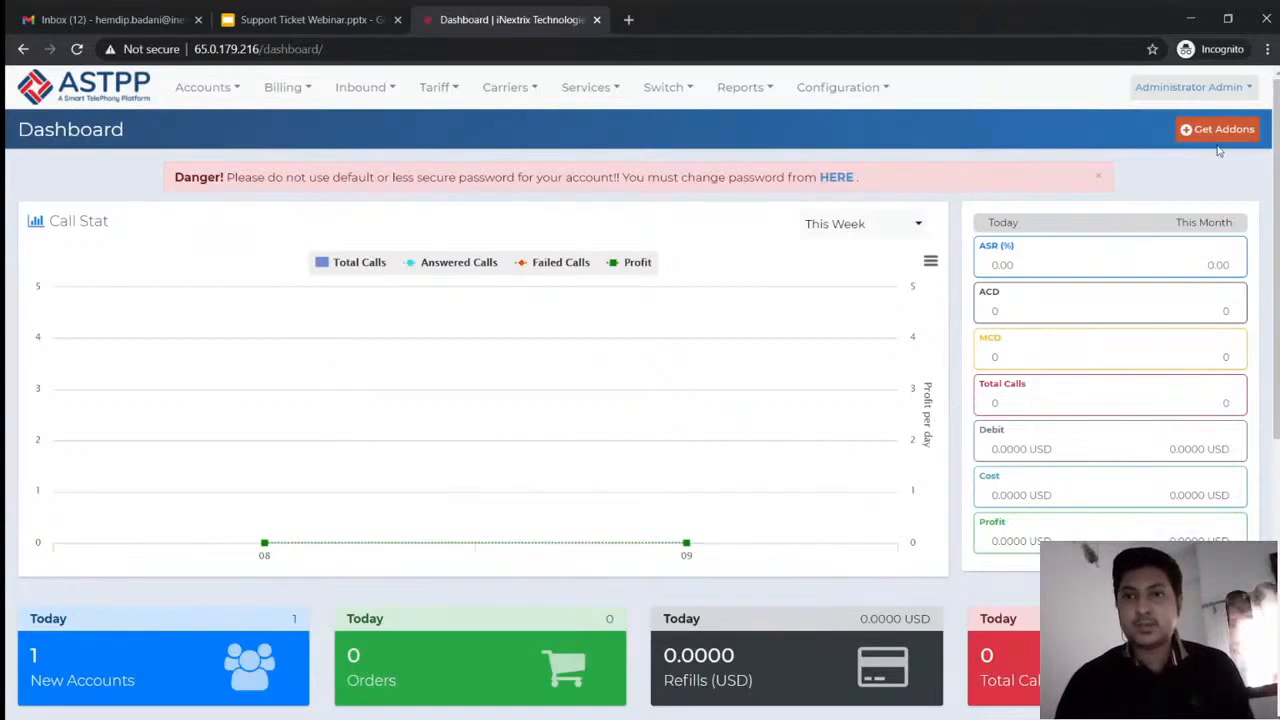
Open the installed Support Tickets addon's details from the Community addons list
{"action": "left_click", "coordinate": [1215, 132]}
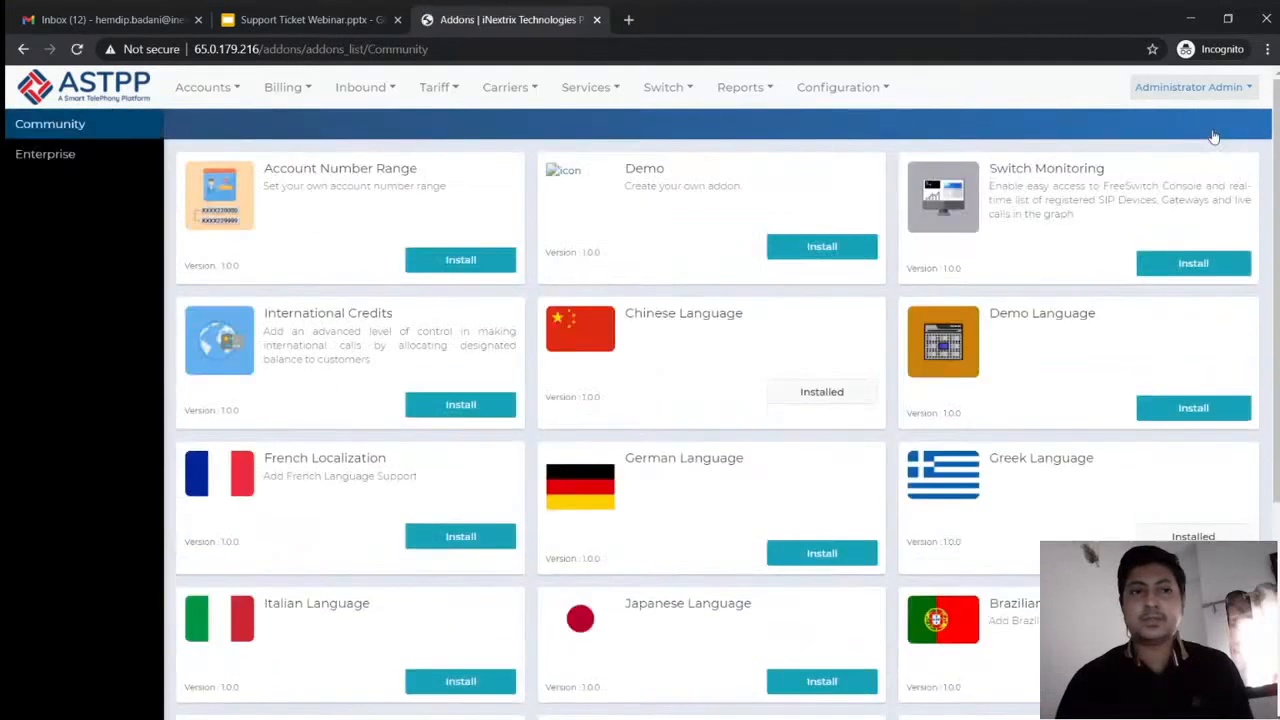
{"action": "left_click", "coordinate": [82, 135]}
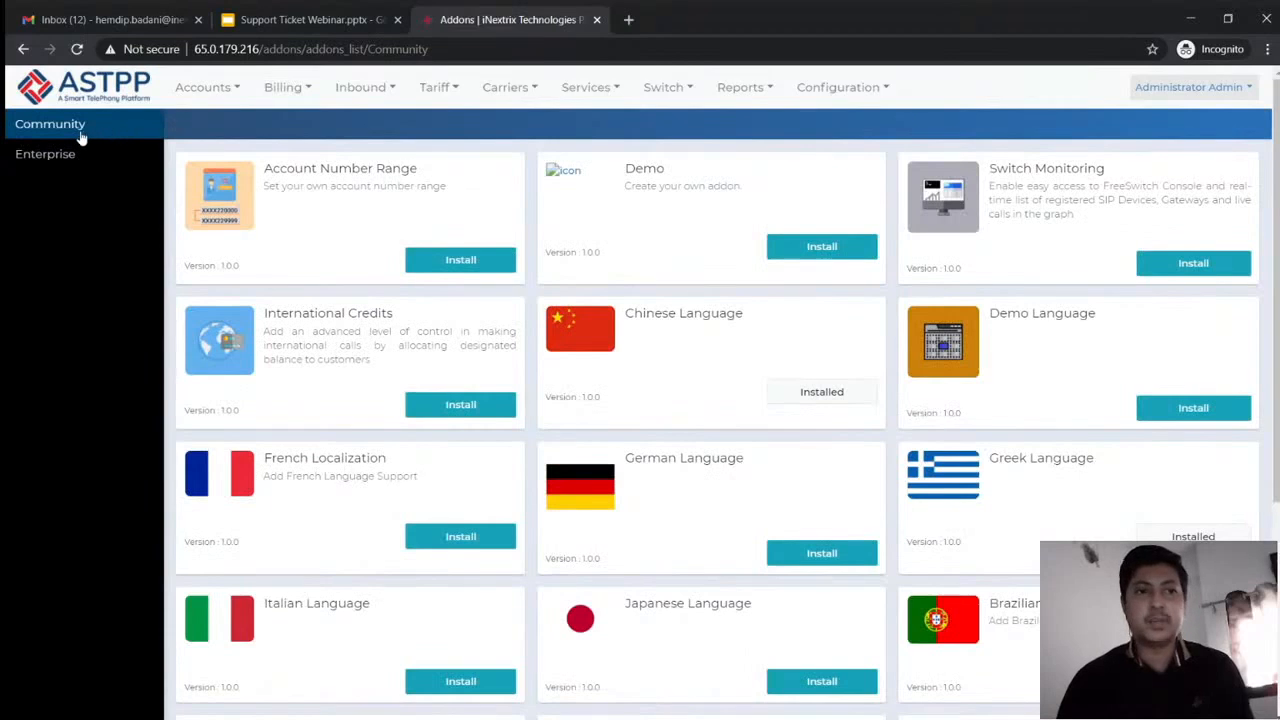
{"action": "scroll", "coordinate": [948, 331], "scroll_direction": "down", "scroll_amount": 3}
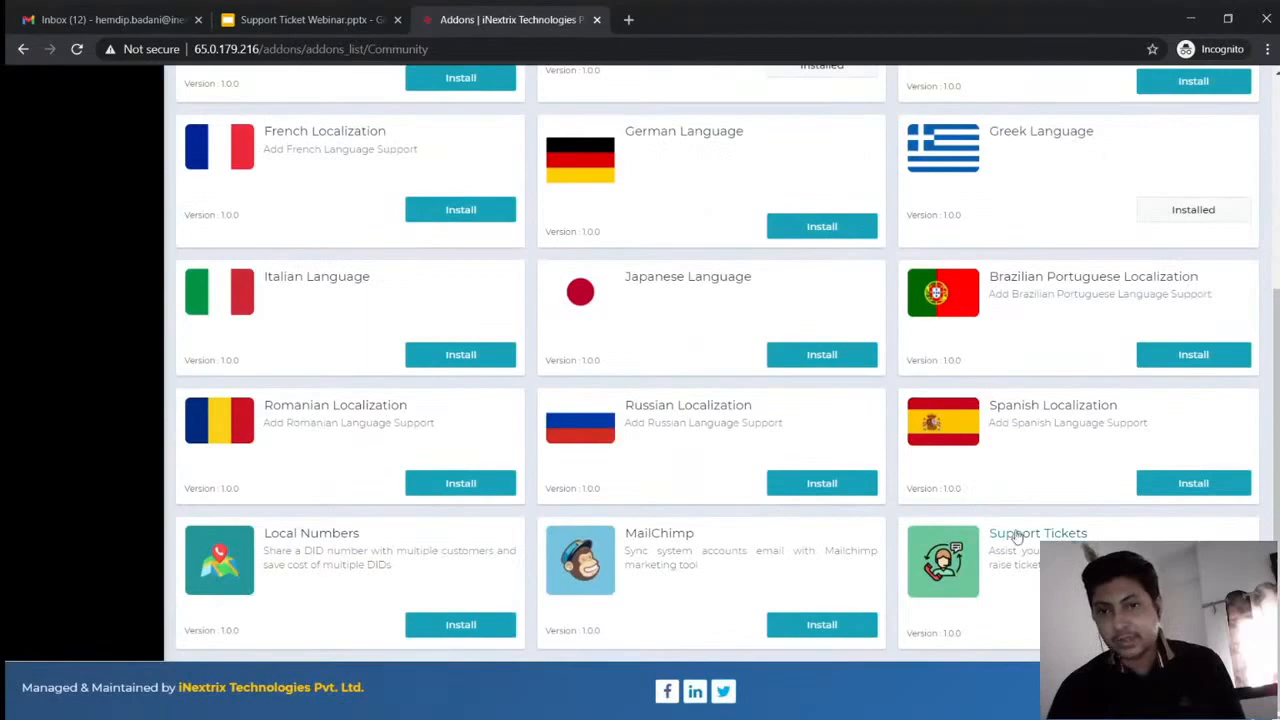
{"action": "left_click", "coordinate": [1016, 537]}
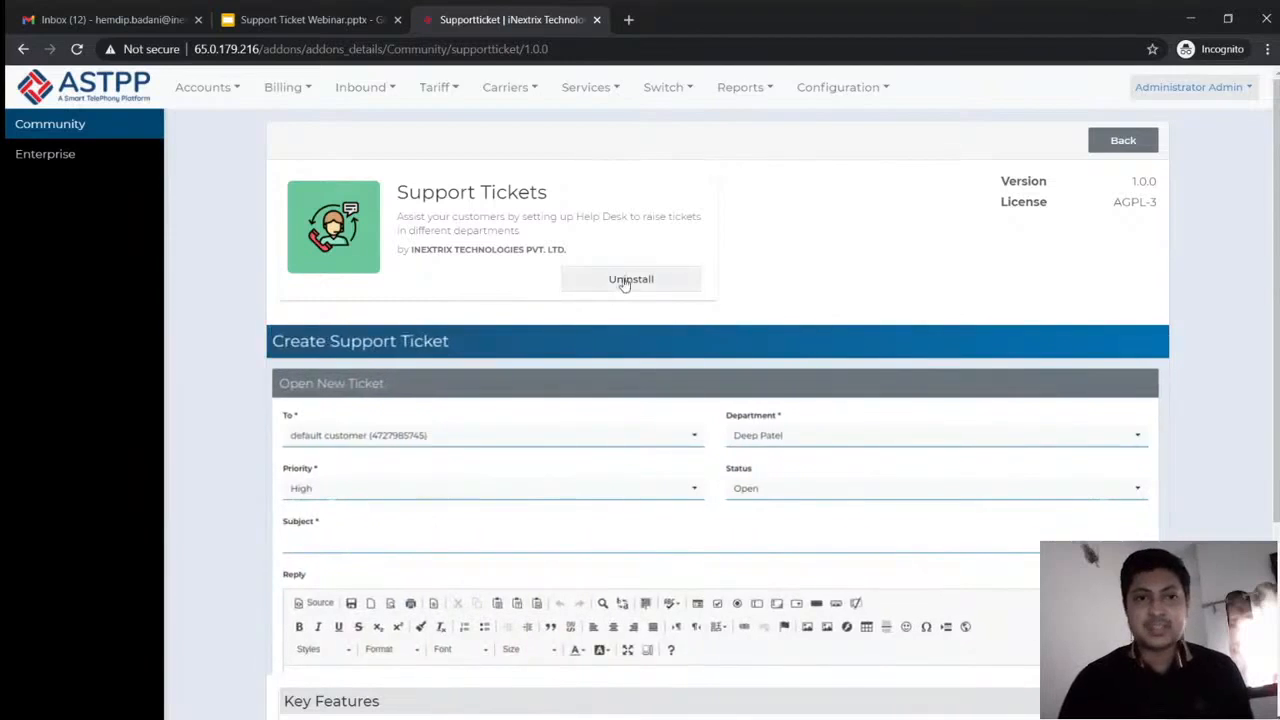
Return to the Community addons list and scroll down to German Language
{"action": "left_click", "coordinate": [91, 137]}
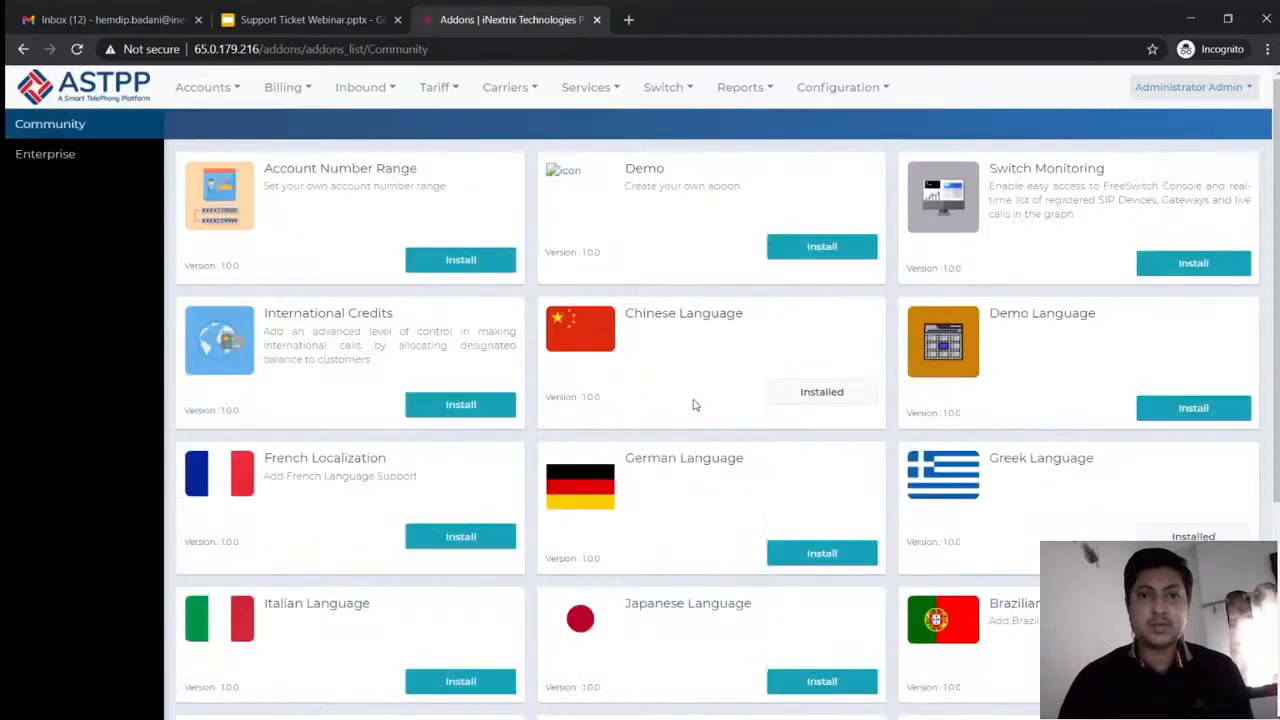
{"action": "scroll", "coordinate": [693, 404], "scroll_direction": "down", "scroll_amount": 1}
{"action": "scroll", "coordinate": [694, 404], "scroll_direction": "down", "scroll_amount": 1}
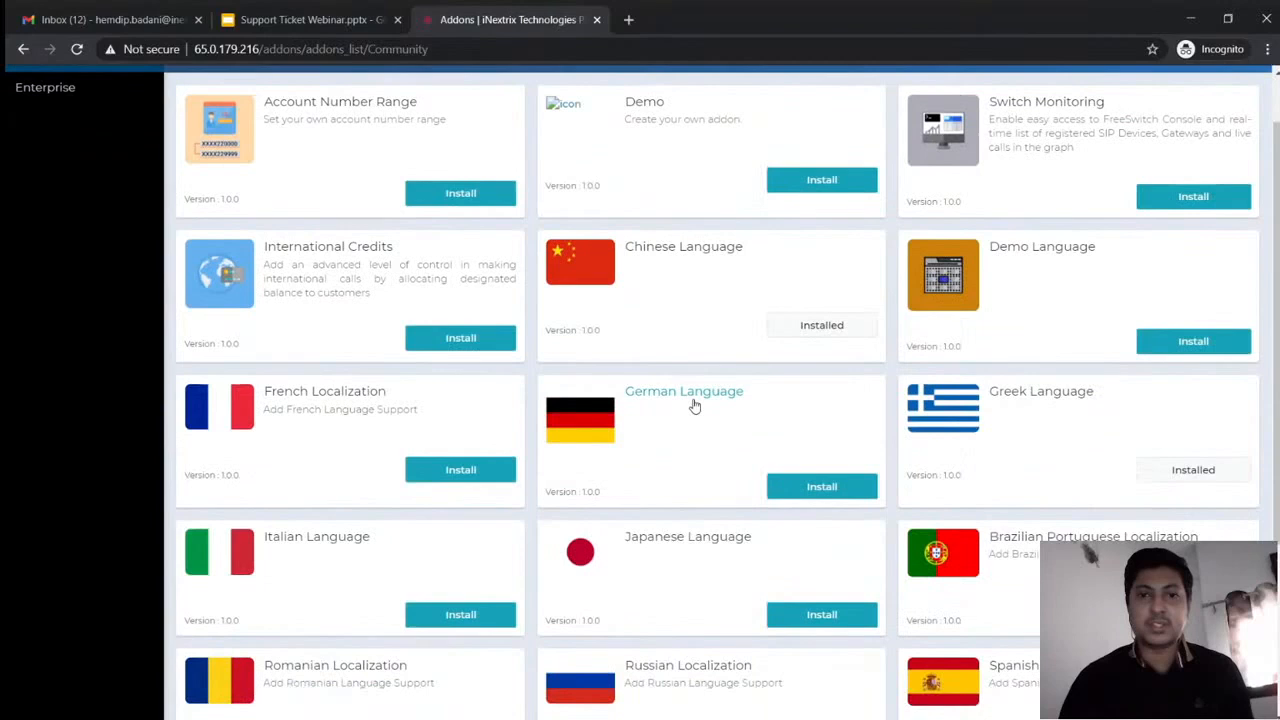
{"action": "scroll", "coordinate": [694, 404], "scroll_direction": "down", "scroll_amount": 1}
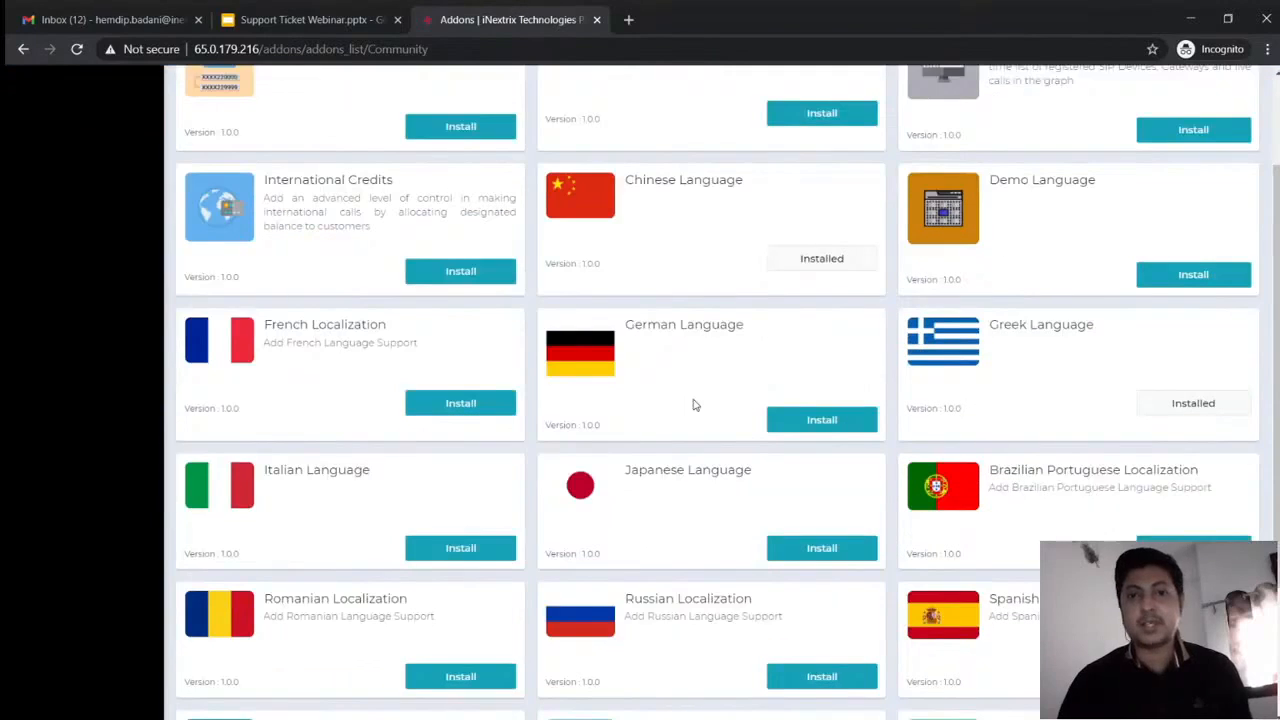
Install the German Language addon and check the module-imported success message
{"action": "left_click", "coordinate": [811, 421]}
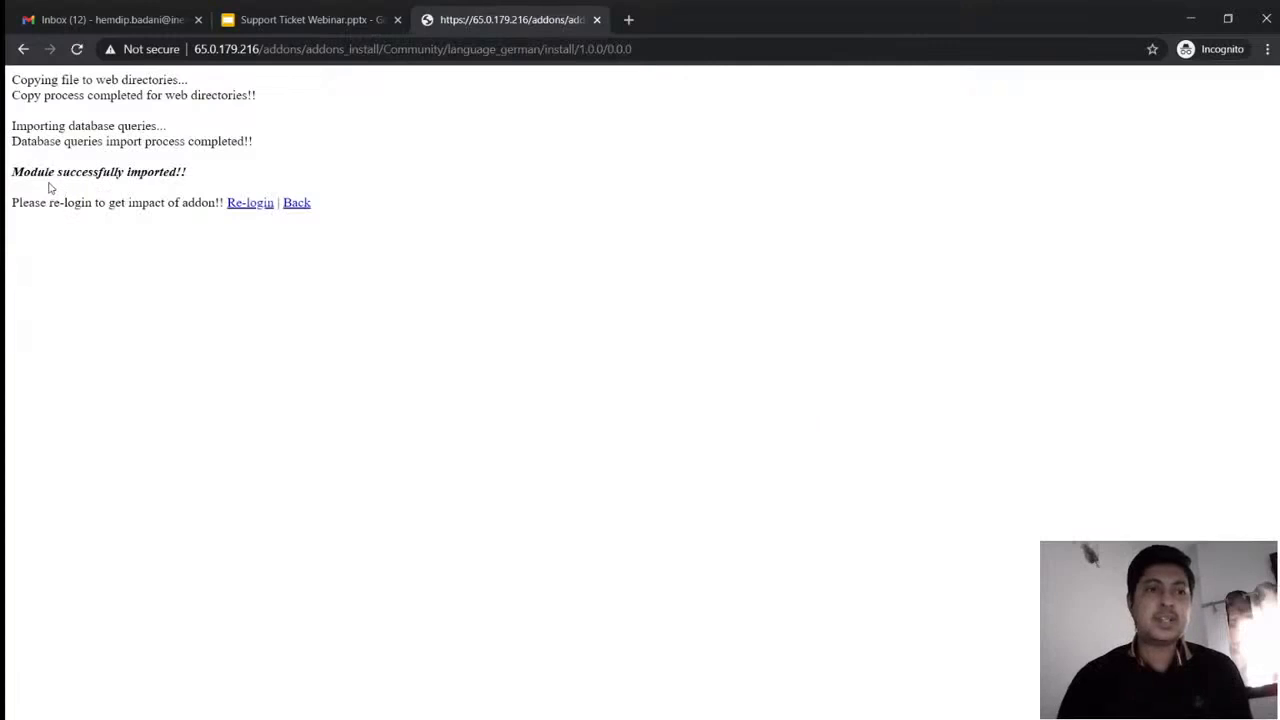
{"action": "triple_click", "coordinate": [144, 172]}
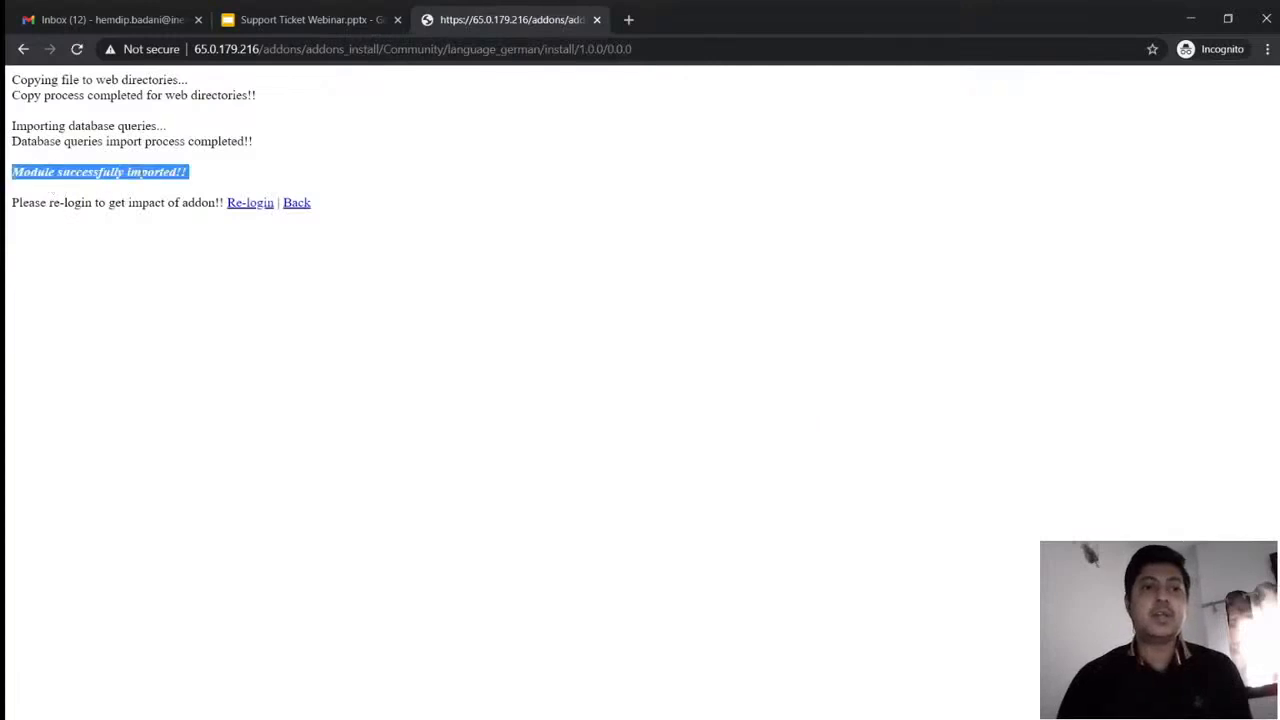
{"action": "left_click", "coordinate": [219, 256]}
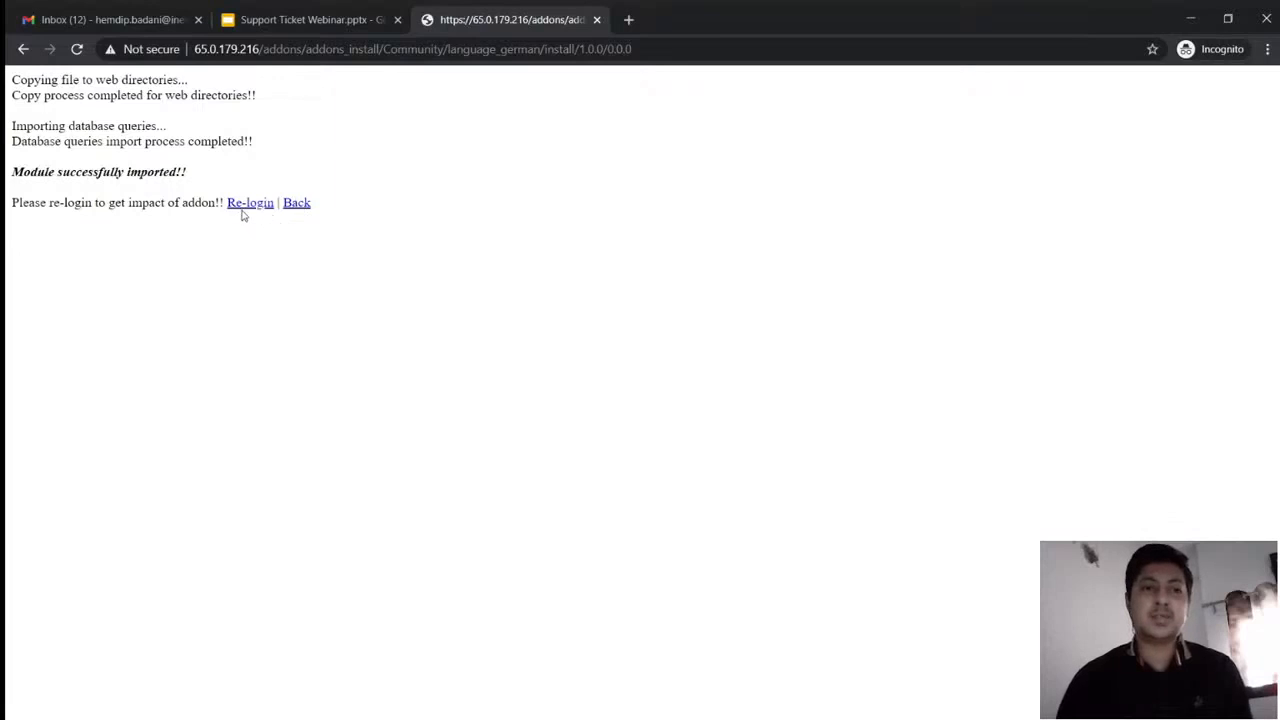
Re-login with the admin username and password to reach the Dashboard
{"action": "left_click", "coordinate": [246, 206]}
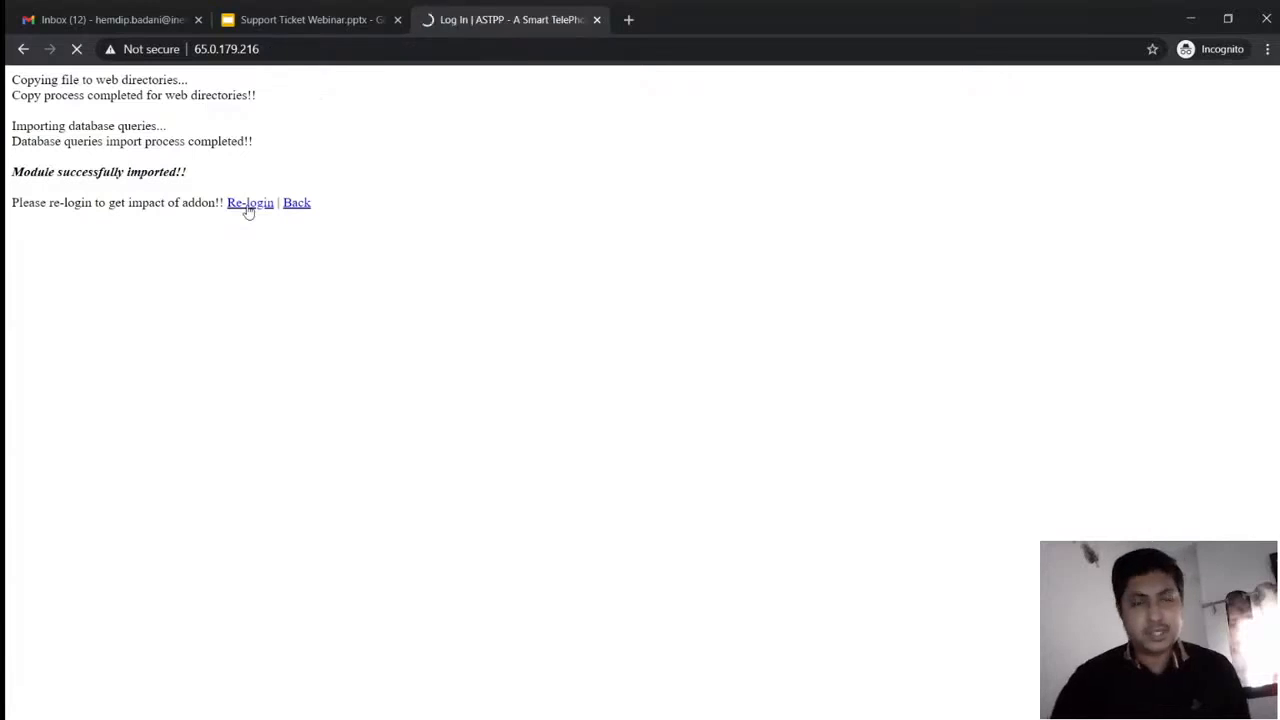
{"action": "type", "text": "admin"}
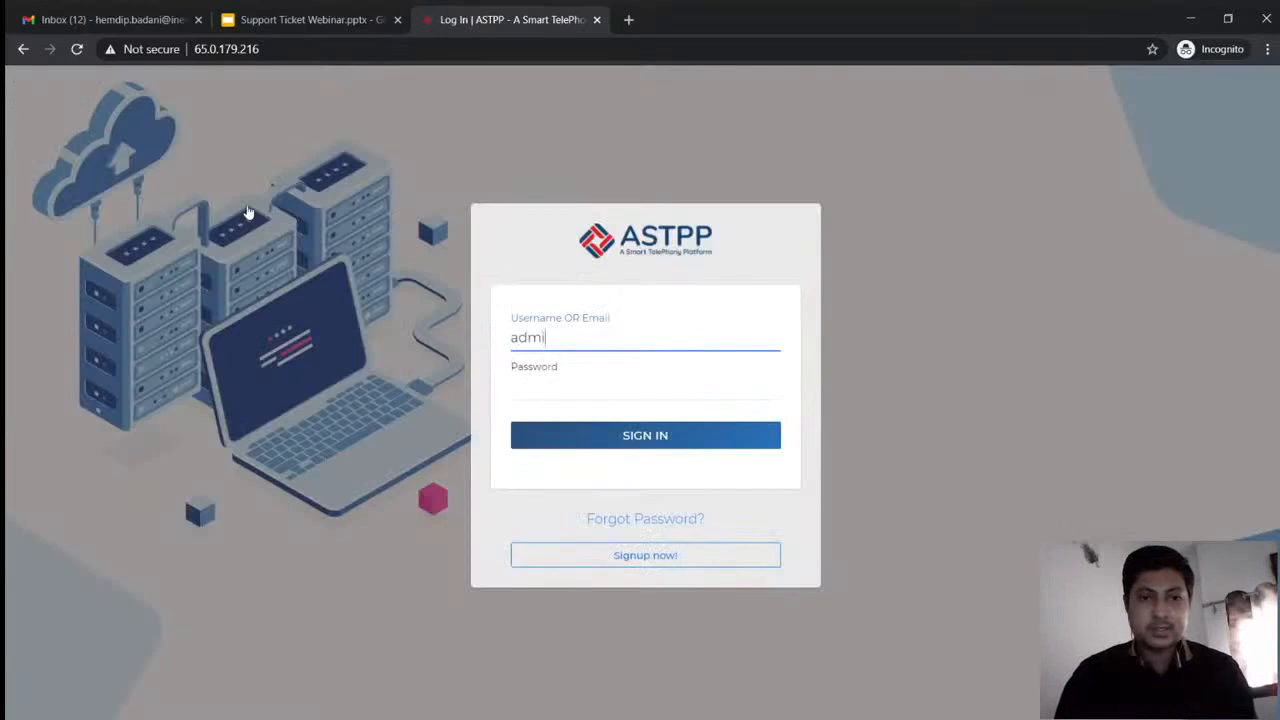
{"action": "key", "text": "Tab"}
{"action": "type", "text": "admin"}
{"action": "key", "text": "Return"}
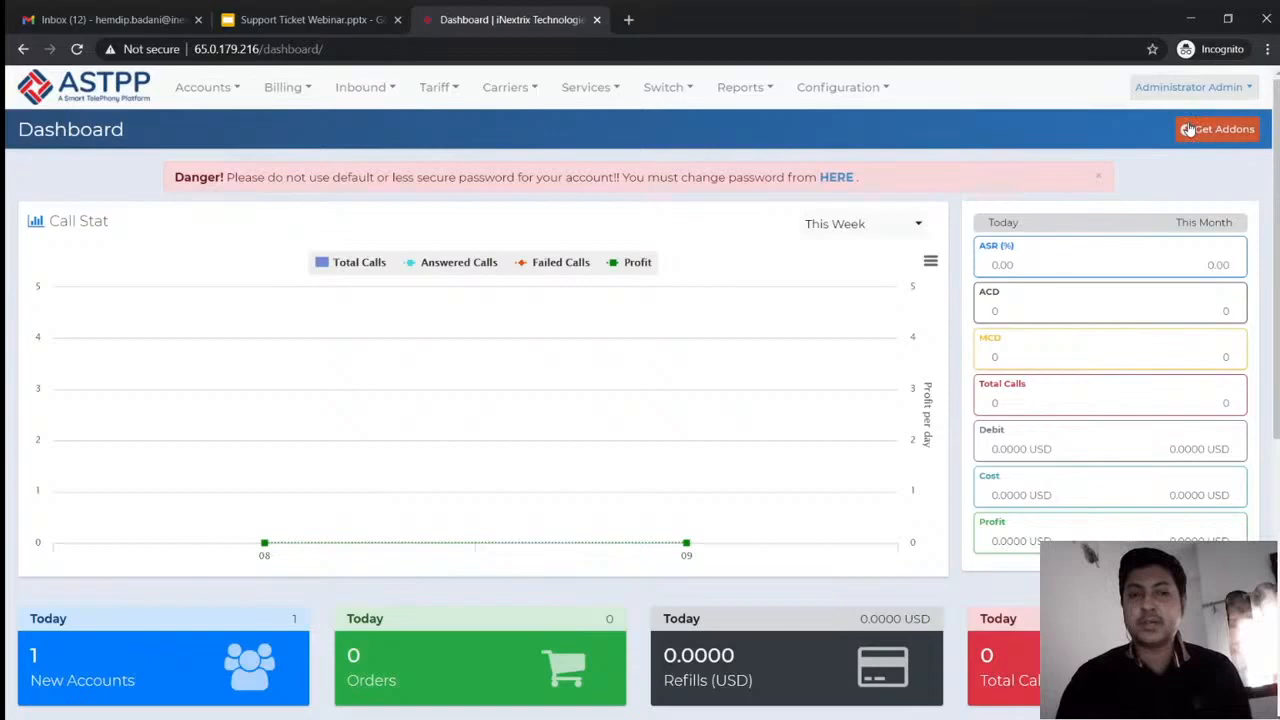
Verify German Language is listed as Installed, then bring up the Services > Support Ticket submenu
{"action": "left_click", "coordinate": [1188, 130]}
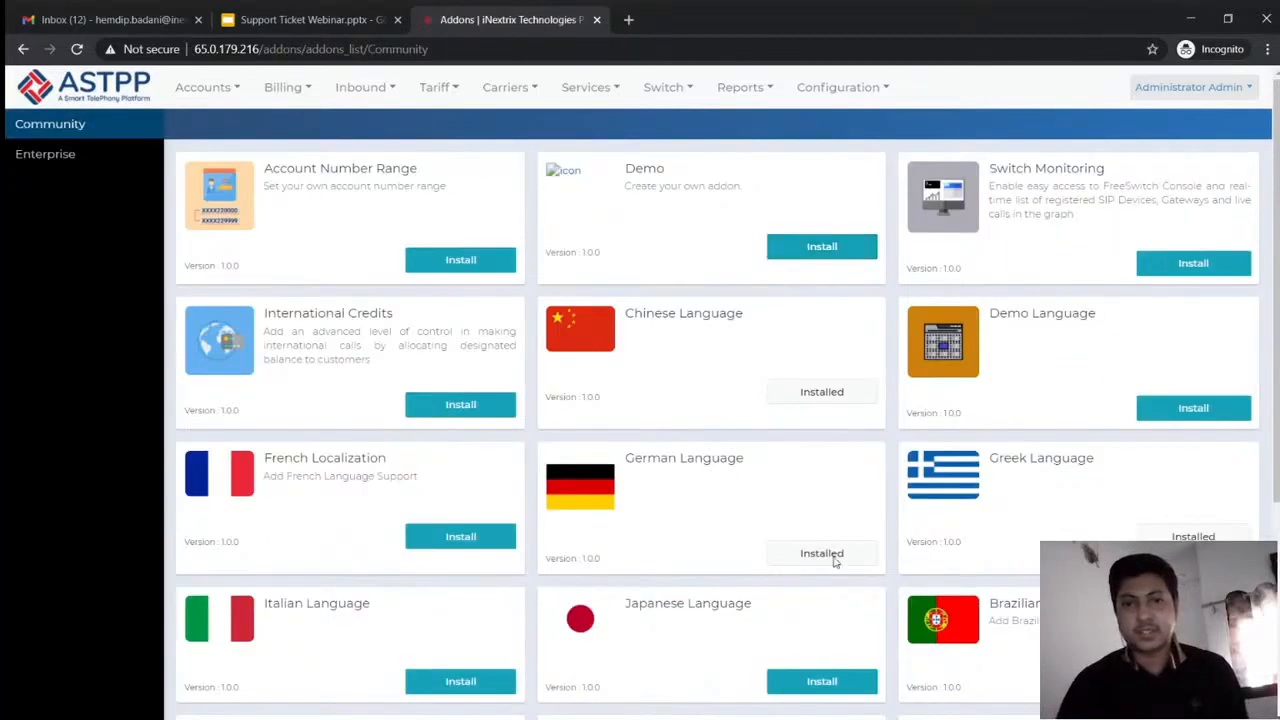
{"action": "scroll", "coordinate": [1030, 636], "scroll_direction": "down", "scroll_amount": 3}
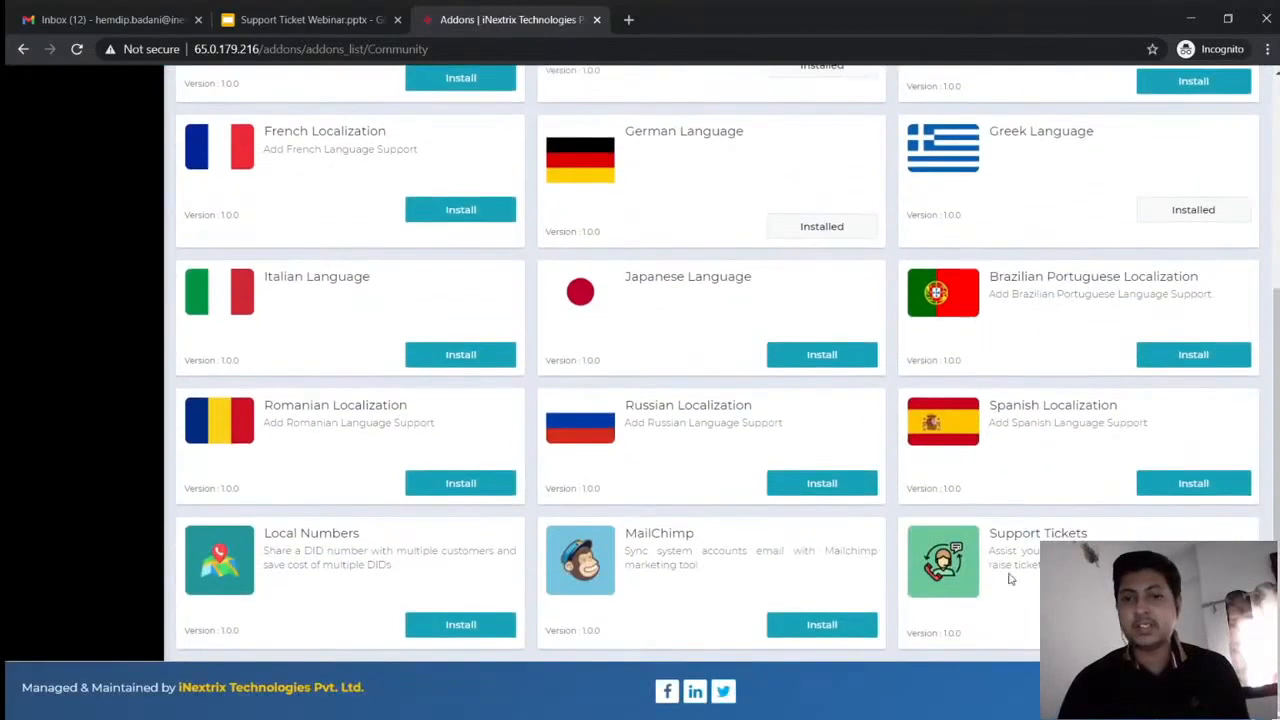
{"action": "scroll", "coordinate": [1010, 578], "scroll_direction": "up", "scroll_amount": 3}
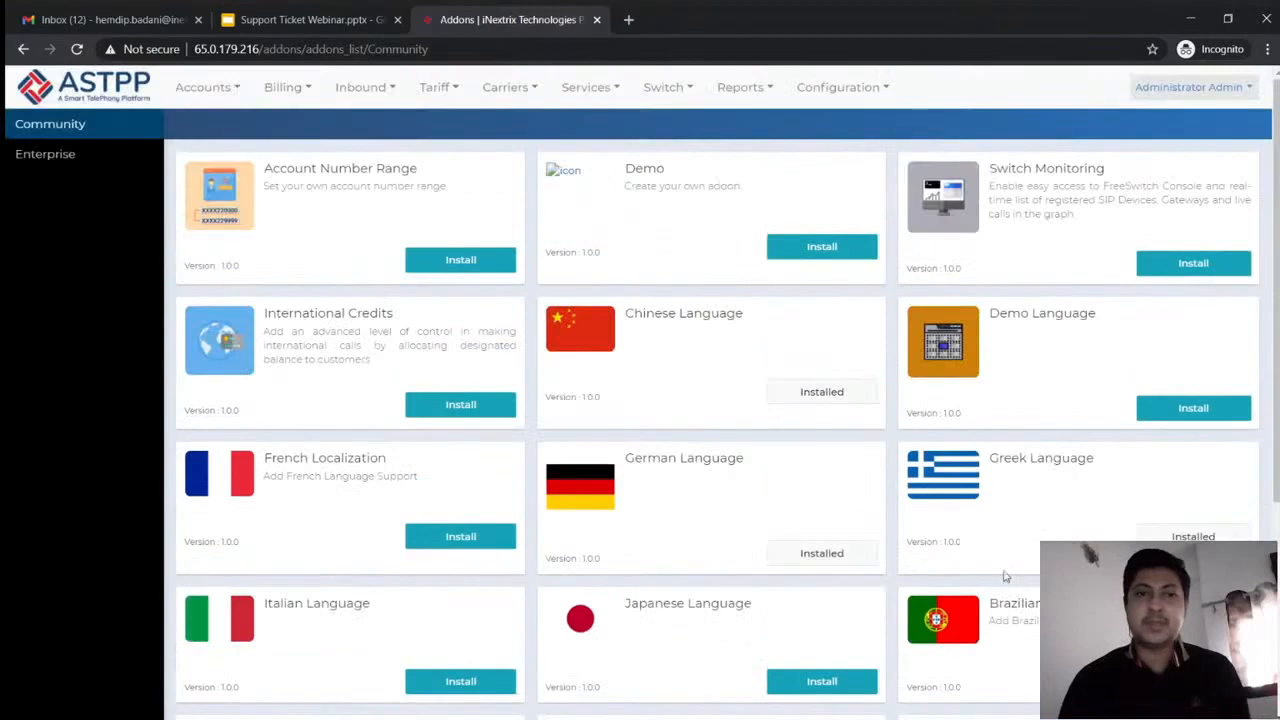
{"action": "left_click", "coordinate": [585, 88]}
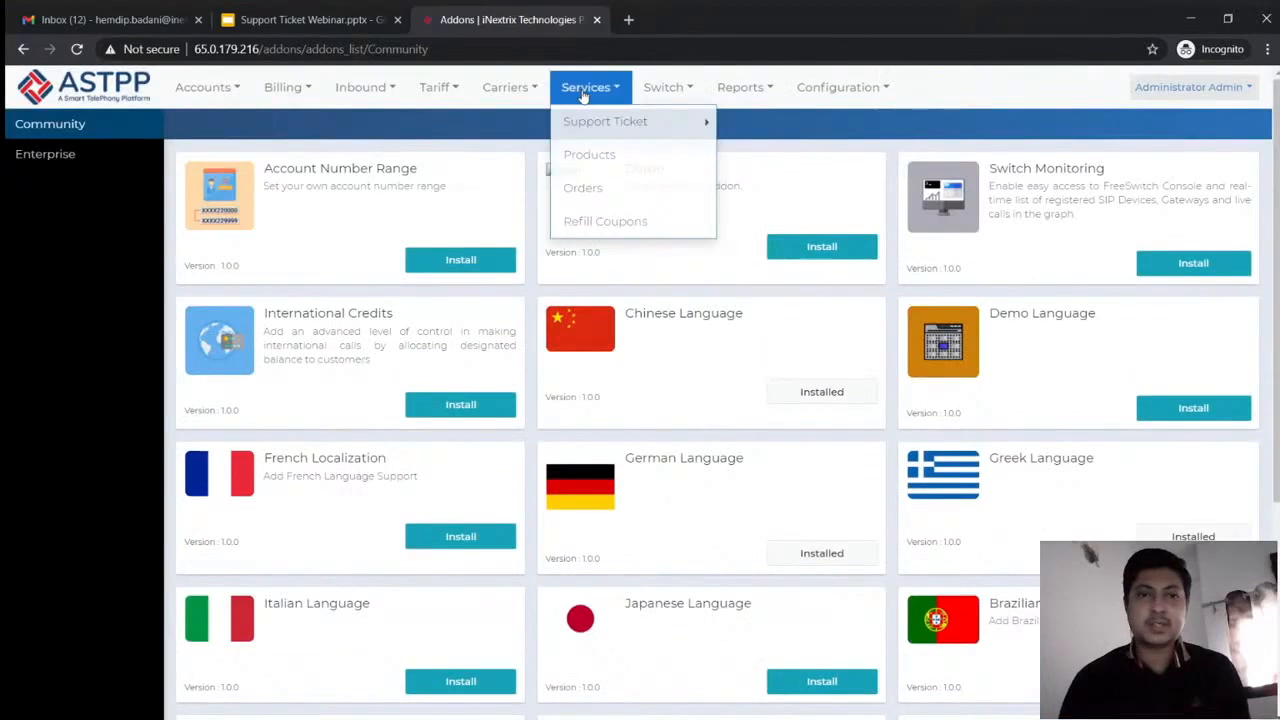
{"action": "mouse_move", "coordinate": [700, 122]}
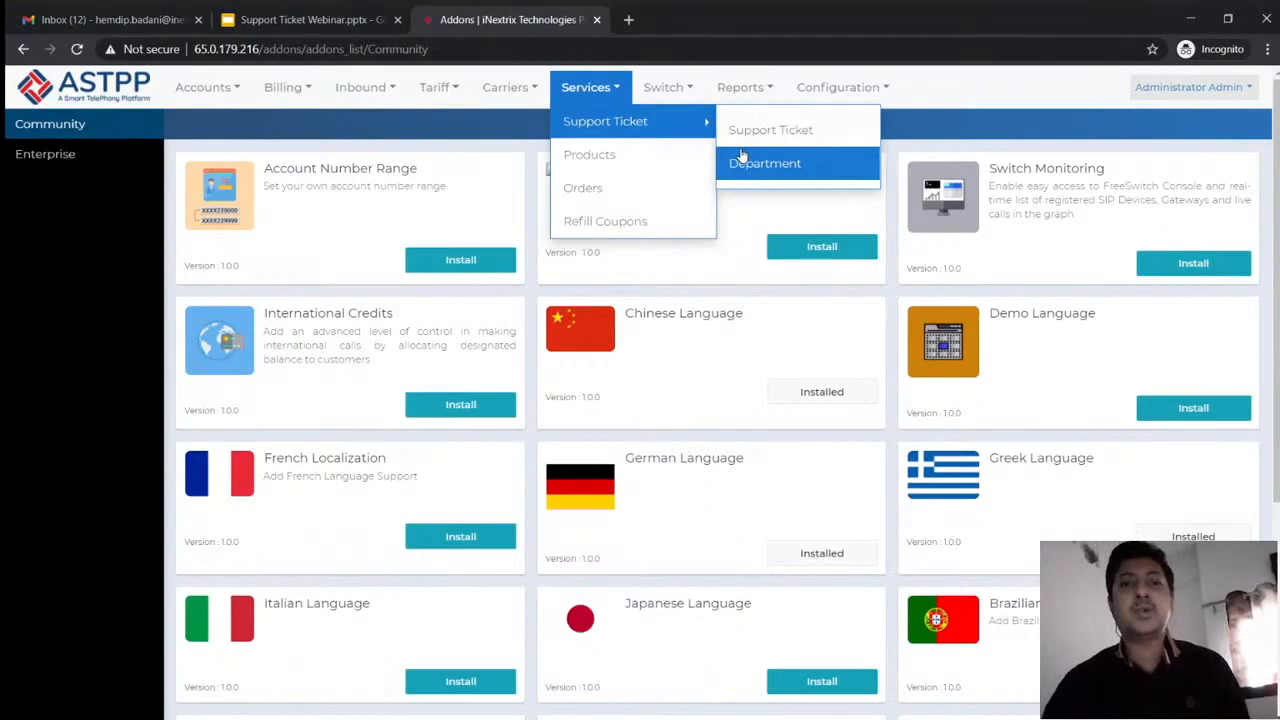
Open the Support Ticket Department list (Sales, Administrator) and start a new department
{"action": "left_click", "coordinate": [742, 158]}
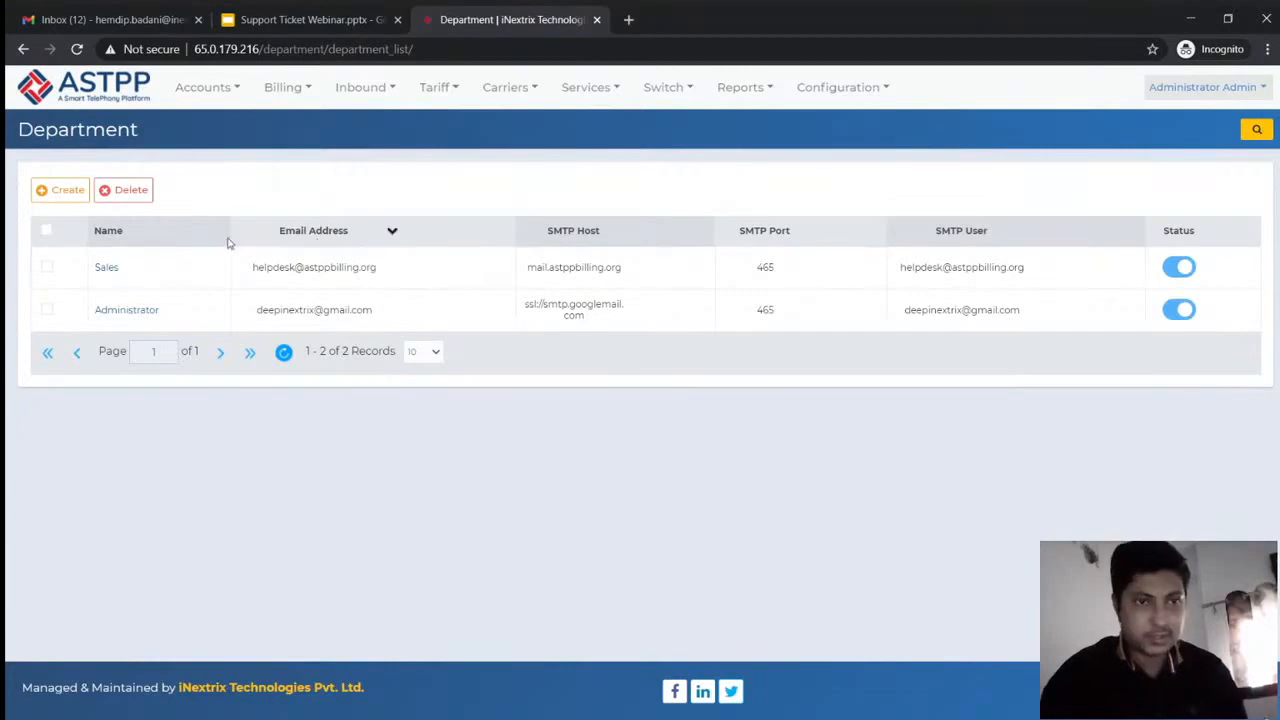
{"action": "left_click", "coordinate": [75, 194]}
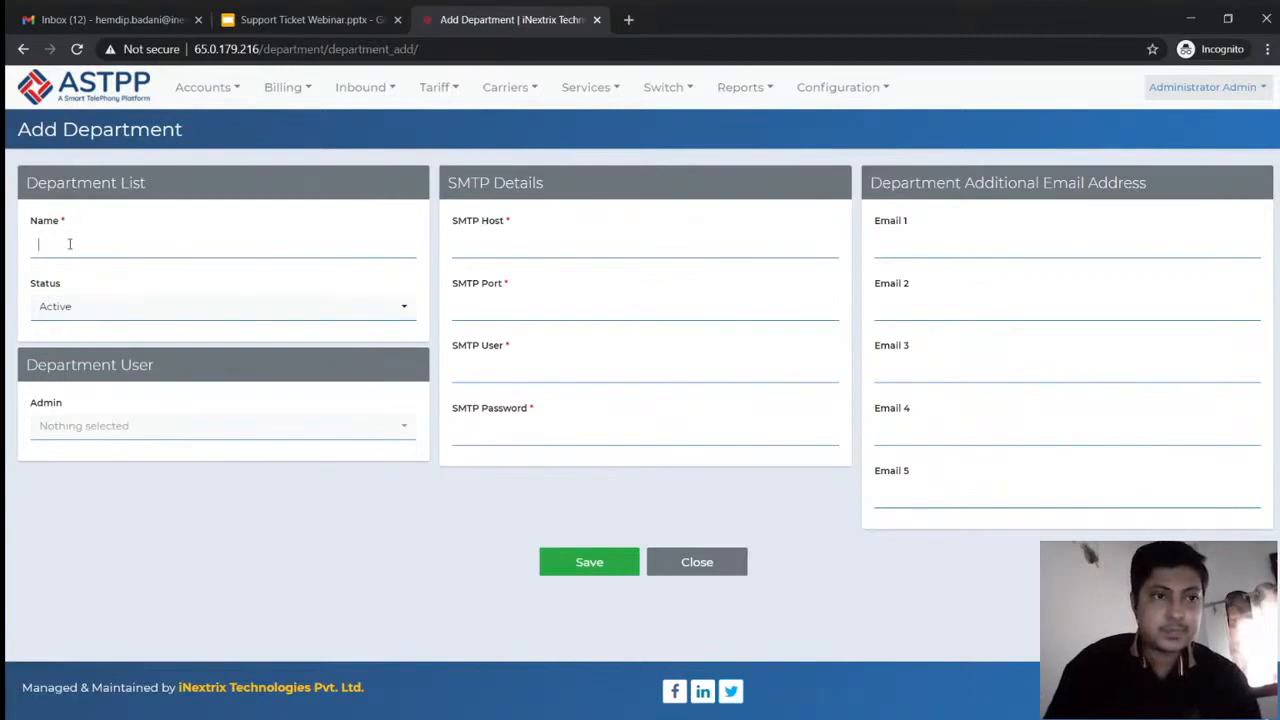
Name the new department Support, keep status Active, and assign Administrator as its admin
{"action": "type", "text": "Support"}
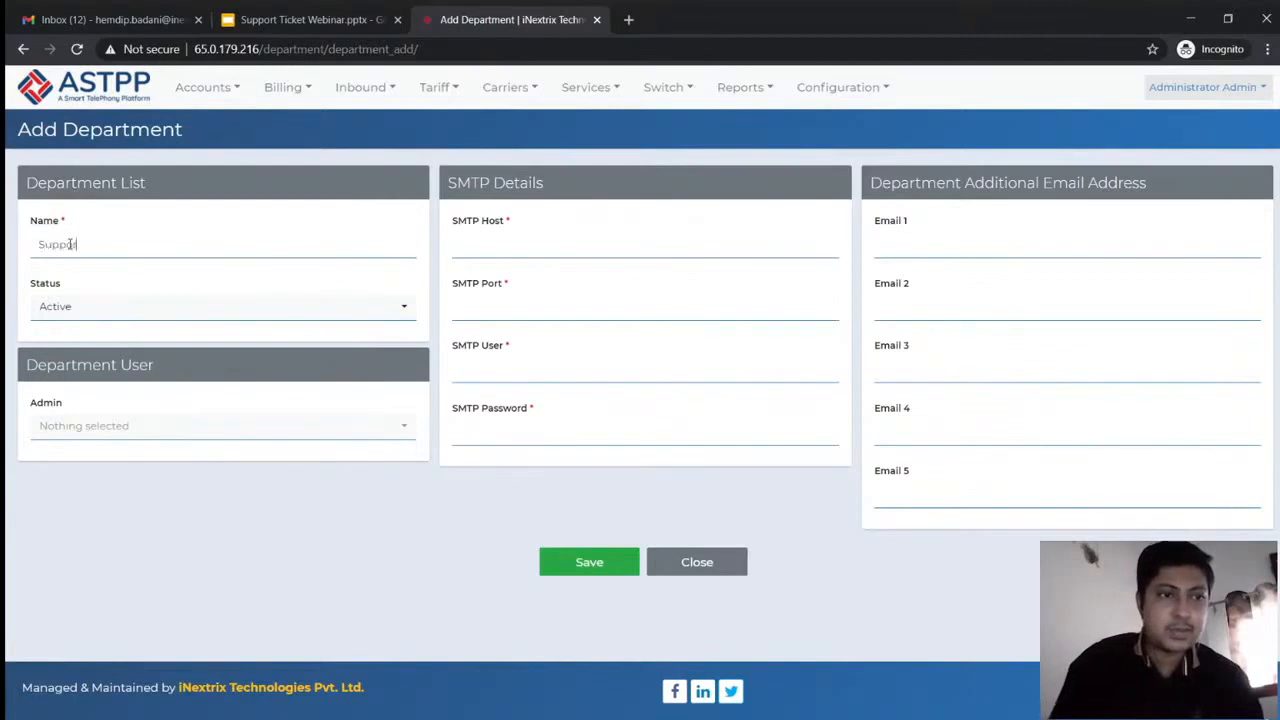
{"action": "left_click", "coordinate": [56, 317]}
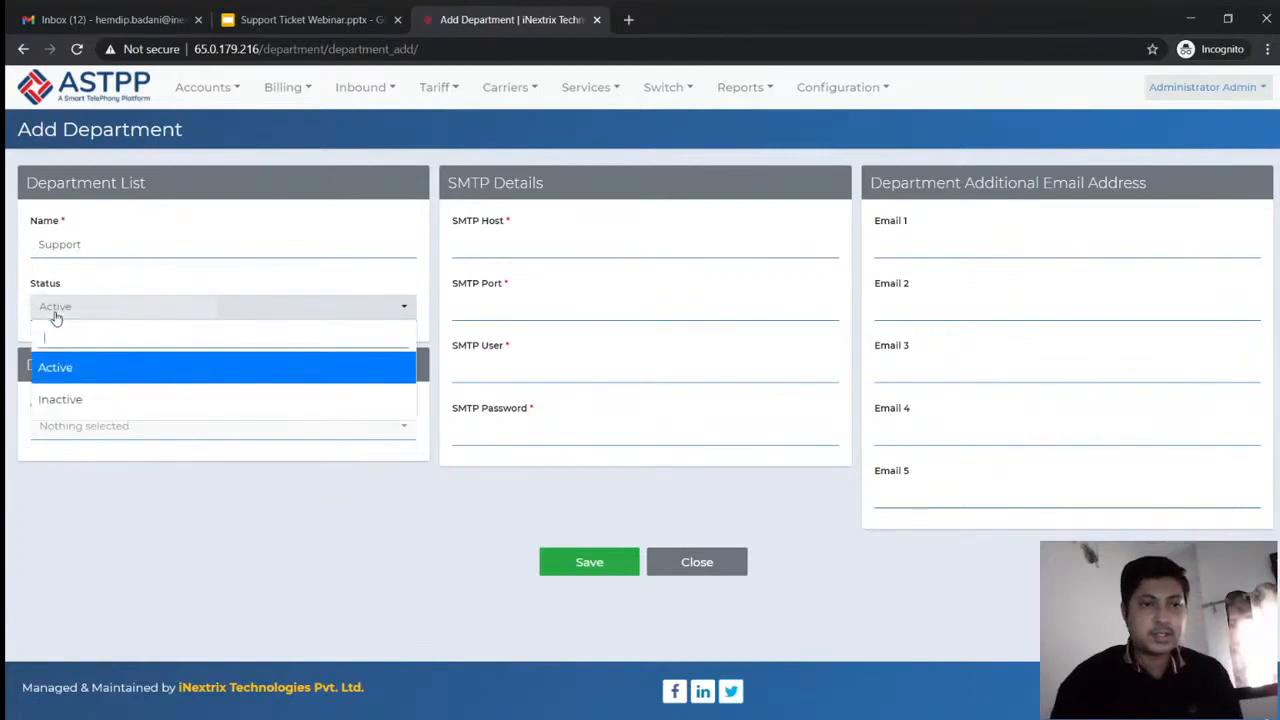
{"action": "left_click", "coordinate": [56, 317]}
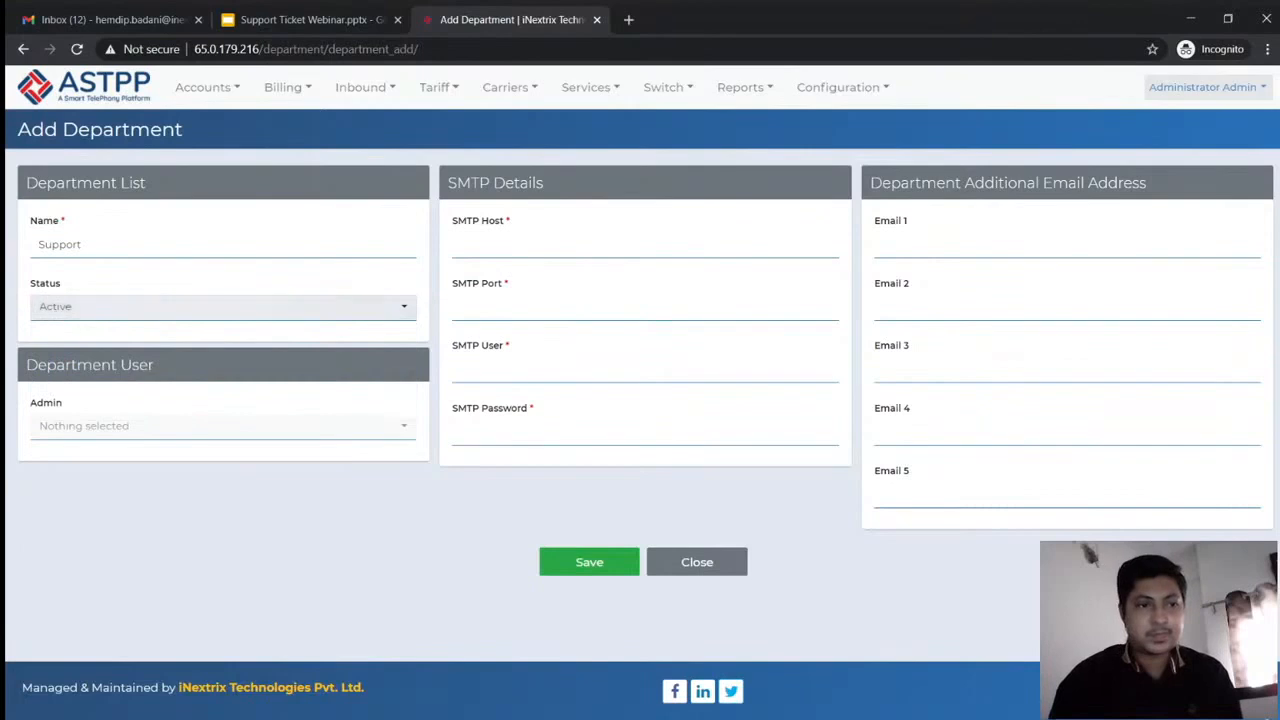
{"action": "left_click", "coordinate": [84, 421]}
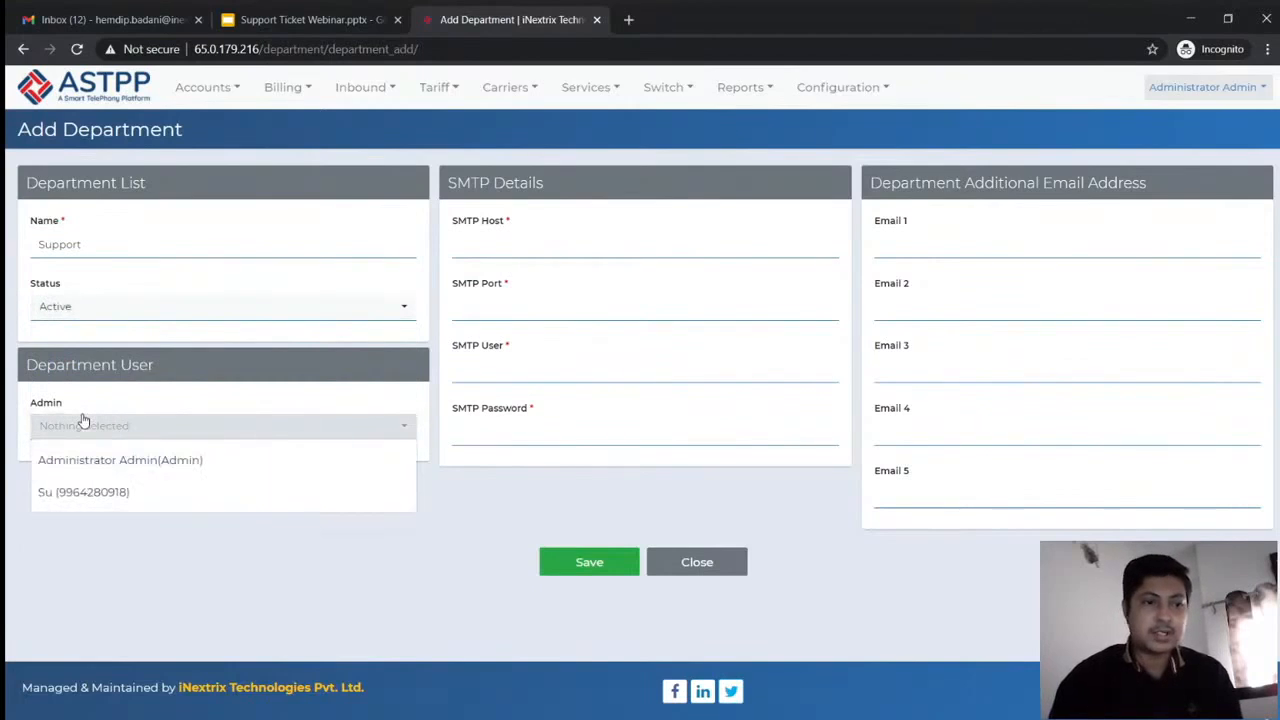
{"action": "left_click", "coordinate": [90, 470]}
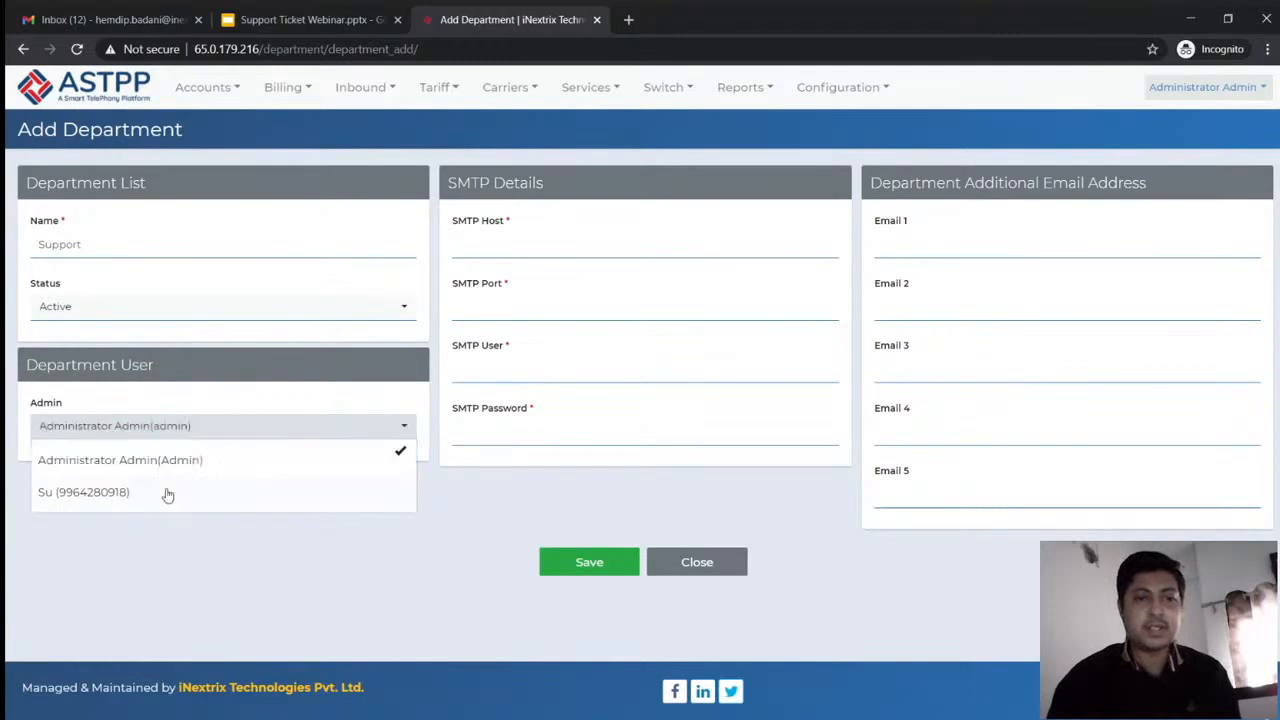
{"action": "left_click", "coordinate": [272, 531]}
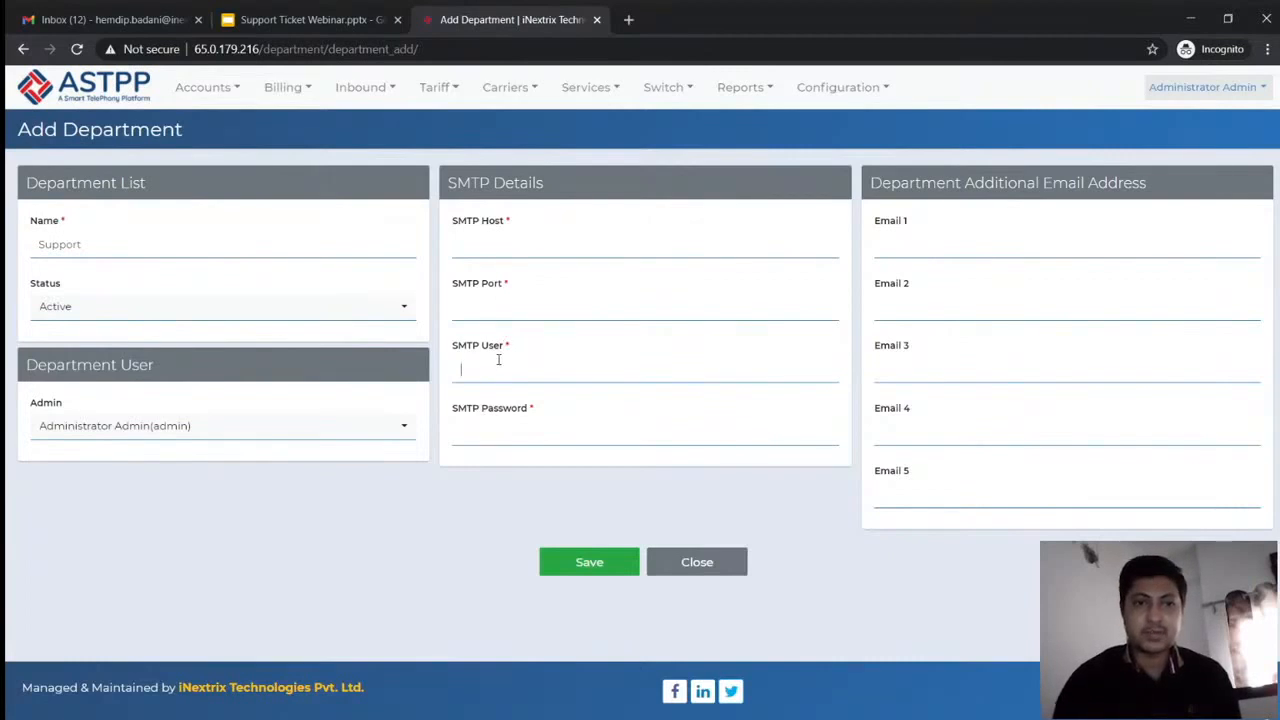
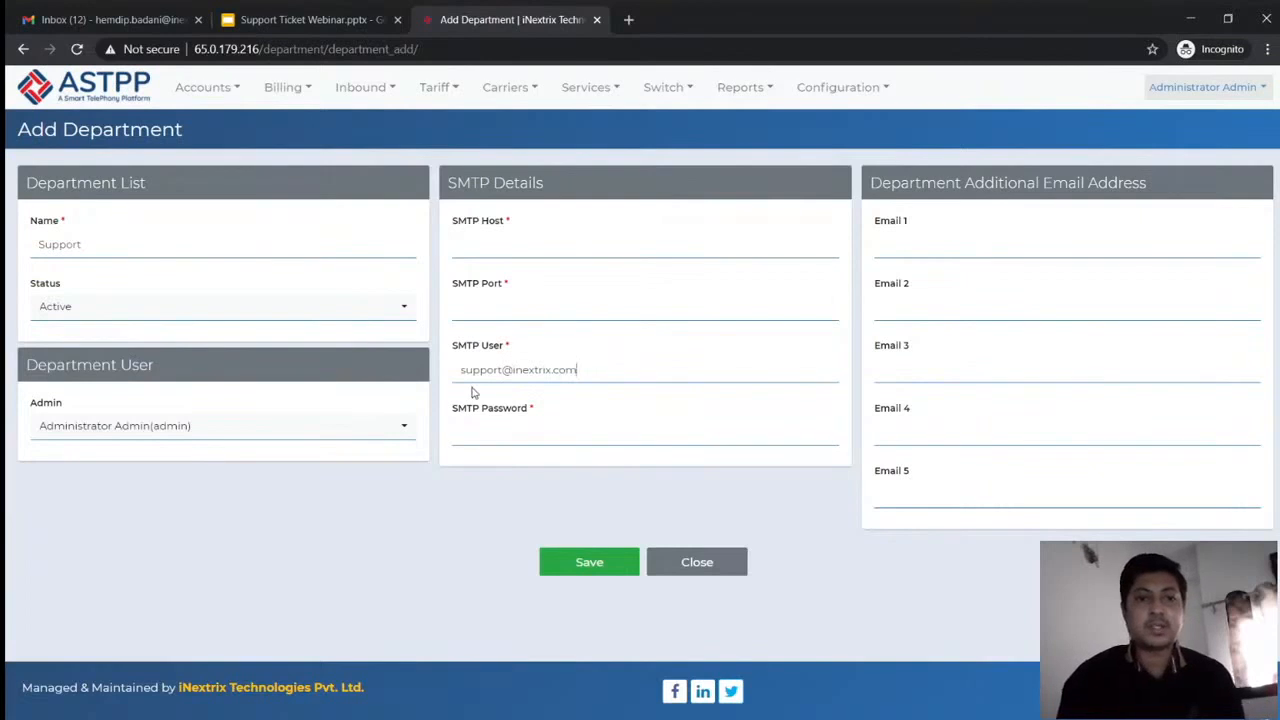
{"action": "triple_click", "coordinate": [479, 374]}
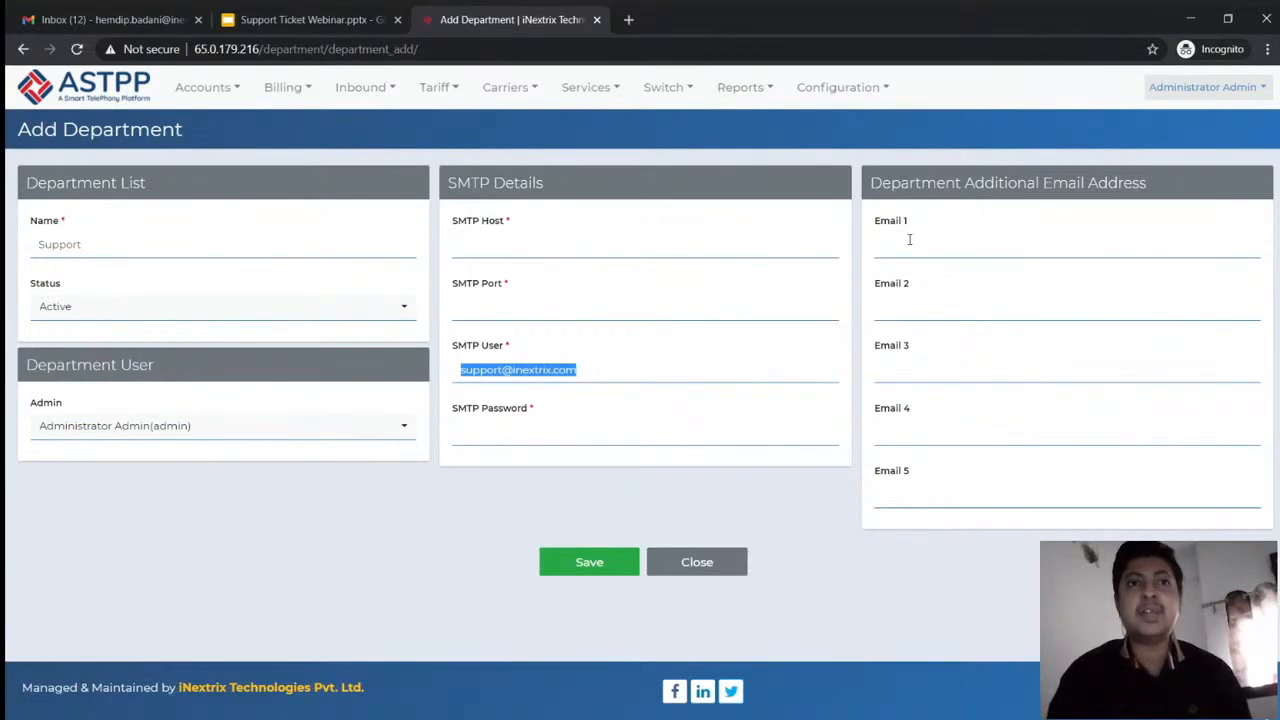
{"action": "left_click", "coordinate": [525, 235]}
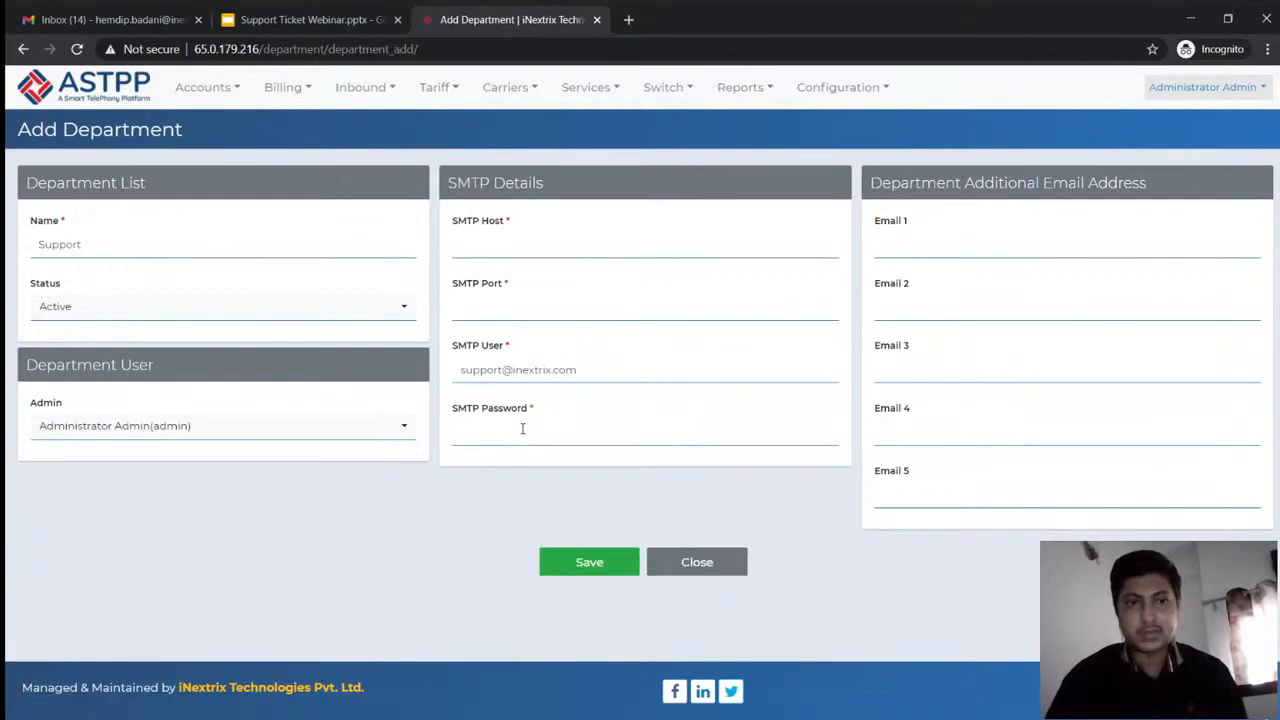
{"action": "left_click", "coordinate": [913, 238]}
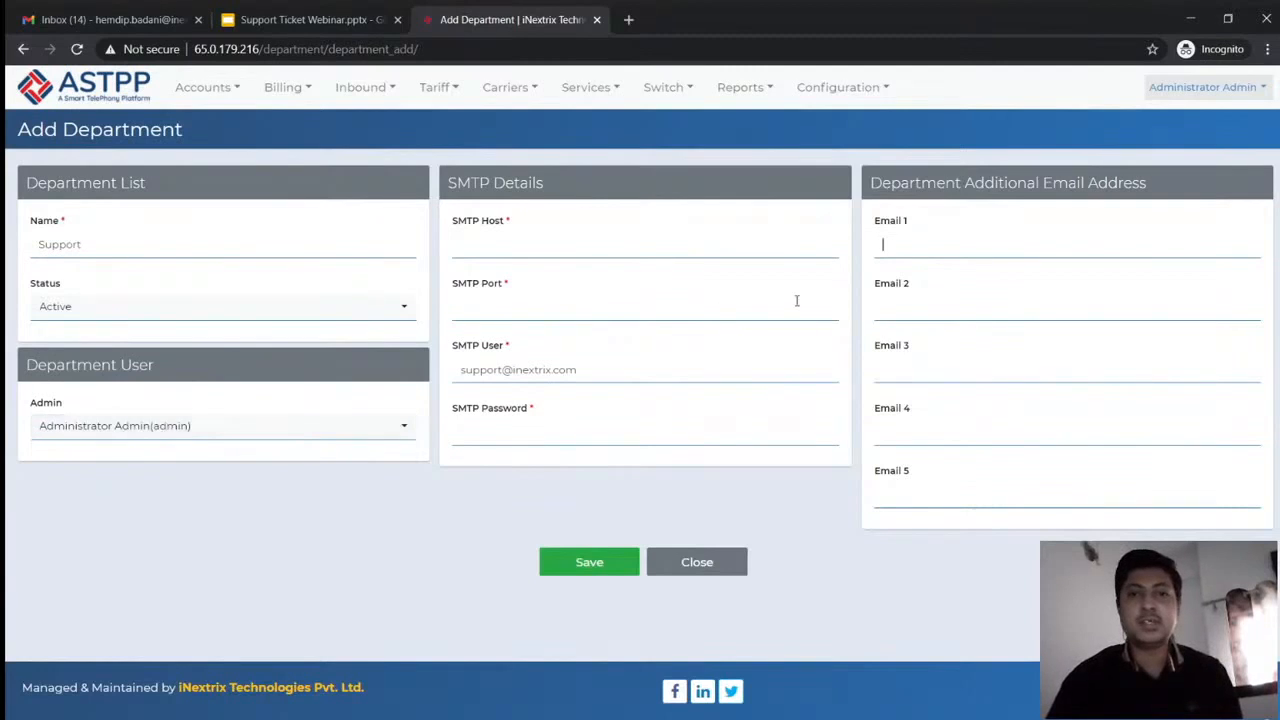
{"action": "left_click", "coordinate": [960, 234]}
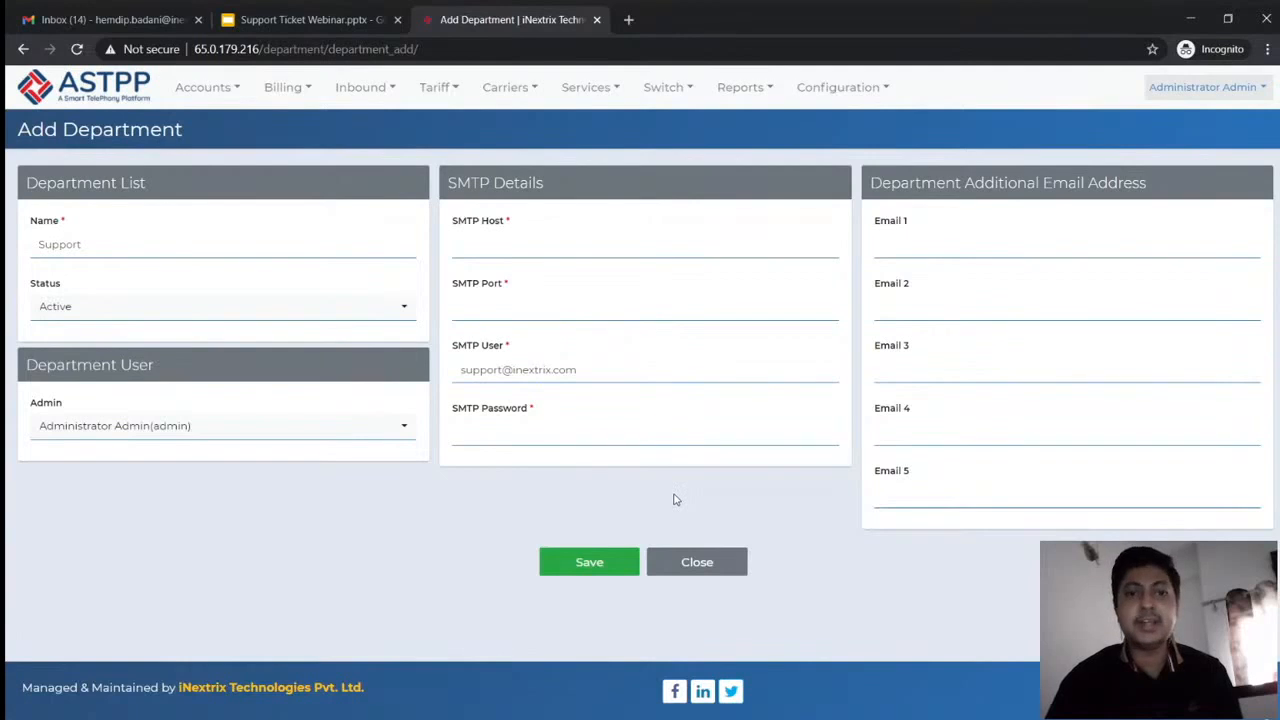
Discard the Support department, review the Administrator department's settings, and close back to the list
{"action": "left_click", "coordinate": [688, 570]}
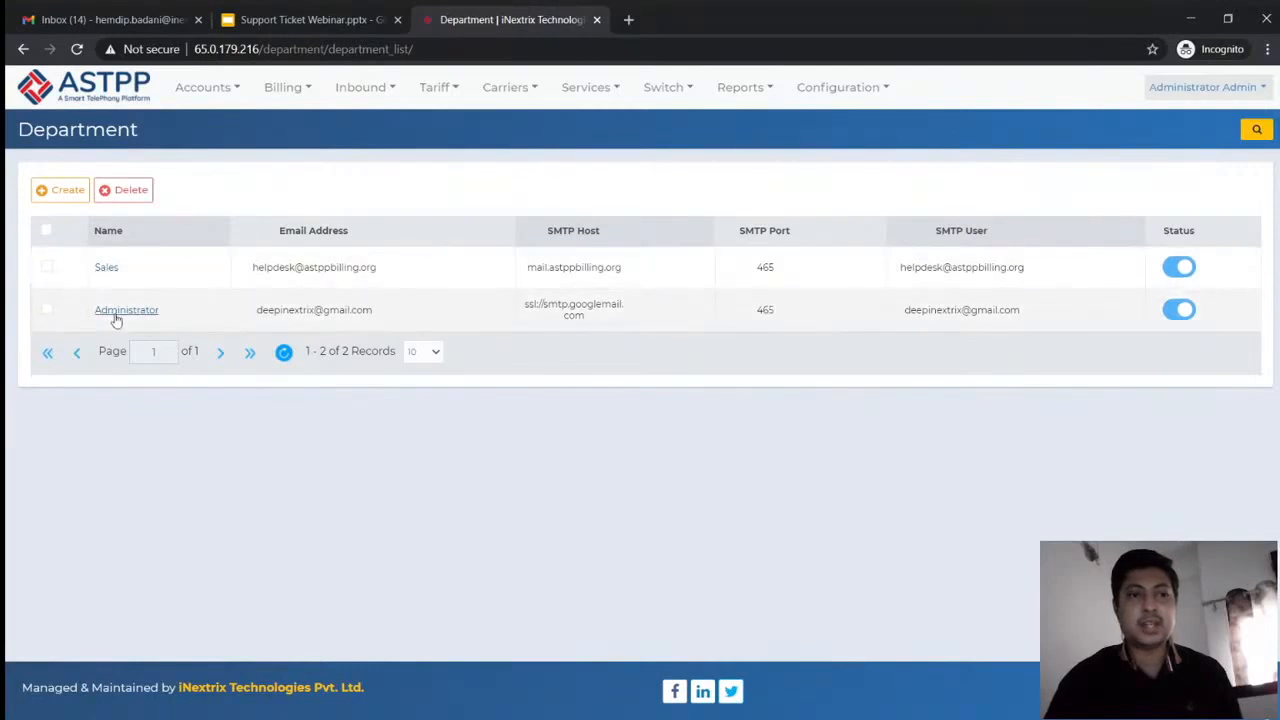
{"action": "left_click", "coordinate": [116, 317]}
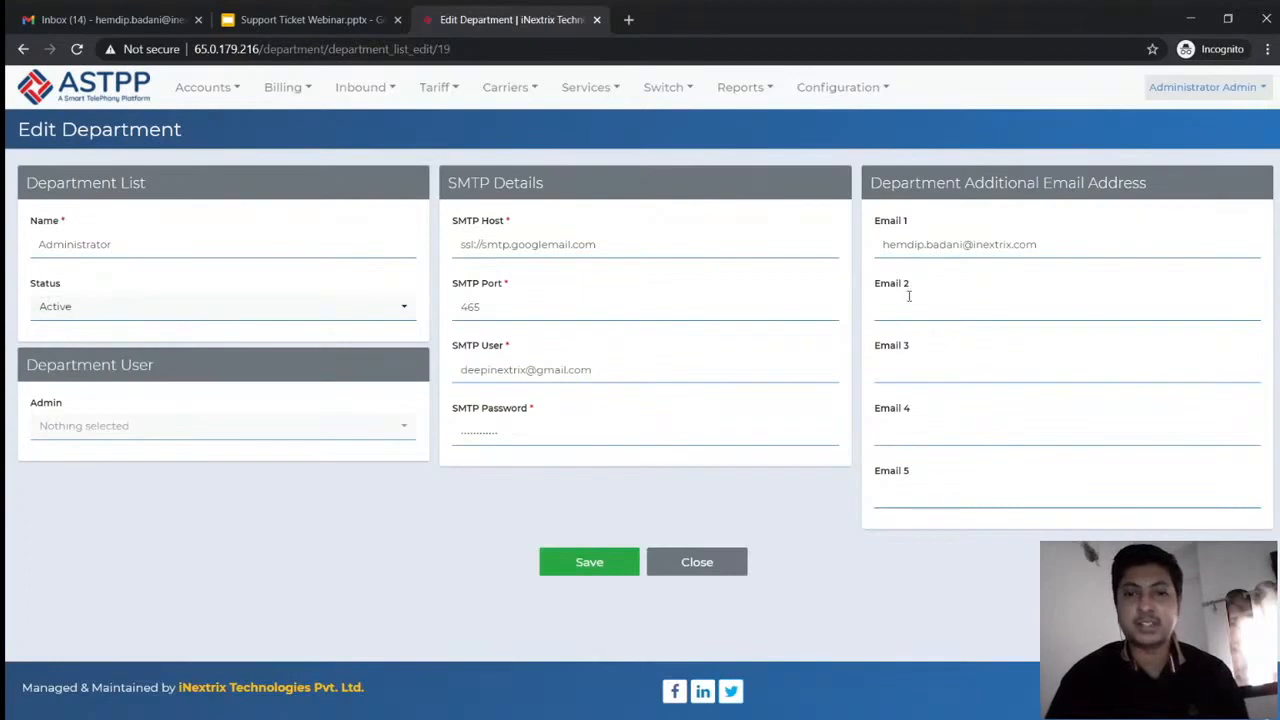
{"action": "left_click", "coordinate": [712, 567]}
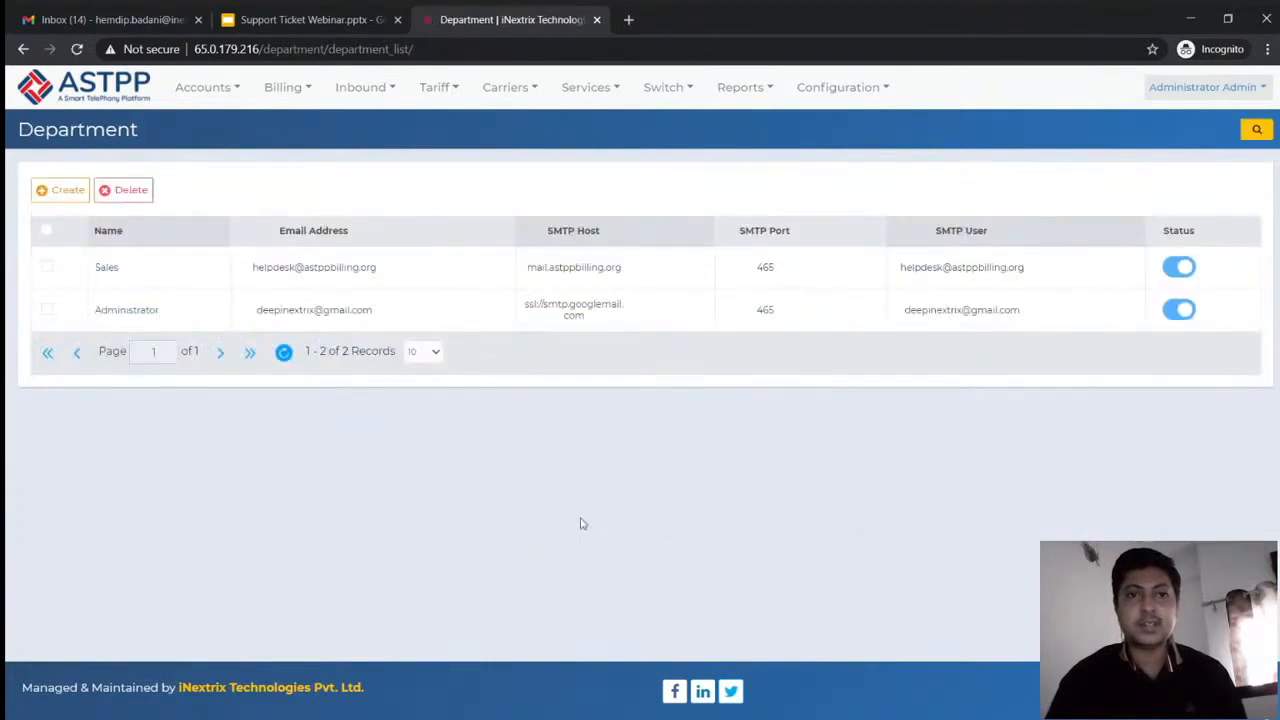
{"action": "left_click", "coordinate": [1176, 268]}
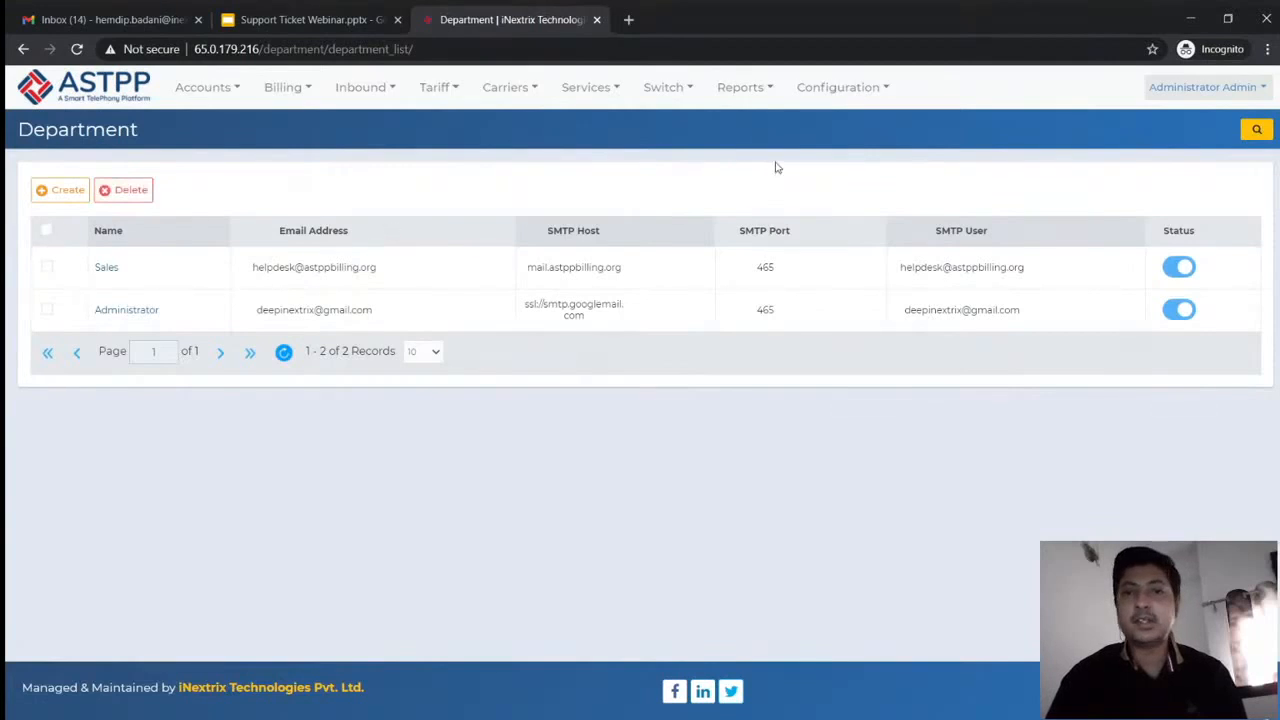
{"action": "left_click", "coordinate": [1257, 129]}
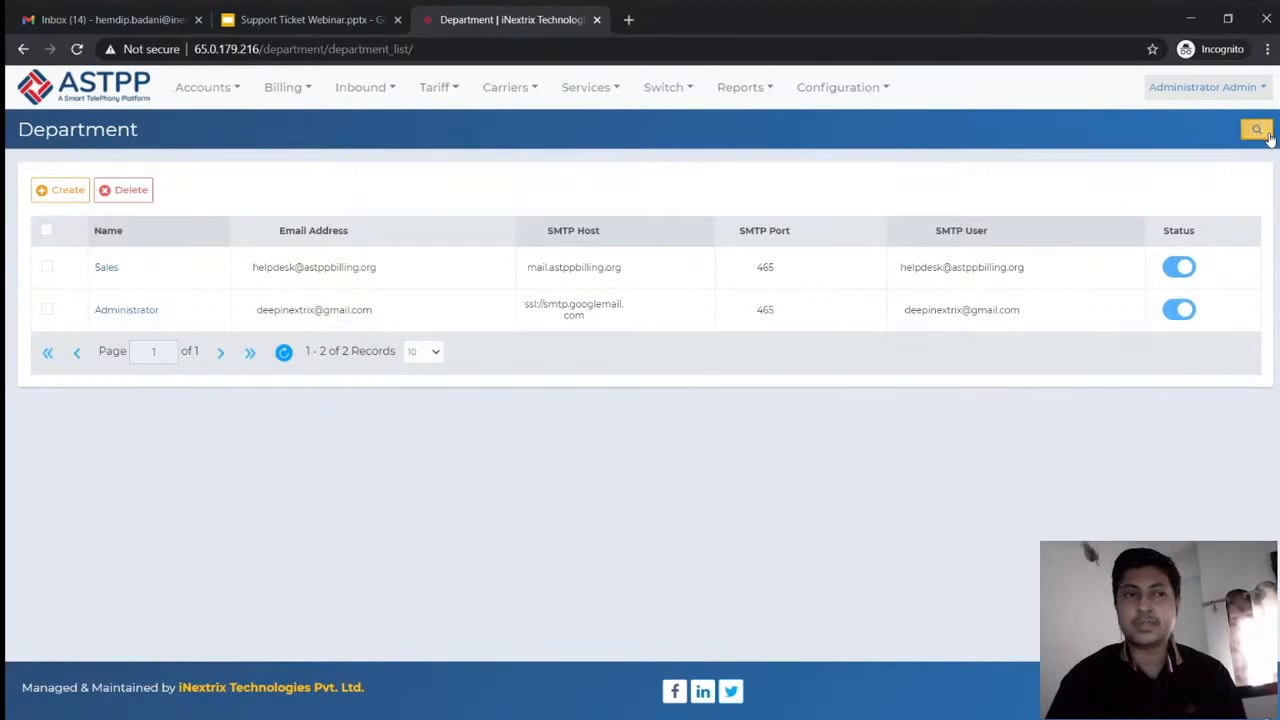
{"action": "left_click", "coordinate": [101, 240]}
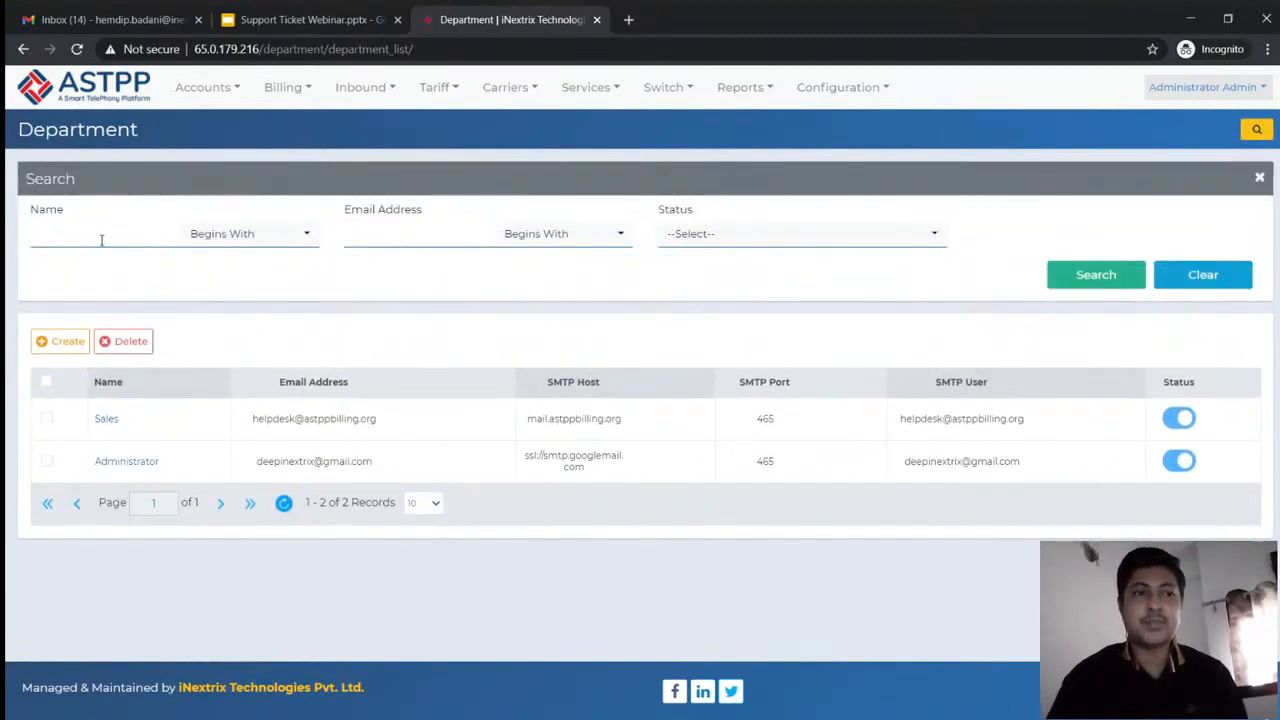
{"action": "left_click", "coordinate": [733, 241]}
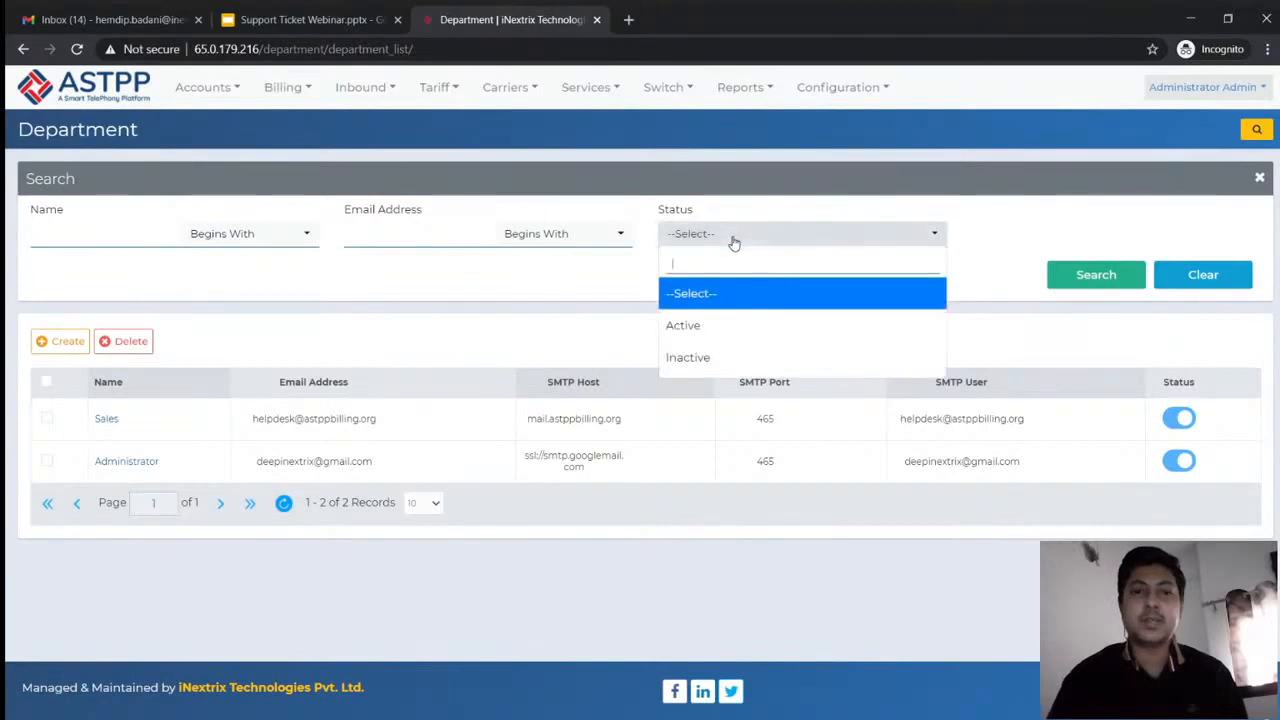
{"action": "left_click", "coordinate": [696, 359]}
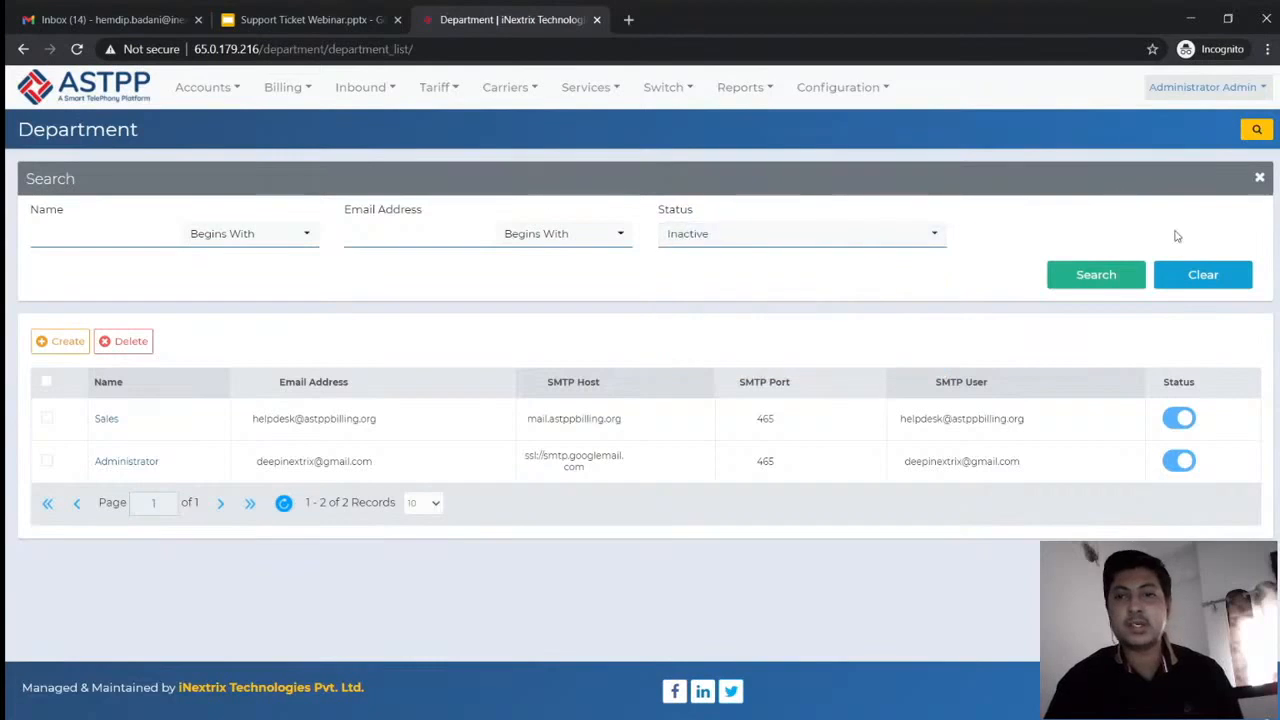
{"action": "left_click", "coordinate": [1088, 277]}
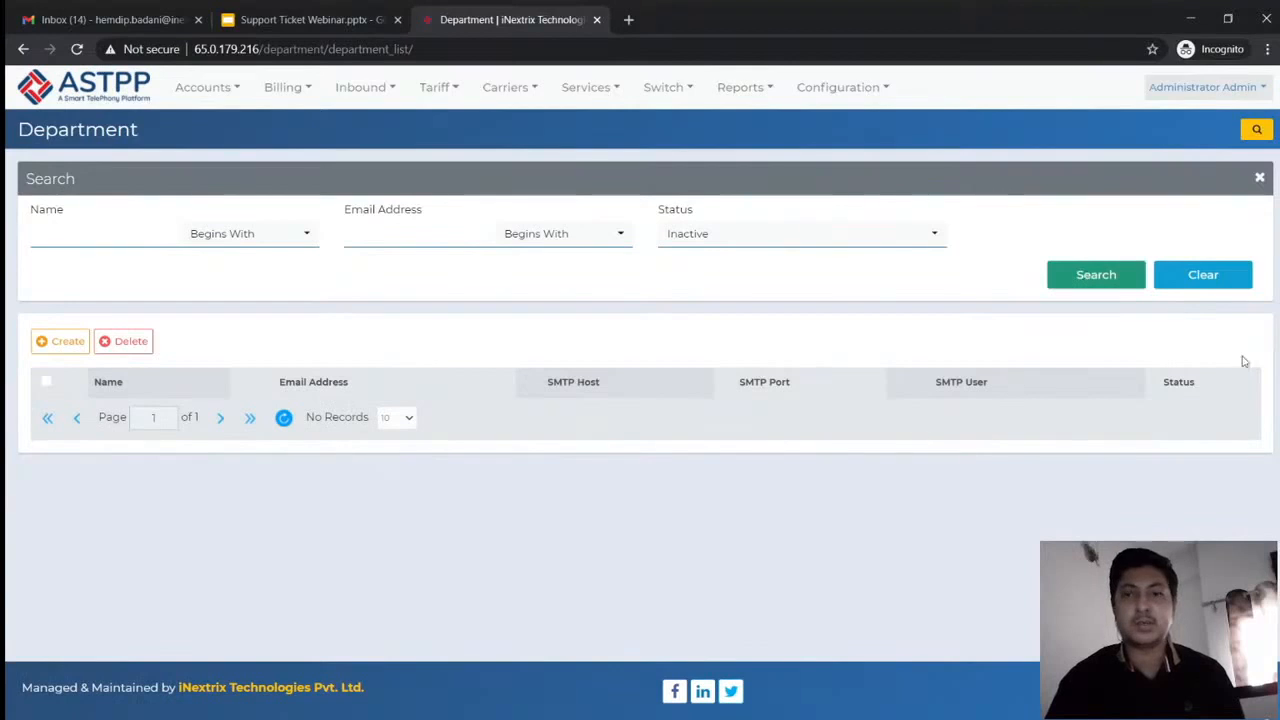
{"action": "left_click", "coordinate": [1208, 275]}
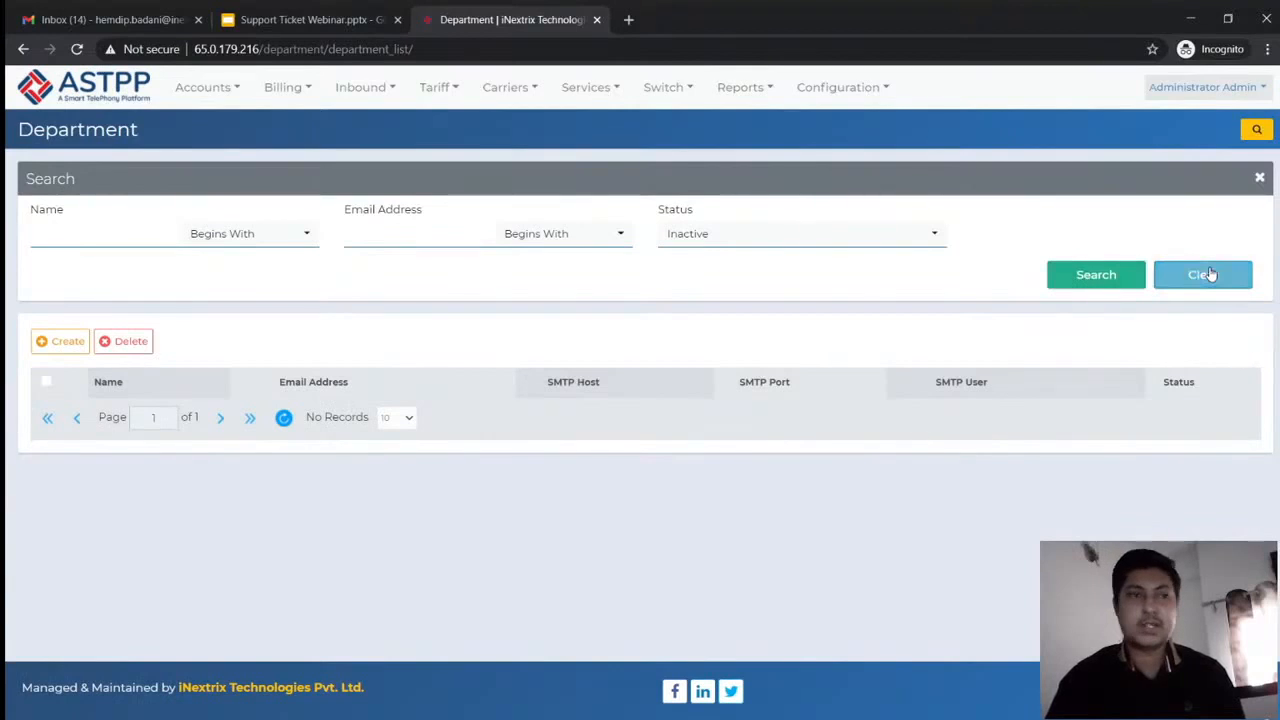
{"action": "left_click", "coordinate": [1259, 178]}
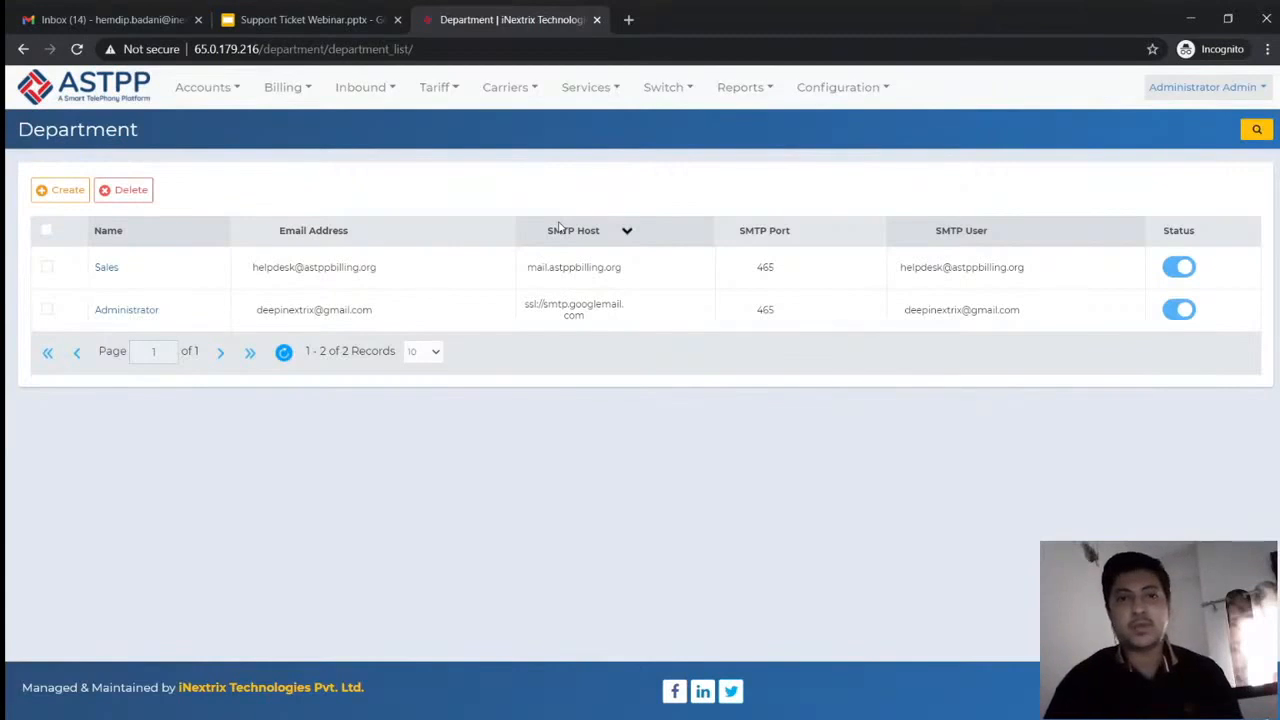
Open Services > Support Ticket > Support Ticket to list the nine tickets
{"action": "left_click", "coordinate": [588, 87]}
{"action": "mouse_move", "coordinate": [565, 128]}
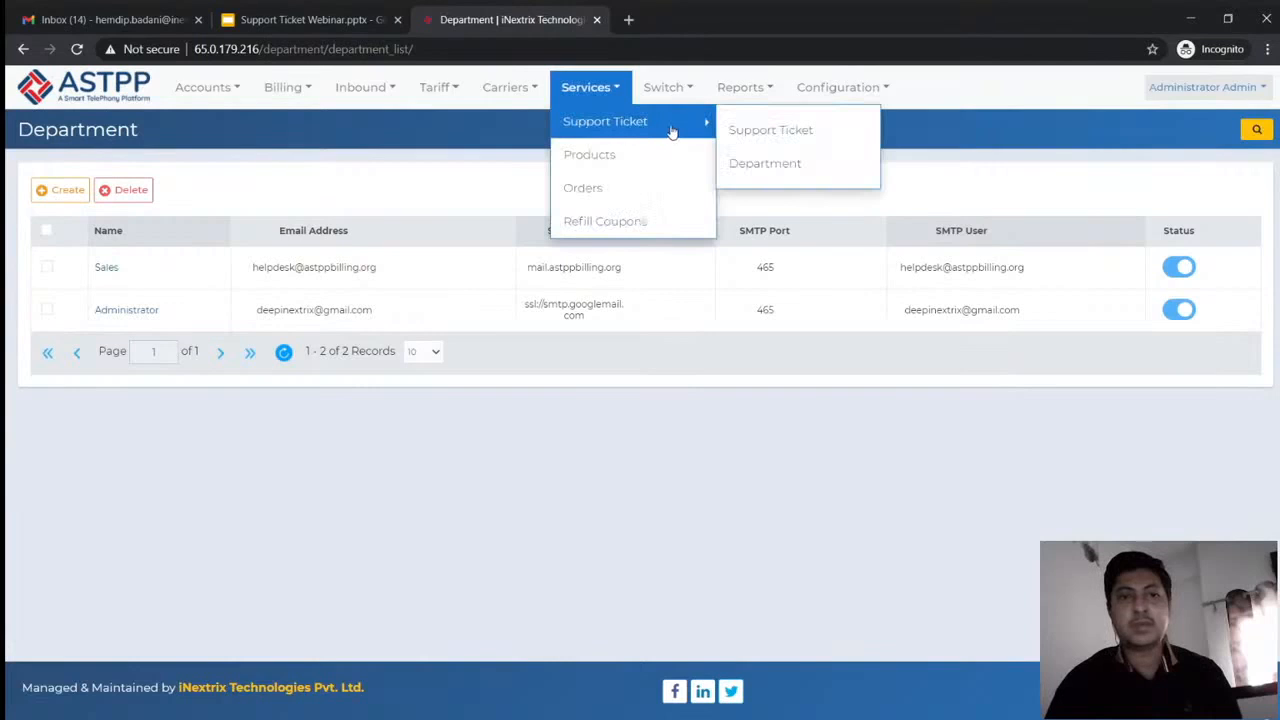
{"action": "left_click", "coordinate": [762, 131]}
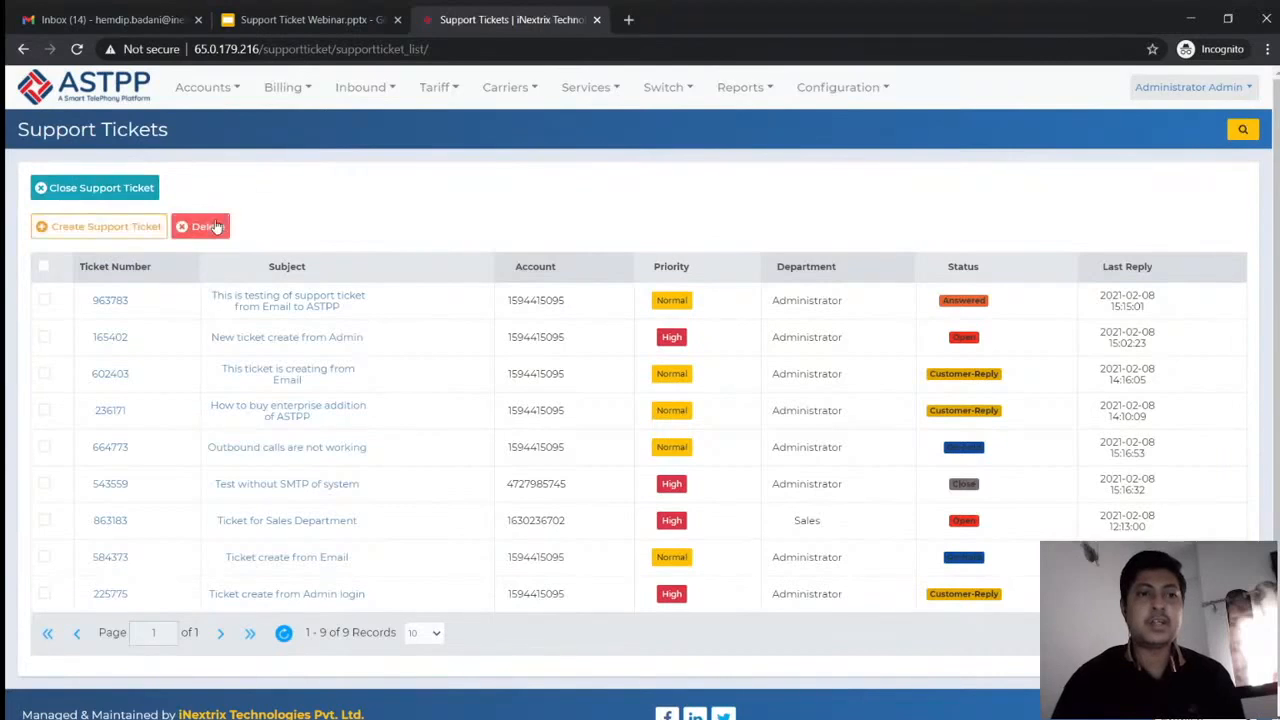
Show and hide the ticket search filters, then open the Create Support Ticket form
{"action": "left_click", "coordinate": [1240, 132]}
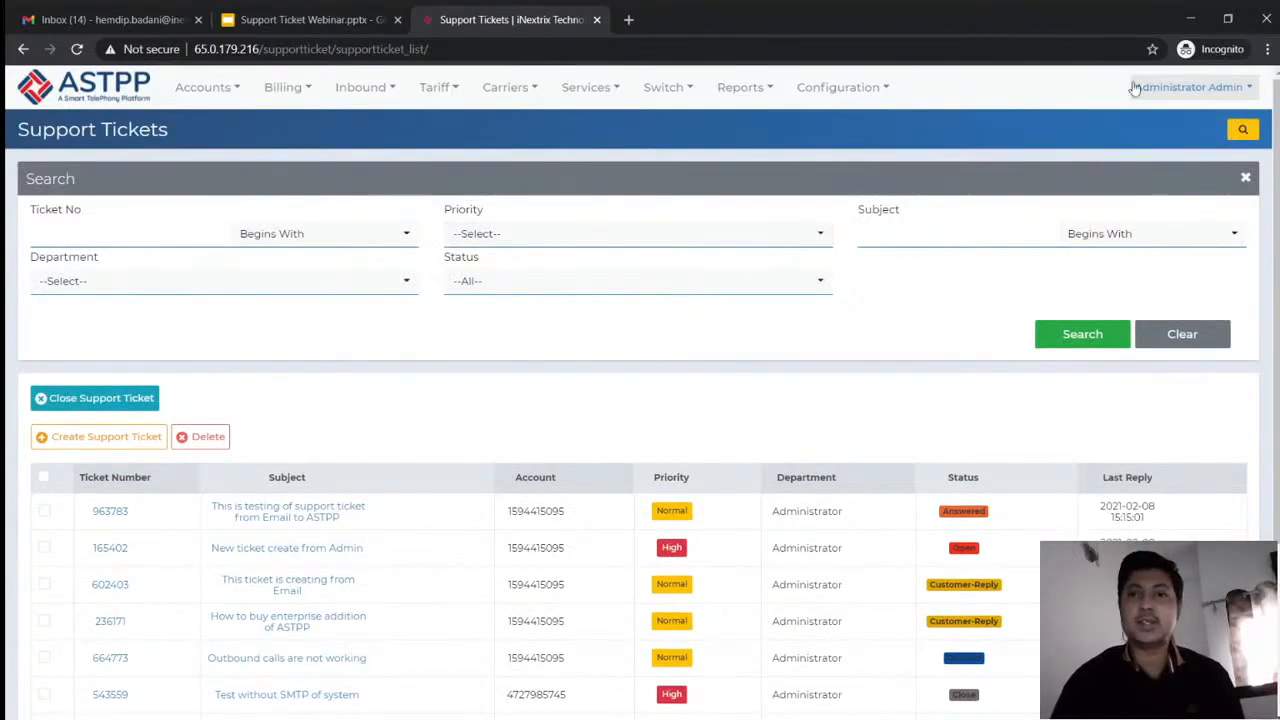
{"action": "left_click", "coordinate": [1244, 131]}
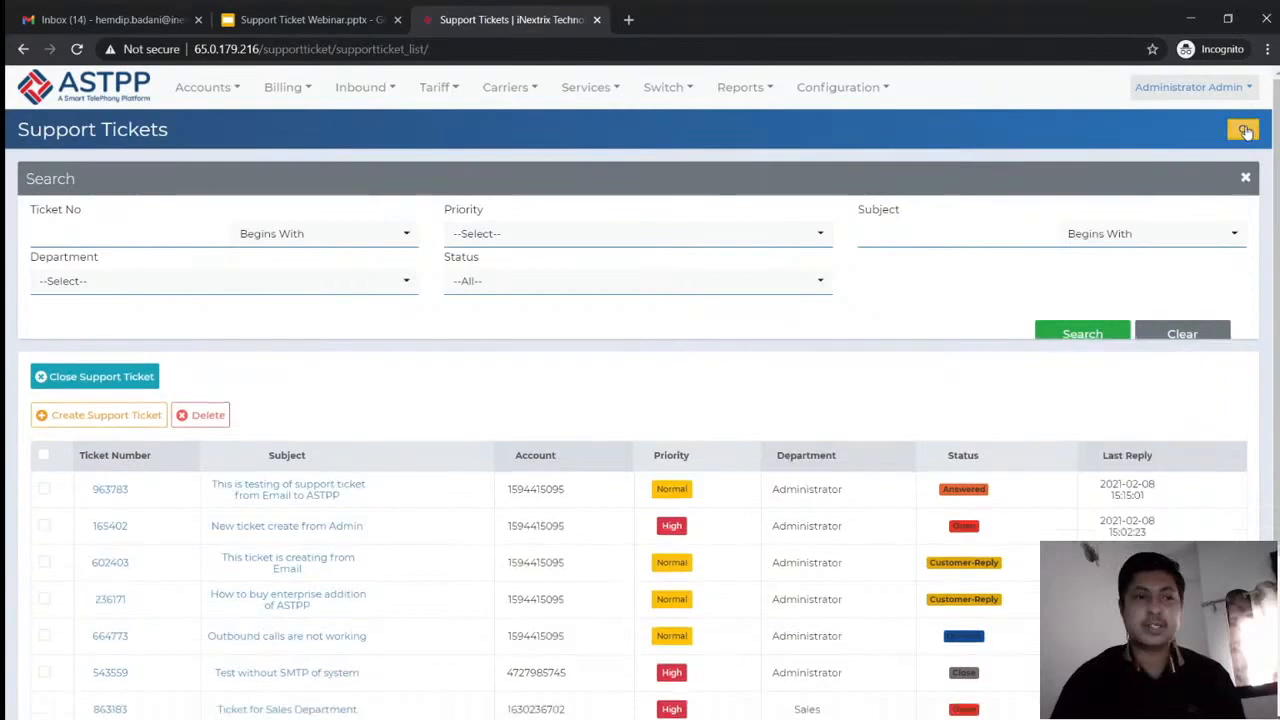
{"action": "left_click", "coordinate": [1244, 131]}
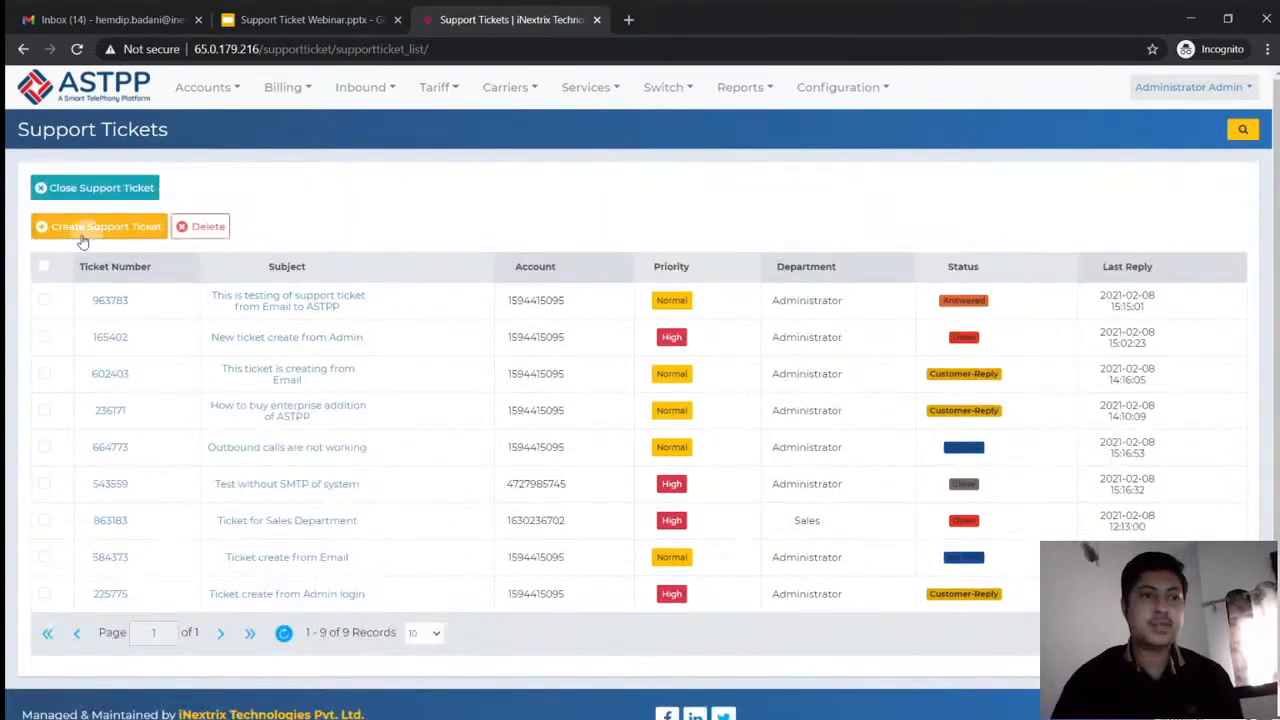
{"action": "left_click", "coordinate": [85, 232]}
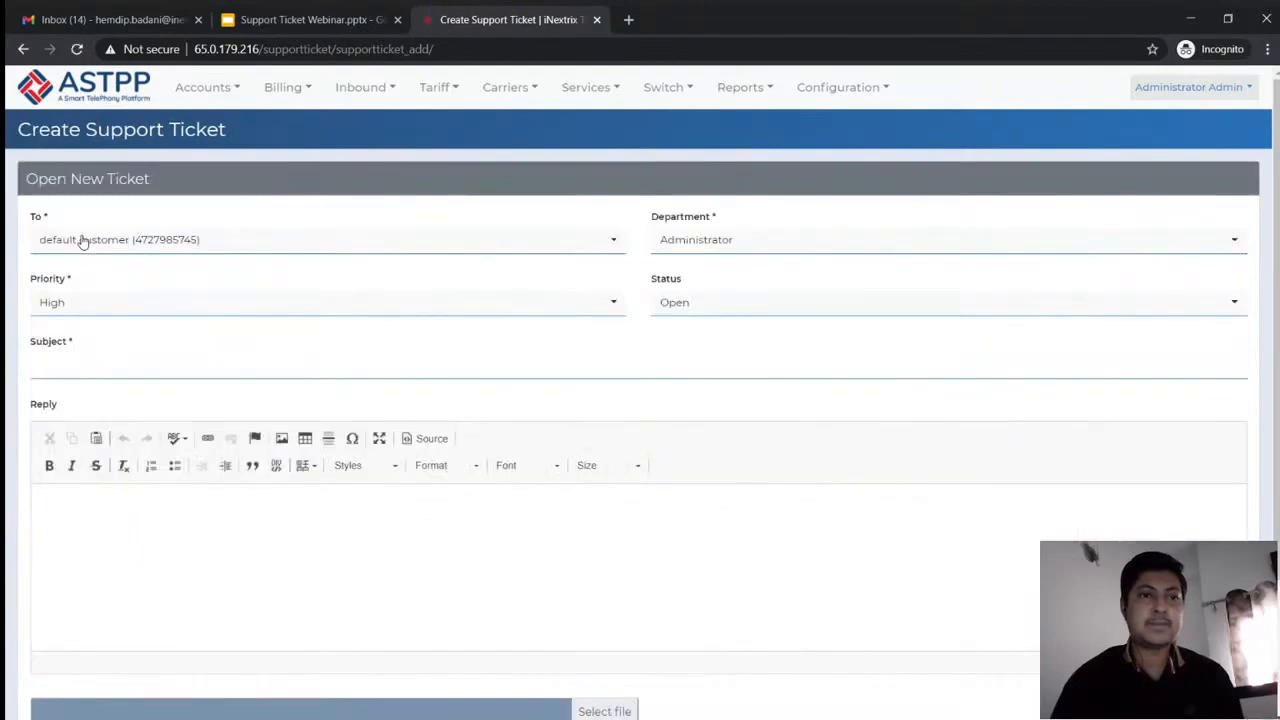
Address the ticket to the customer, keep High priority, and enter subject 'My inbound calls are not working'
{"action": "left_click", "coordinate": [84, 240]}
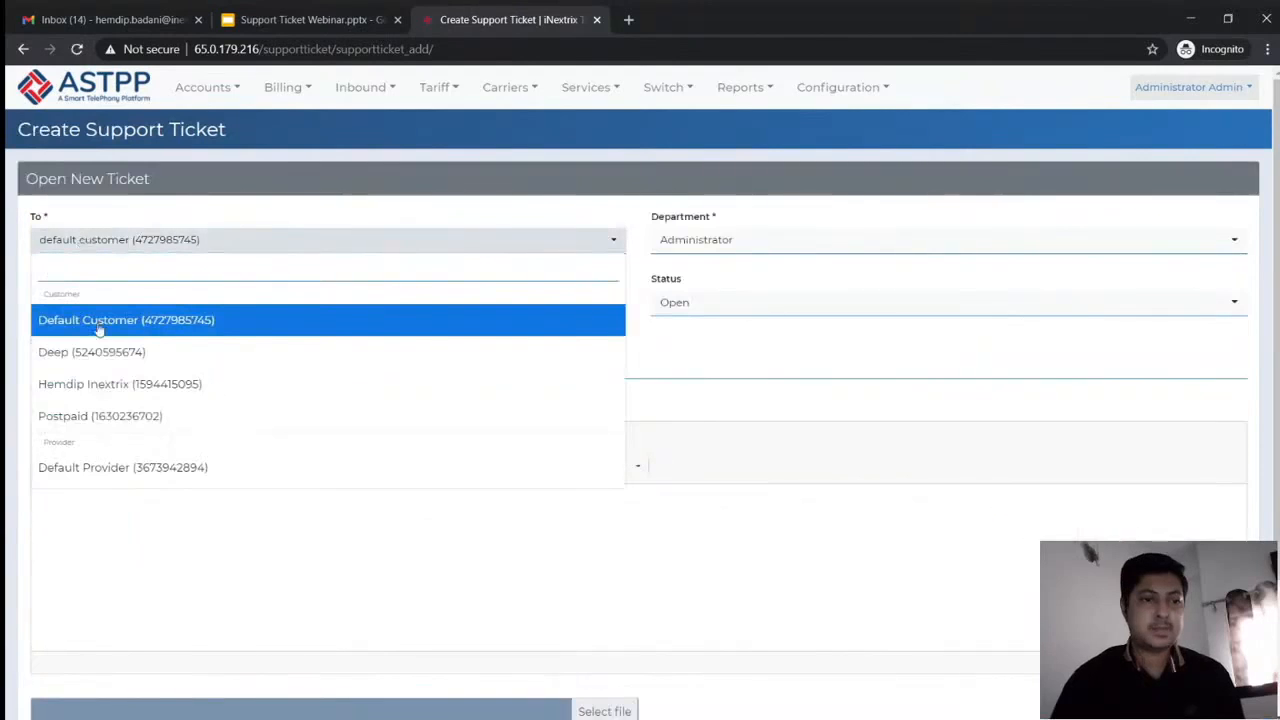
{"action": "left_click", "coordinate": [131, 382]}
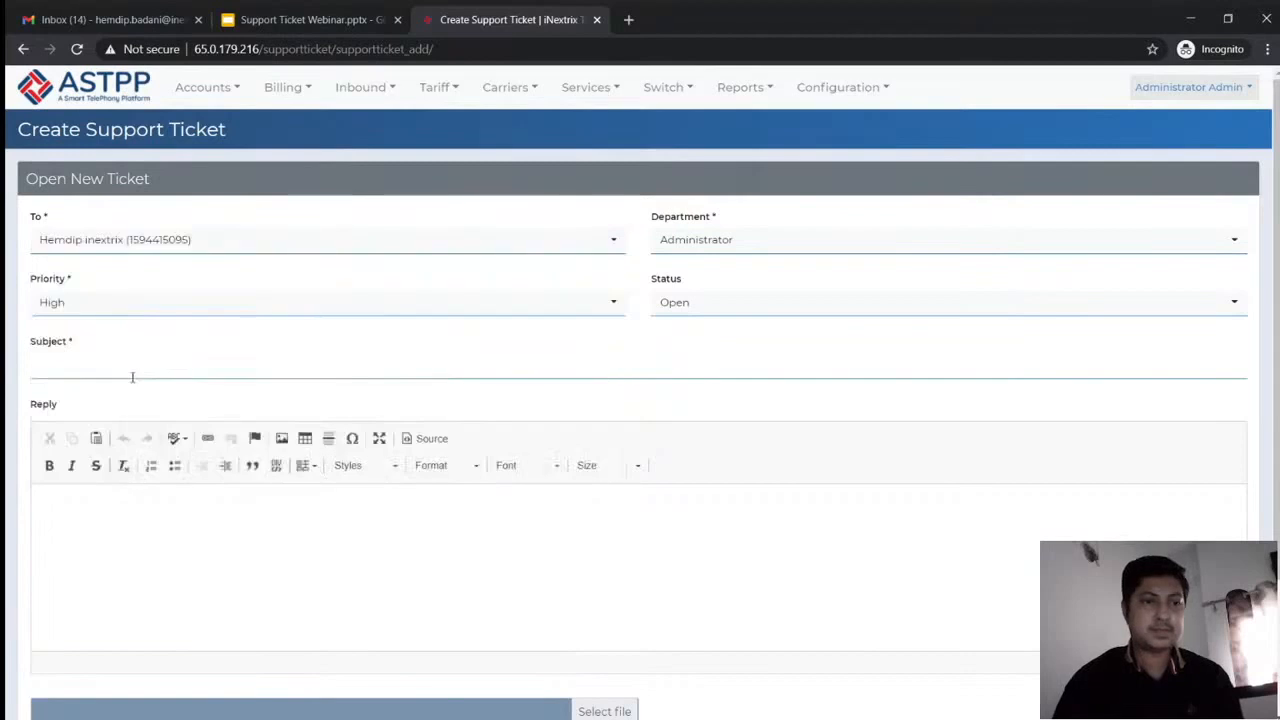
{"action": "left_click", "coordinate": [100, 303]}
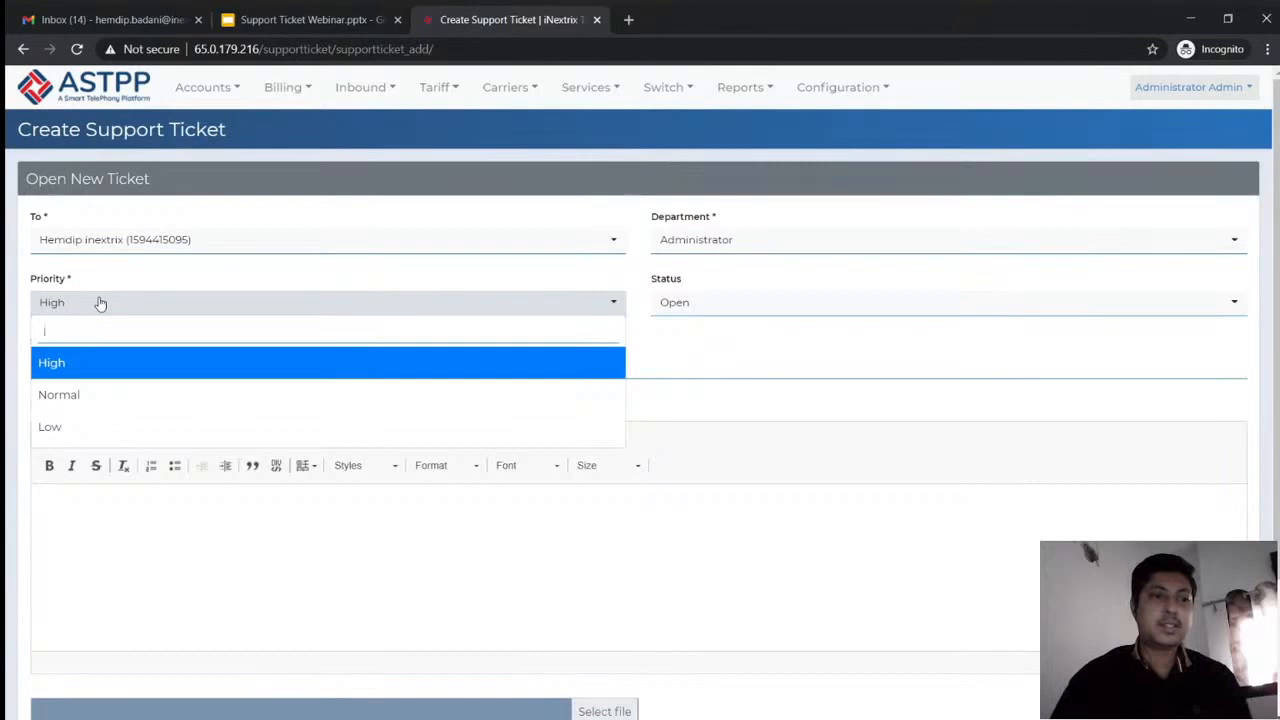
{"action": "left_click", "coordinate": [100, 303]}
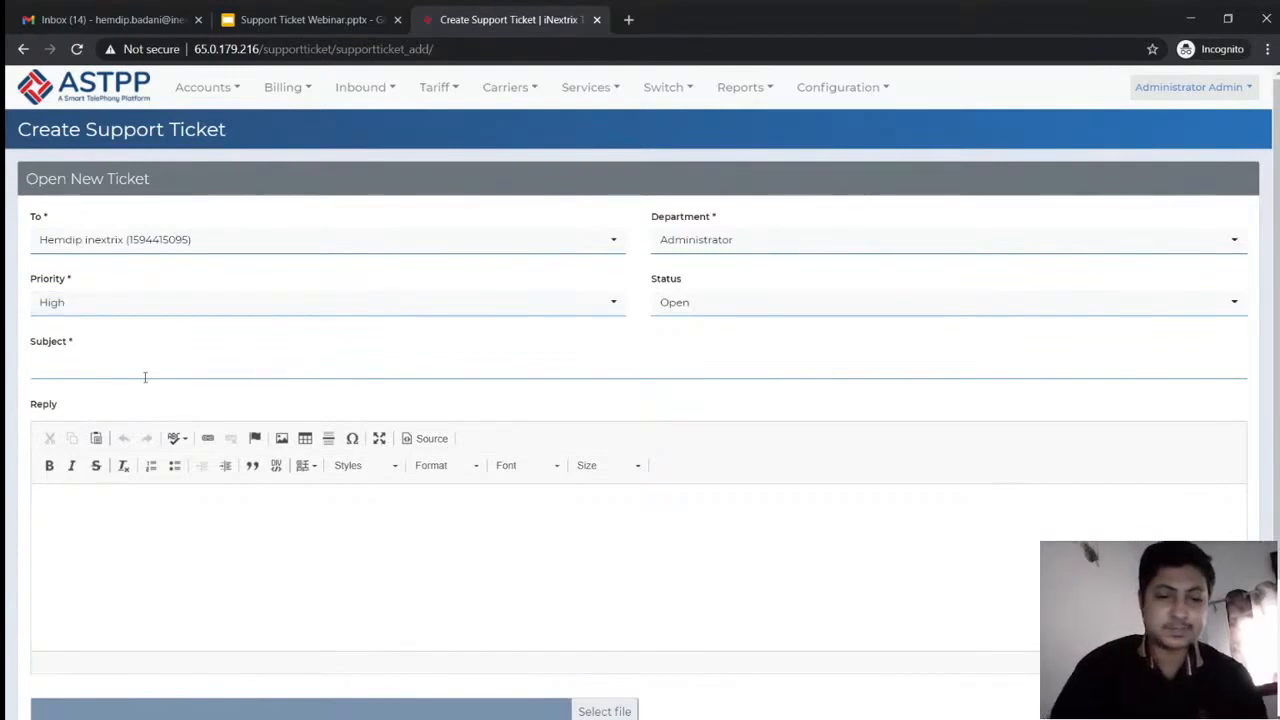
{"action": "type", "text": "My i"}
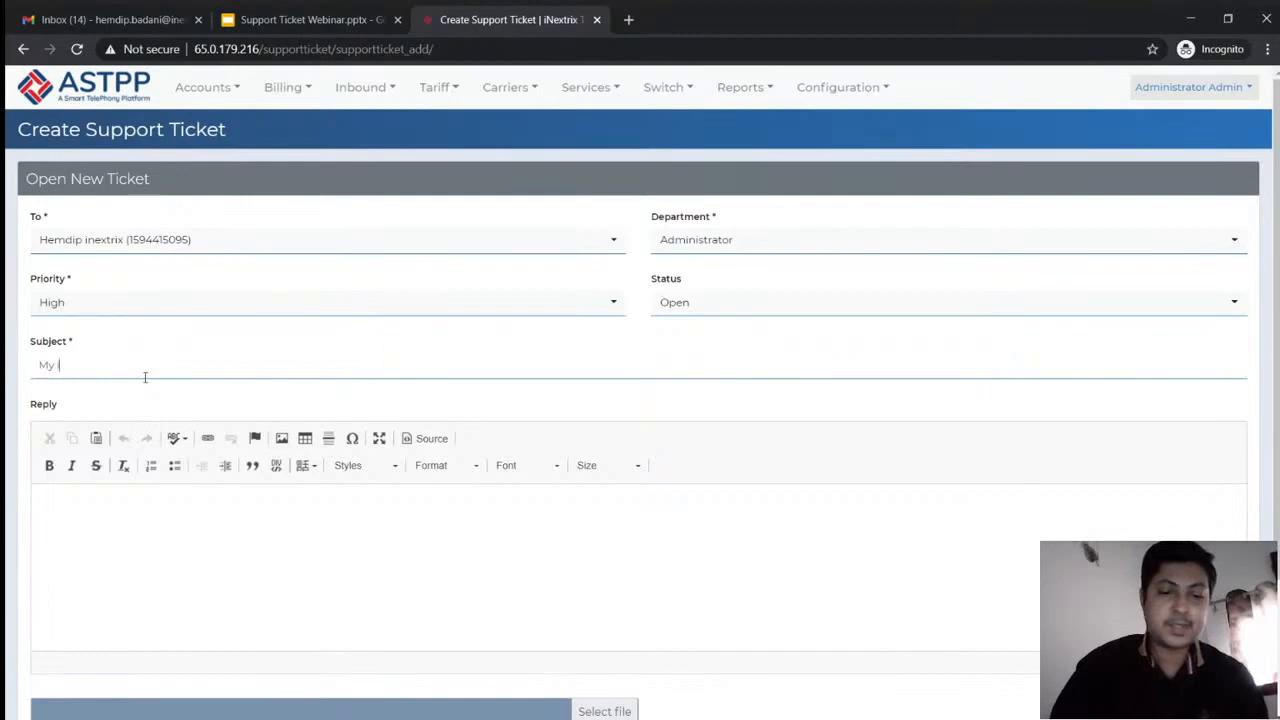
{"action": "type", "text": "nbound c"}
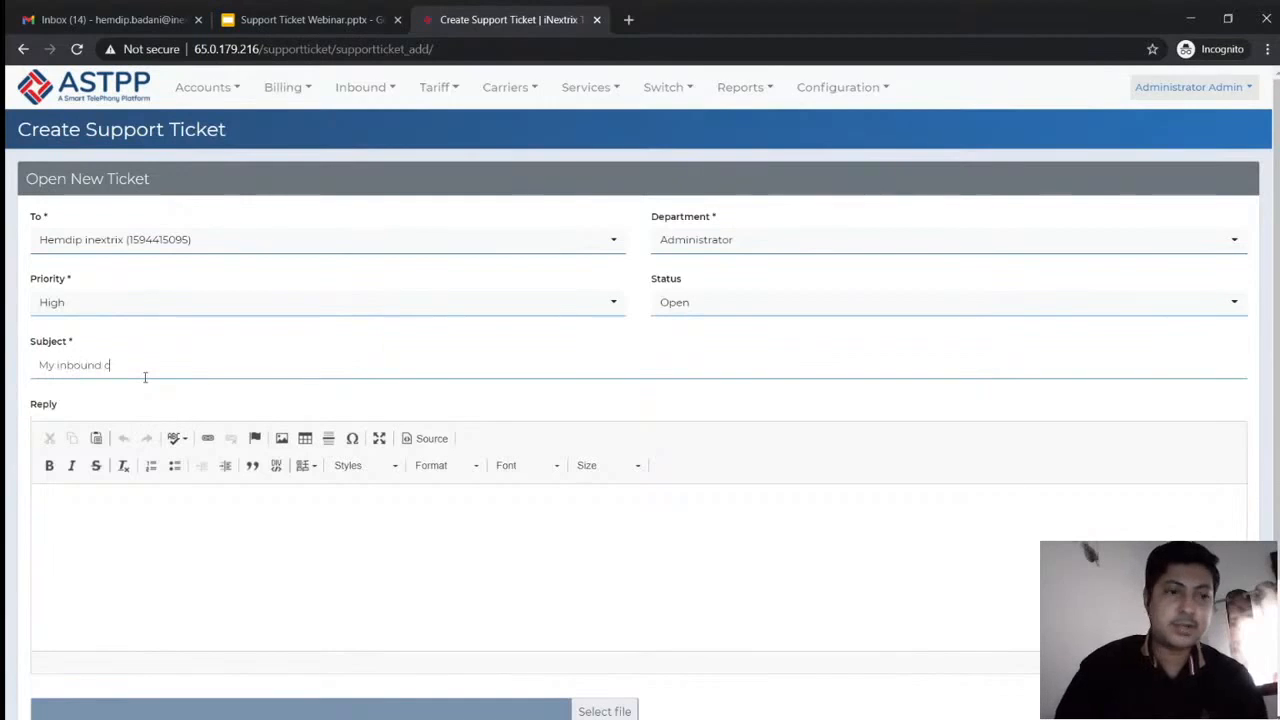
{"action": "type", "text": "allls"}
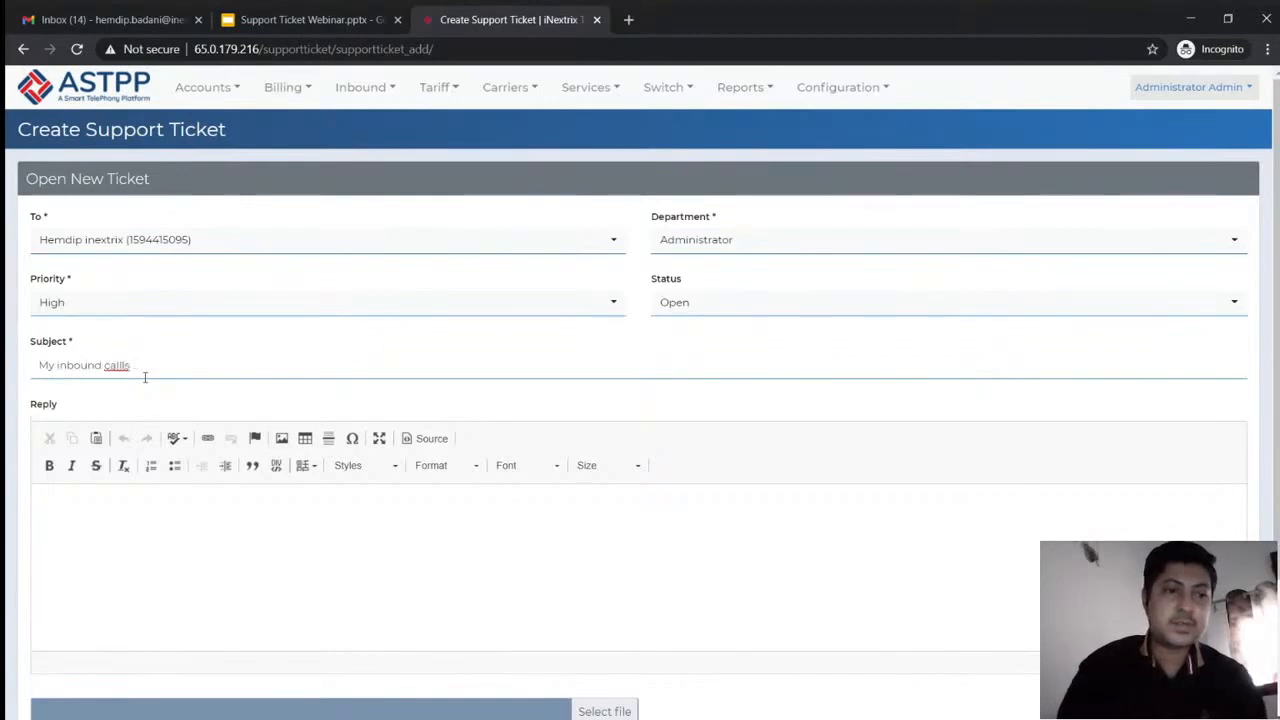
{"action": "type", "text": " are"}
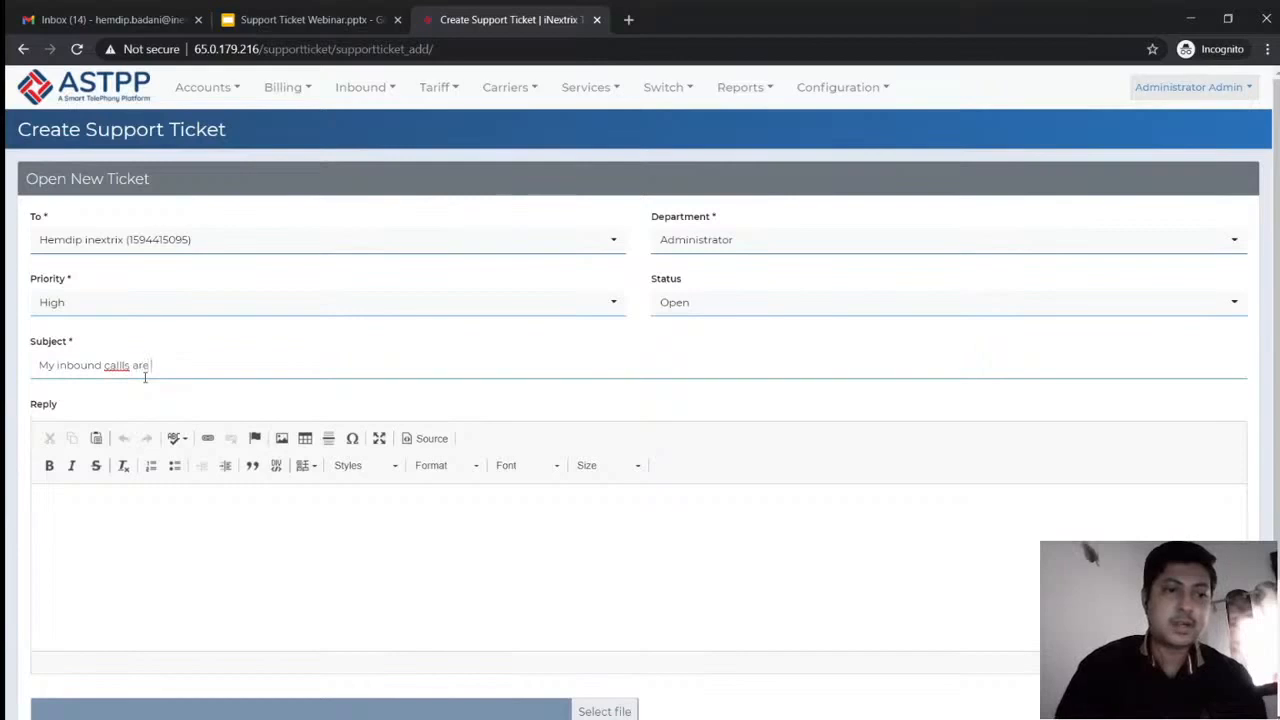
{"action": "type", "text": " not working"}
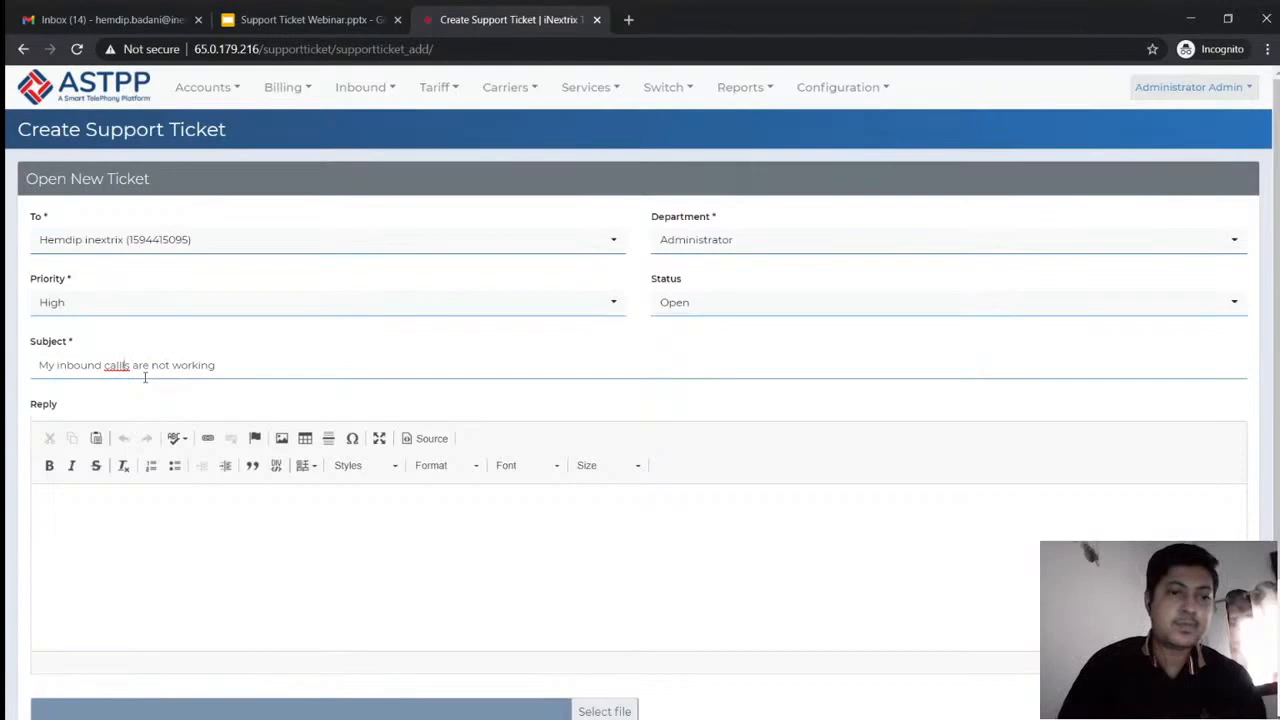
{"action": "key", "text": "BackSpace"}
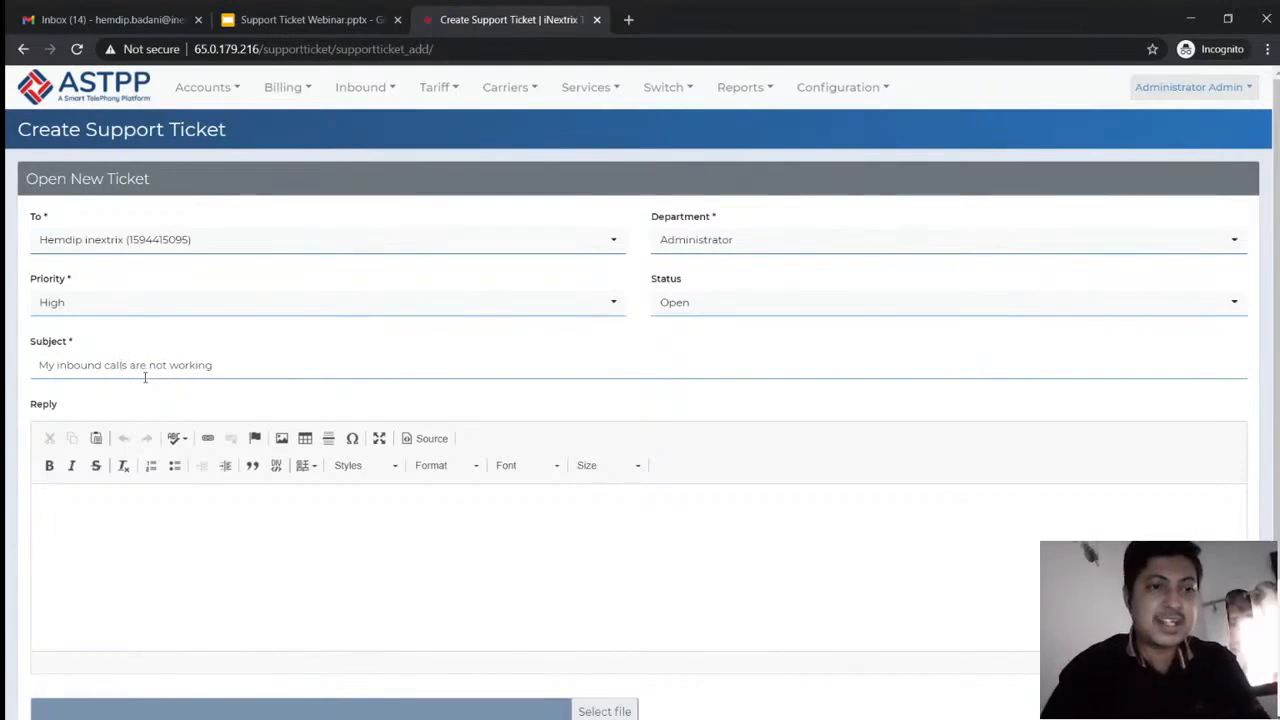
{"action": "left_click", "coordinate": [149, 366]}
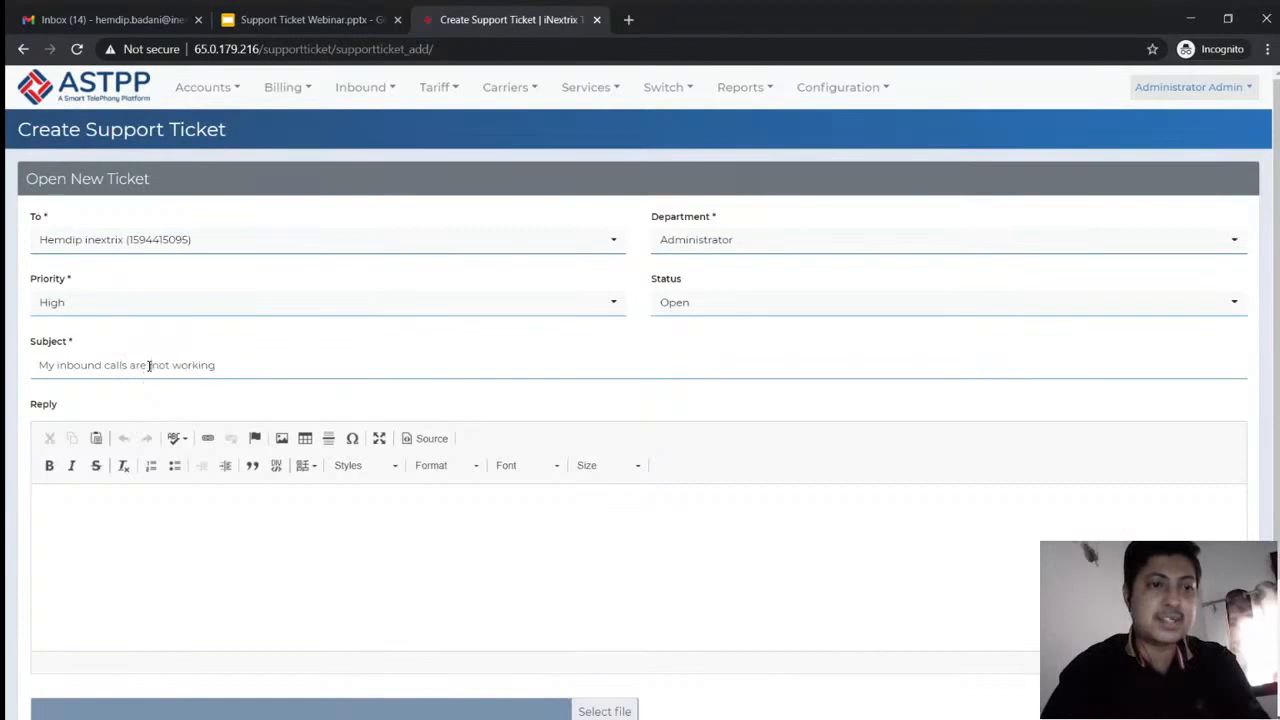
{"action": "key", "text": "BackSpace"}
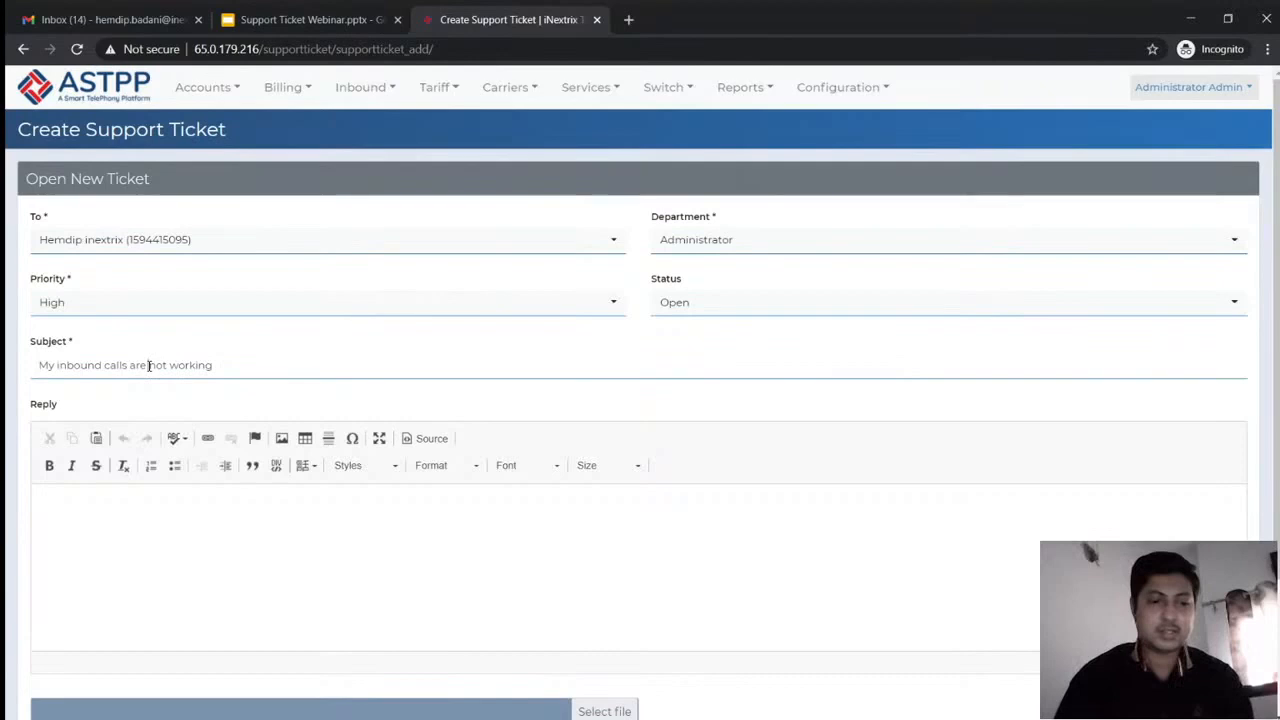
Paste 'My inbound calls are not working' into the Reply and format it bold
{"action": "key", "text": "Tab"}
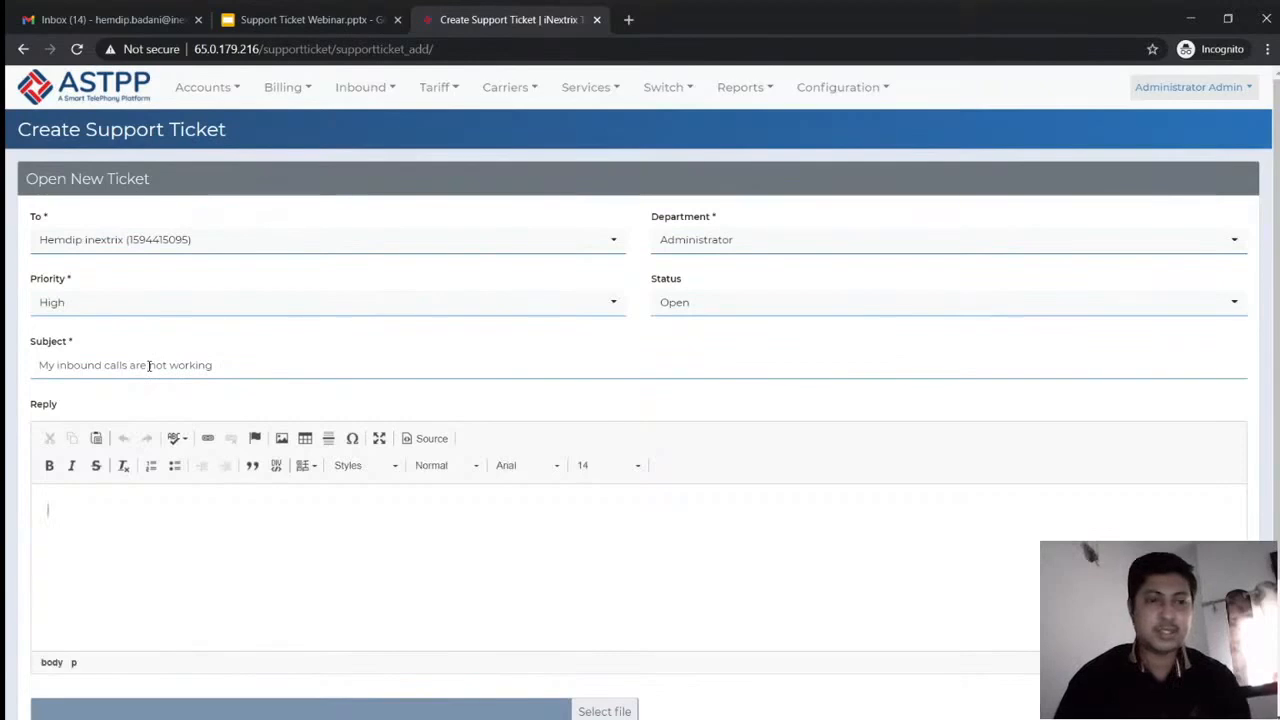
{"action": "type", "text": "My inbound calls are not working"}
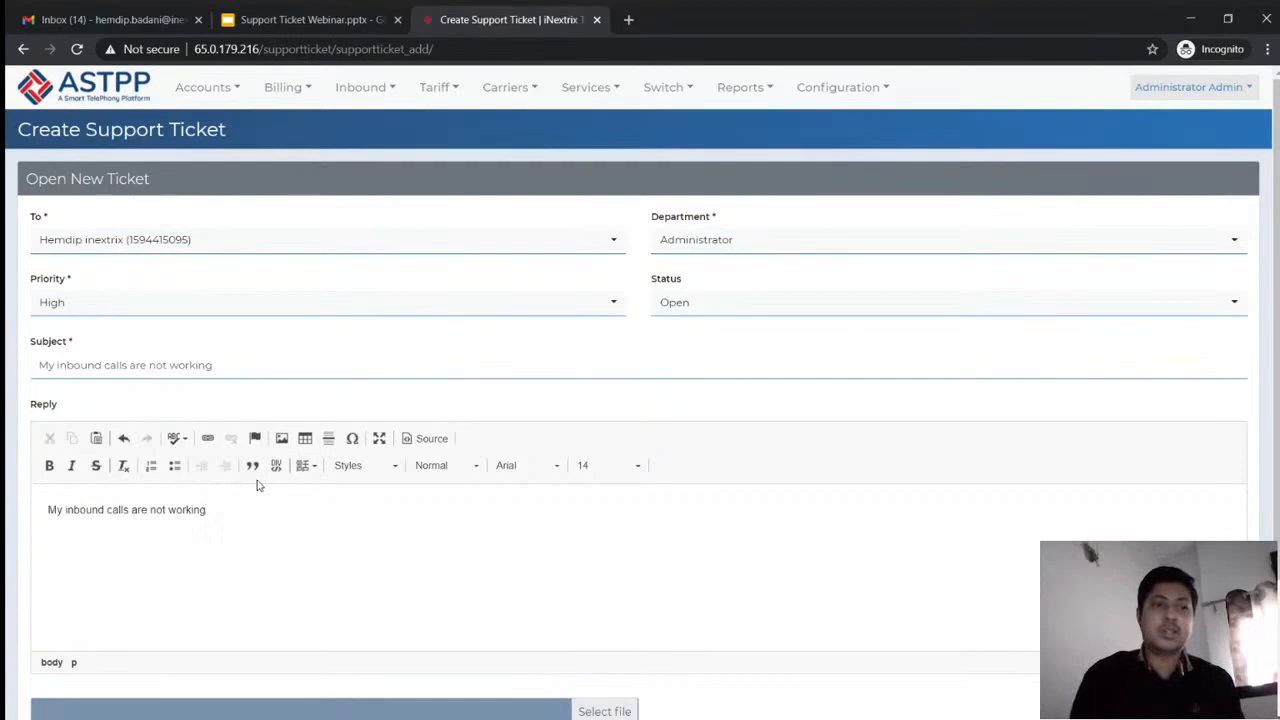
{"action": "key", "text": "shift+Left"}
{"action": "key", "text": "shift+Left"}
{"action": "key", "text": "shift+Left"}
{"action": "key", "text": "shift+Left"}
{"action": "key", "text": "shift+Left"}
{"action": "key", "text": "shift+Left"}
{"action": "key", "text": "shift+Left"}
{"action": "key", "text": "shift+Left"}
{"action": "key", "text": "shift+Left"}
{"action": "key", "text": "shift+Left"}
{"action": "key", "text": "shift+Left"}
{"action": "key", "text": "shift+Left"}
{"action": "key", "text": "shift+Left"}
{"action": "key", "text": "shift+Left"}
{"action": "key", "text": "shift+Left"}
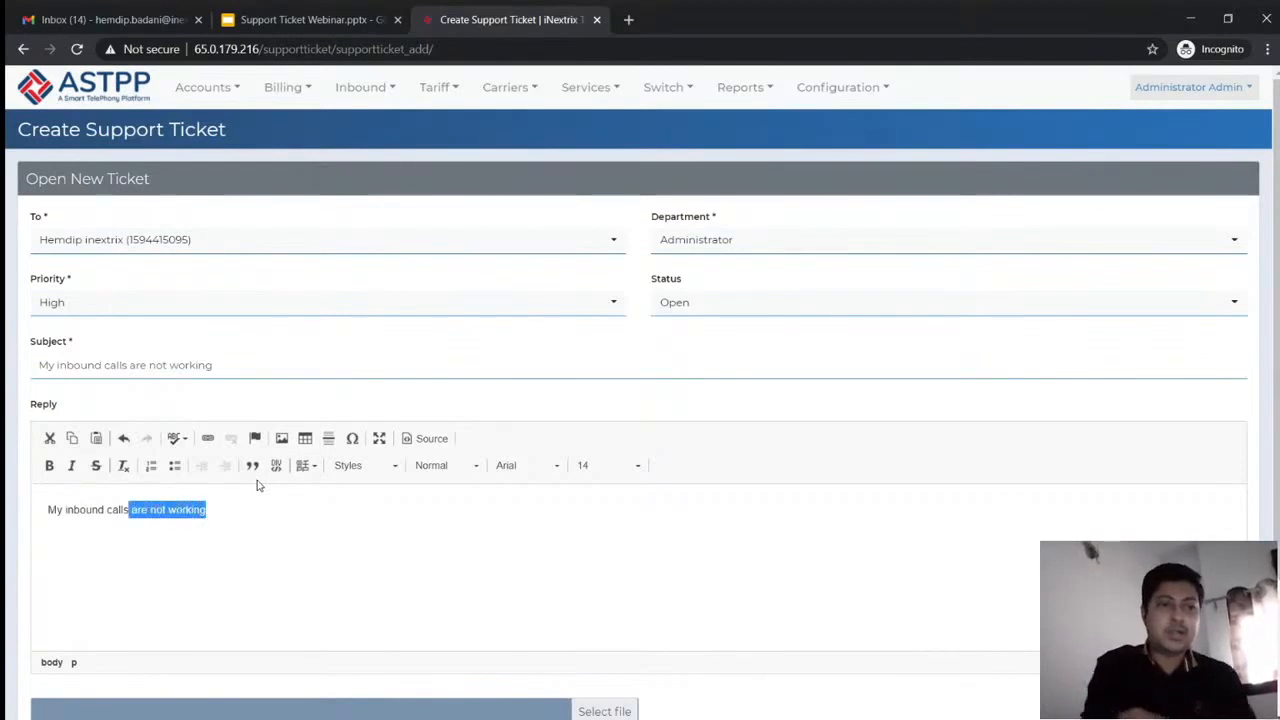
{"action": "key", "text": "shift+Home"}
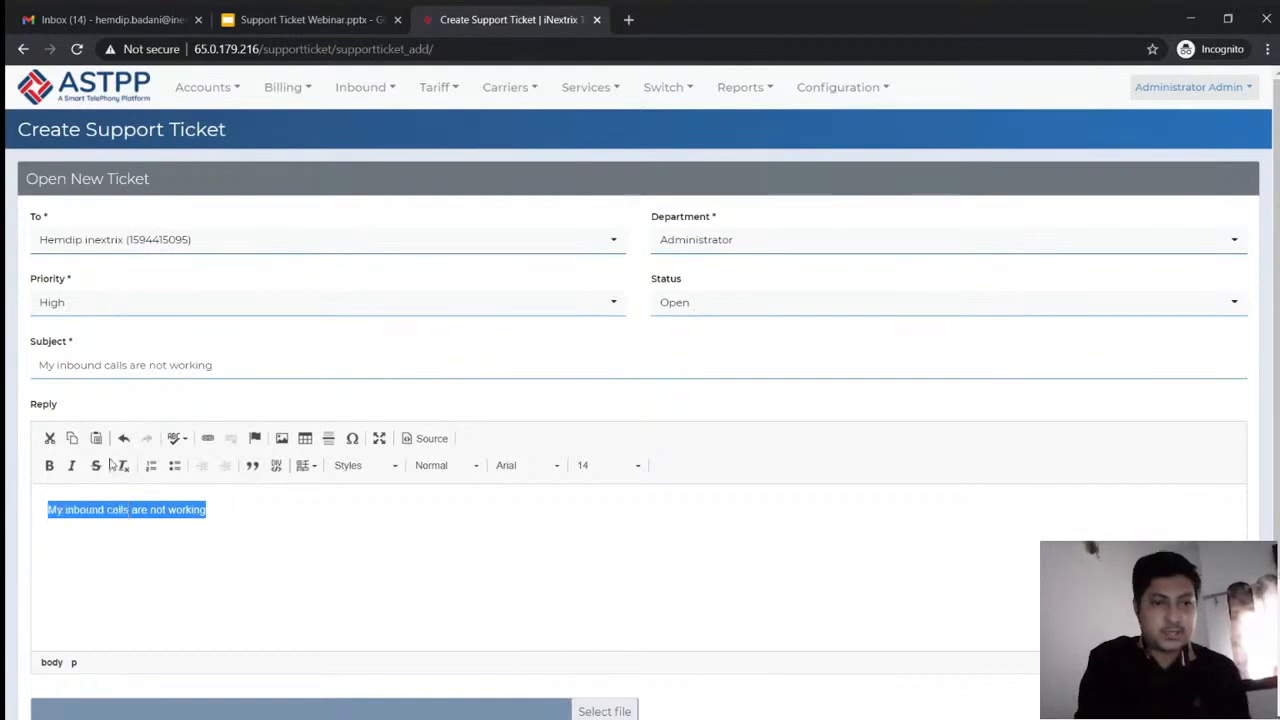
{"action": "left_click", "coordinate": [49, 474]}
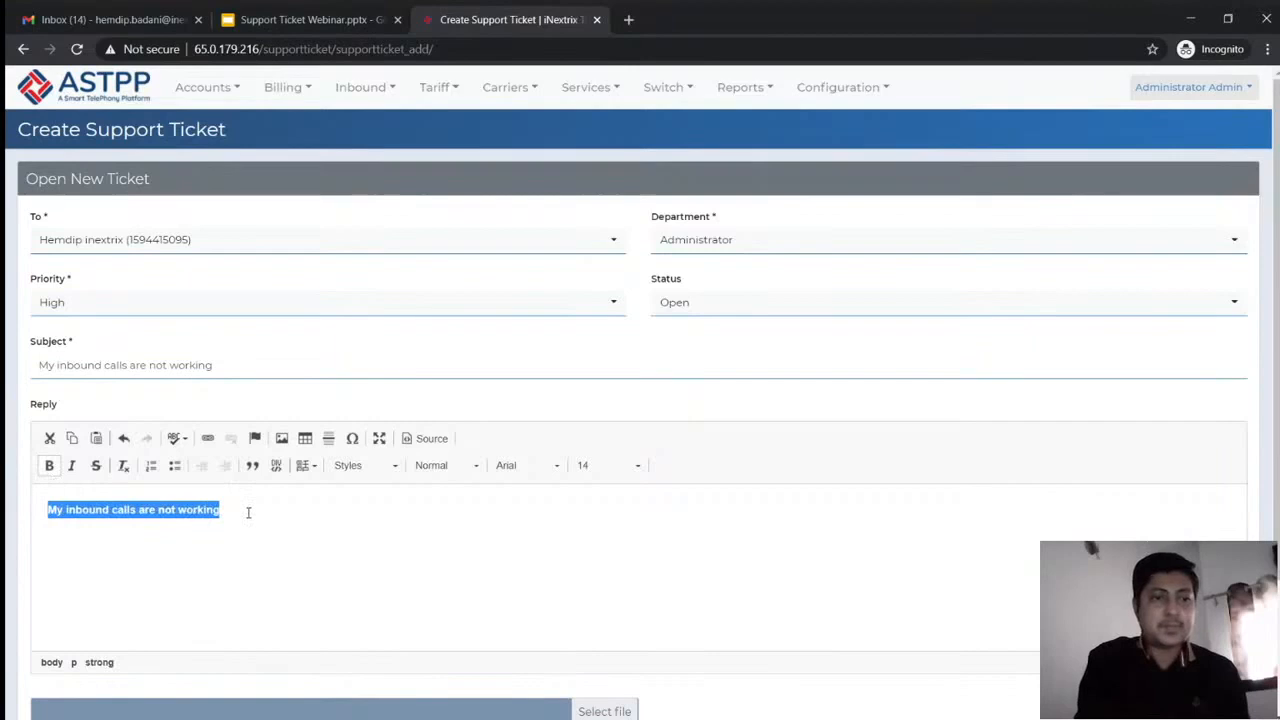
{"action": "left_click", "coordinate": [249, 514]}
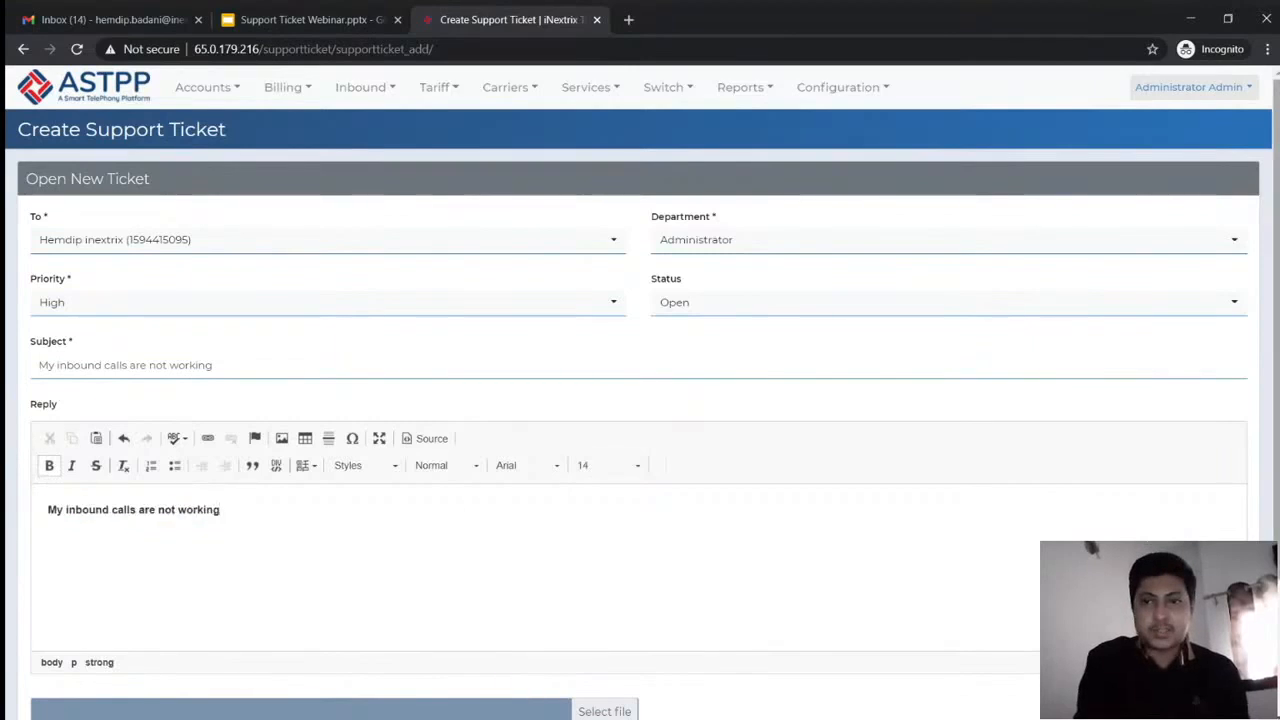
Keep Administrator as the department and submit the High-priority ticket
{"action": "scroll", "coordinate": [640, 400], "scroll_direction": "down", "scroll_amount": 1}
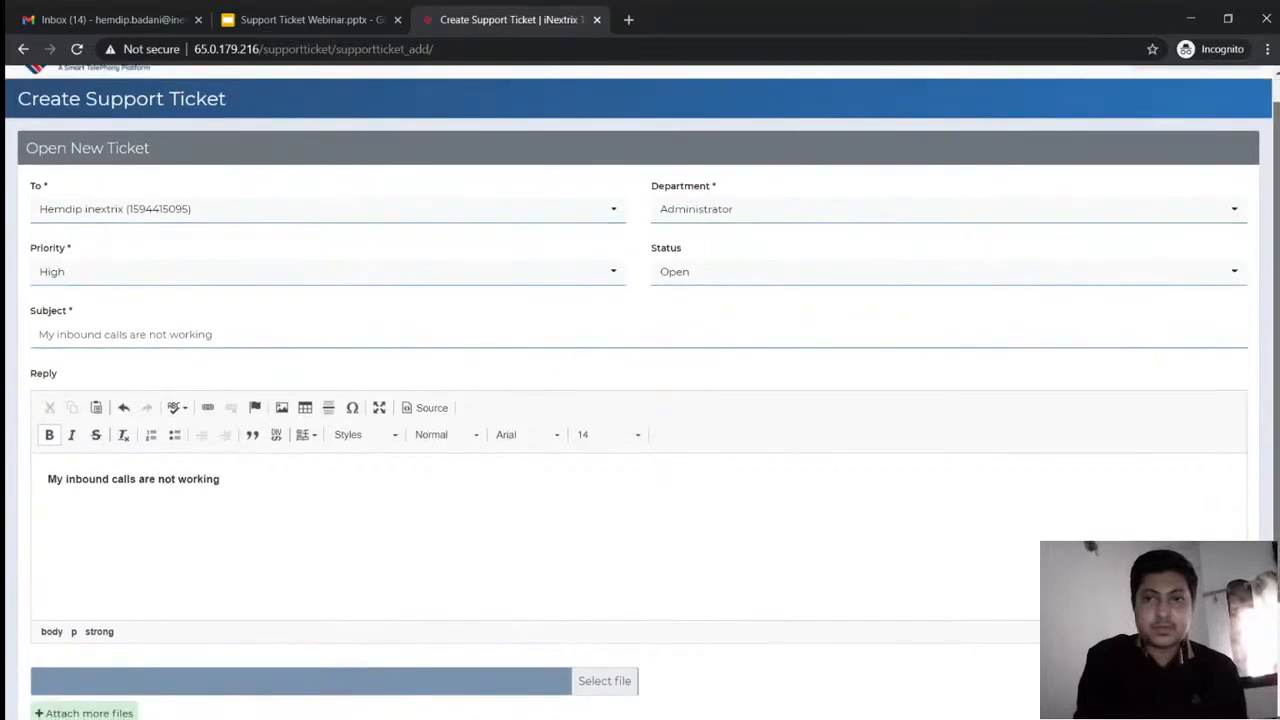
{"action": "scroll", "coordinate": [606, 574], "scroll_direction": "down", "scroll_amount": 2}
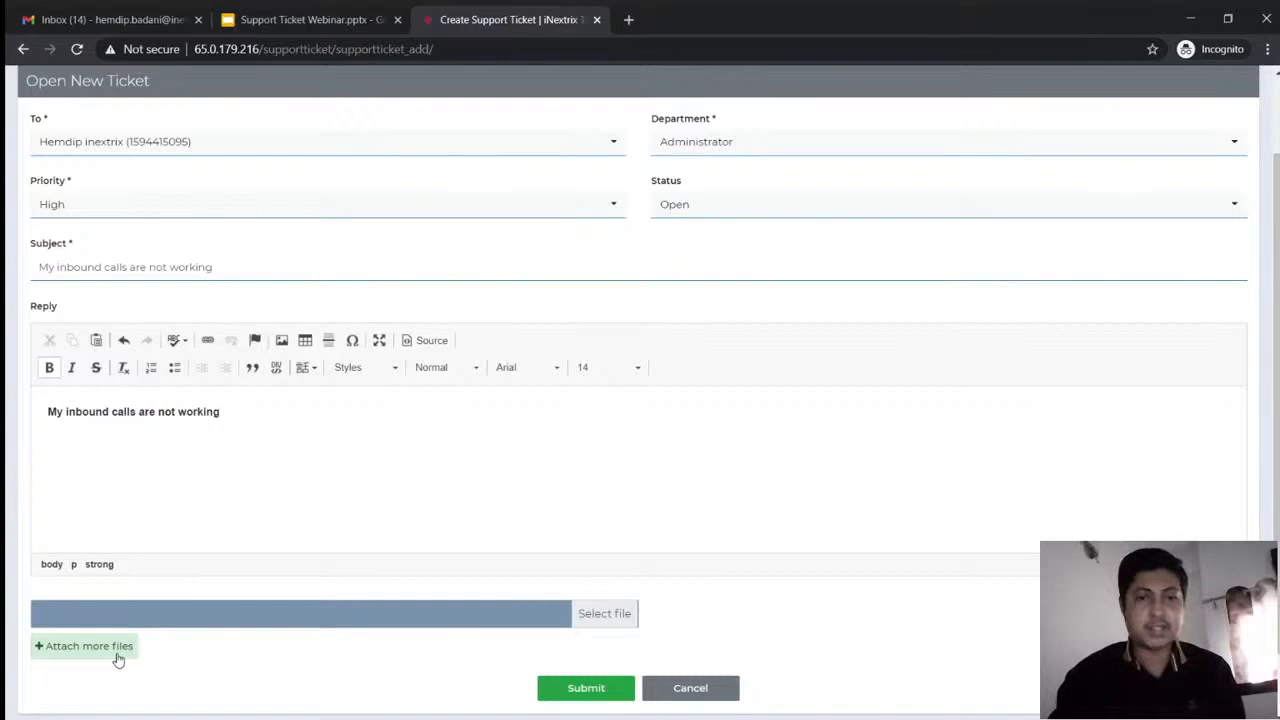
{"action": "left_click", "coordinate": [672, 155]}
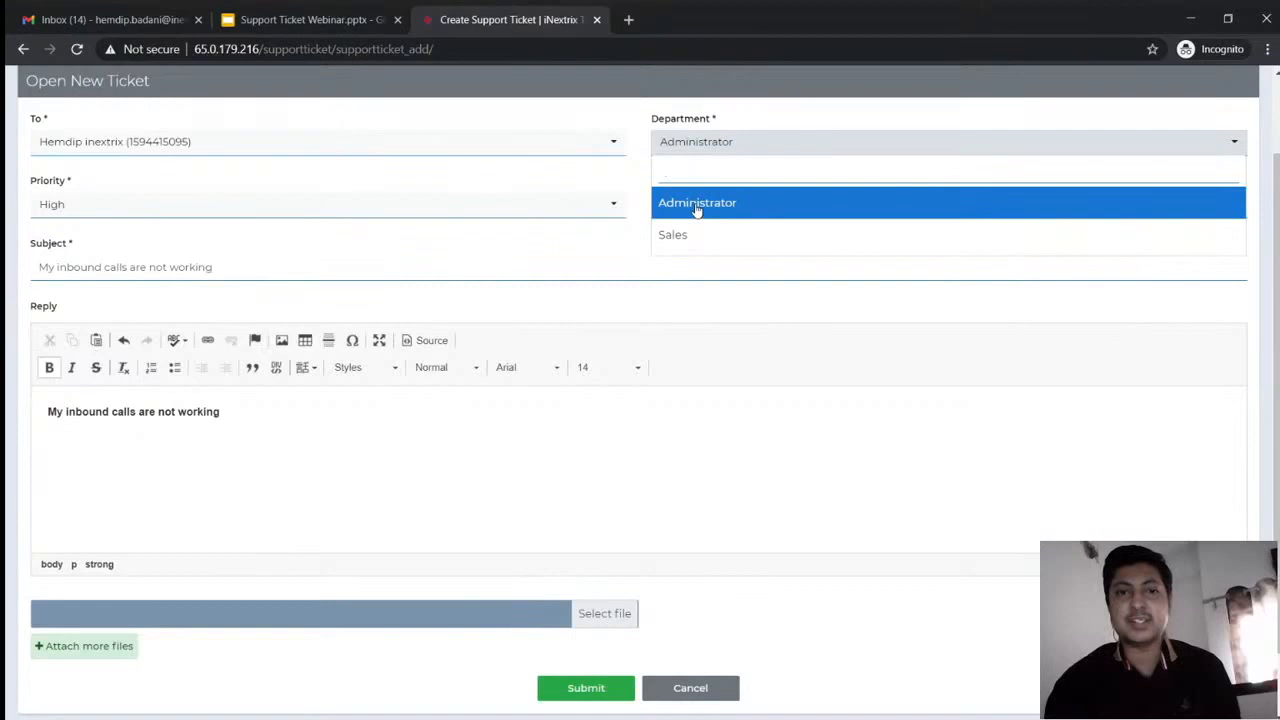
{"action": "left_click", "coordinate": [697, 205]}
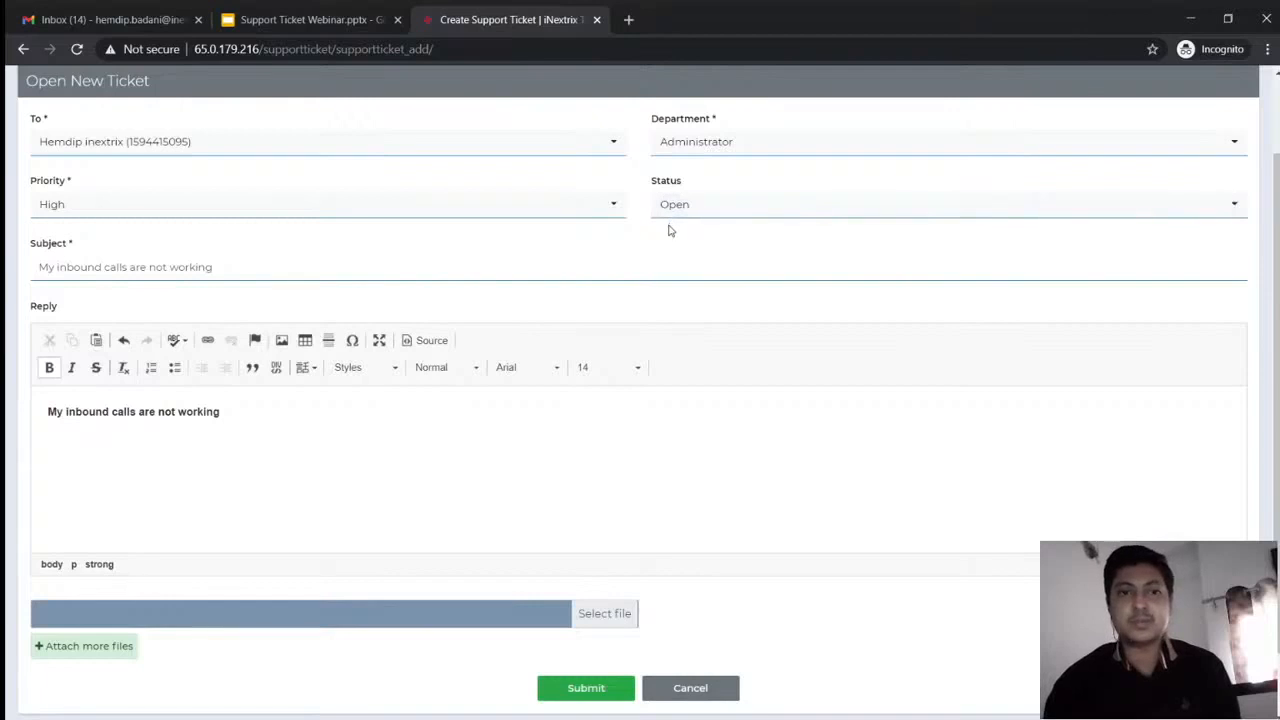
{"action": "left_click", "coordinate": [588, 688]}
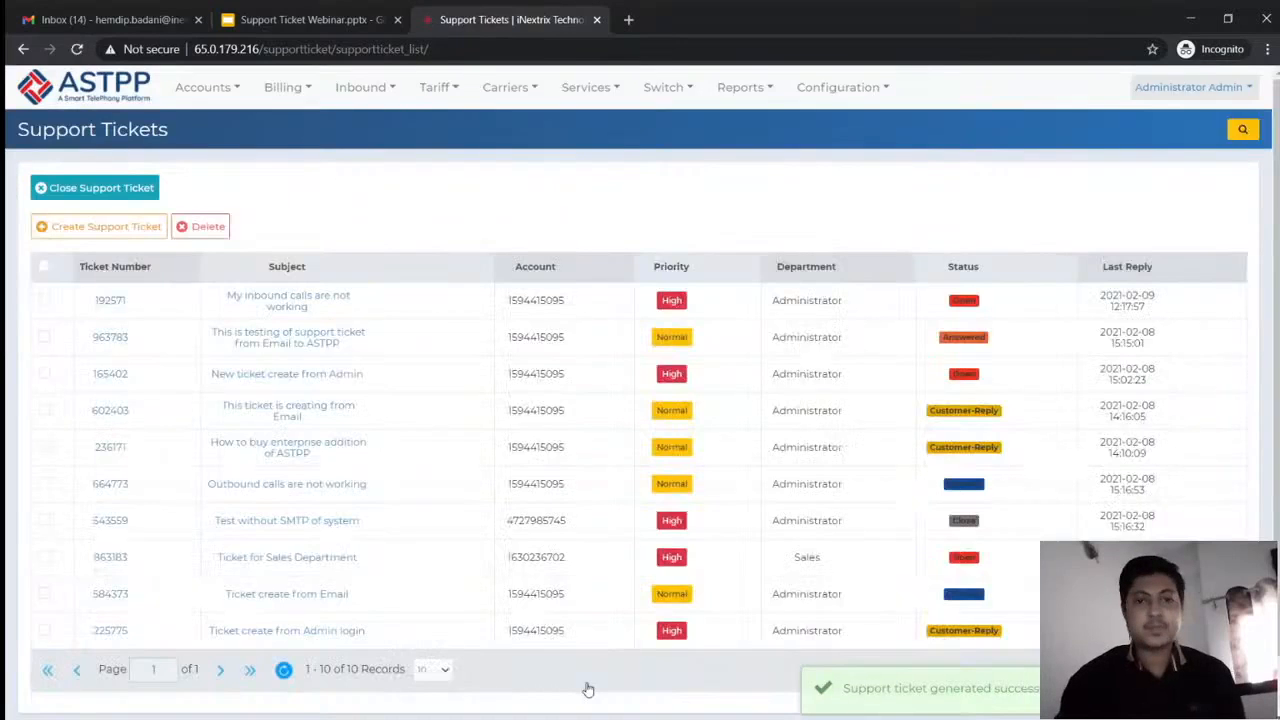
Highlight the ticket-created confirmation, then go to Configuration > Templates
{"action": "triple_click", "coordinate": [998, 688]}
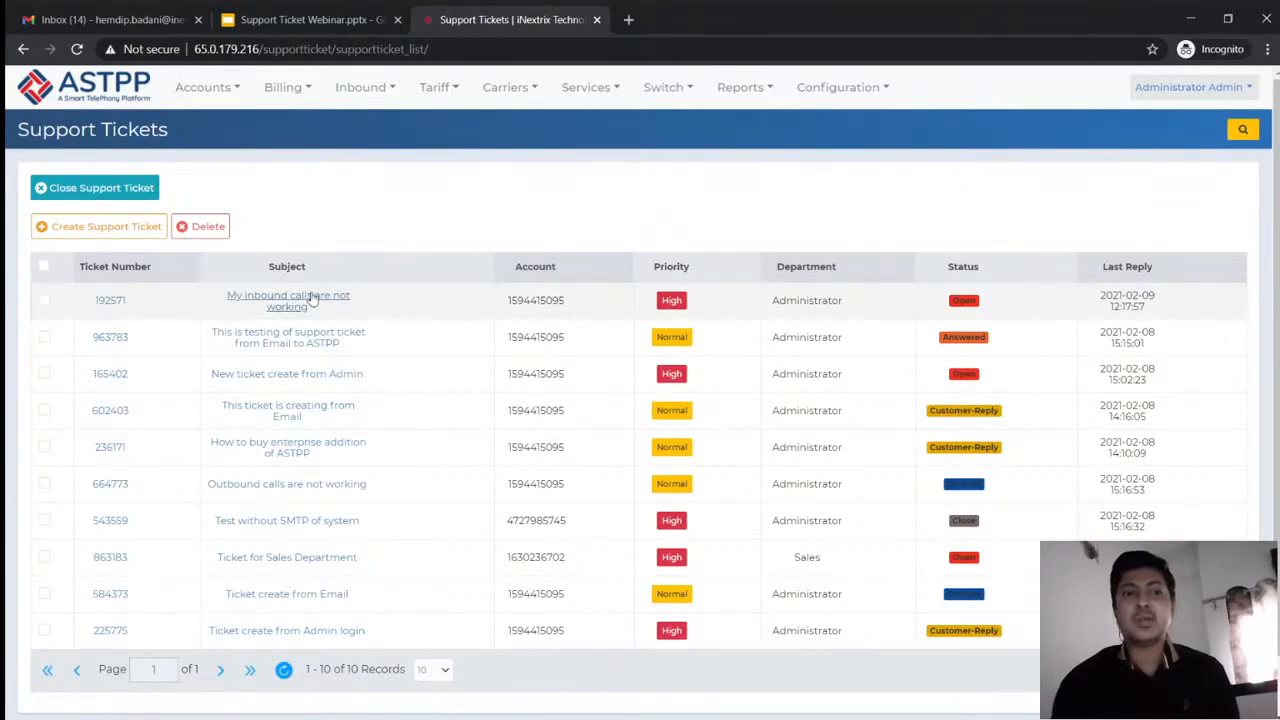
{"action": "mouse_move", "coordinate": [636, 95]}
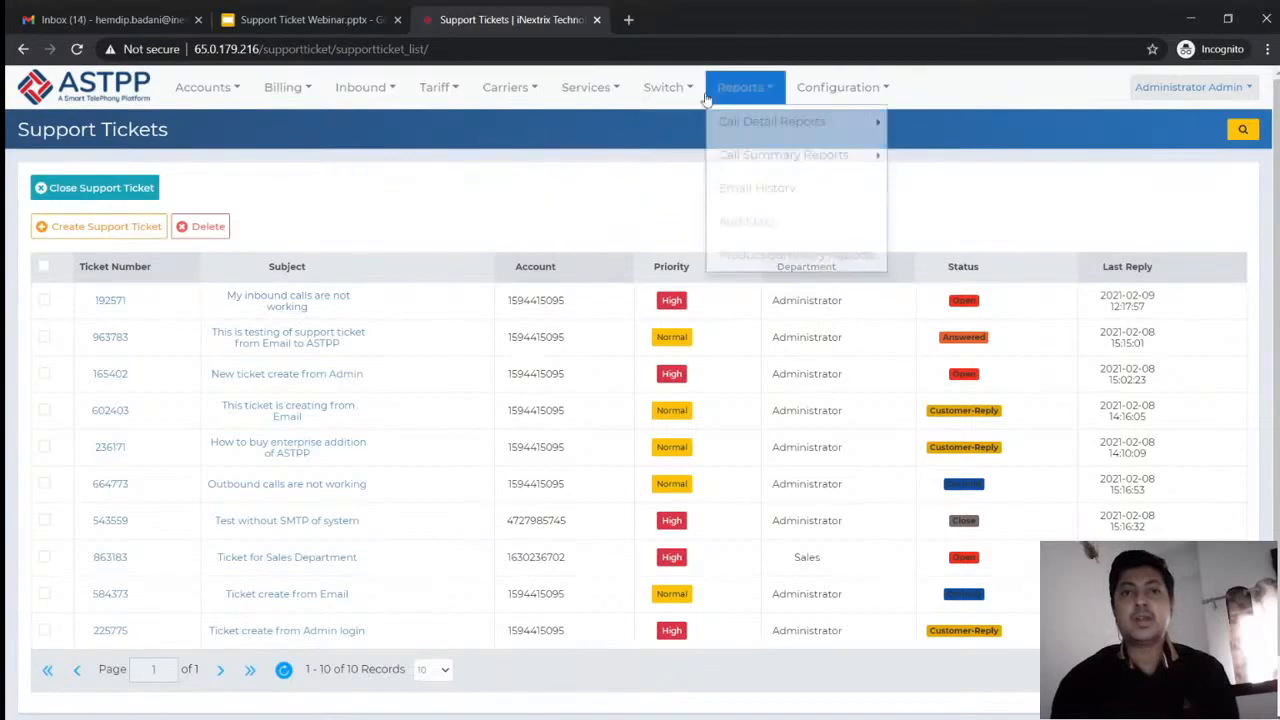
{"action": "mouse_move", "coordinate": [771, 92]}
{"action": "mouse_move", "coordinate": [817, 88]}
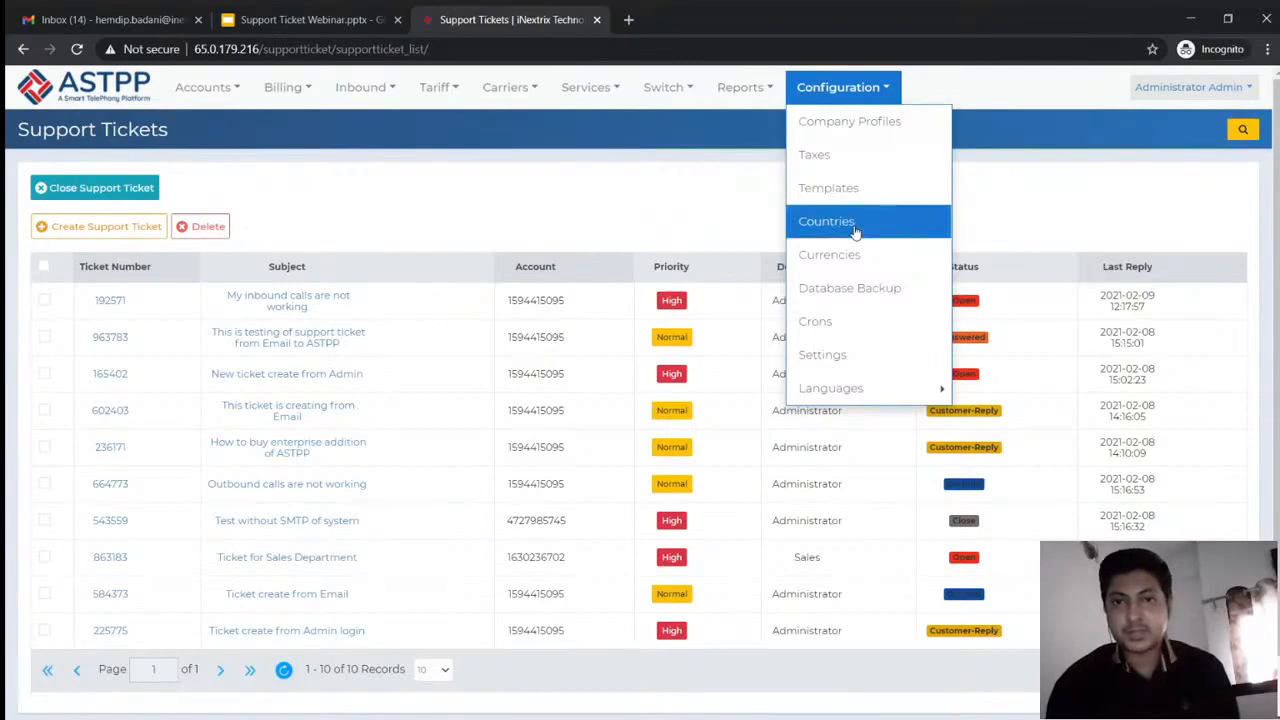
{"action": "left_click", "coordinate": [857, 188]}
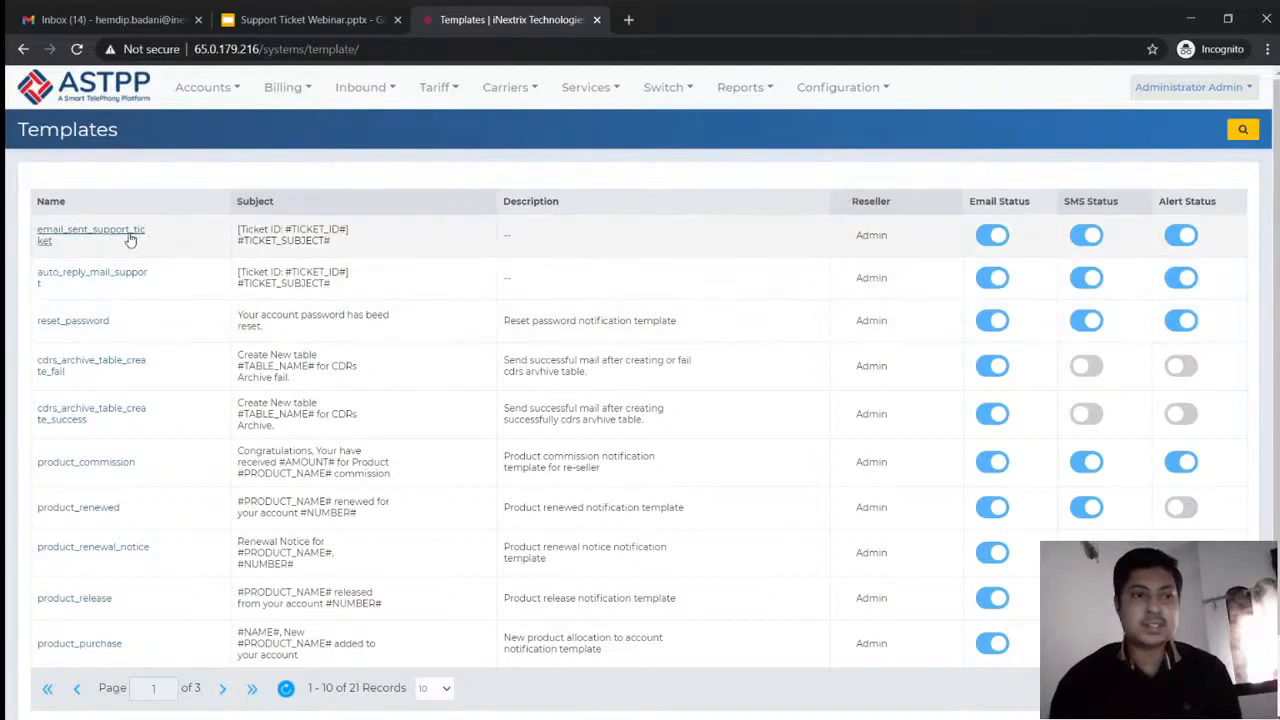
{"action": "left_click", "coordinate": [130, 238]}
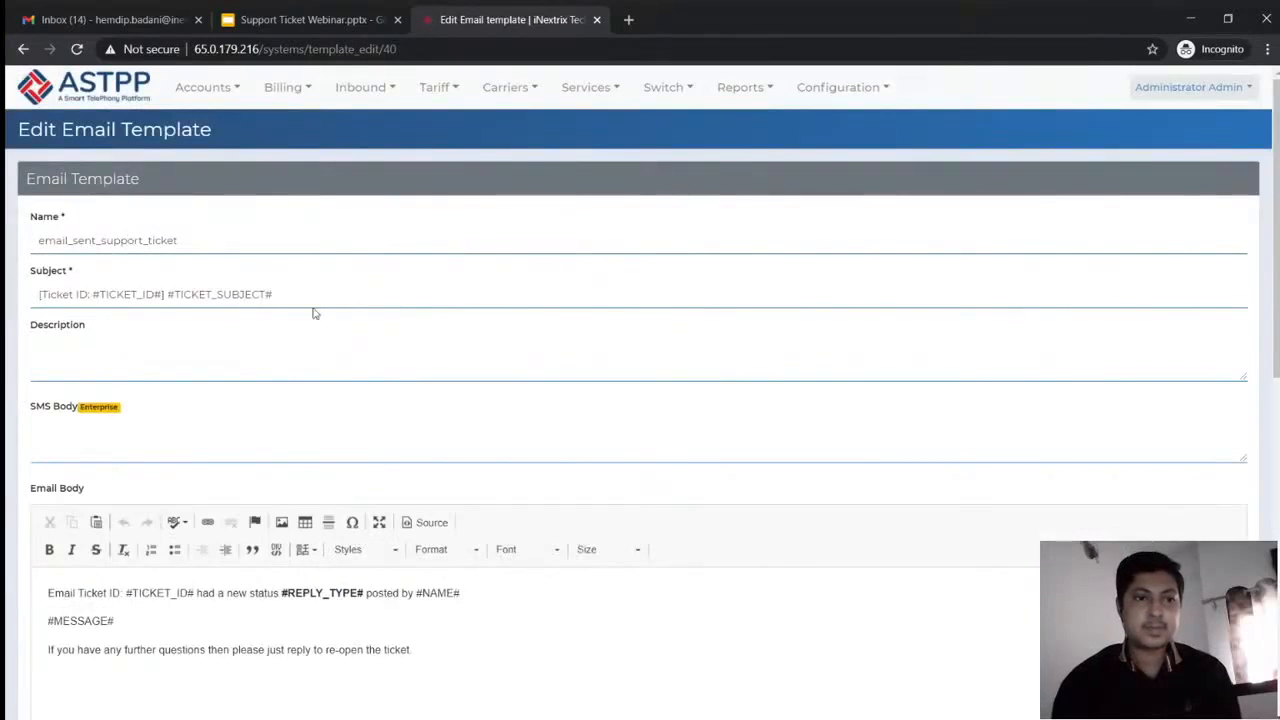
{"action": "left_click", "coordinate": [306, 349]}
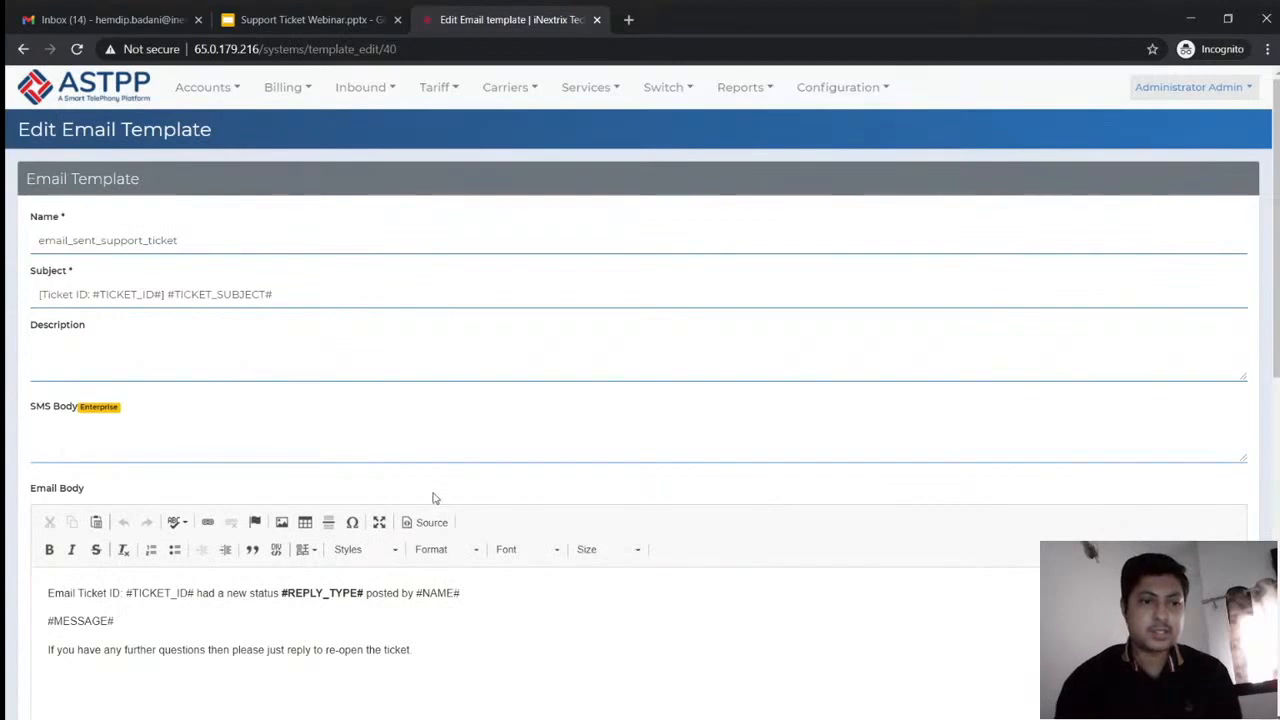
{"action": "left_click", "coordinate": [526, 597]}
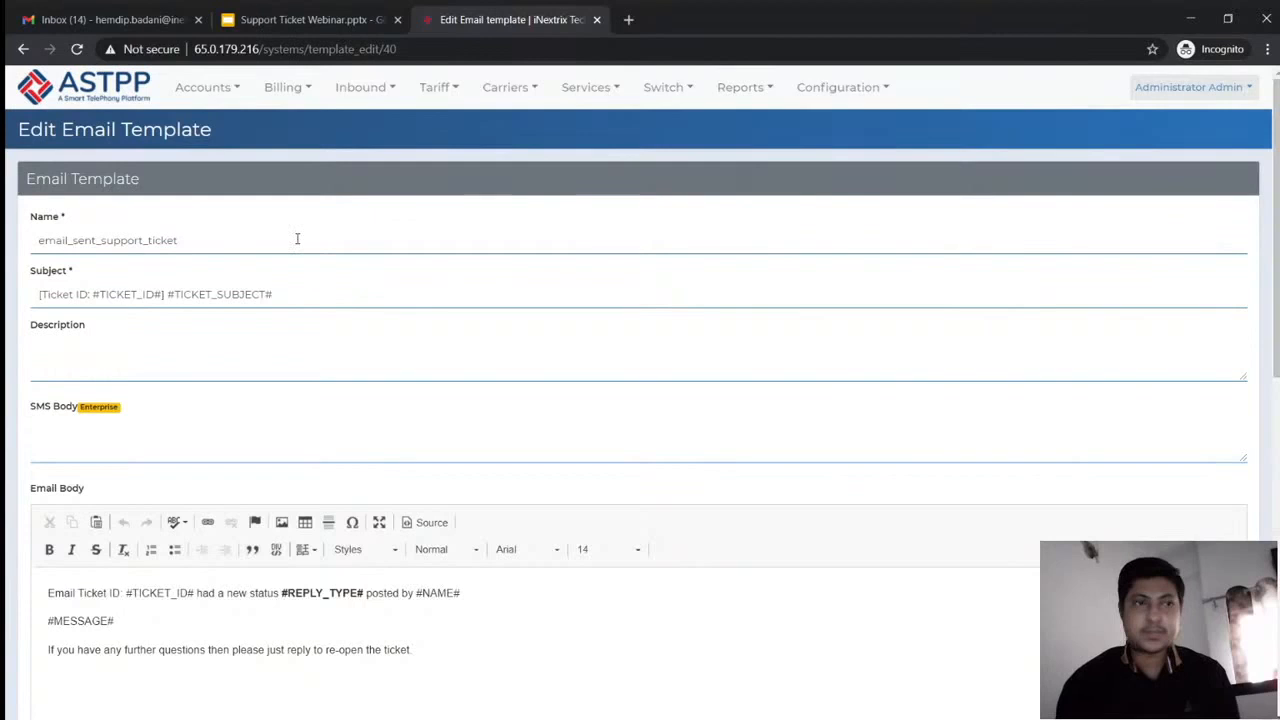
{"action": "left_click", "coordinate": [23, 49]}
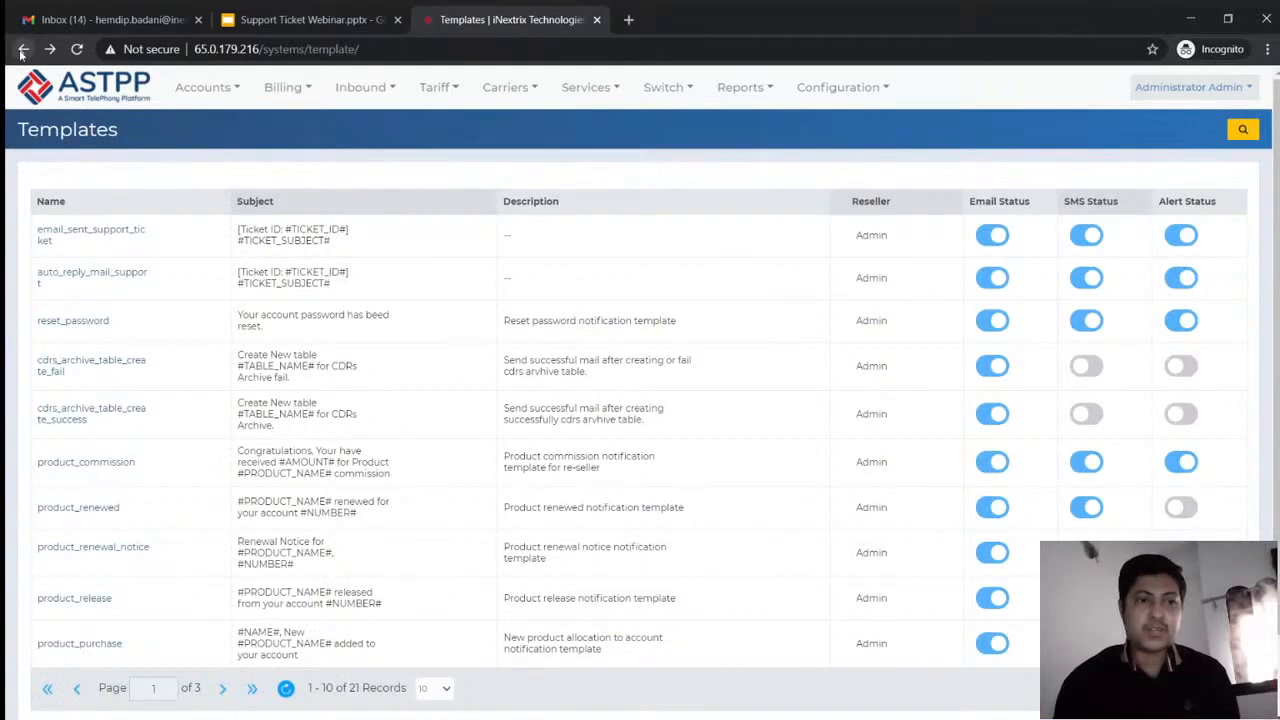
{"action": "mouse_move", "coordinate": [545, 105]}
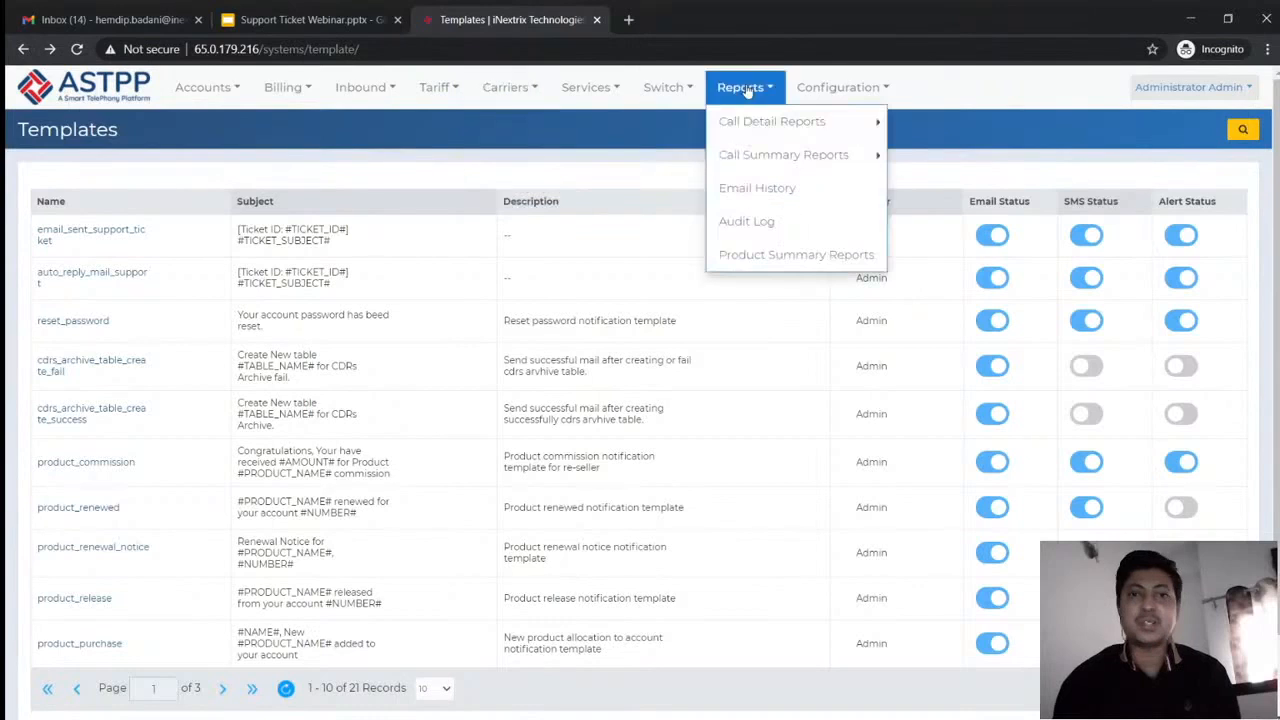
{"action": "left_click", "coordinate": [771, 187]}
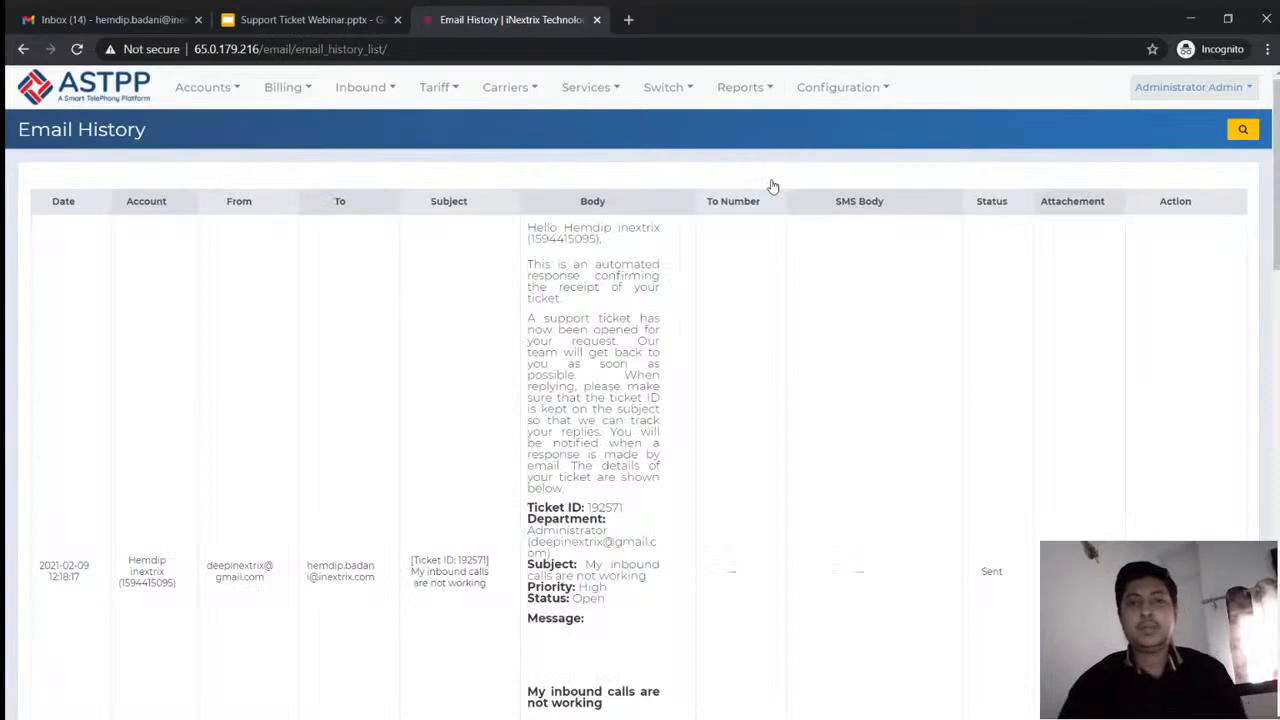
{"action": "scroll", "coordinate": [428, 402], "scroll_direction": "down", "scroll_amount": 1}
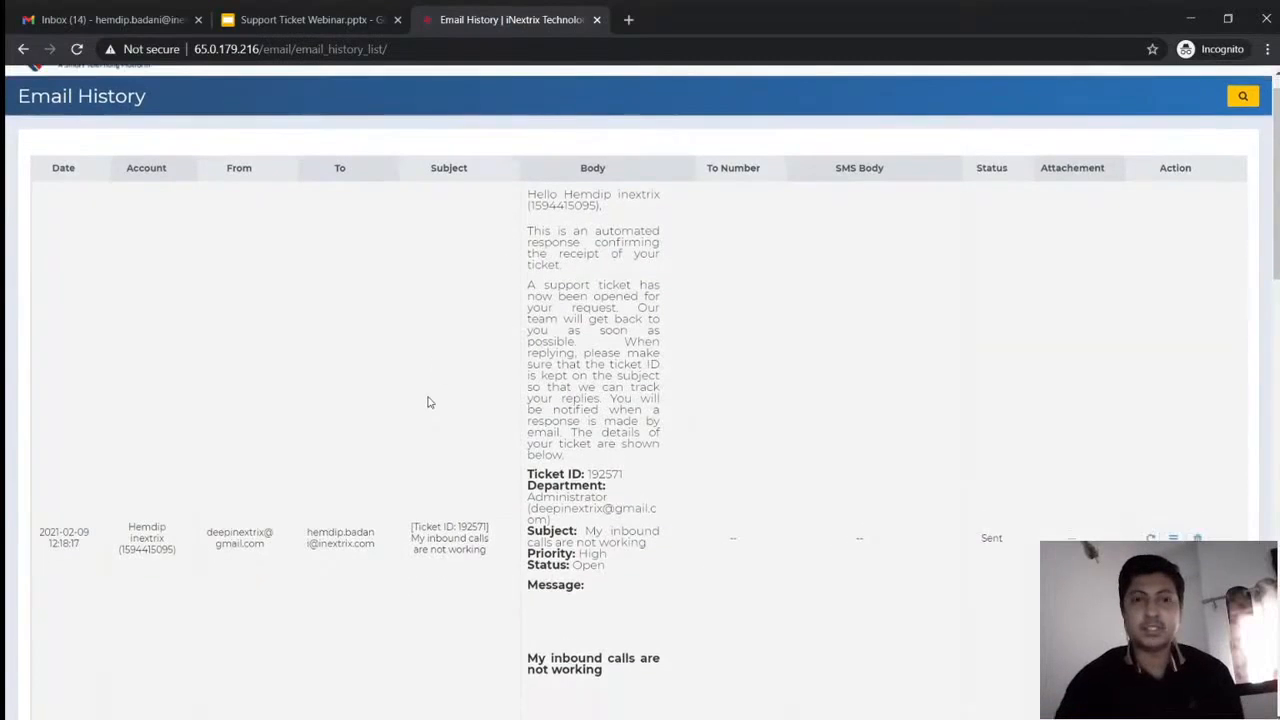
{"action": "scroll", "coordinate": [428, 402], "scroll_direction": "down", "scroll_amount": 6}
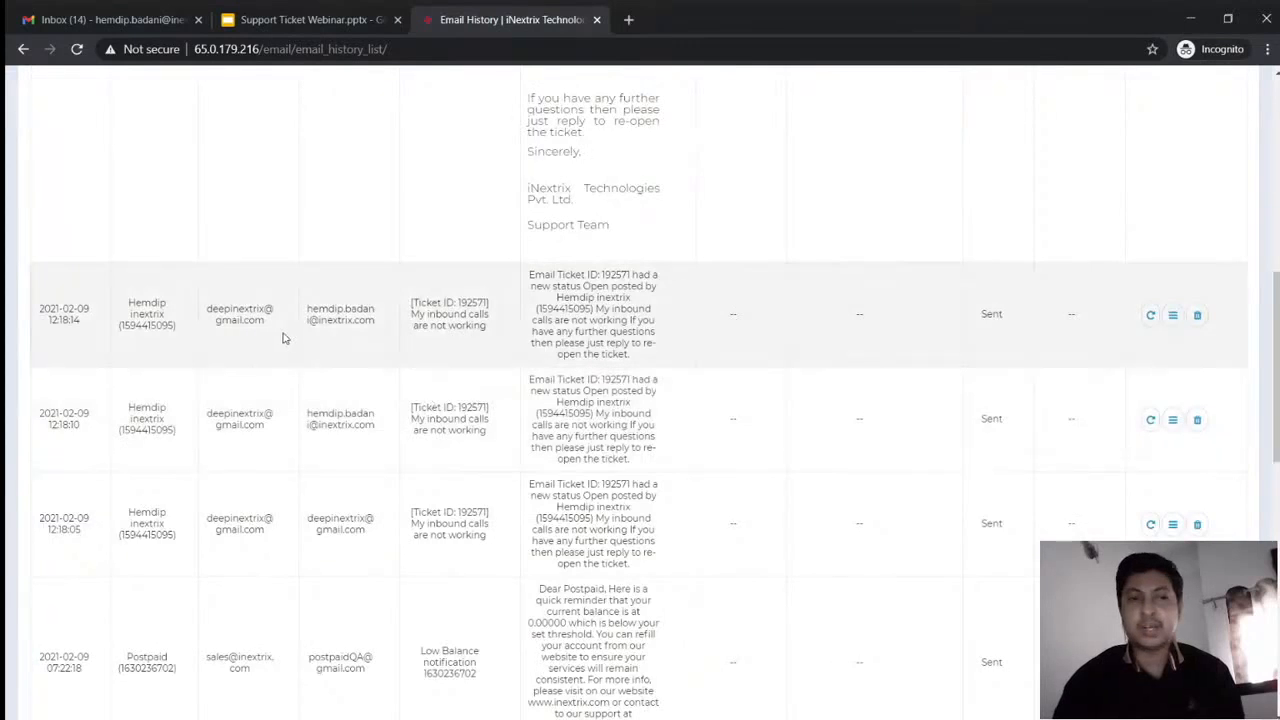
{"action": "triple_click", "coordinate": [356, 314]}
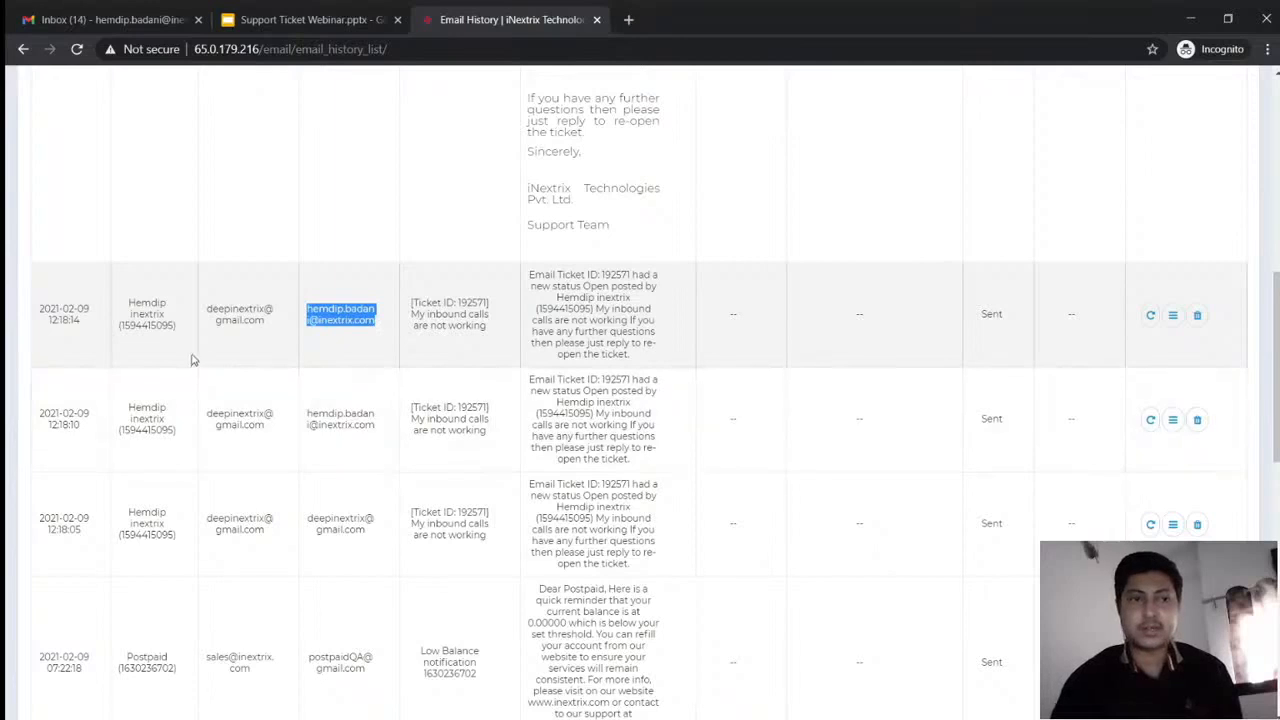
{"action": "scroll", "coordinate": [280, 341], "scroll_direction": "up", "scroll_amount": 1}
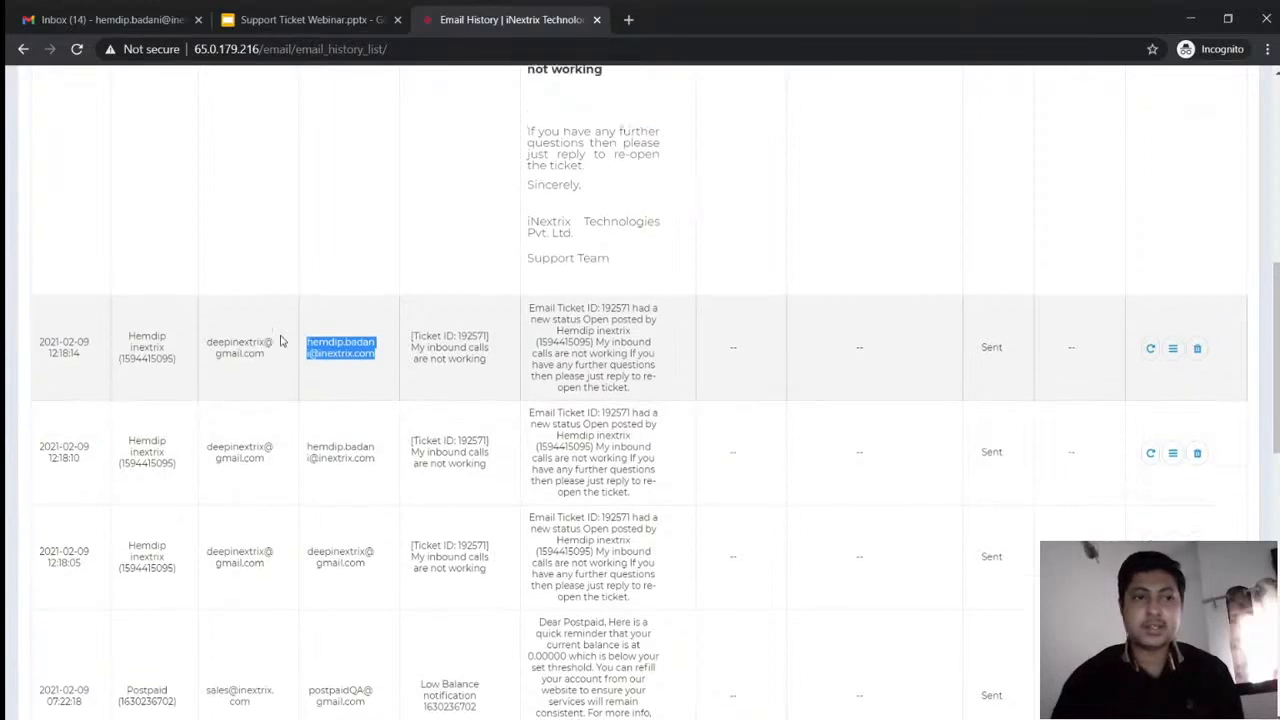
{"action": "scroll", "coordinate": [280, 341], "scroll_direction": "up", "scroll_amount": 6}
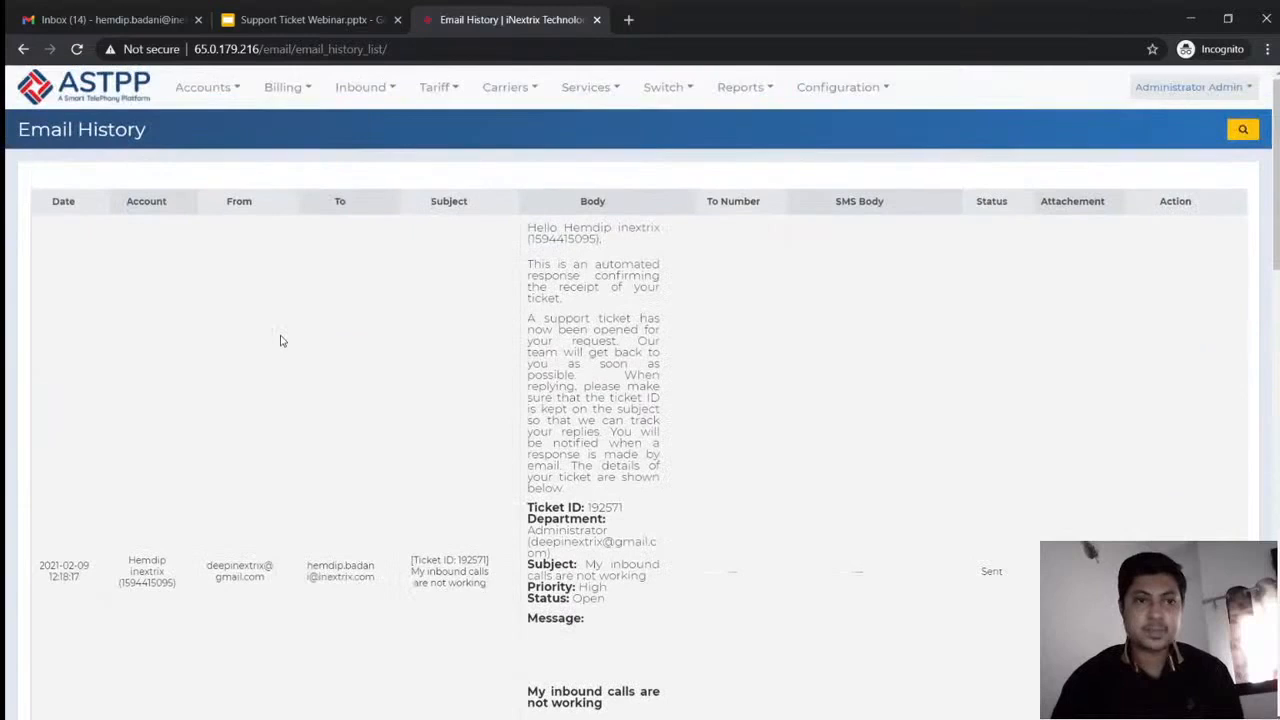
{"action": "scroll", "coordinate": [280, 341], "scroll_direction": "down", "scroll_amount": 2}
{"action": "scroll", "coordinate": [280, 341], "scroll_direction": "down", "scroll_amount": 1}
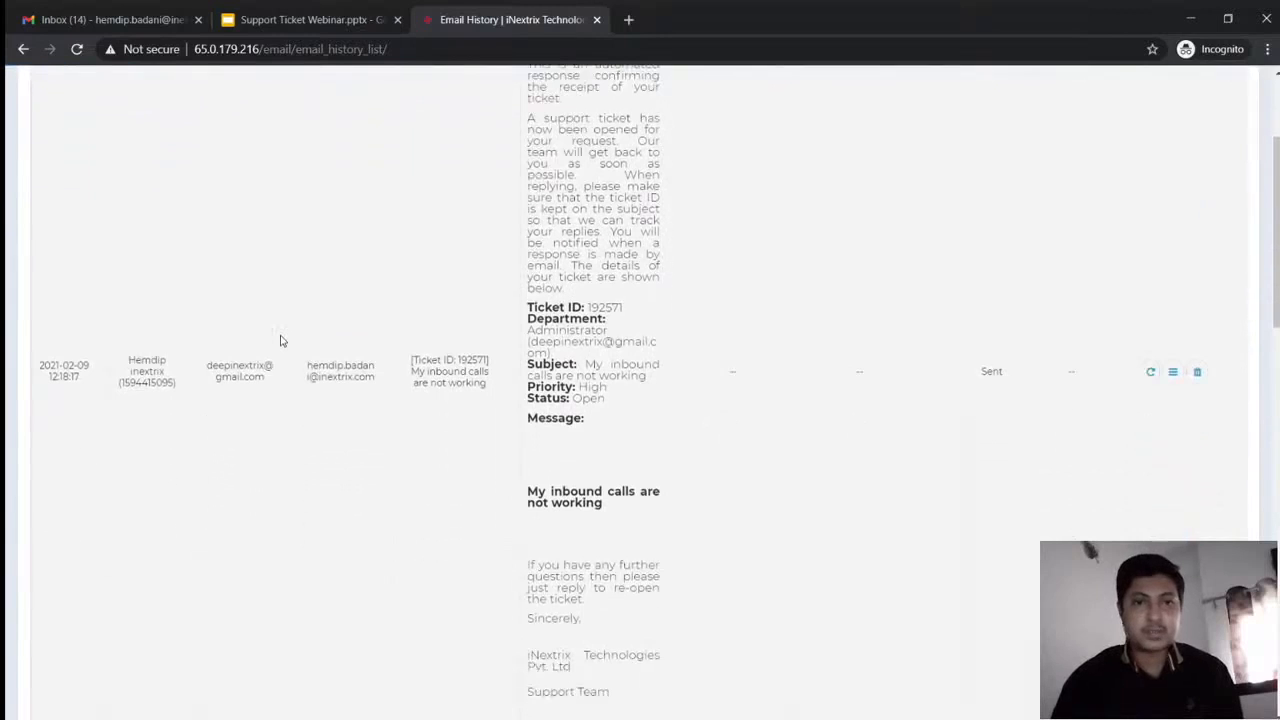
{"action": "triple_click", "coordinate": [360, 378]}
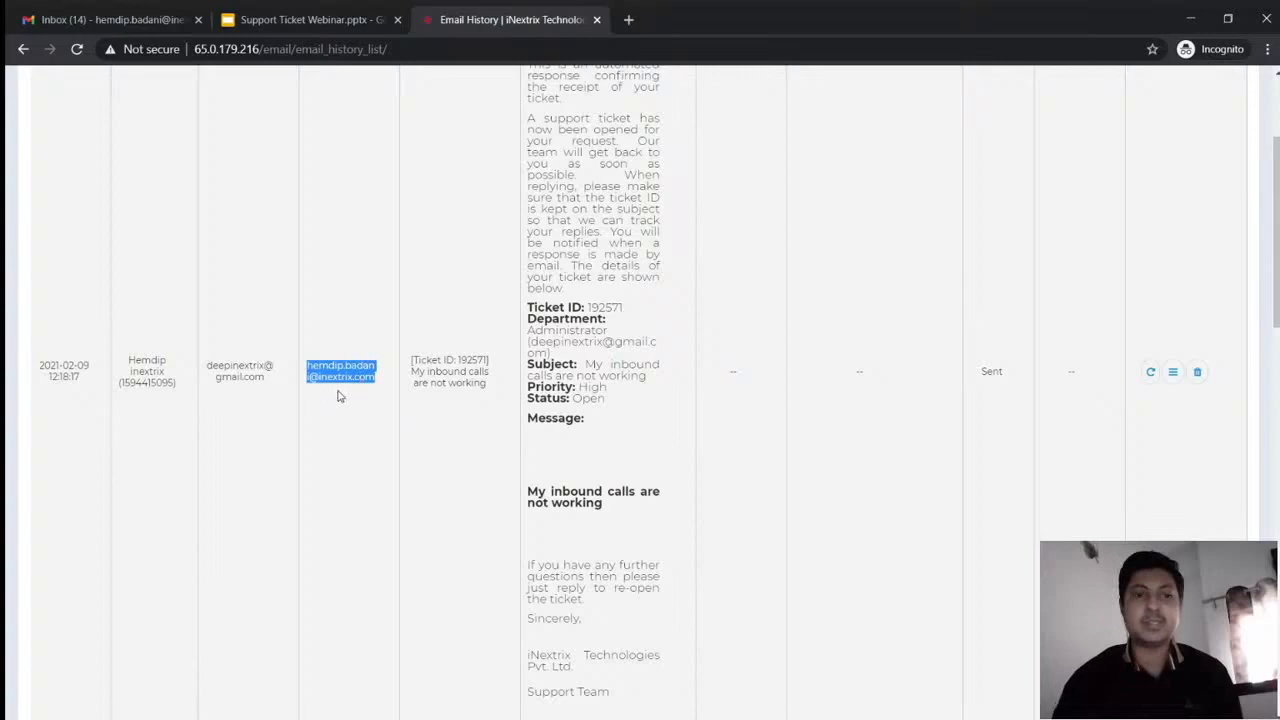
{"action": "double_click", "coordinate": [992, 371]}
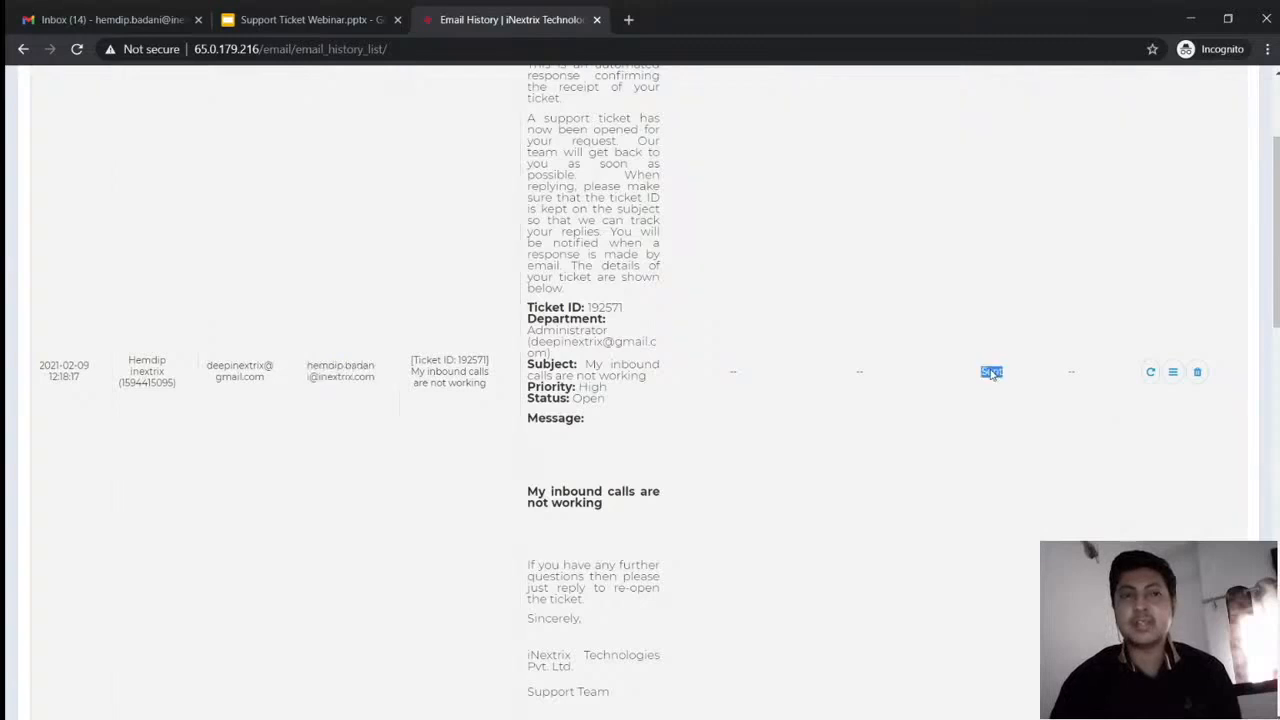
{"action": "scroll", "coordinate": [992, 371], "scroll_direction": "up", "scroll_amount": 2}
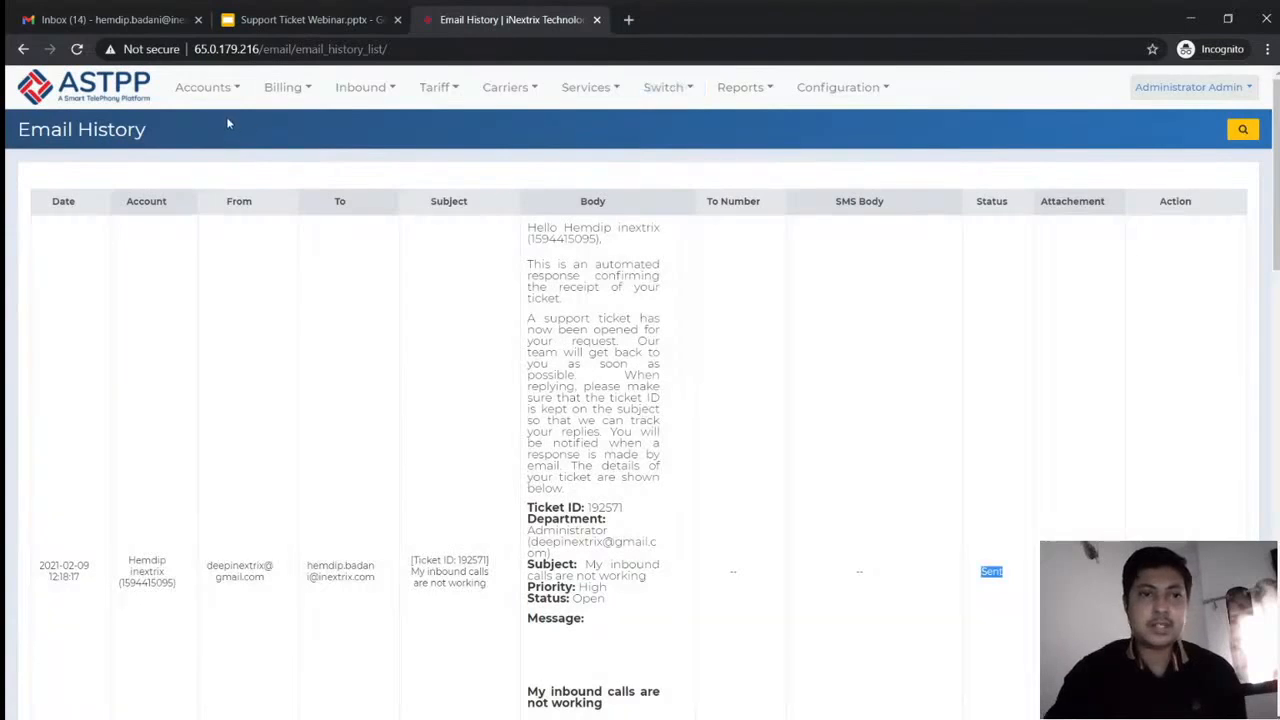
From Accounts > Customers, log in as the customer who raised the inbound-calls ticket
{"action": "left_click", "coordinate": [206, 95]}
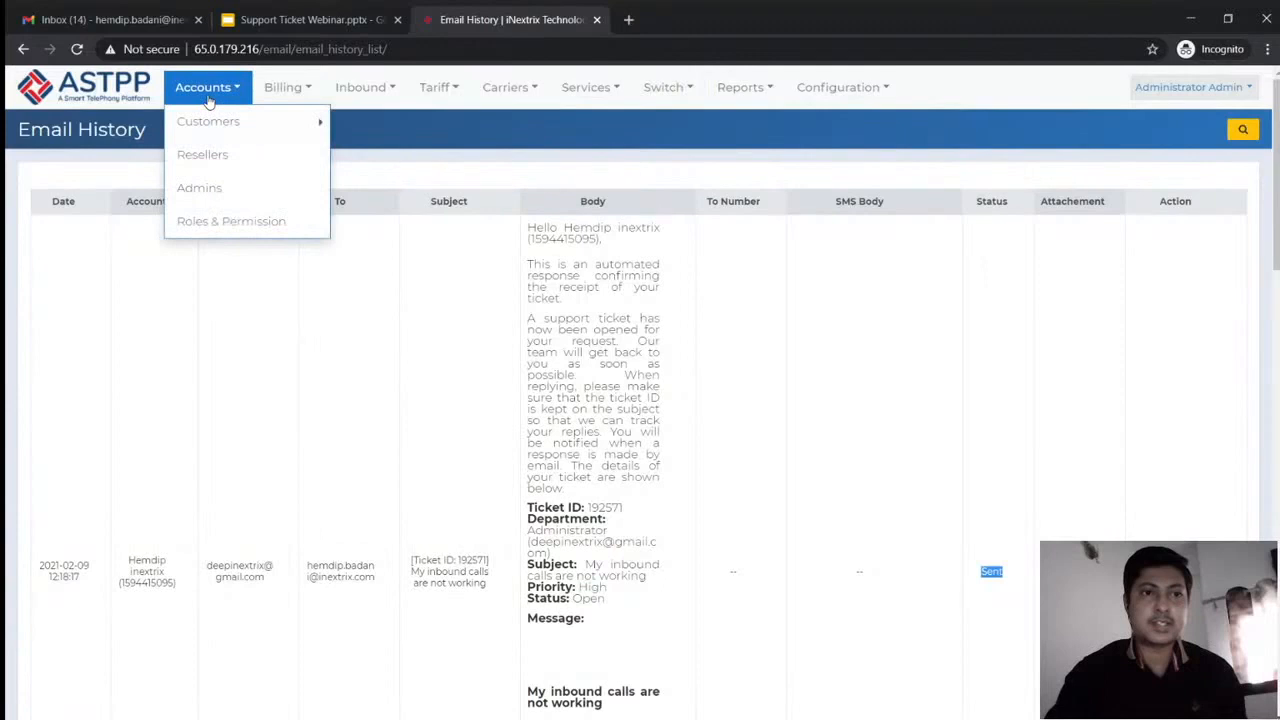
{"action": "mouse_move", "coordinate": [250, 121]}
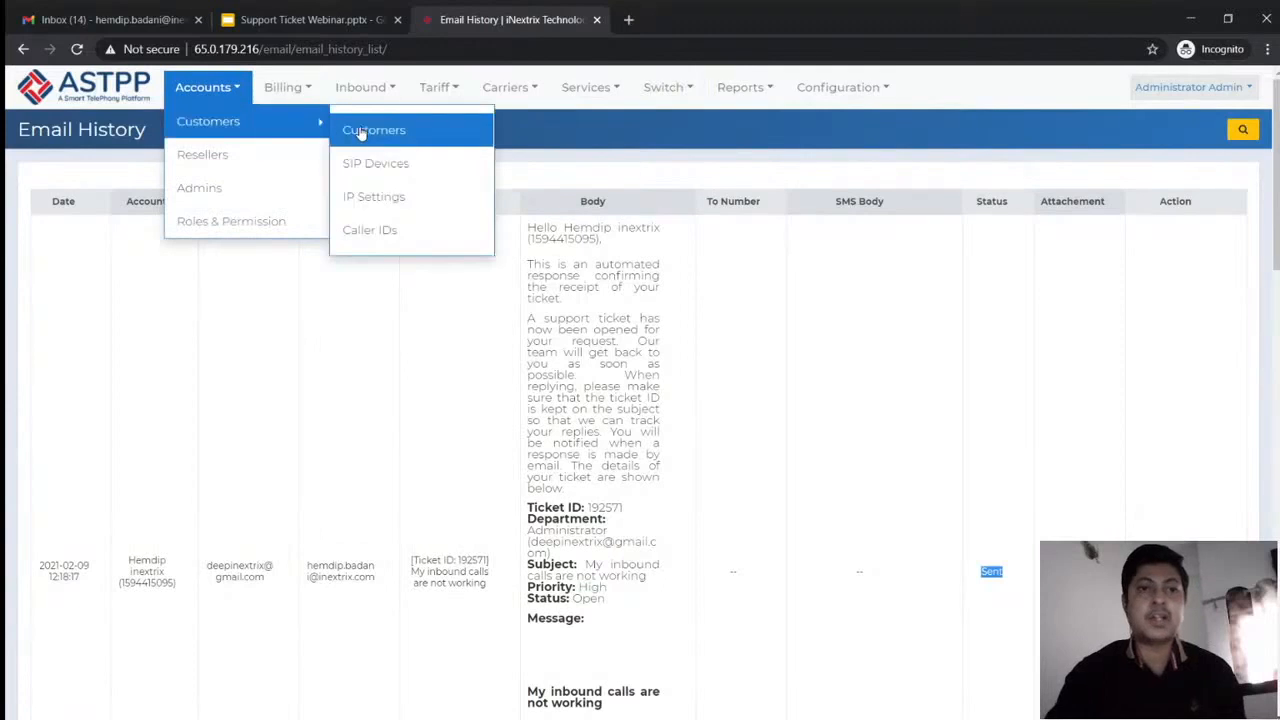
{"action": "left_click", "coordinate": [361, 133]}
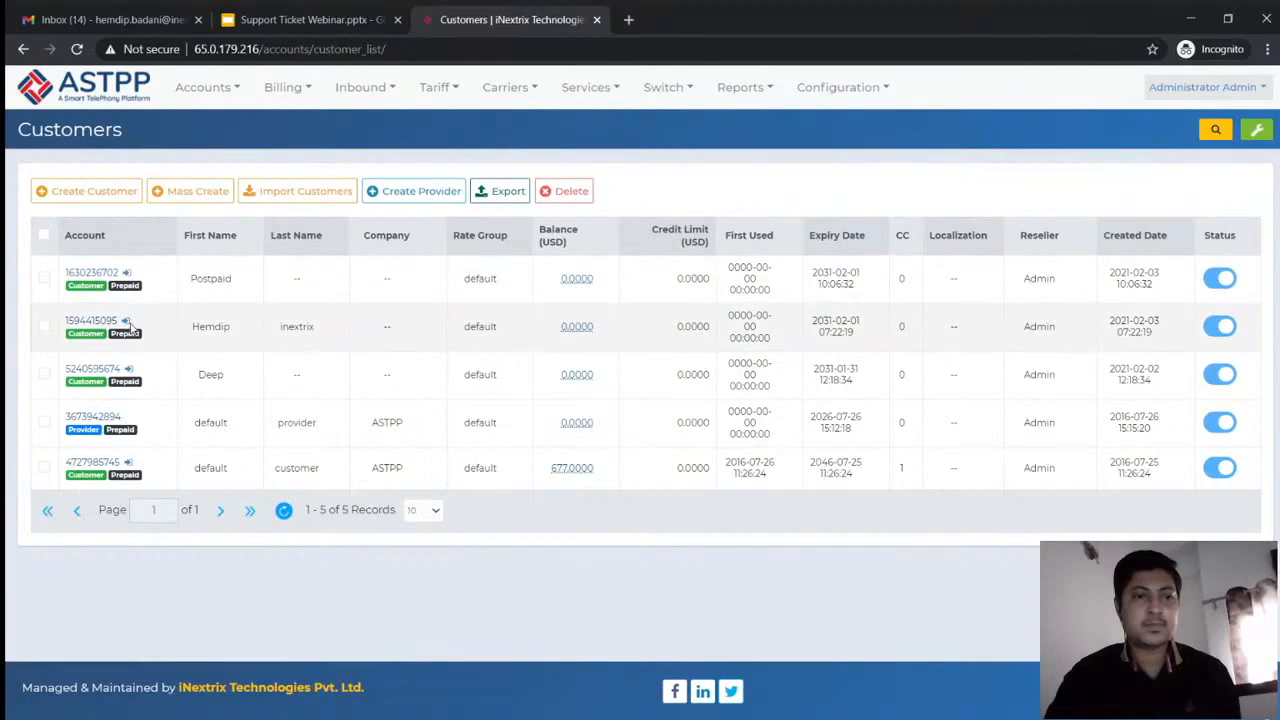
{"action": "left_click", "coordinate": [126, 321]}
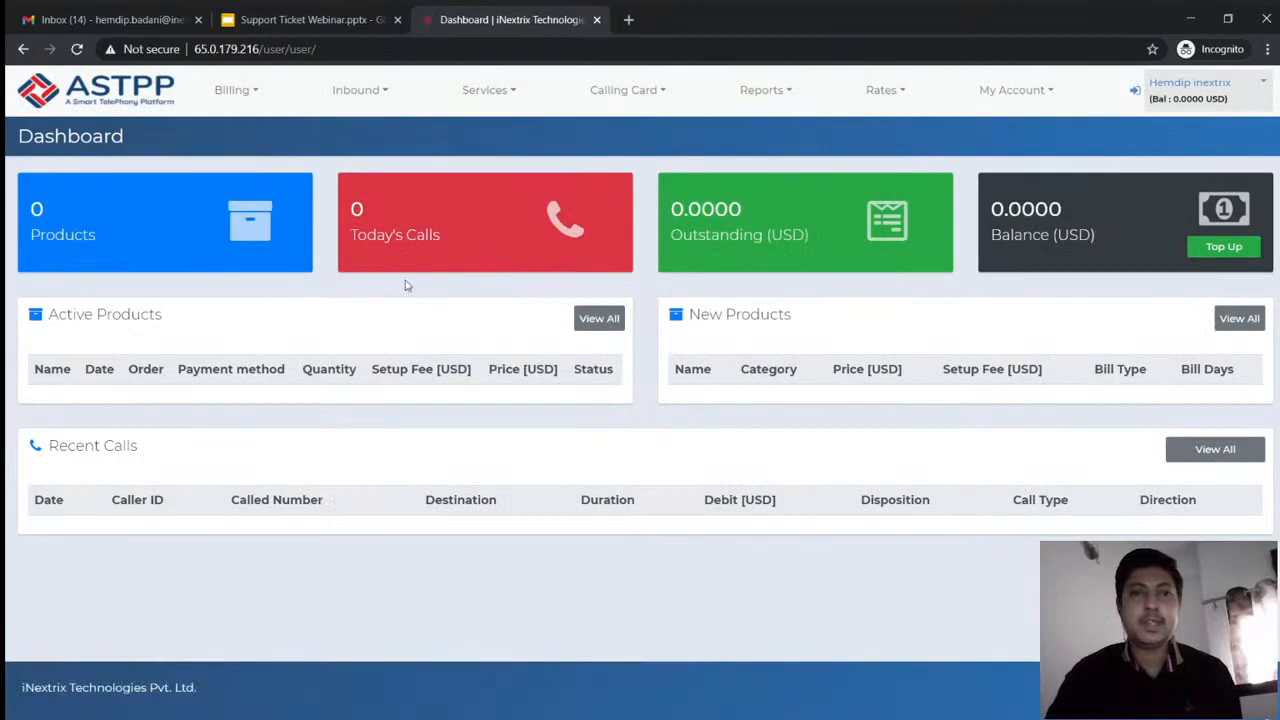
{"action": "left_click", "coordinate": [485, 90]}
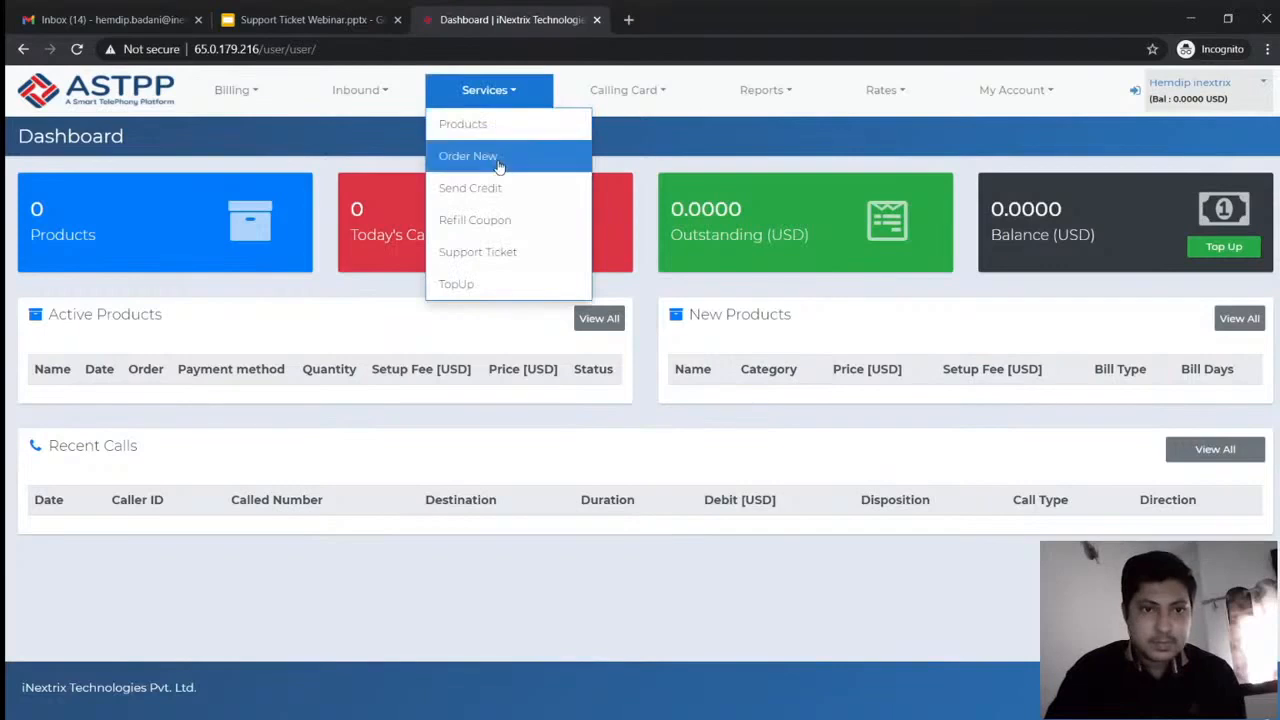
Open the customer's Support Tickets and point out ticket 'My inbound calls are not working'
{"action": "left_click", "coordinate": [503, 253]}
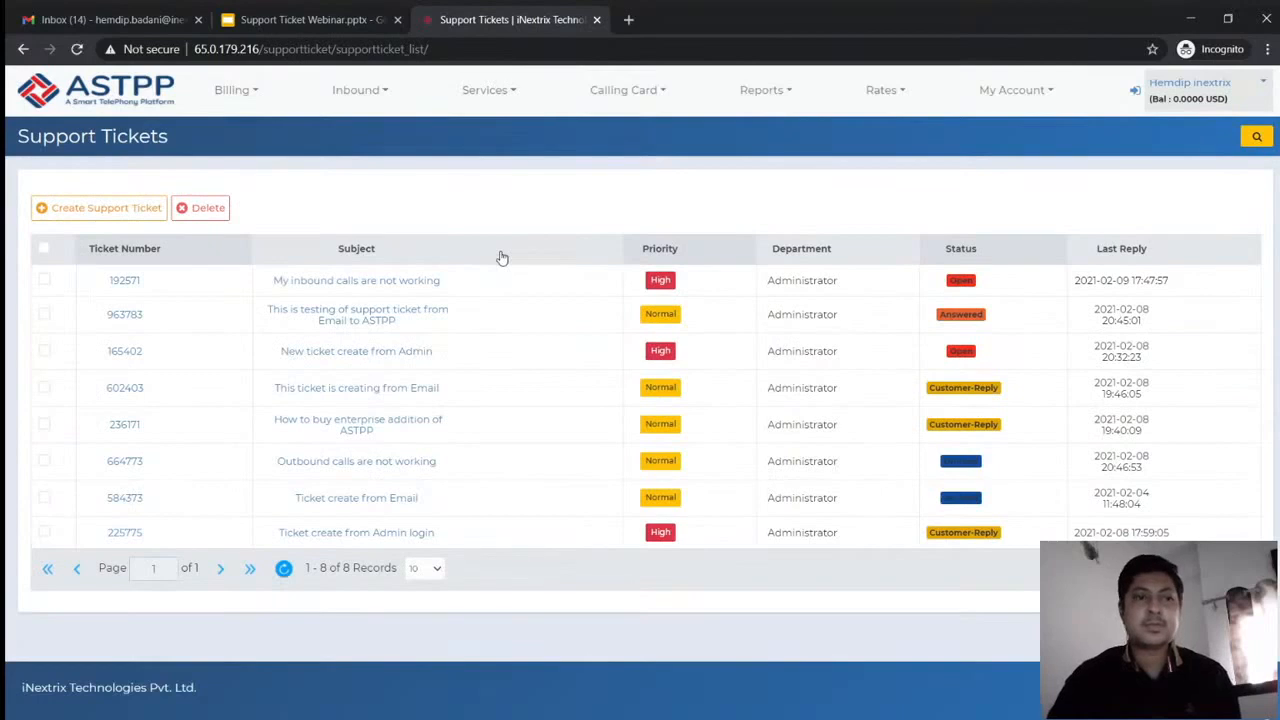
{"action": "triple_click", "coordinate": [335, 298]}
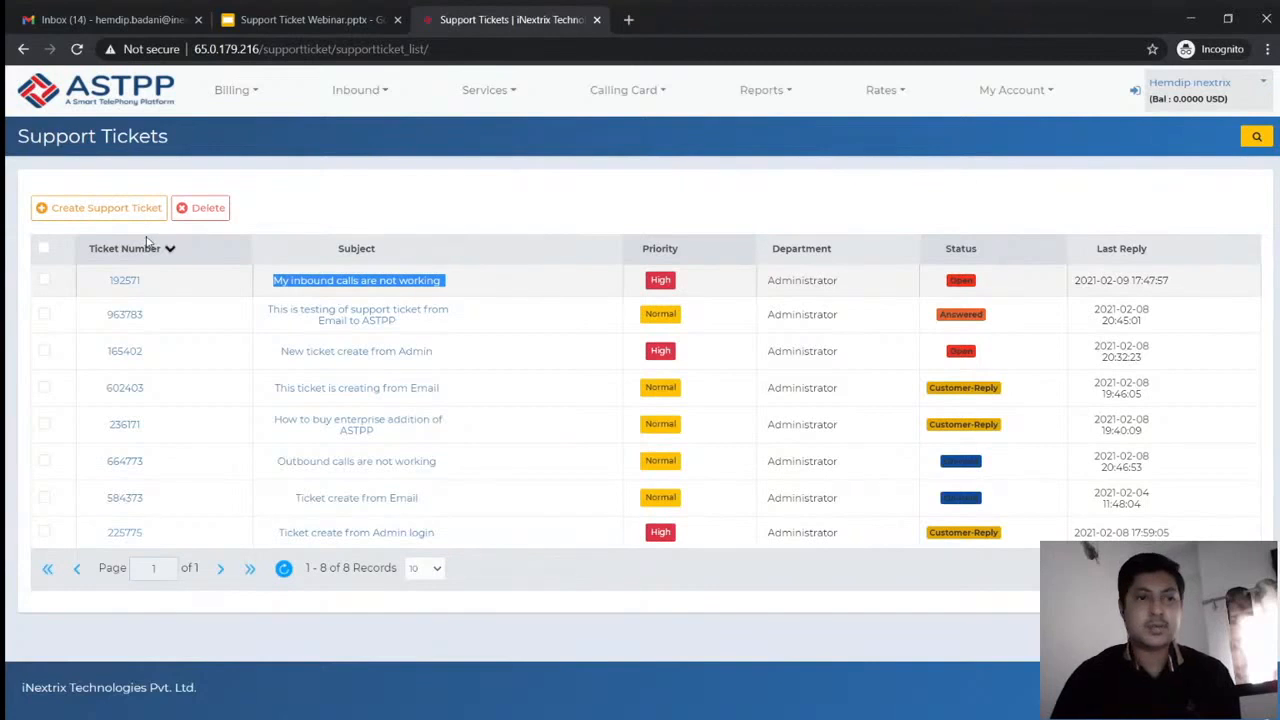
{"action": "left_click", "coordinate": [114, 218]}
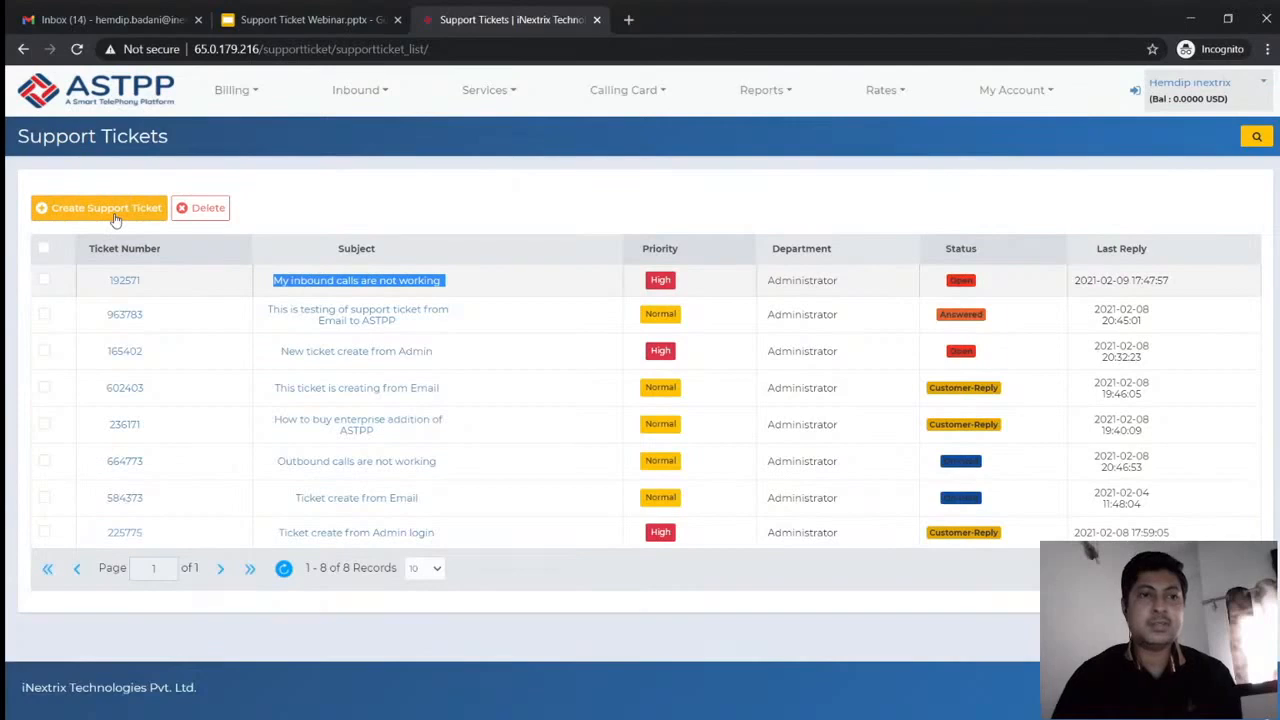
{"action": "left_click", "coordinate": [115, 218]}
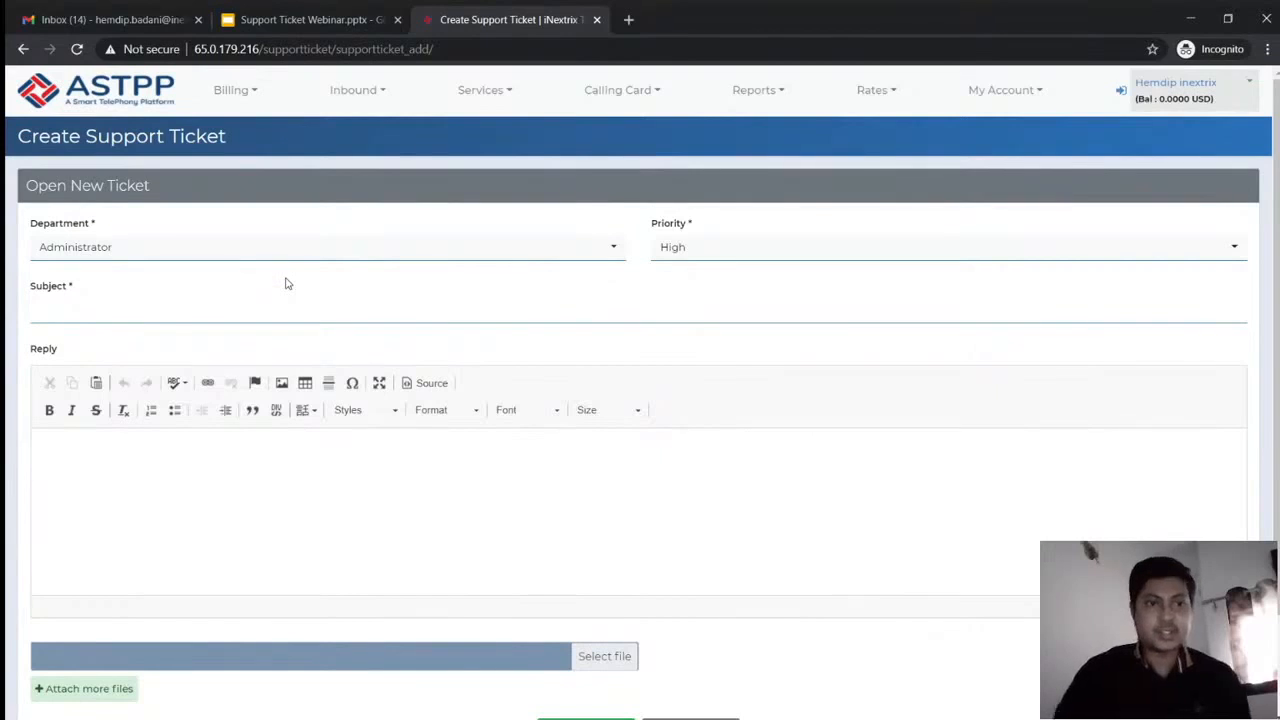
{"action": "scroll", "coordinate": [286, 284], "scroll_direction": "down", "scroll_amount": 1}
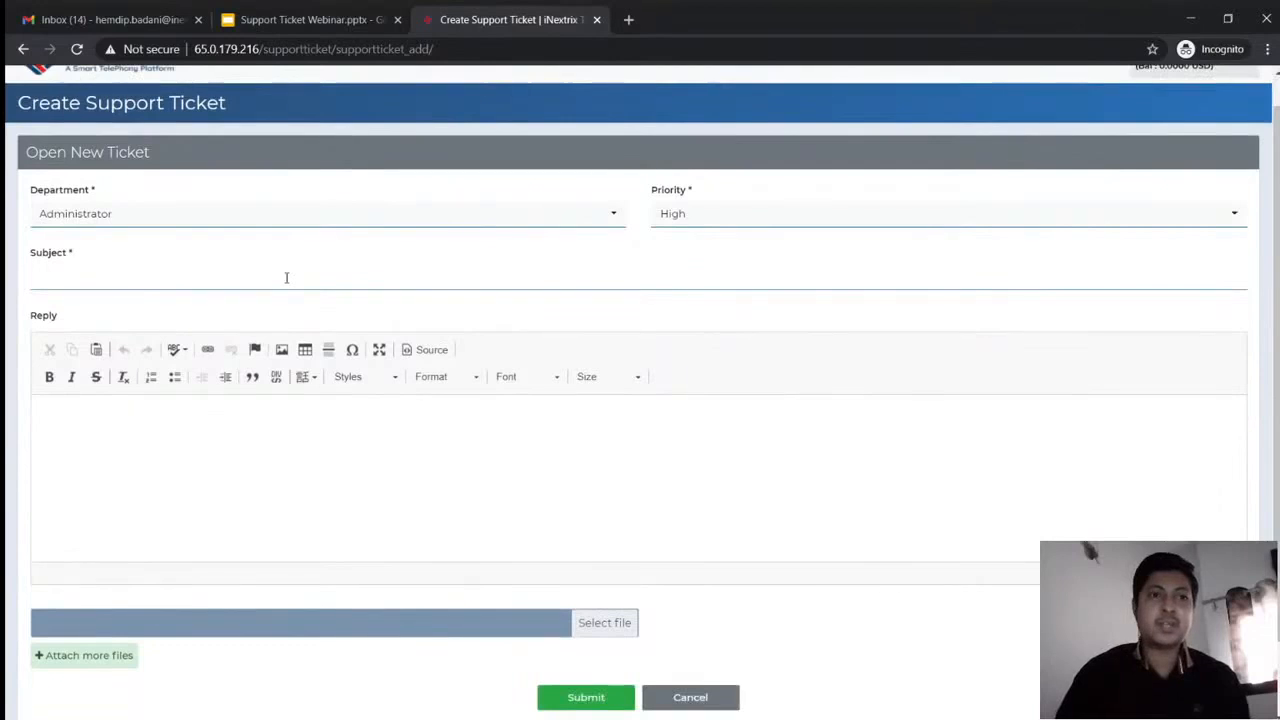
{"action": "scroll", "coordinate": [286, 280], "scroll_direction": "down", "scroll_amount": 1}
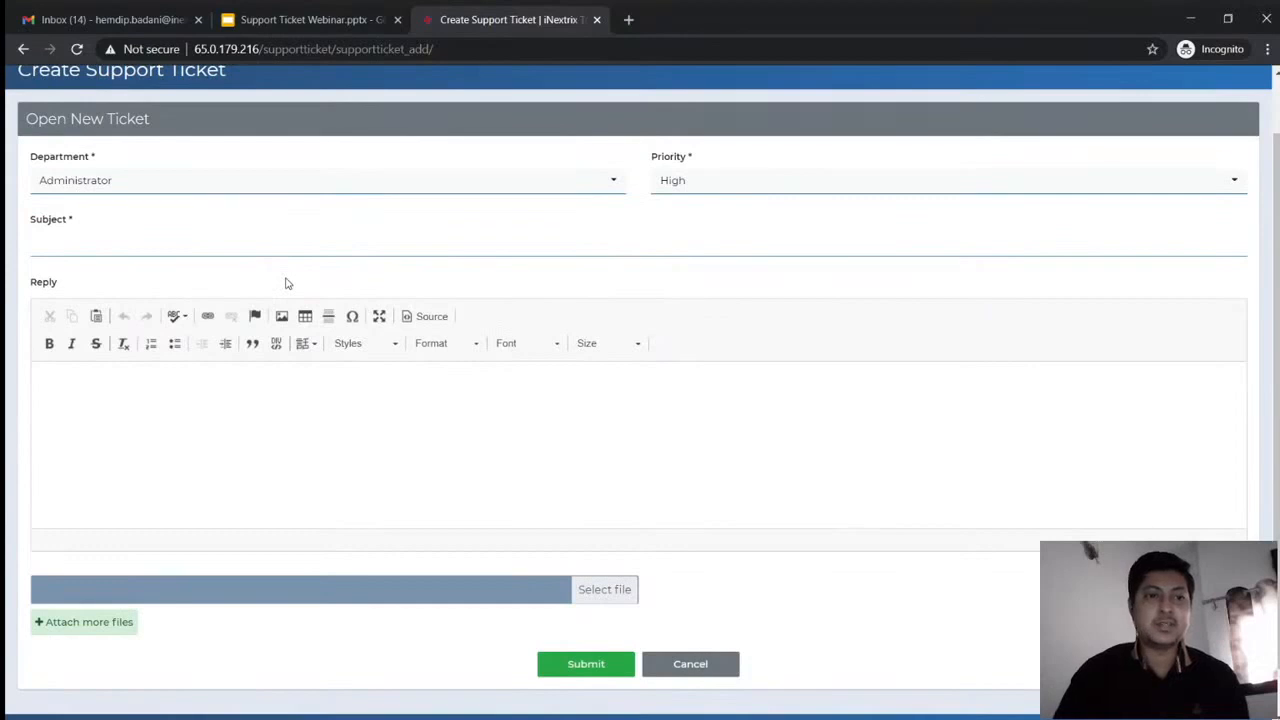
{"action": "scroll", "coordinate": [285, 283], "scroll_direction": "down", "scroll_amount": 1}
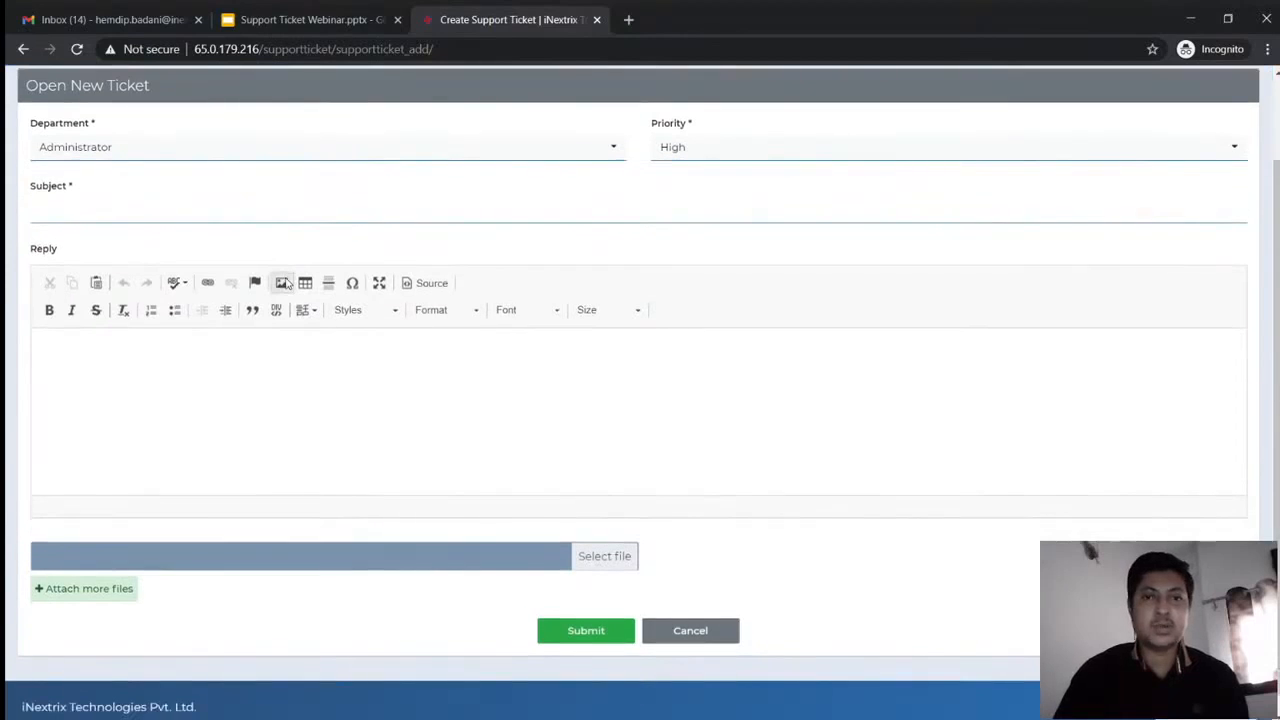
{"action": "scroll", "coordinate": [663, 531], "scroll_direction": "down", "scroll_amount": 1}
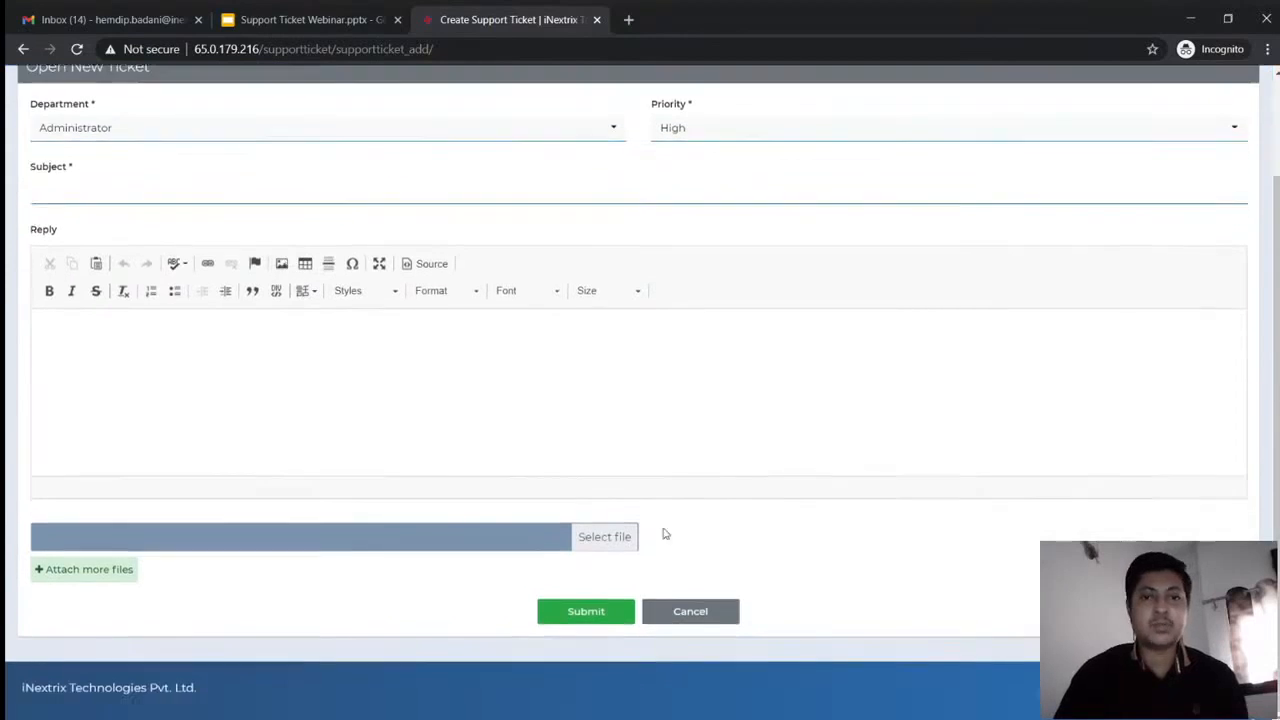
{"action": "left_click", "coordinate": [692, 613]}
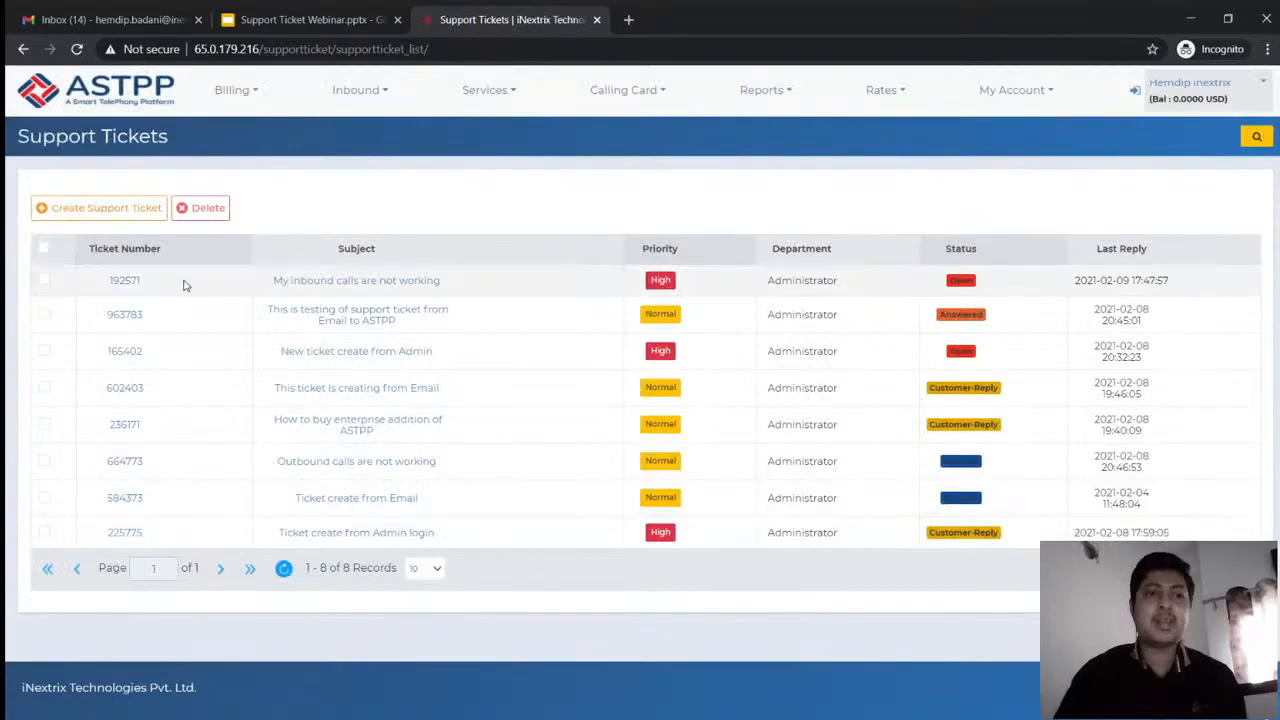
Reply 'Hello Admin,' on ticket 192571 explaining the DID-to-PSTN calls hang up, and submit
{"action": "left_click", "coordinate": [300, 283]}
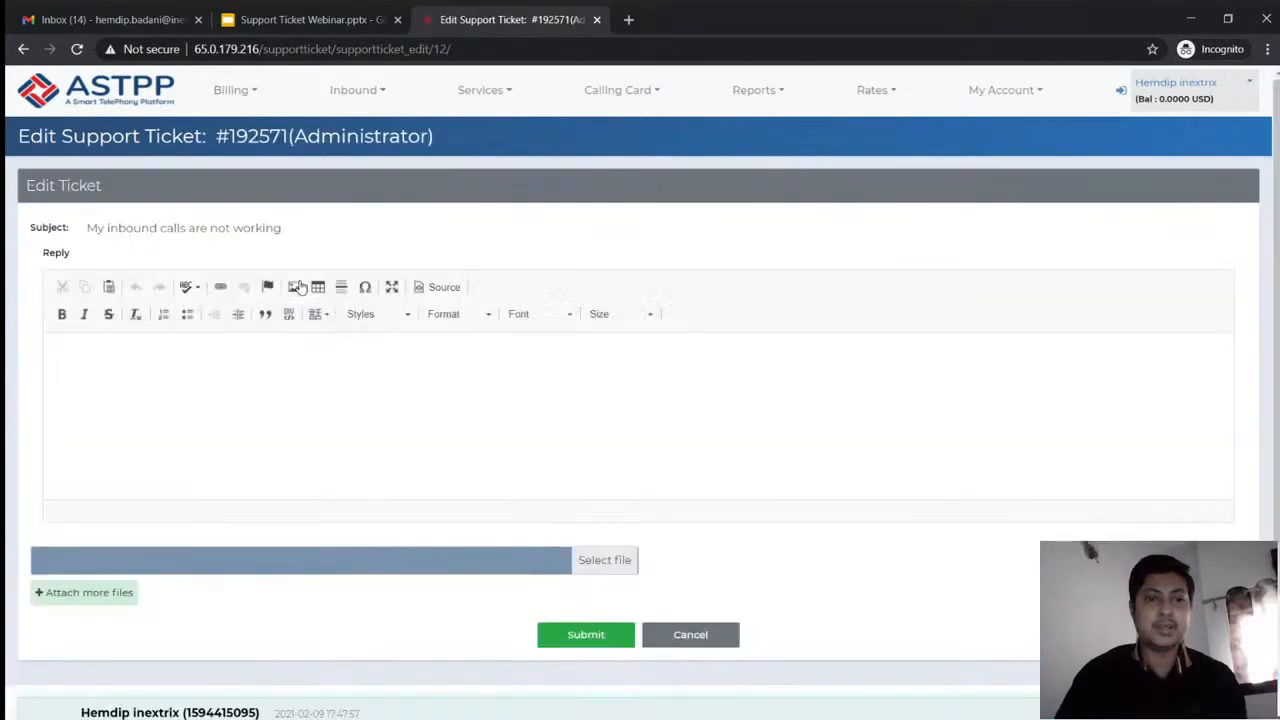
{"action": "left_click", "coordinate": [422, 473]}
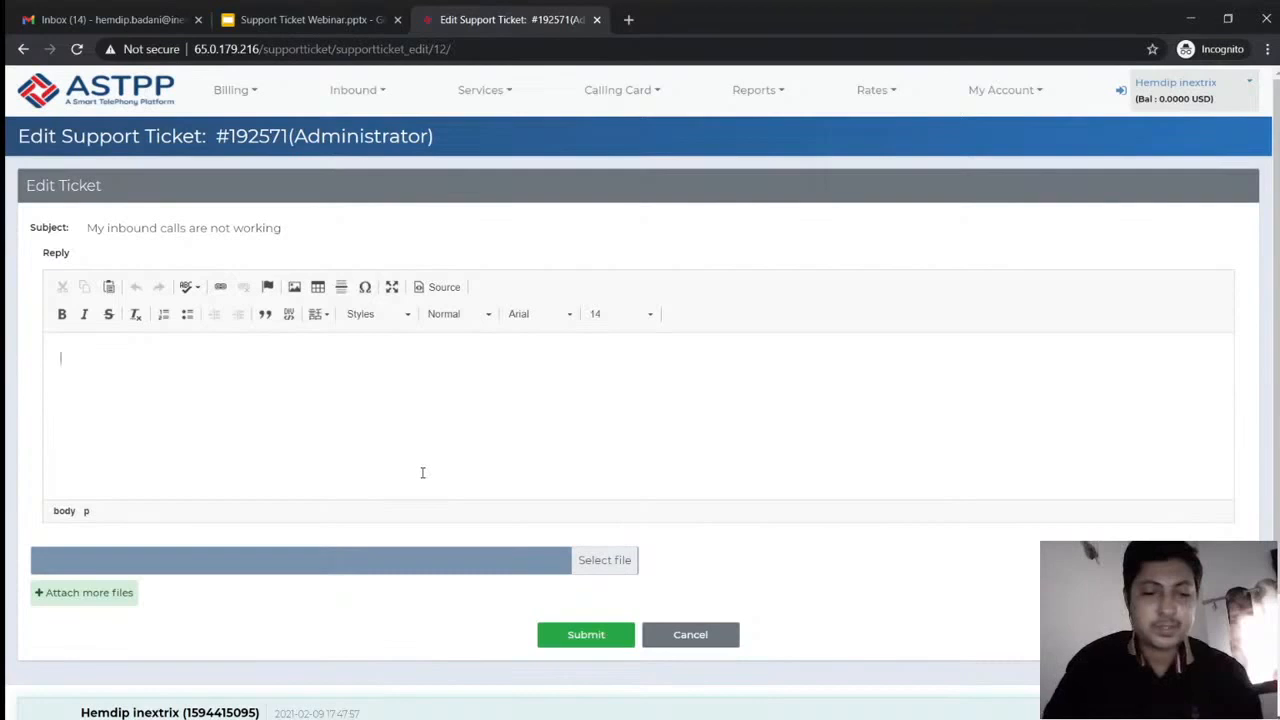
{"action": "type", "text": "Hello"}
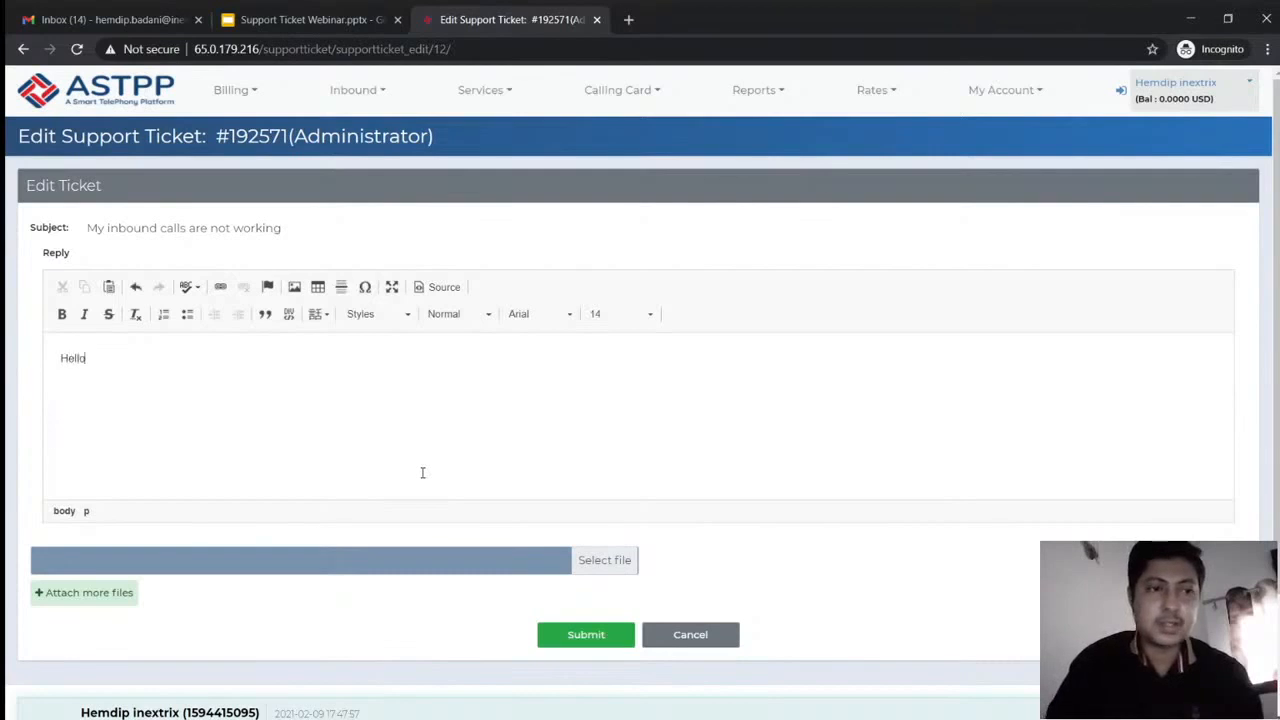
{"action": "type", "text": " Admin,"}
{"action": "key", "text": "Return"}
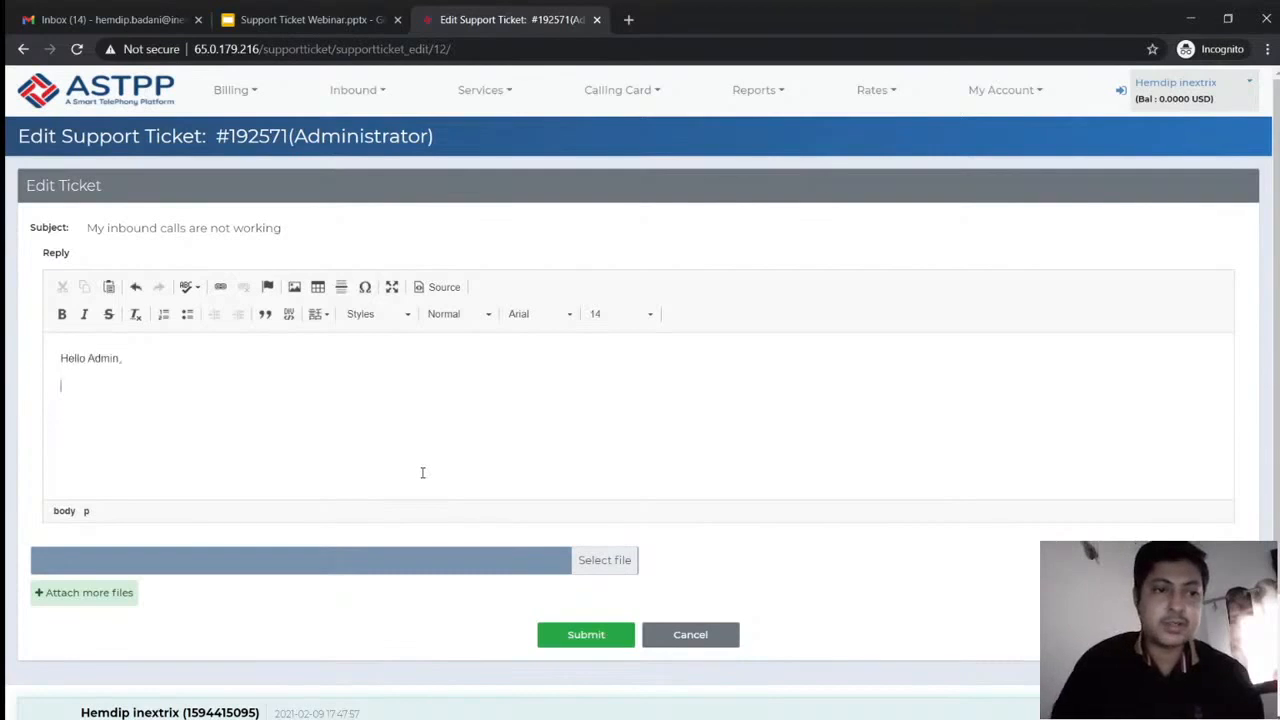
{"action": "key", "text": "Return"}
{"action": "type", "text": "I have"}
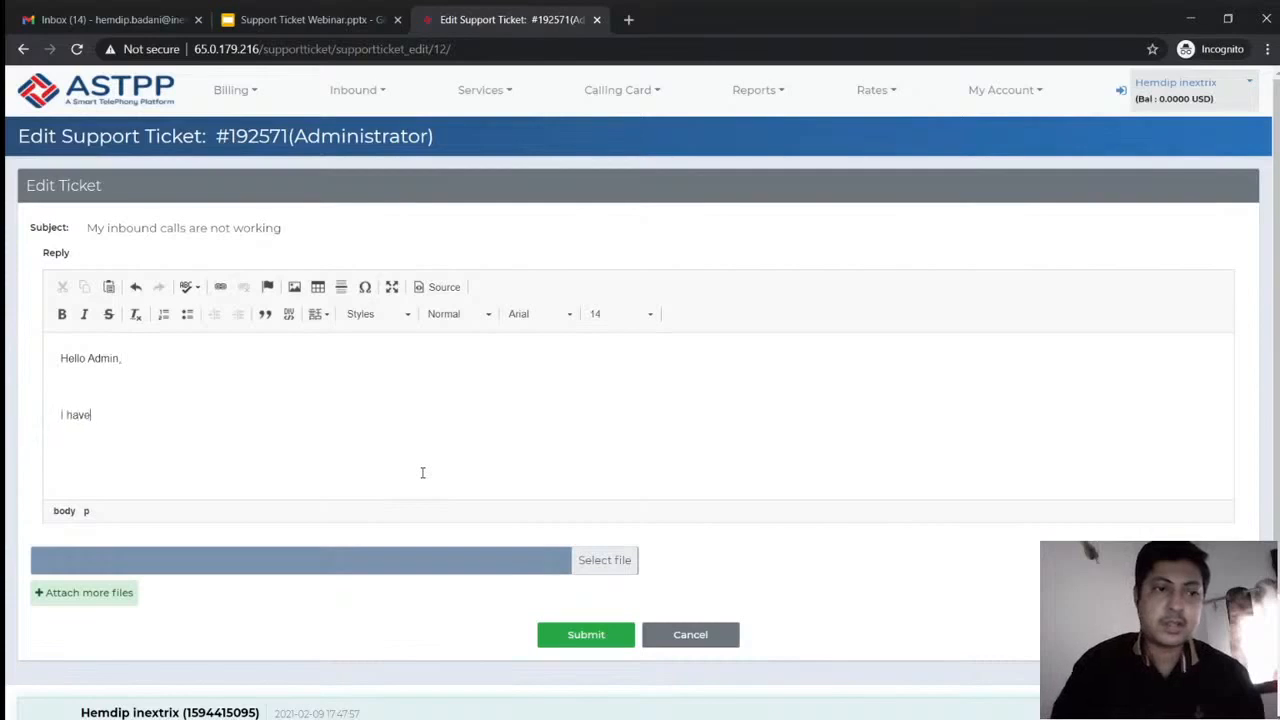
{"action": "type", "text": " aonf"}
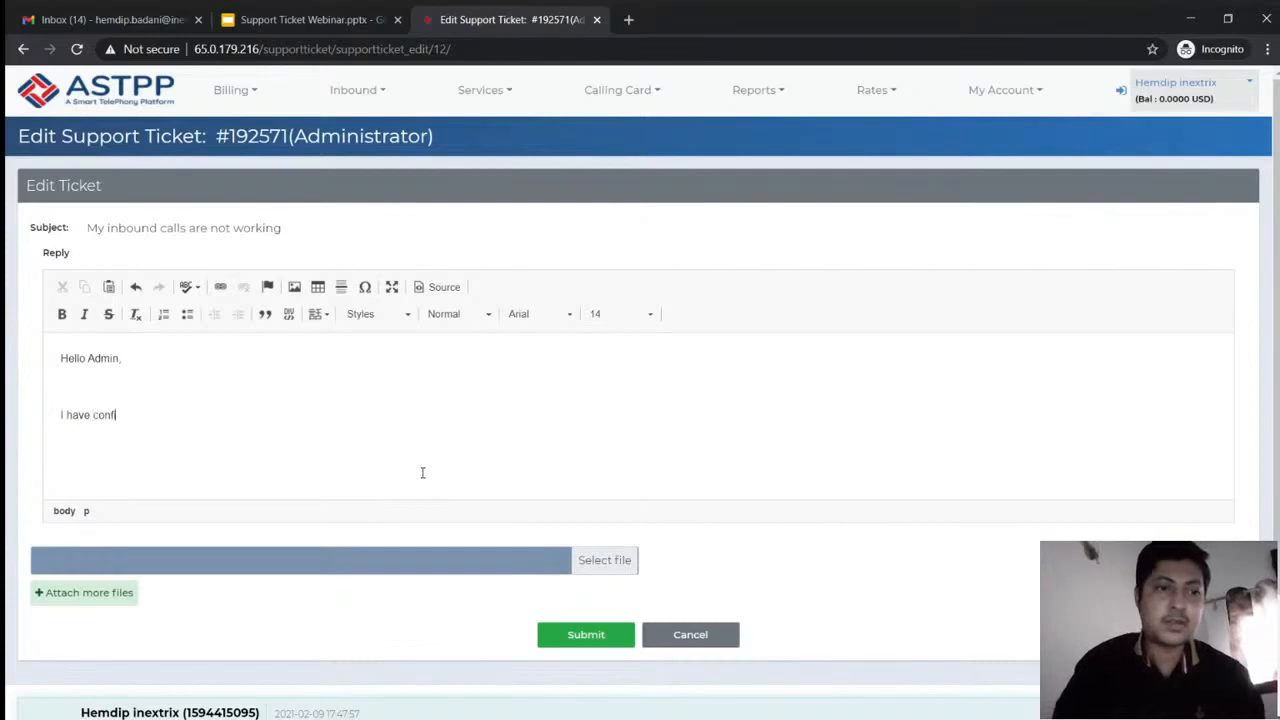
{"action": "type", "text": "igured my "}
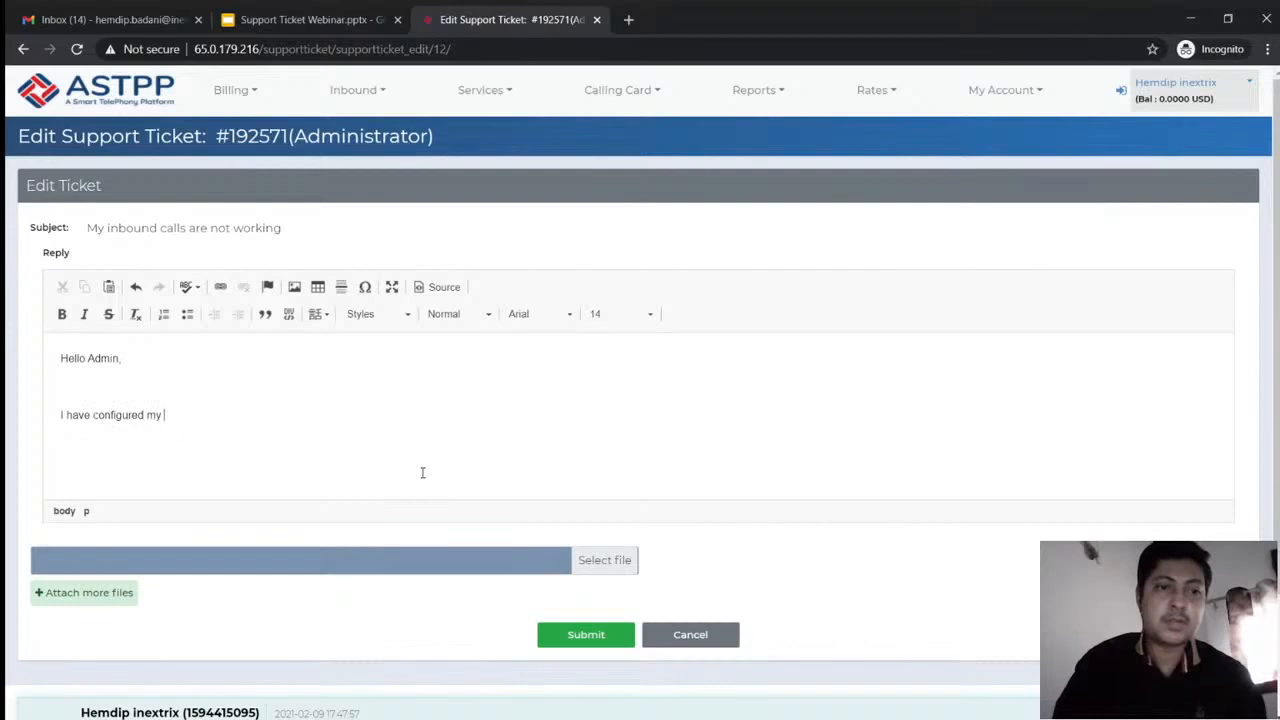
{"action": "type", "text": "DID to "}
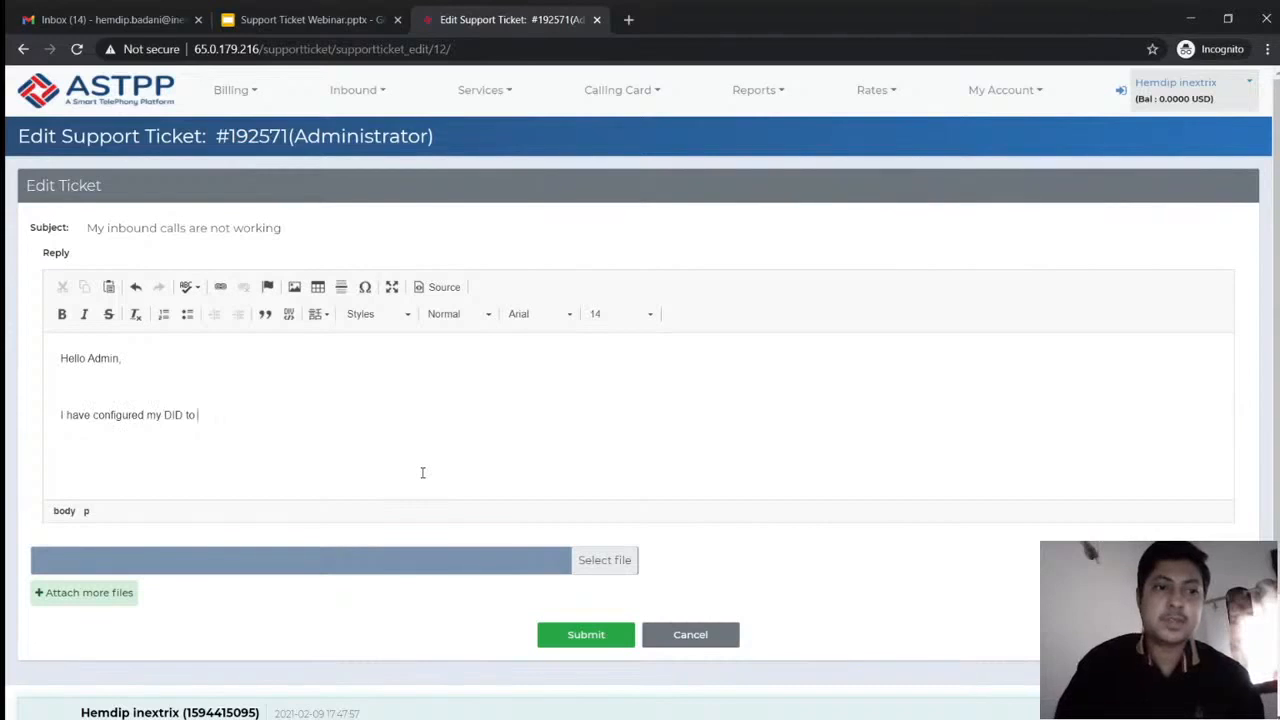
{"action": "type", "text": "PSTN d"}
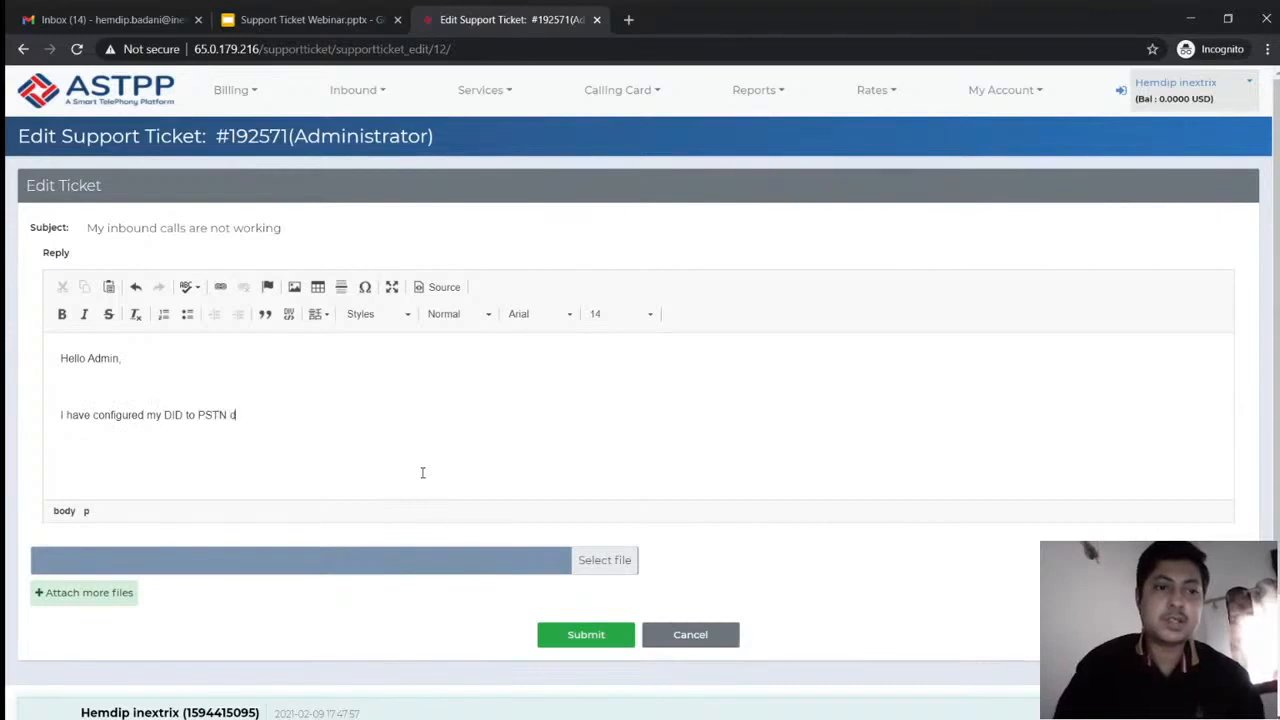
{"action": "type", "text": "estination but w"}
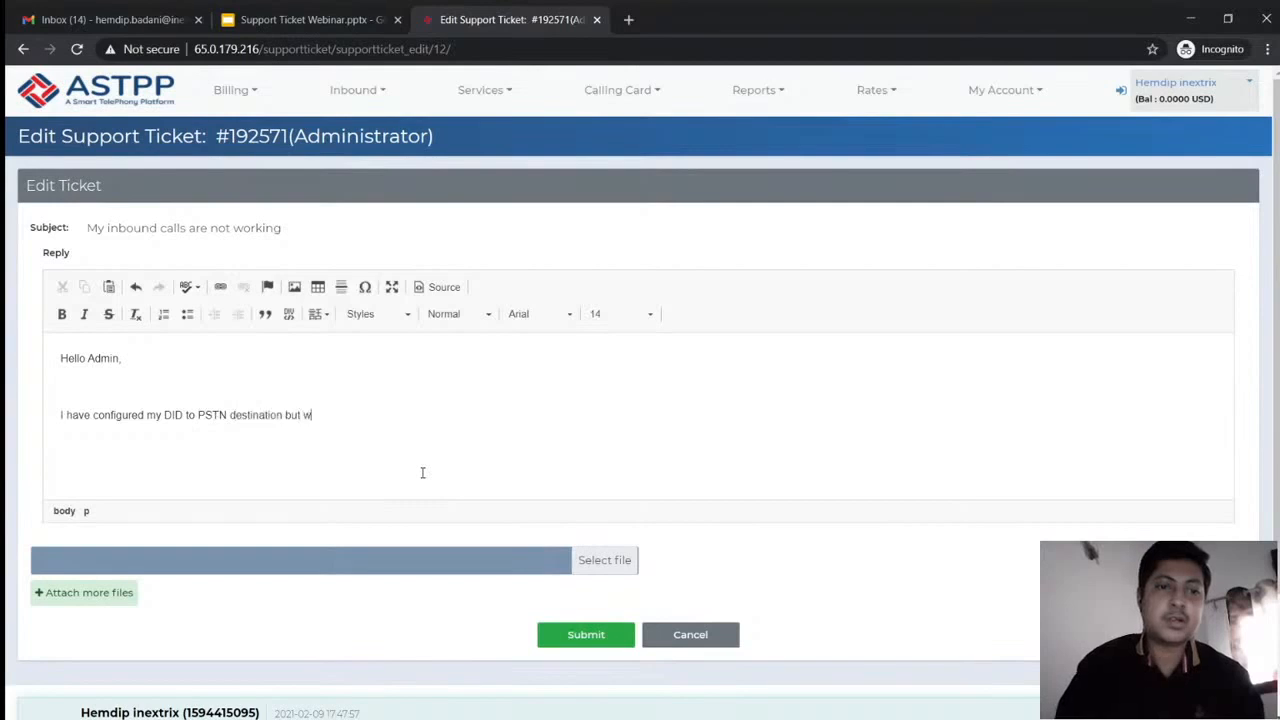
{"action": "type", "text": "hen I m"}
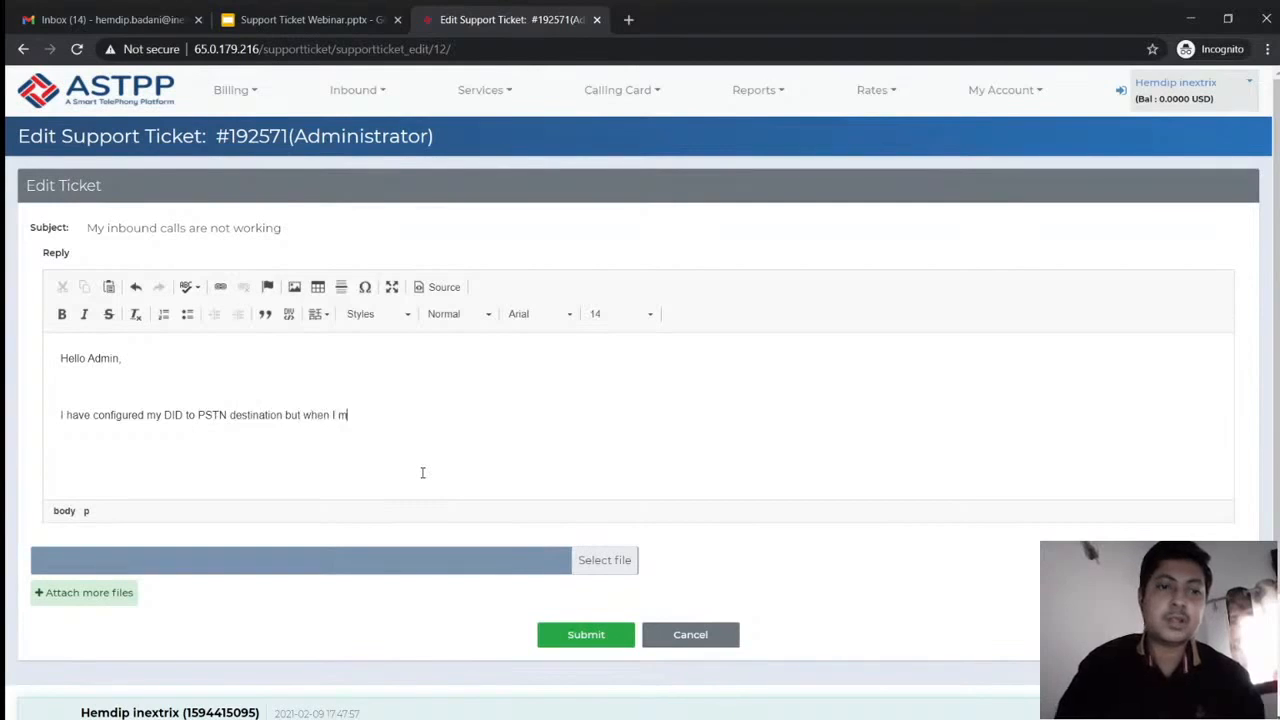
{"action": "type", "text": "ake call it hangup"}
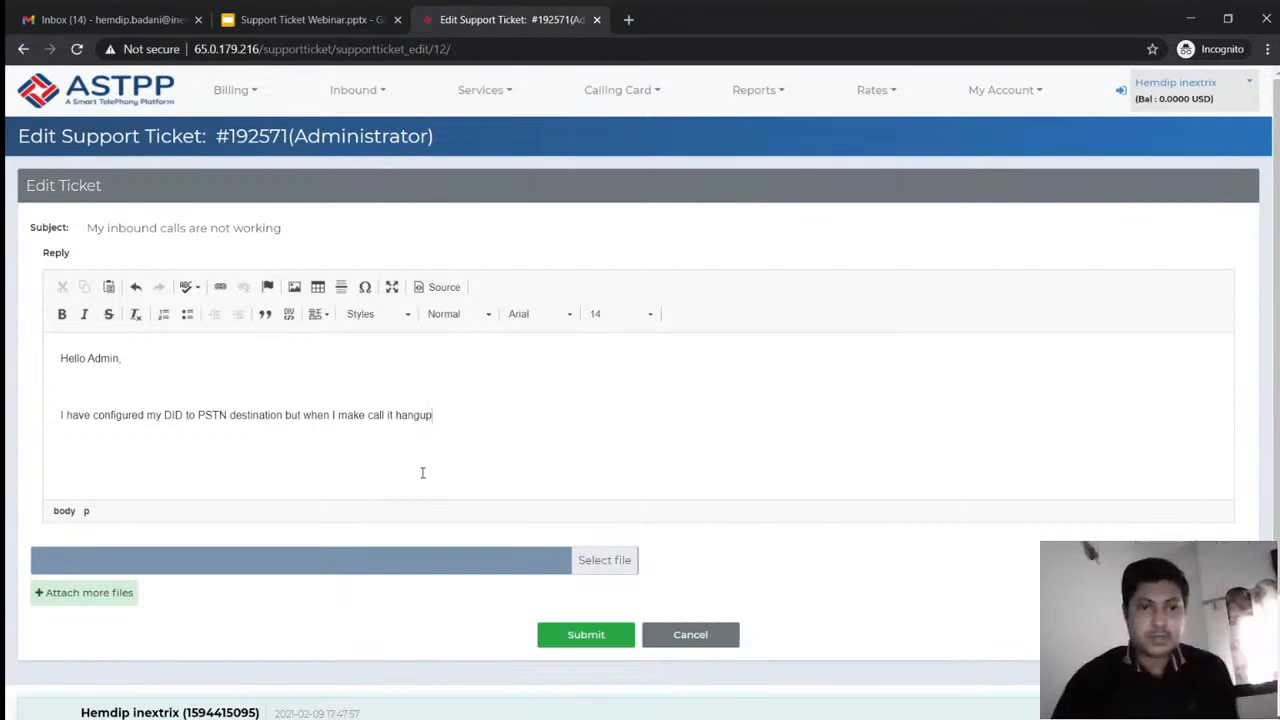
{"action": "left_click", "coordinate": [581, 634]}
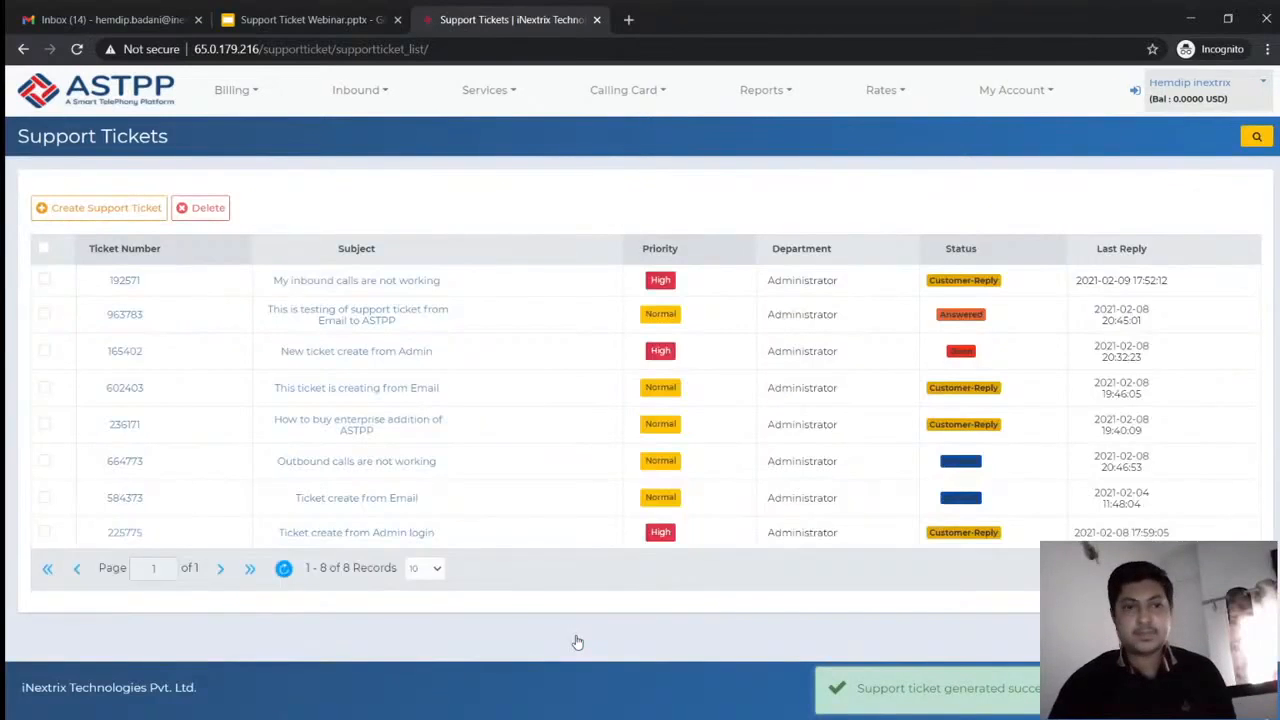
{"action": "left_click", "coordinate": [437, 285]}
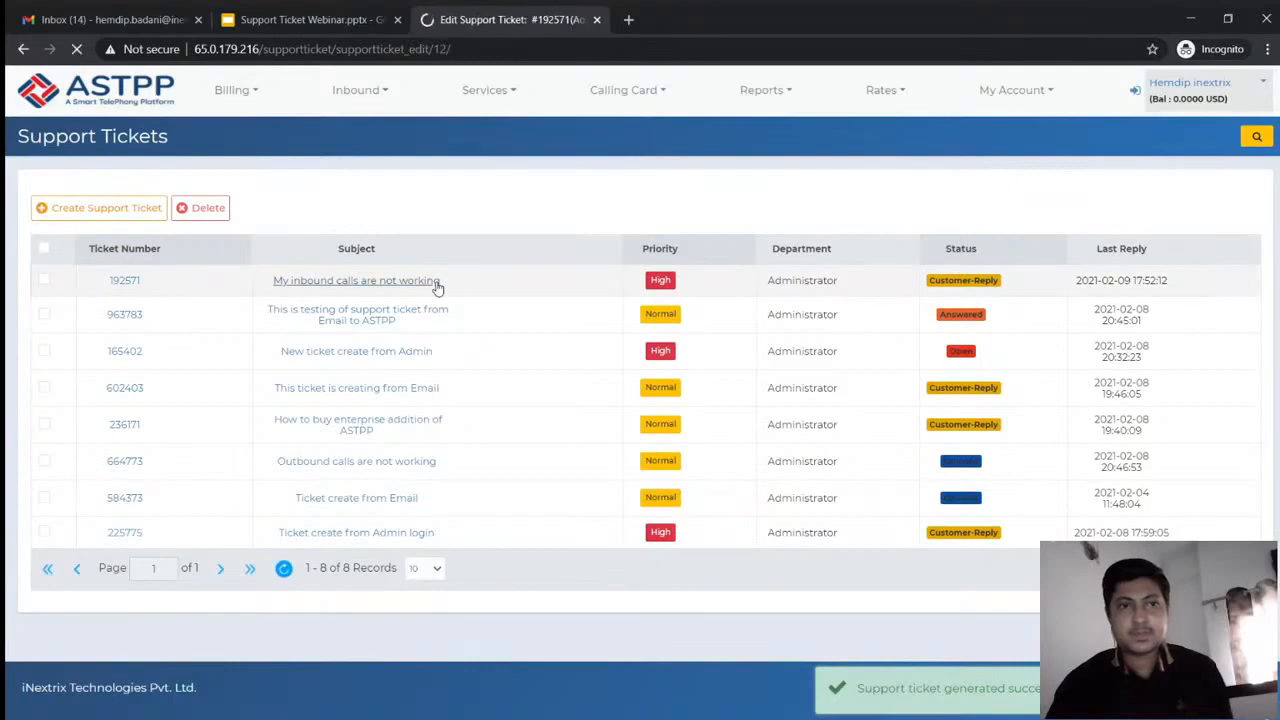
{"action": "scroll", "coordinate": [437, 286], "scroll_direction": "down", "scroll_amount": 3}
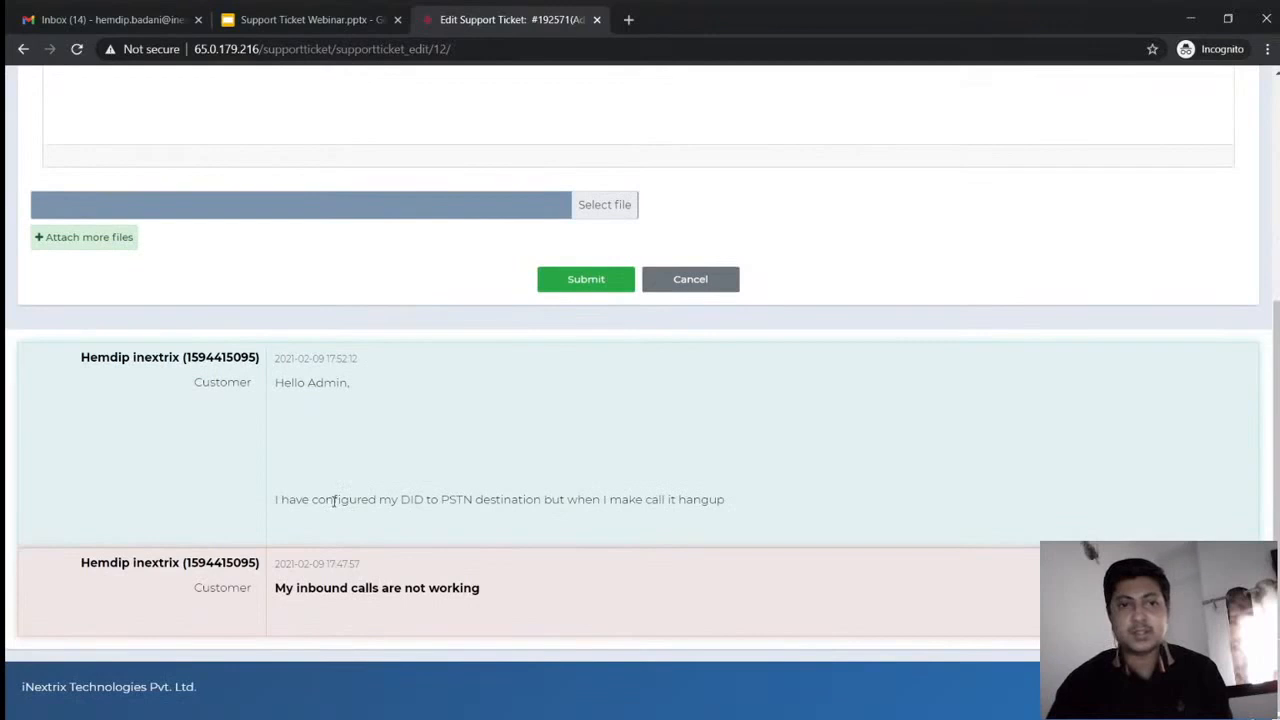
{"action": "triple_click", "coordinate": [334, 502]}
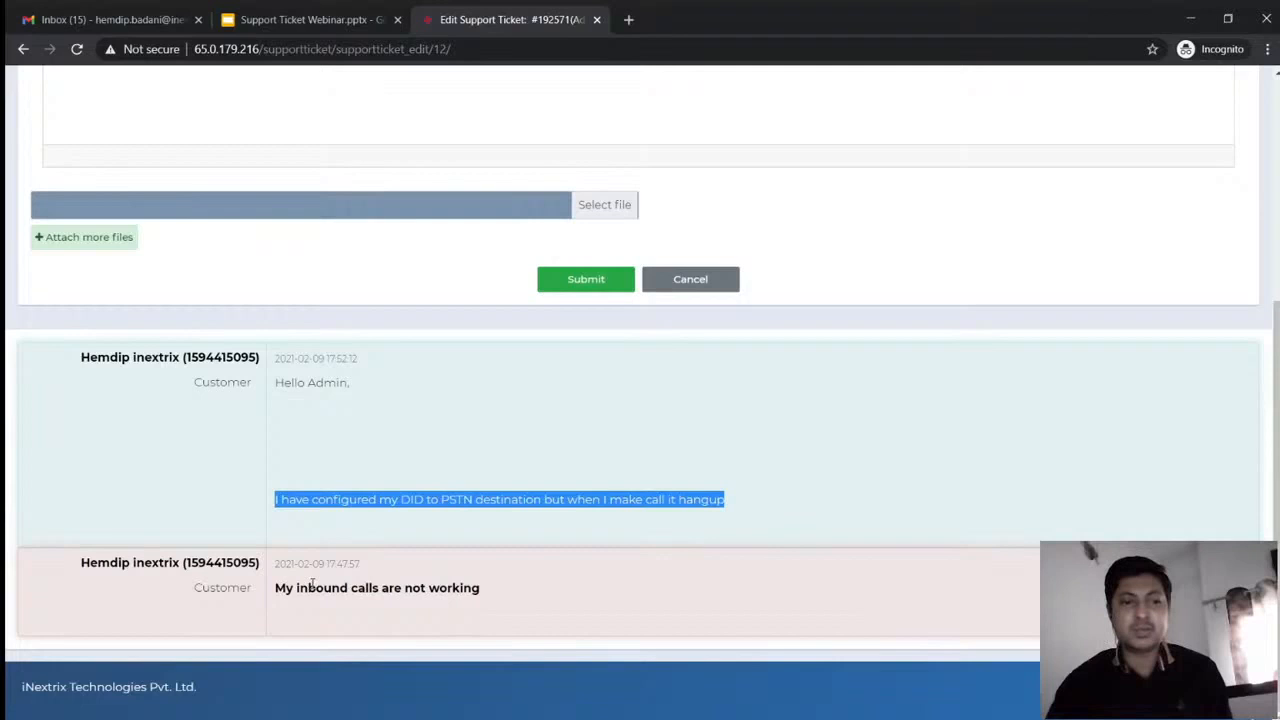
{"action": "scroll", "coordinate": [392, 600], "scroll_direction": "up", "scroll_amount": 2}
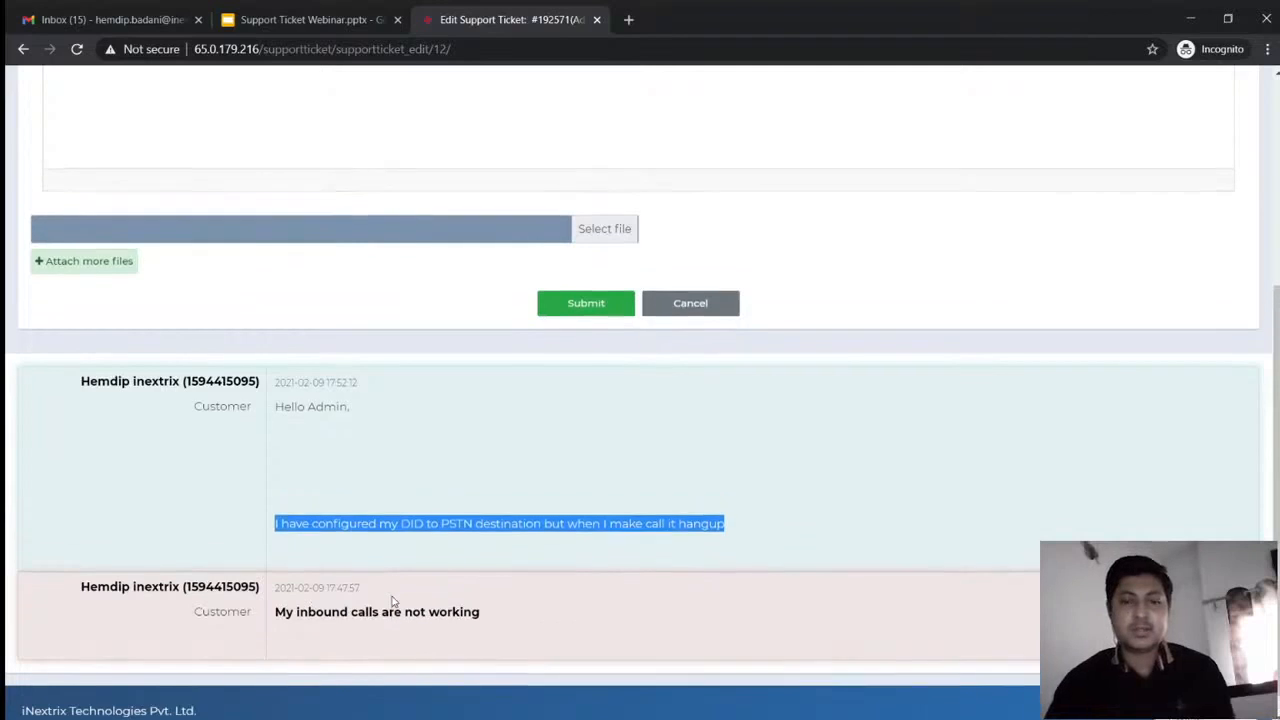
{"action": "scroll", "coordinate": [392, 601], "scroll_direction": "up", "scroll_amount": 2}
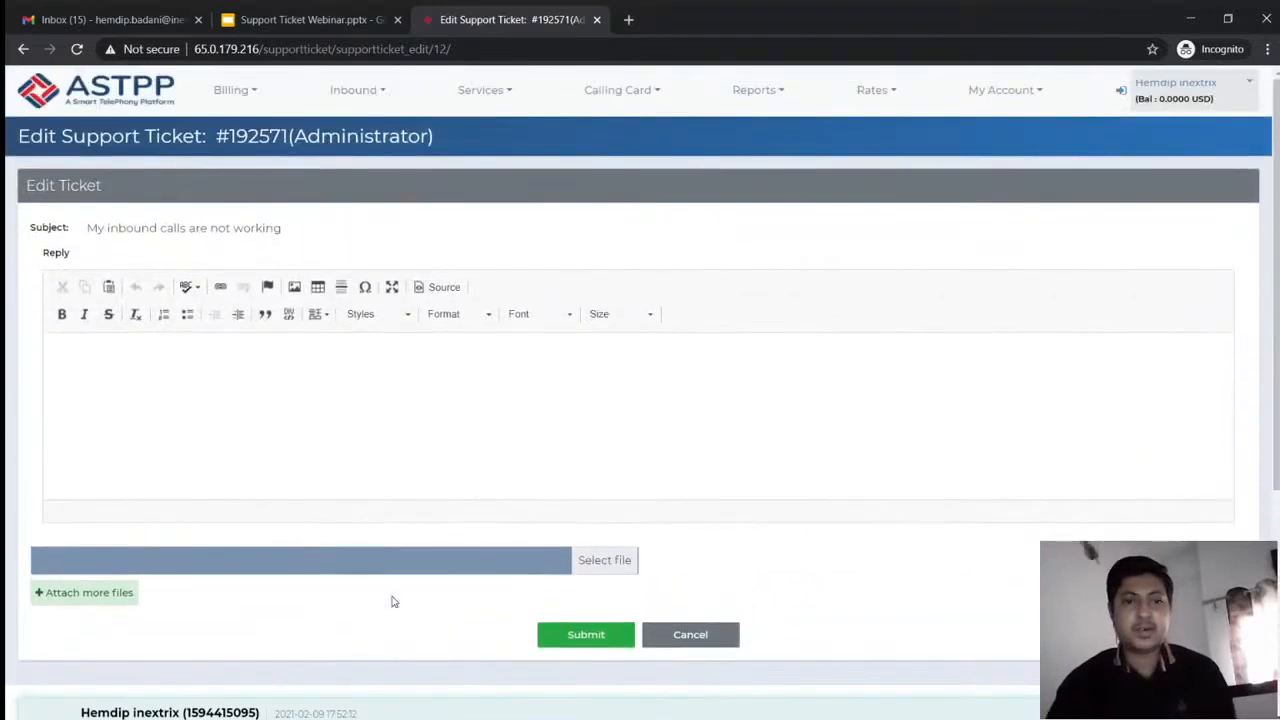
{"action": "left_click", "coordinate": [688, 630]}
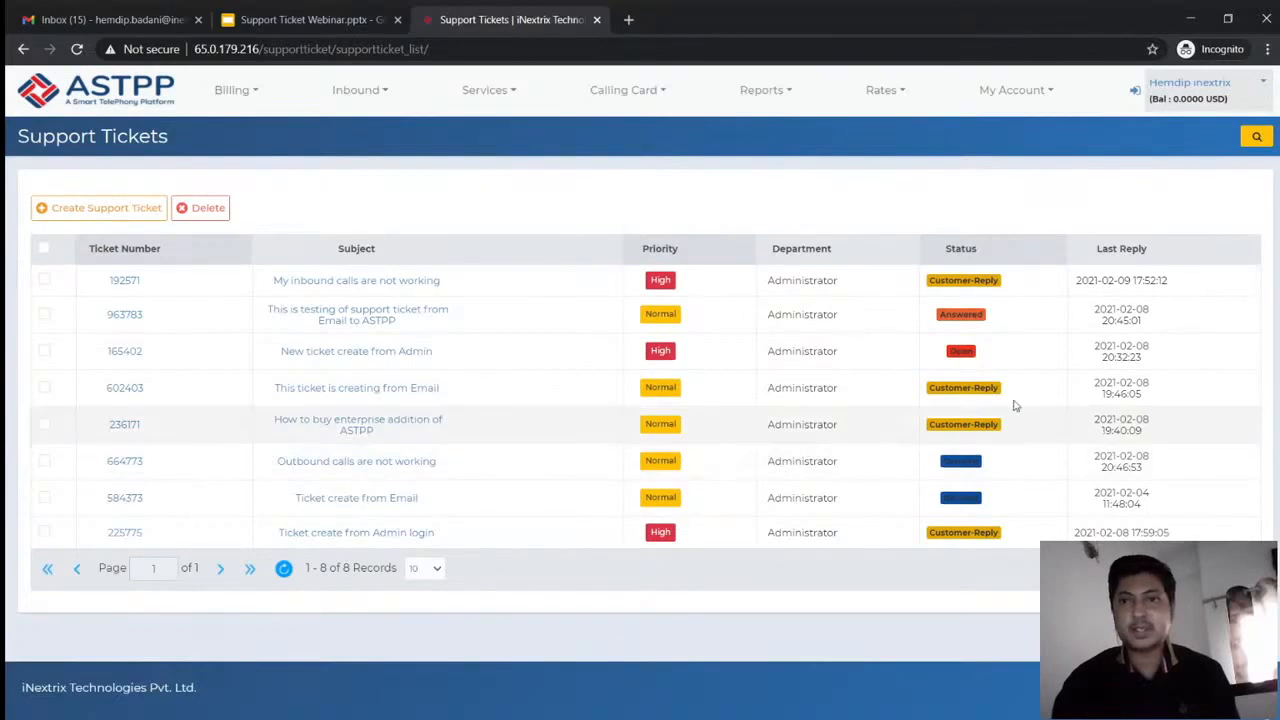
Switch to the admin dashboard and open Services > Support Ticket list
{"action": "left_click", "coordinate": [1136, 91]}
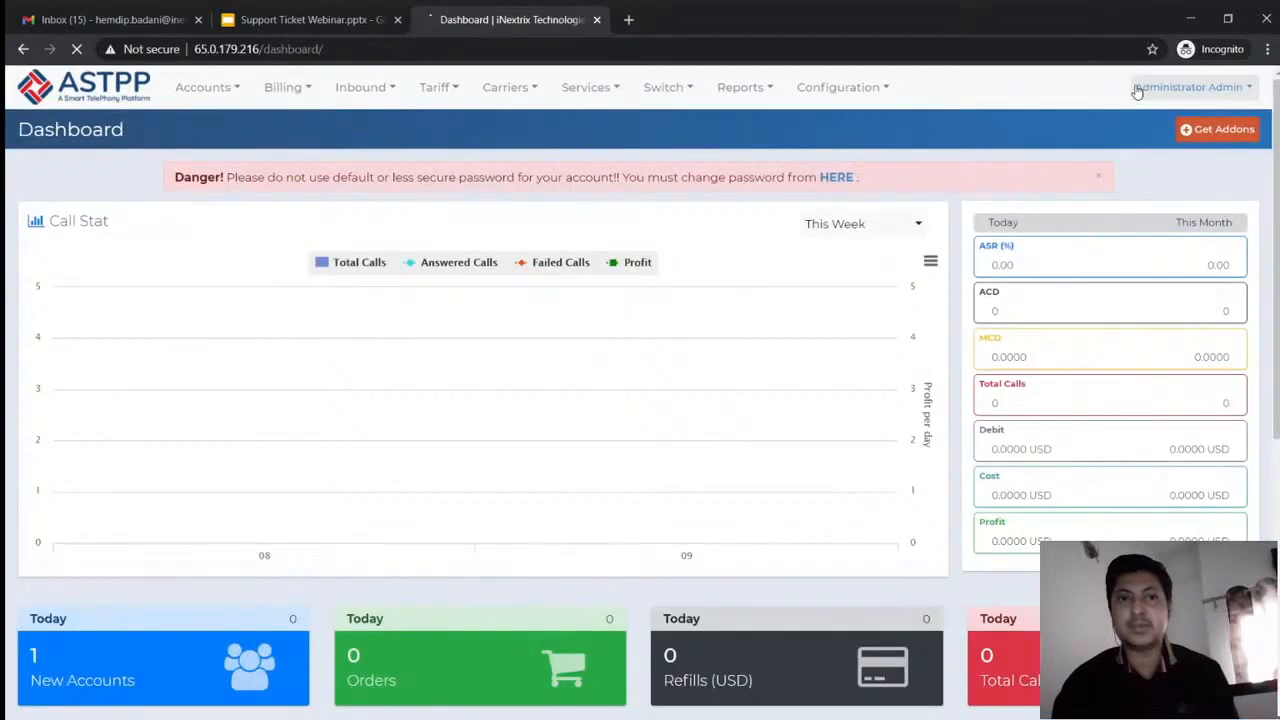
{"action": "left_click", "coordinate": [586, 90]}
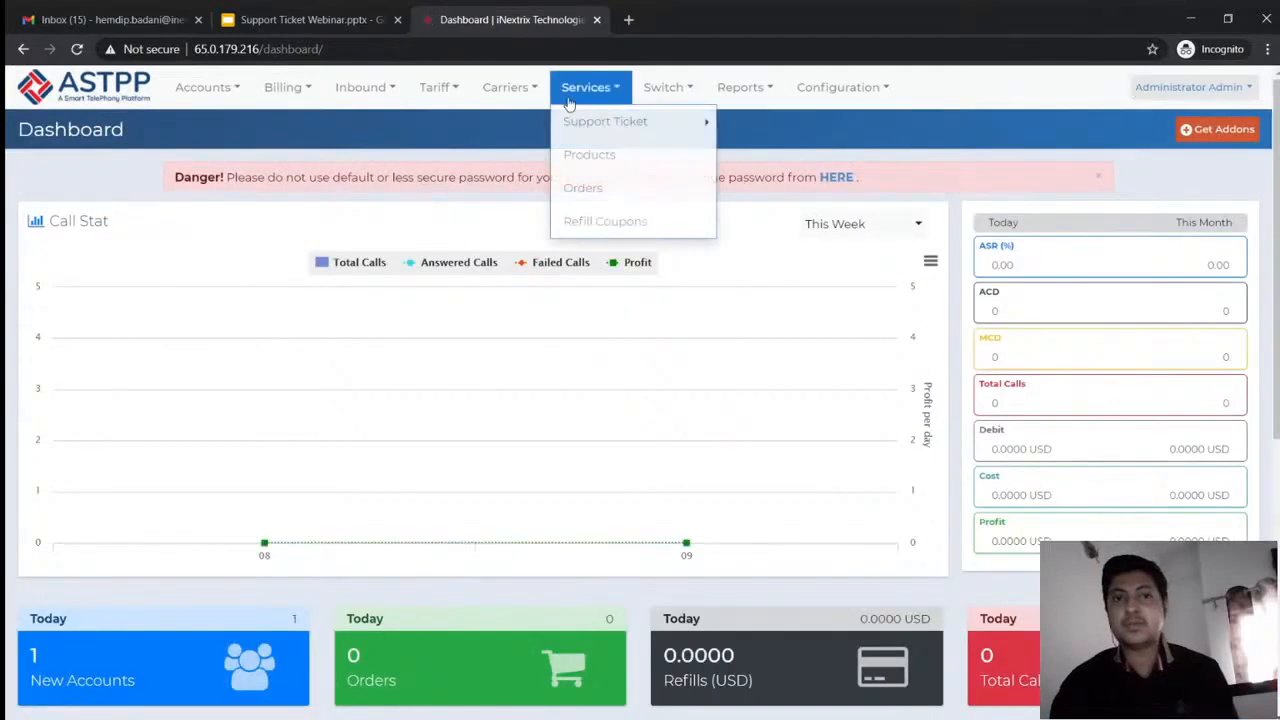
{"action": "mouse_move", "coordinate": [598, 125]}
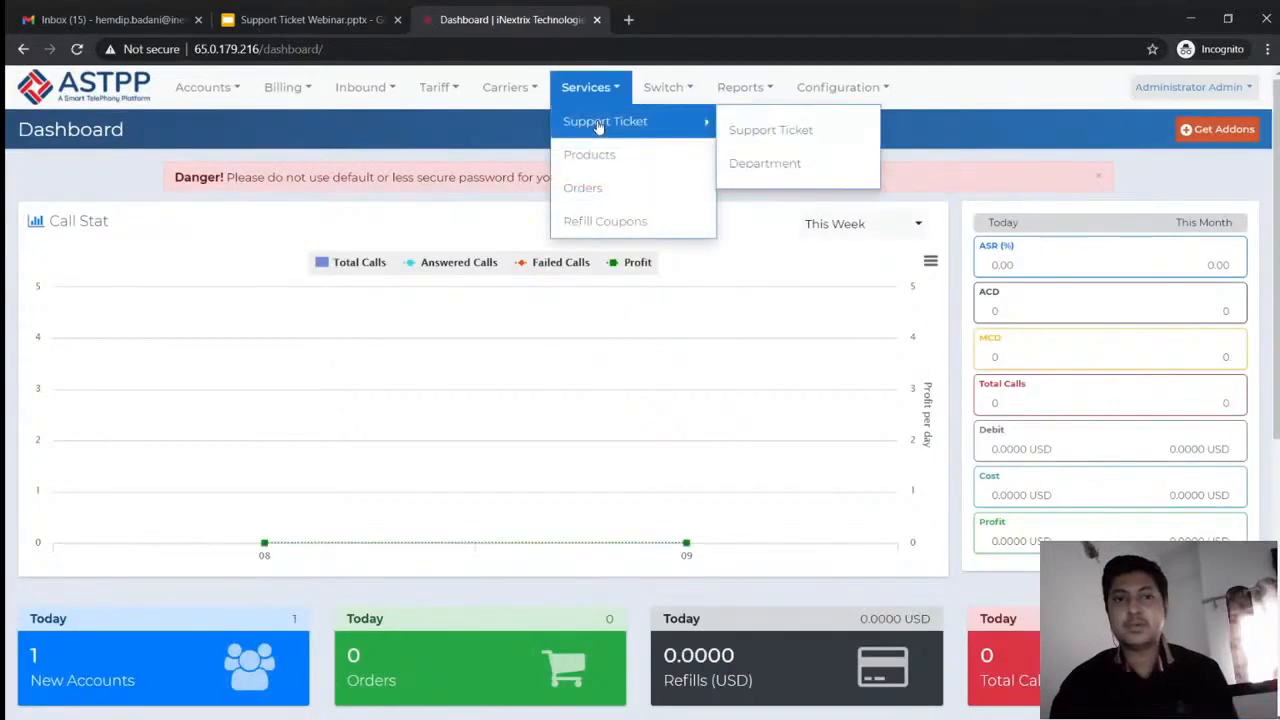
{"action": "left_click", "coordinate": [755, 127]}
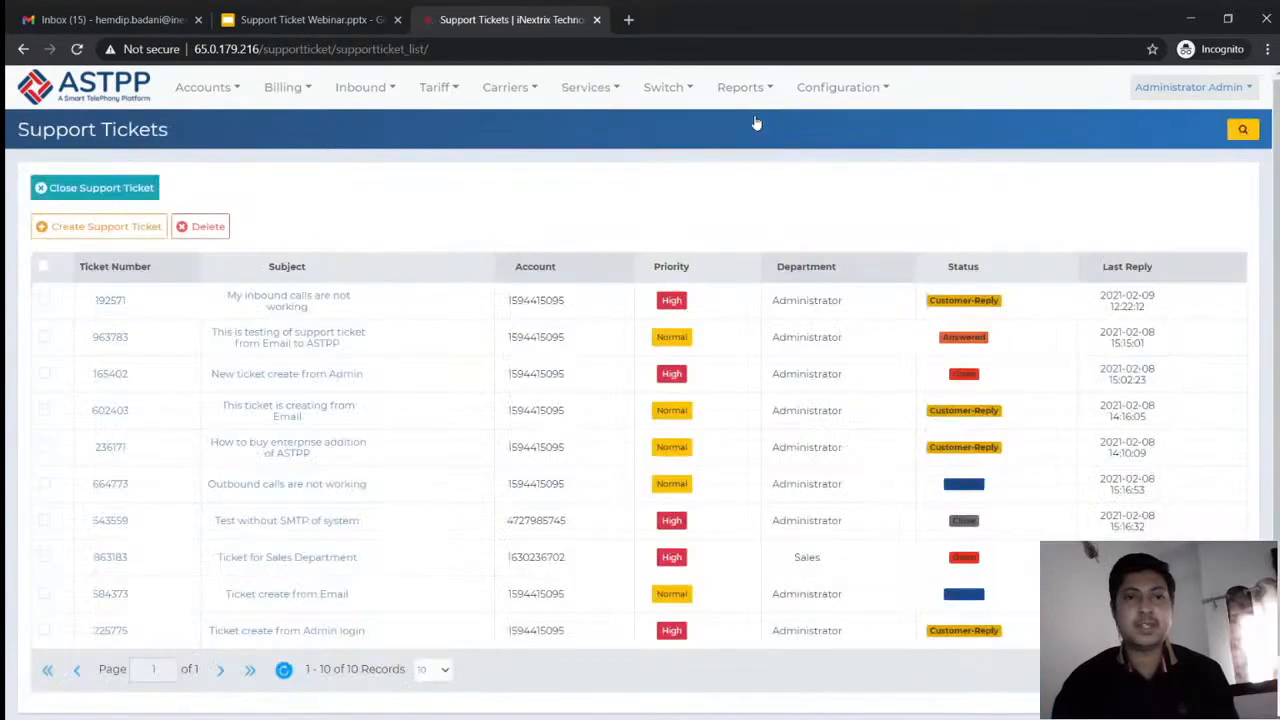
Open ticket #192571 and highlight the customer's complaint about calls hanging up
{"action": "left_click", "coordinate": [290, 302]}
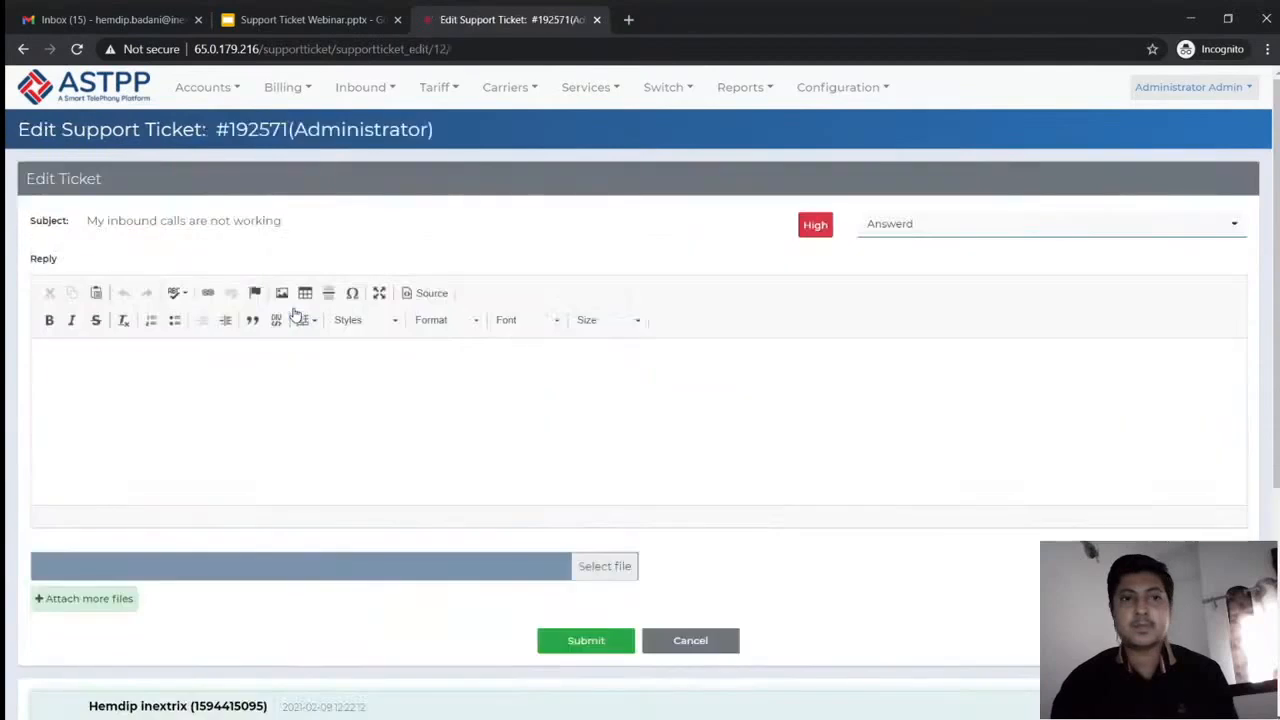
{"action": "scroll", "coordinate": [295, 315], "scroll_direction": "down", "scroll_amount": 3}
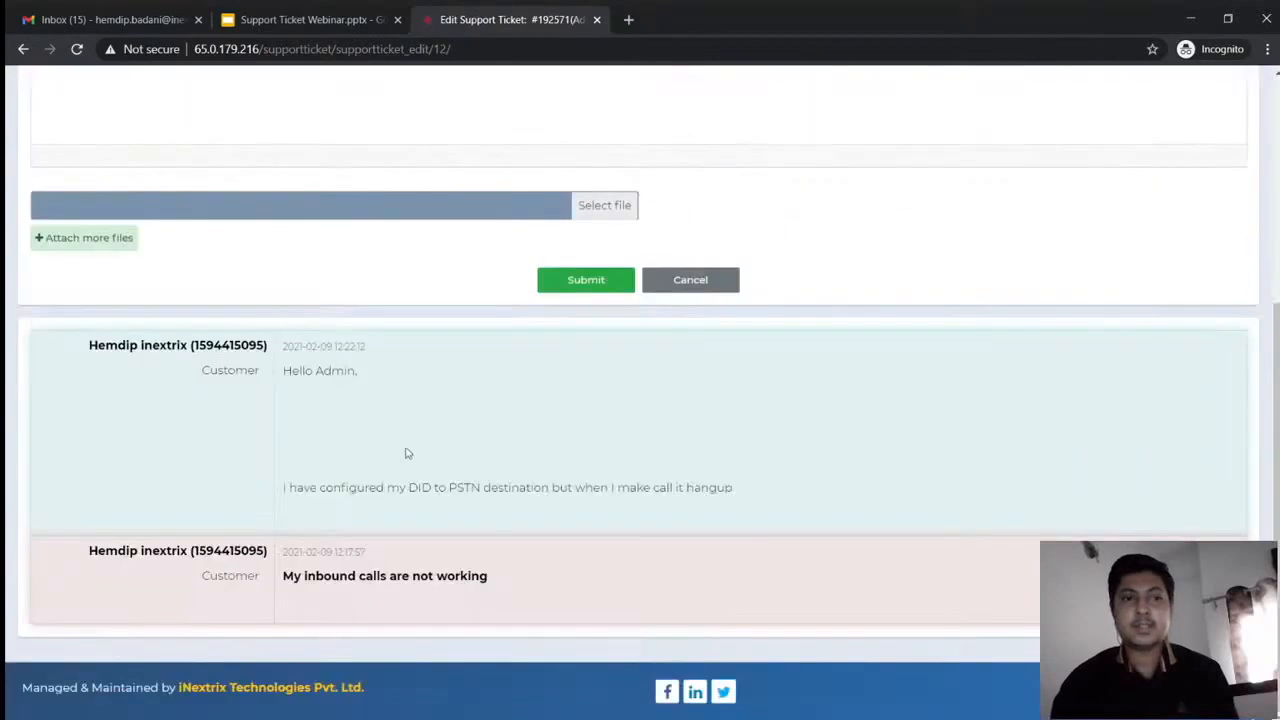
{"action": "triple_click", "coordinate": [430, 484]}
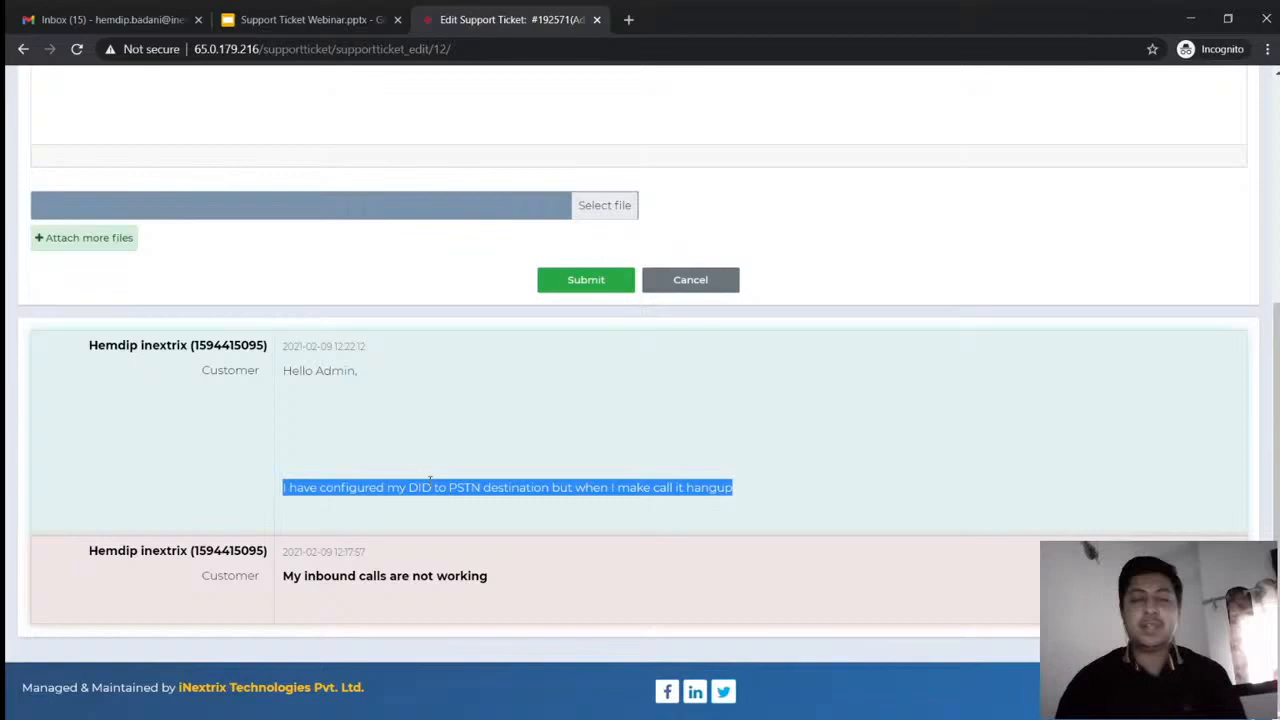
{"action": "scroll", "coordinate": [430, 480], "scroll_direction": "up", "scroll_amount": 4}
{"action": "mouse_move", "coordinate": [586, 87]}
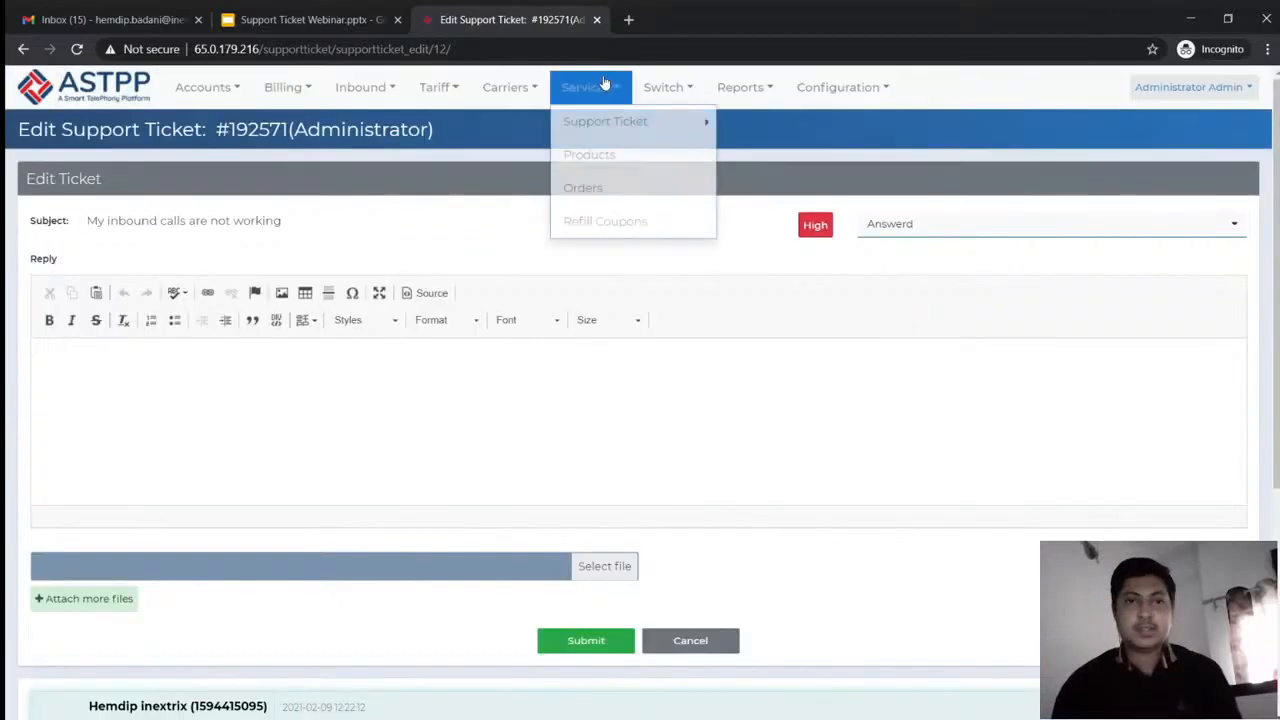
{"action": "mouse_move", "coordinate": [609, 128]}
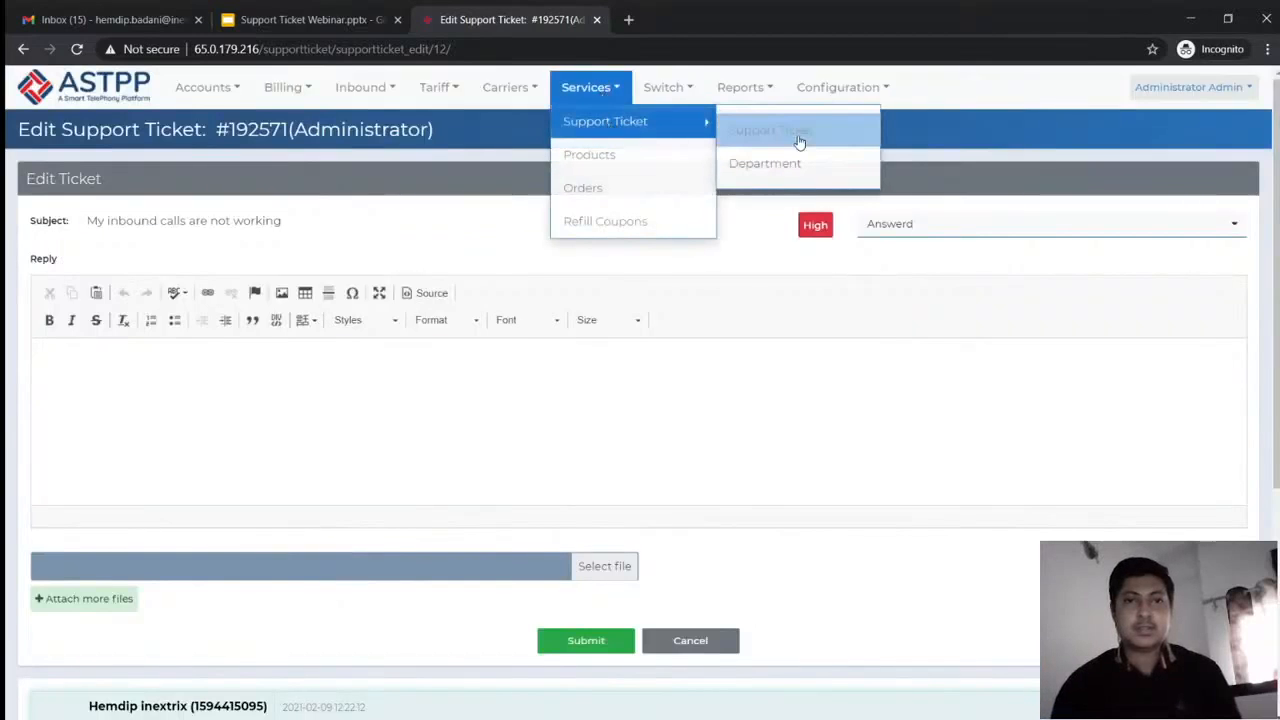
Open the Department list and highlight the Administrator department's email address
{"action": "left_click", "coordinate": [770, 163]}
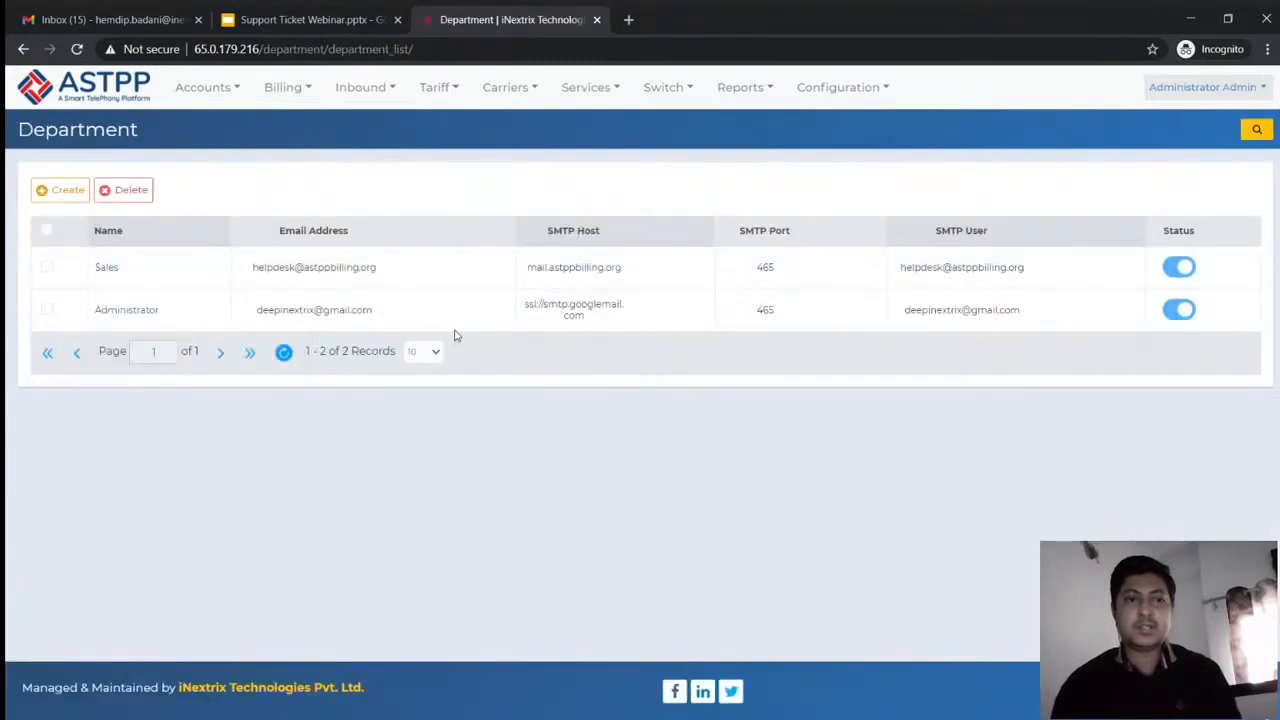
{"action": "triple_click", "coordinate": [318, 312]}
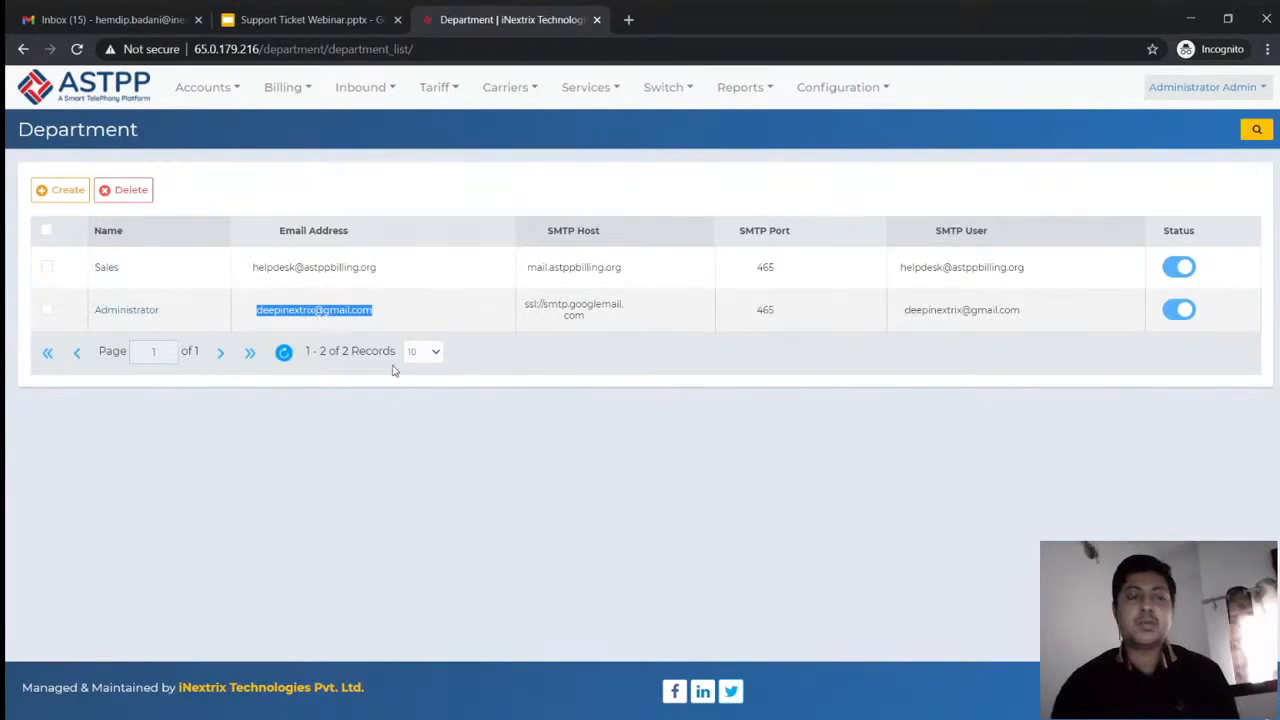
{"action": "left_click", "coordinate": [421, 440]}
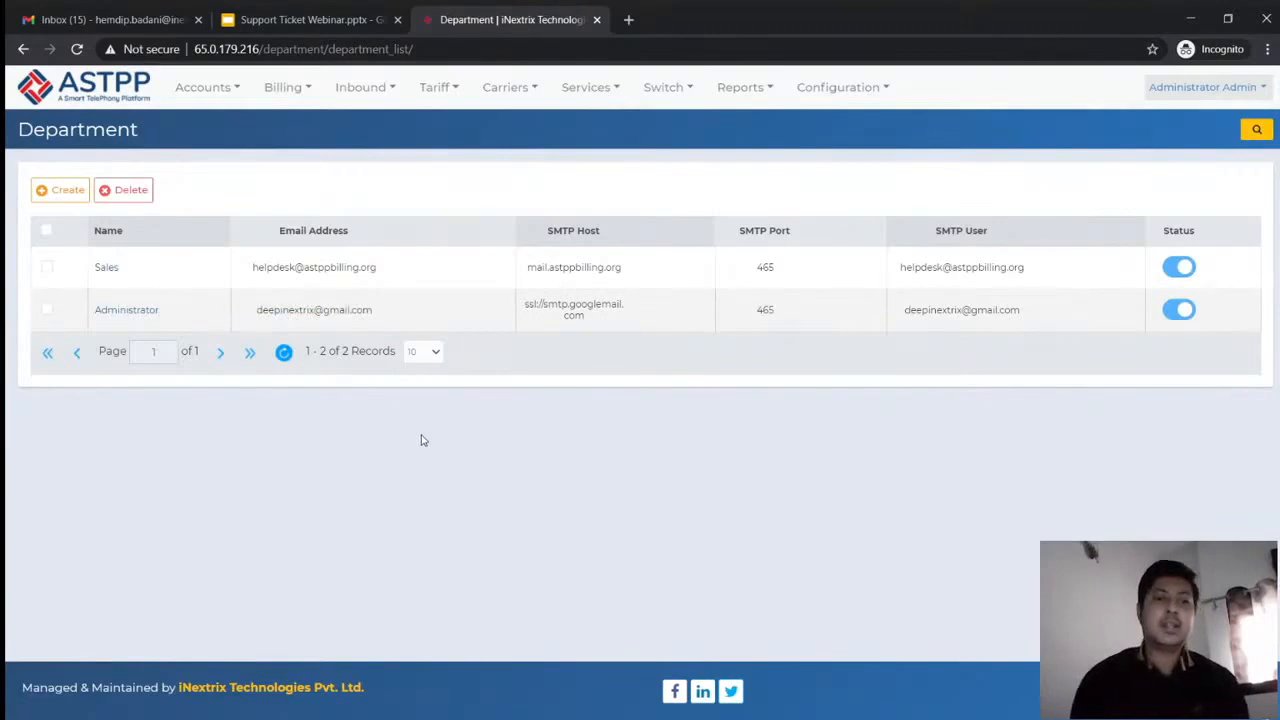
{"action": "triple_click", "coordinate": [293, 309]}
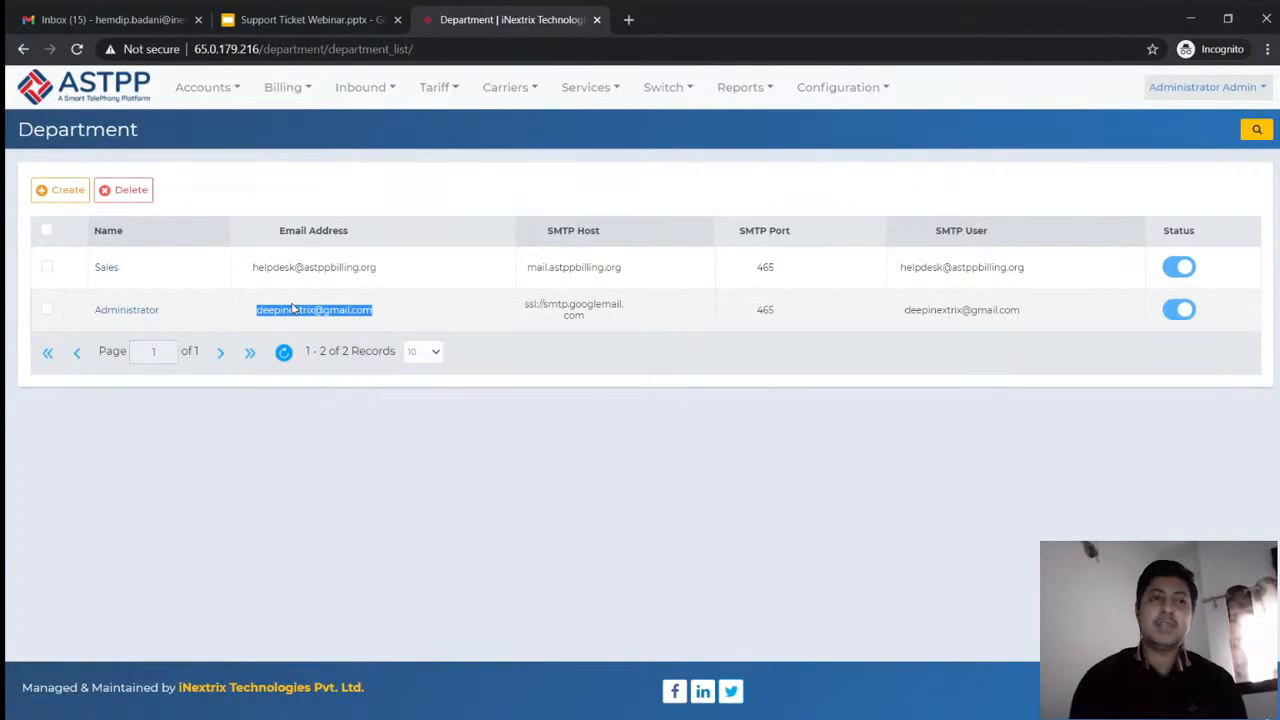
{"action": "triple_click", "coordinate": [291, 310]}
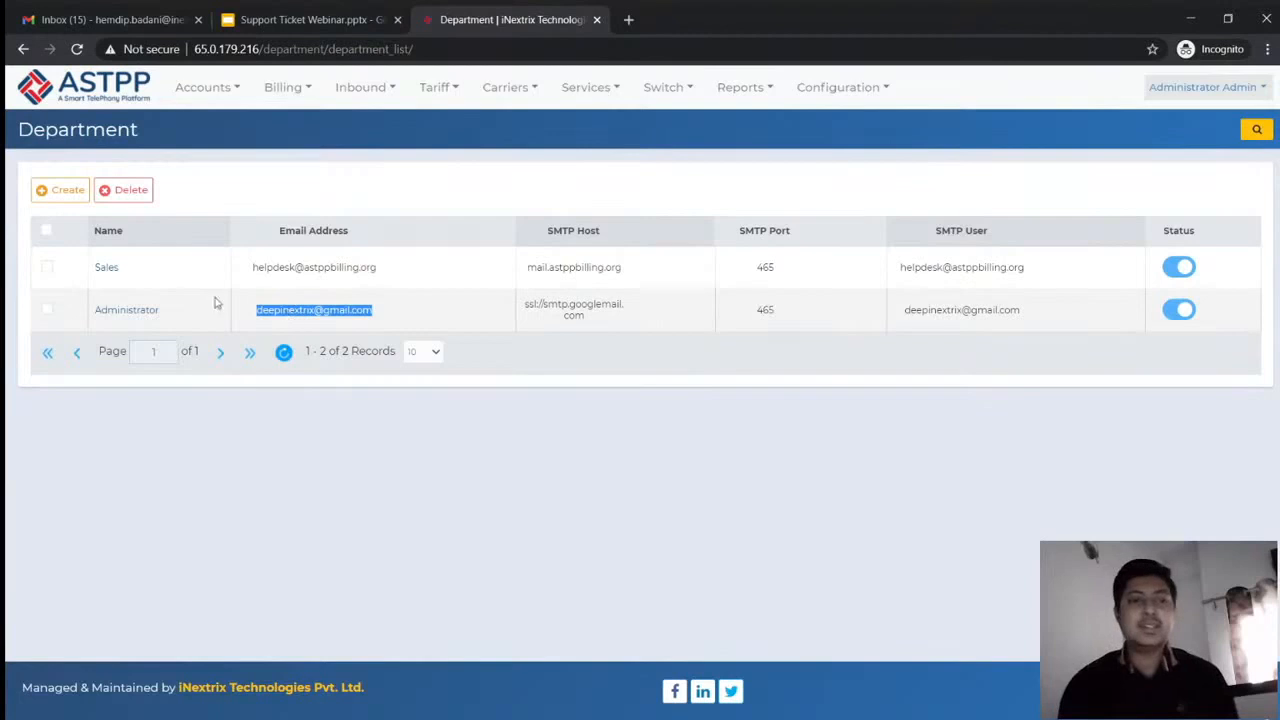
View the Administrator department's settings and close them without saving
{"action": "left_click", "coordinate": [150, 308]}
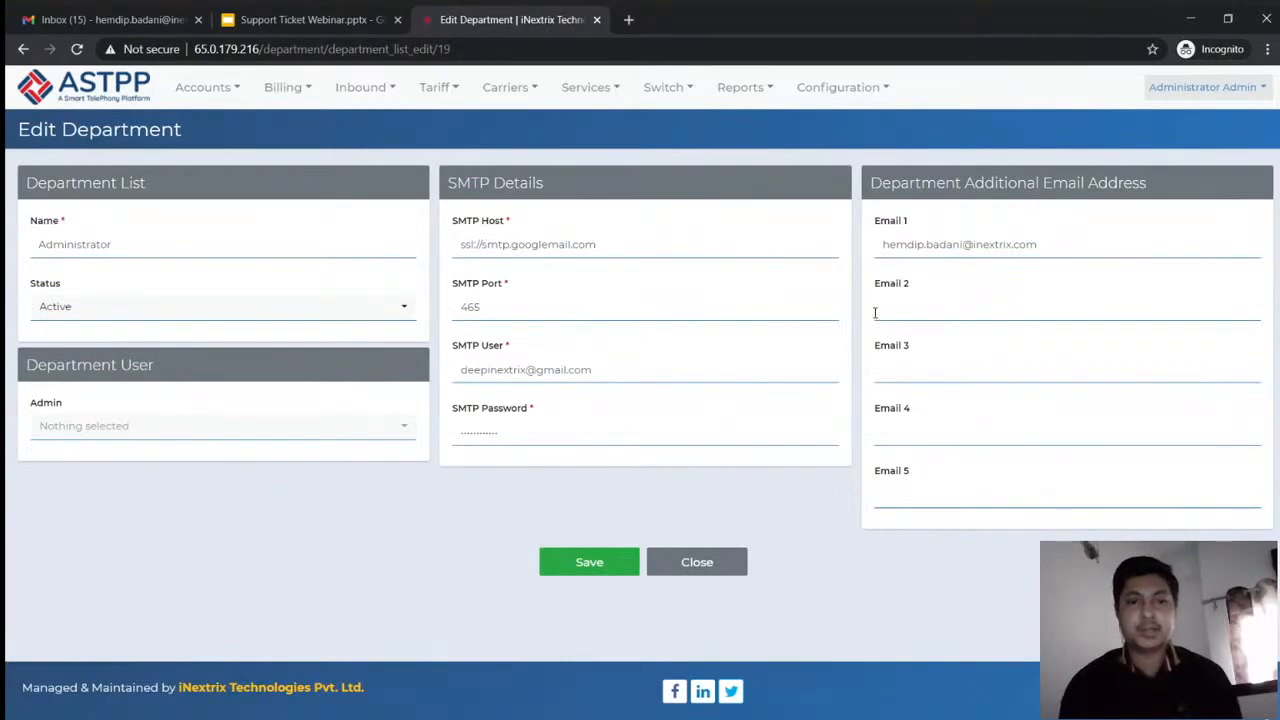
{"action": "left_click", "coordinate": [698, 575]}
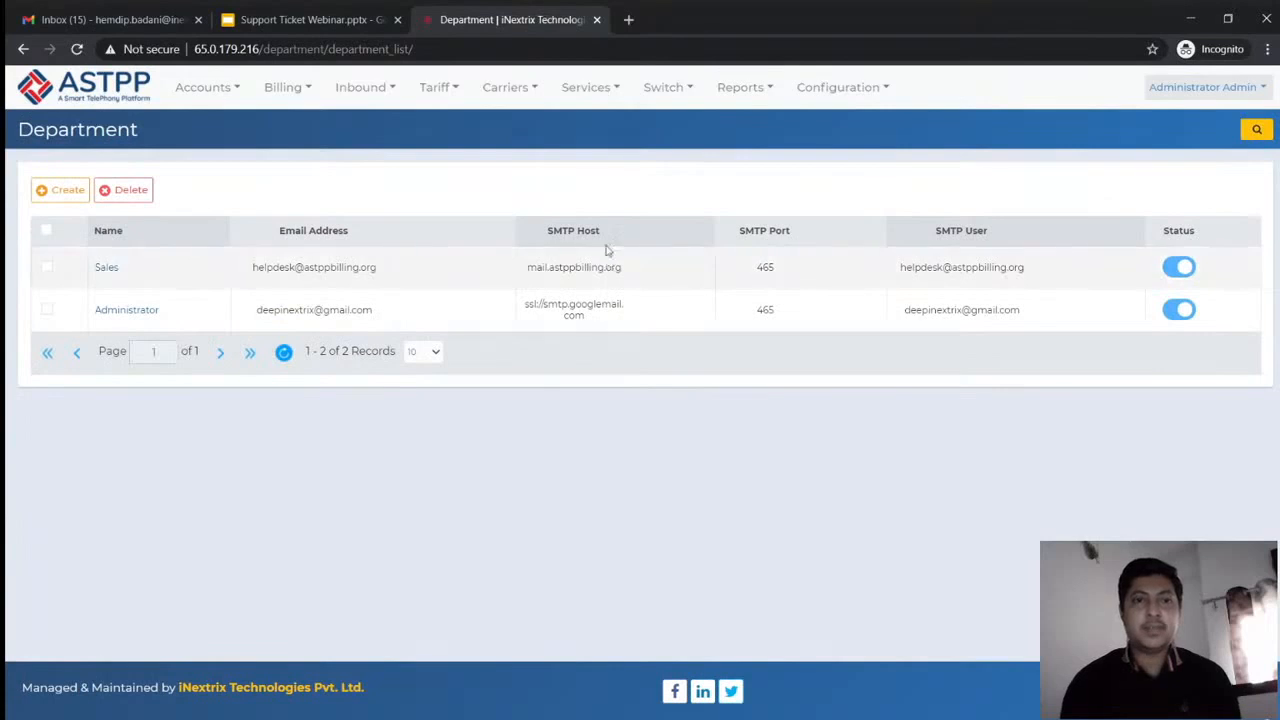
{"action": "left_click", "coordinate": [591, 90]}
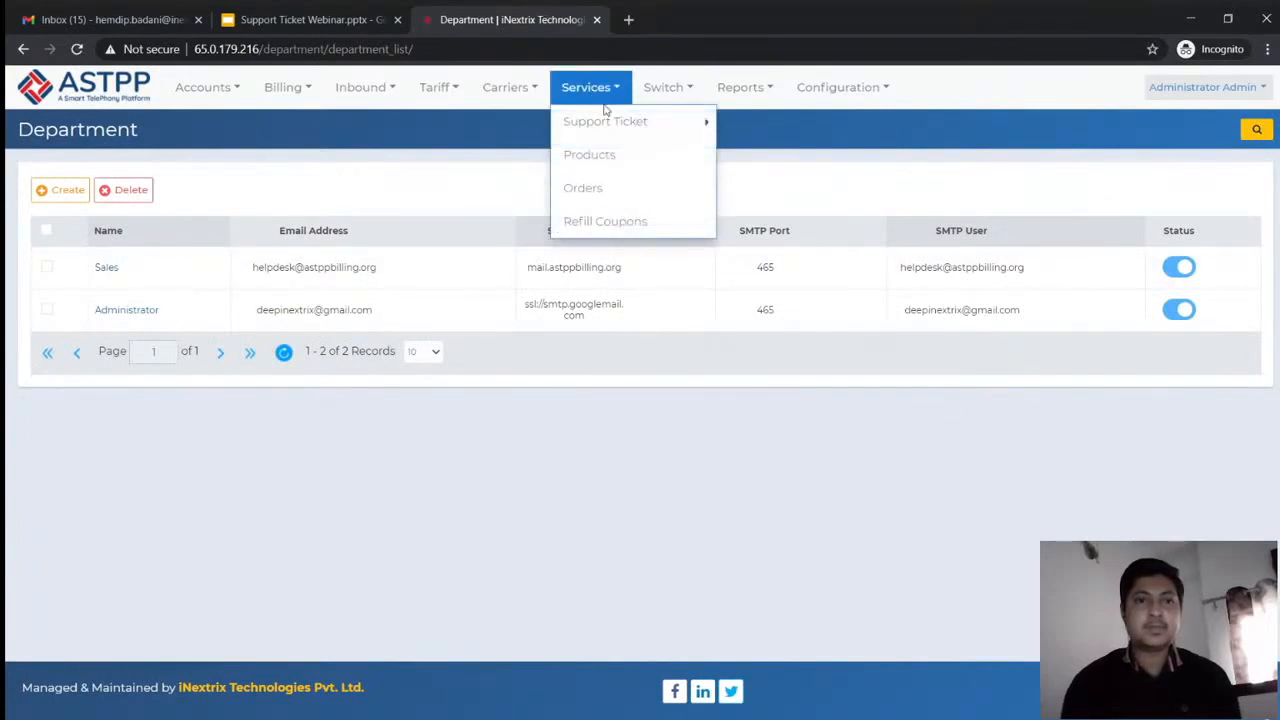
Return to the support tickets list and reopen ticket 192571
{"action": "left_click", "coordinate": [764, 132]}
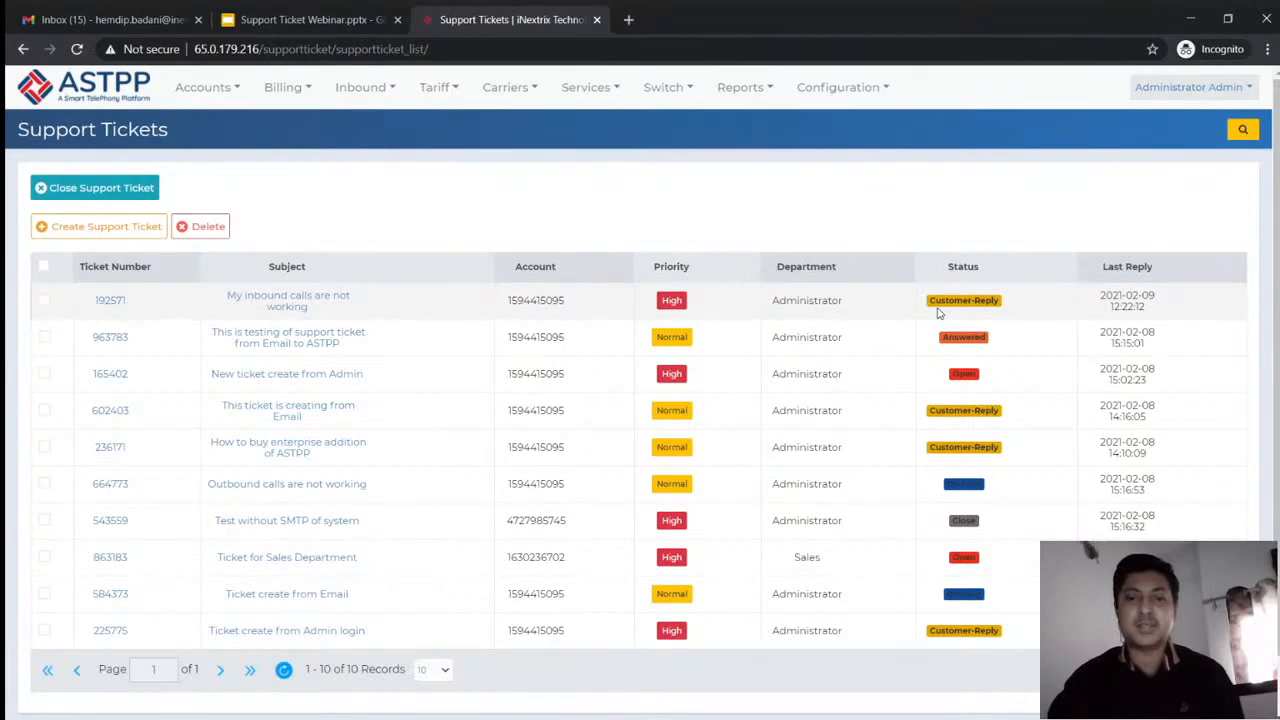
{"action": "scroll", "coordinate": [938, 313], "scroll_direction": "down", "scroll_amount": 1}
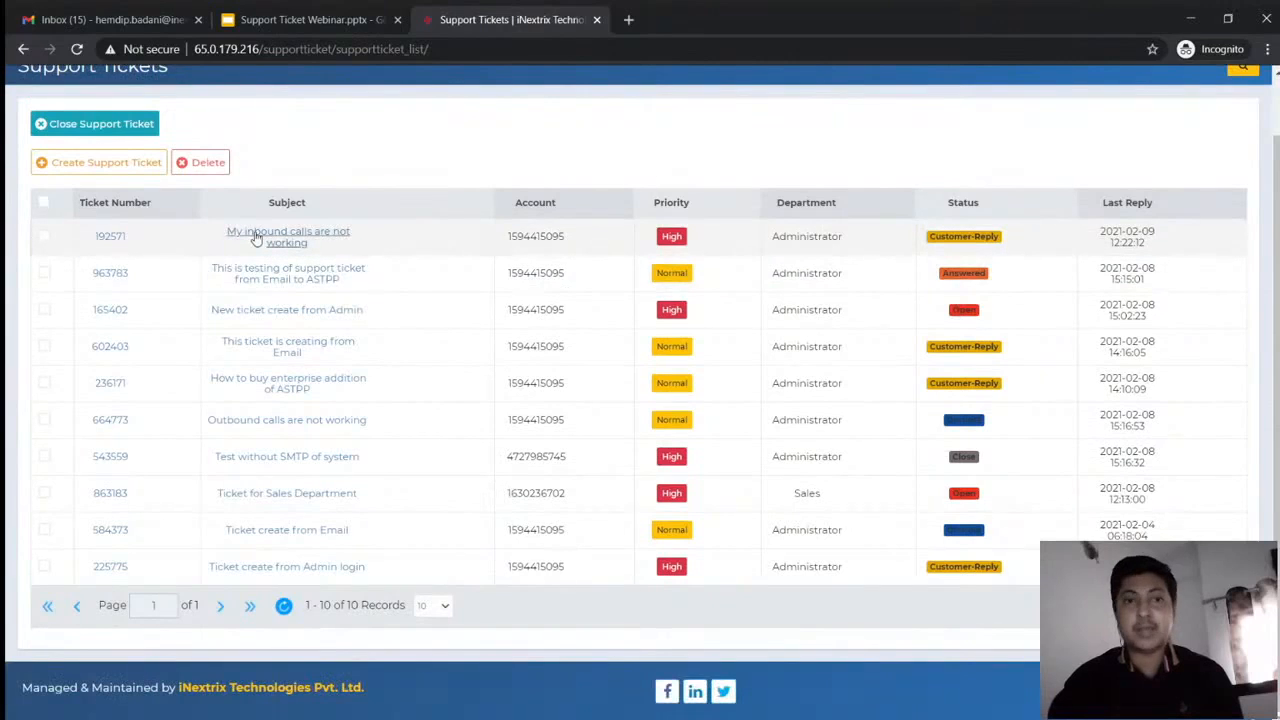
{"action": "left_click", "coordinate": [256, 236]}
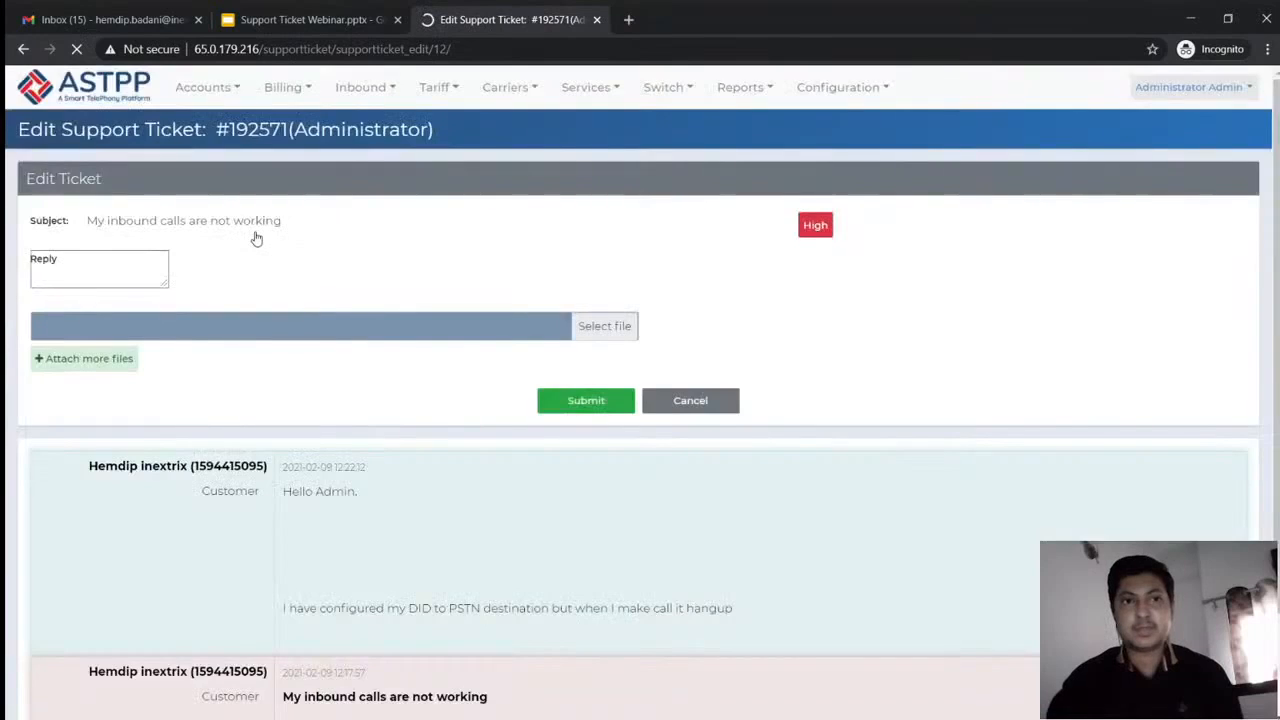
Reply 'Hello Sir, We have fixed your concern...', keep status Answered, and submit
{"action": "type", "text": "Hello Sir"}
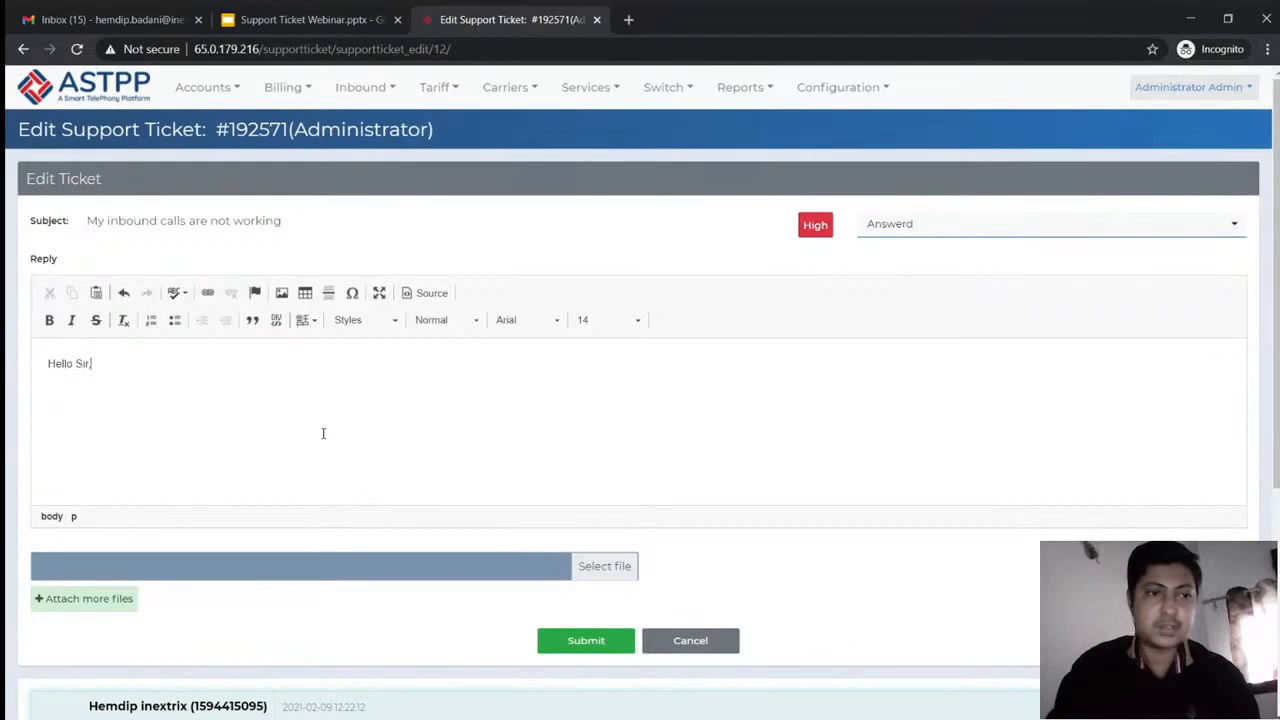
{"action": "type", "text": ","}
{"action": "key", "text": "Return"}
{"action": "key", "text": "Return"}
{"action": "type", "text": "We have fixed "}
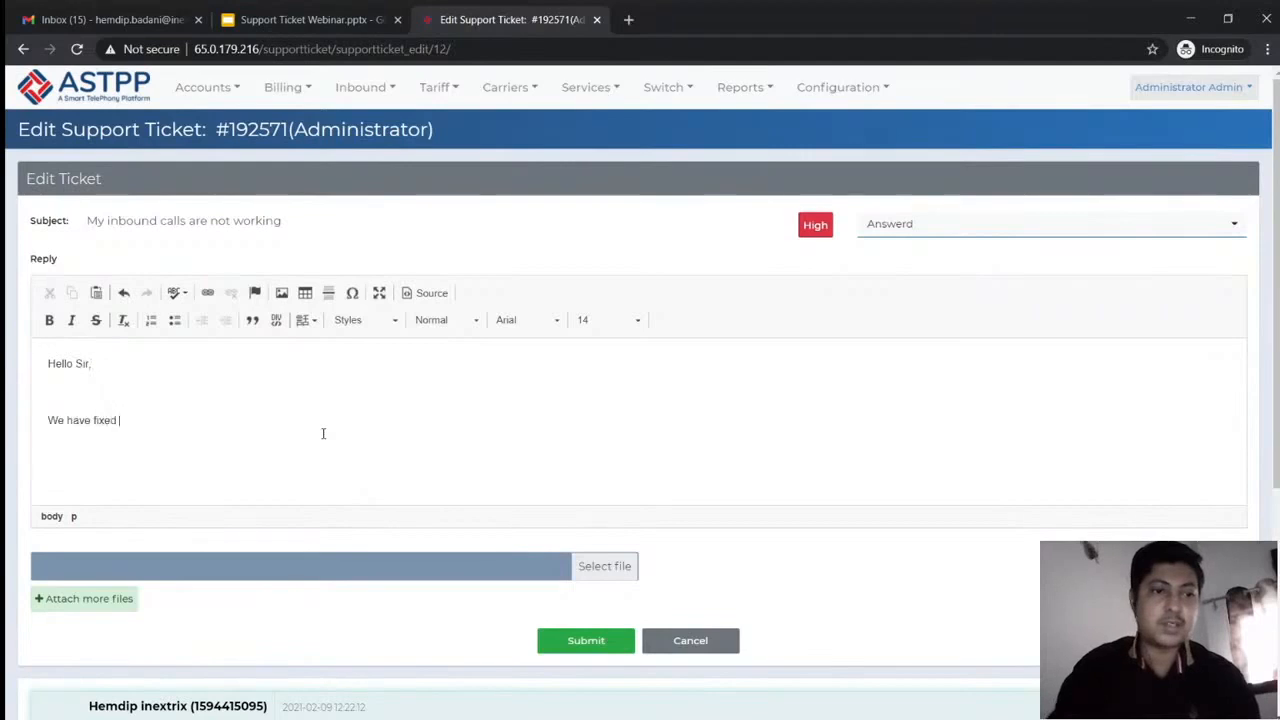
{"action": "type", "text": "your c"}
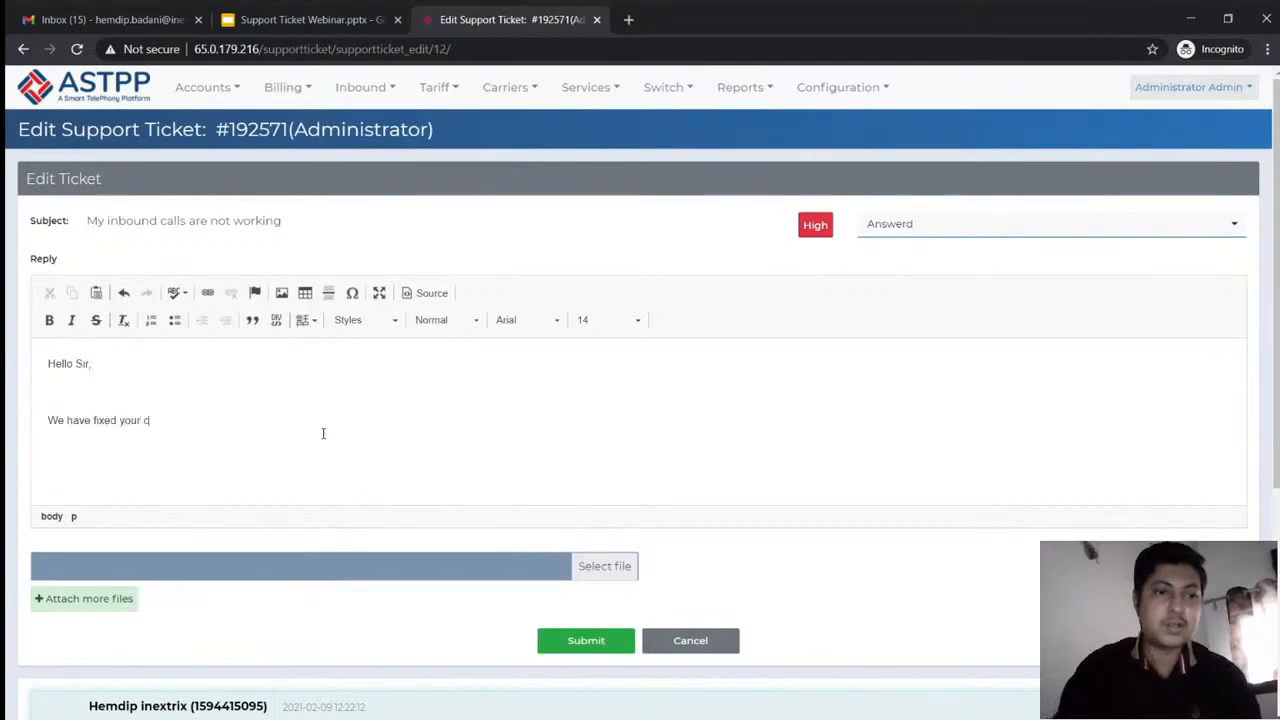
{"action": "type", "text": "oncern, "}
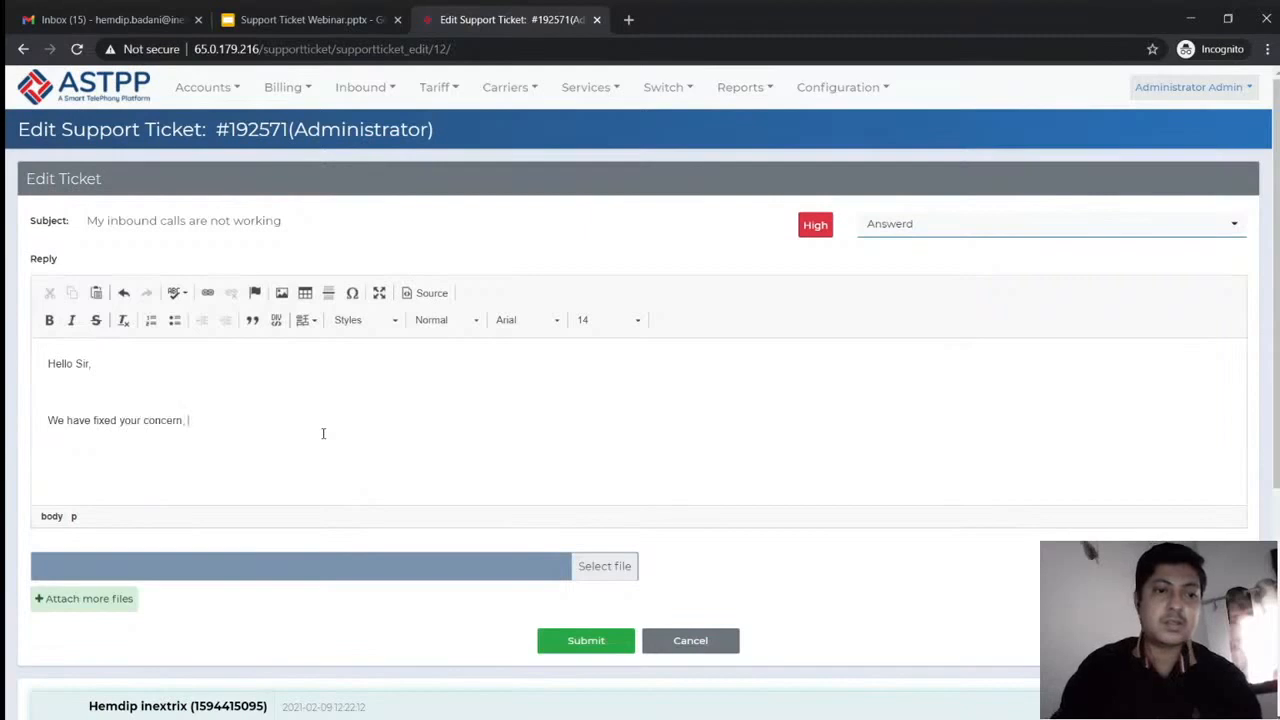
{"action": "type", "text": "you may"}
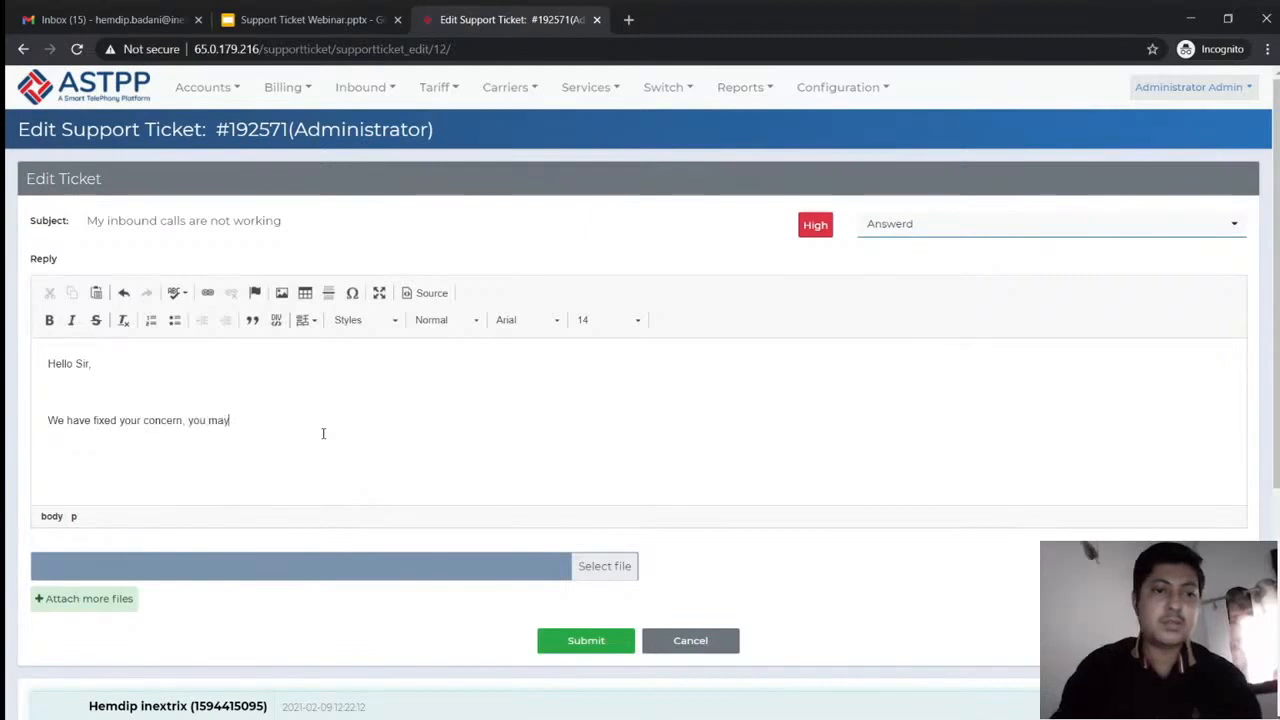
{"action": "type", "text": " not face this issue"}
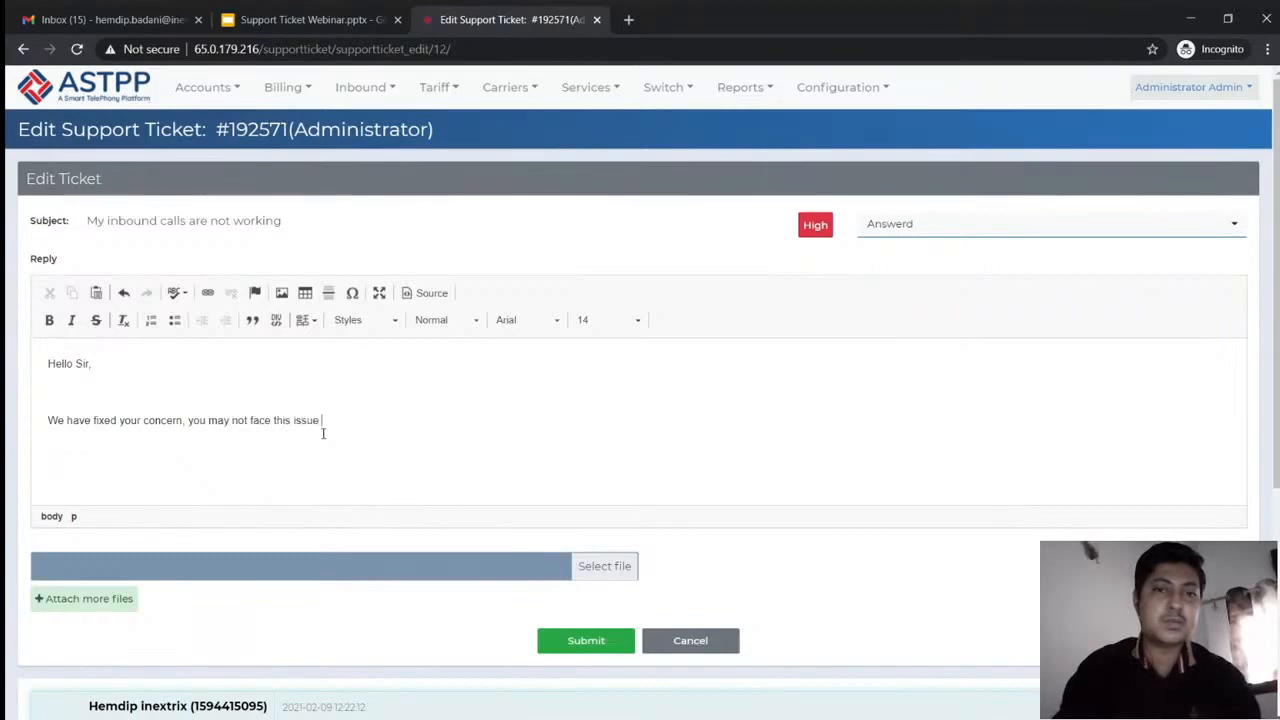
{"action": "type", "text": " now"}
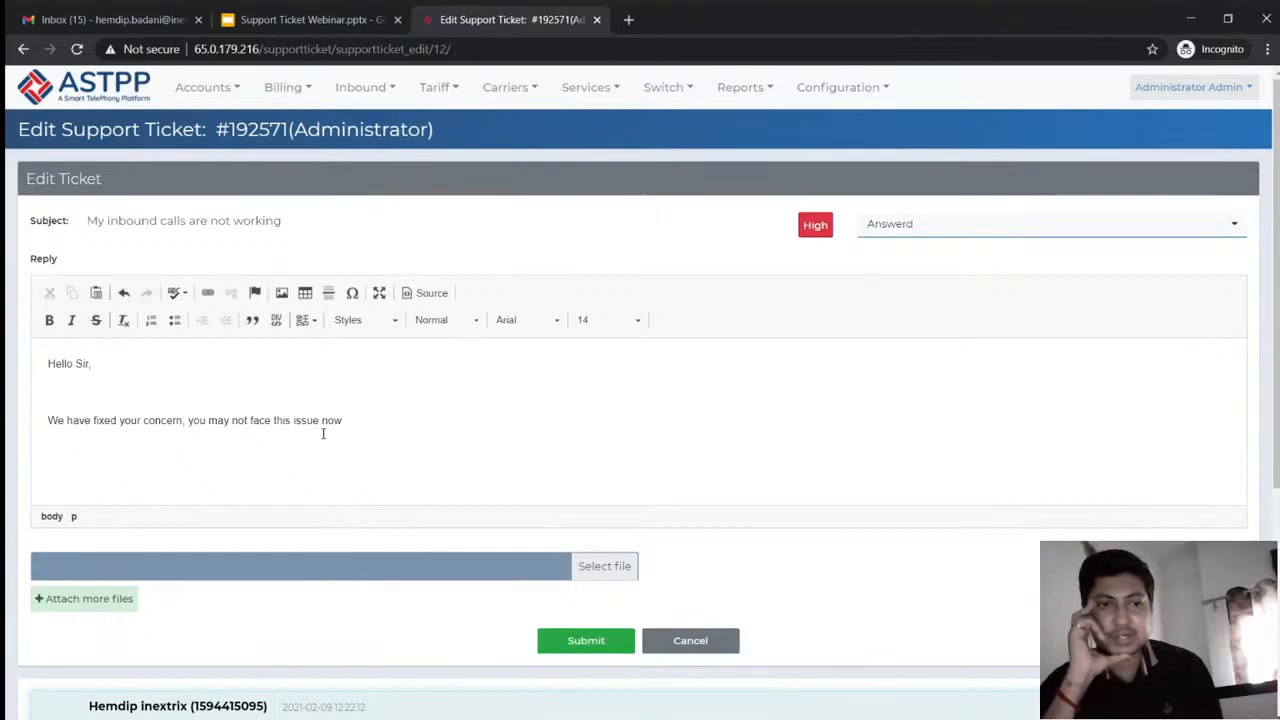
{"action": "left_click", "coordinate": [927, 230]}
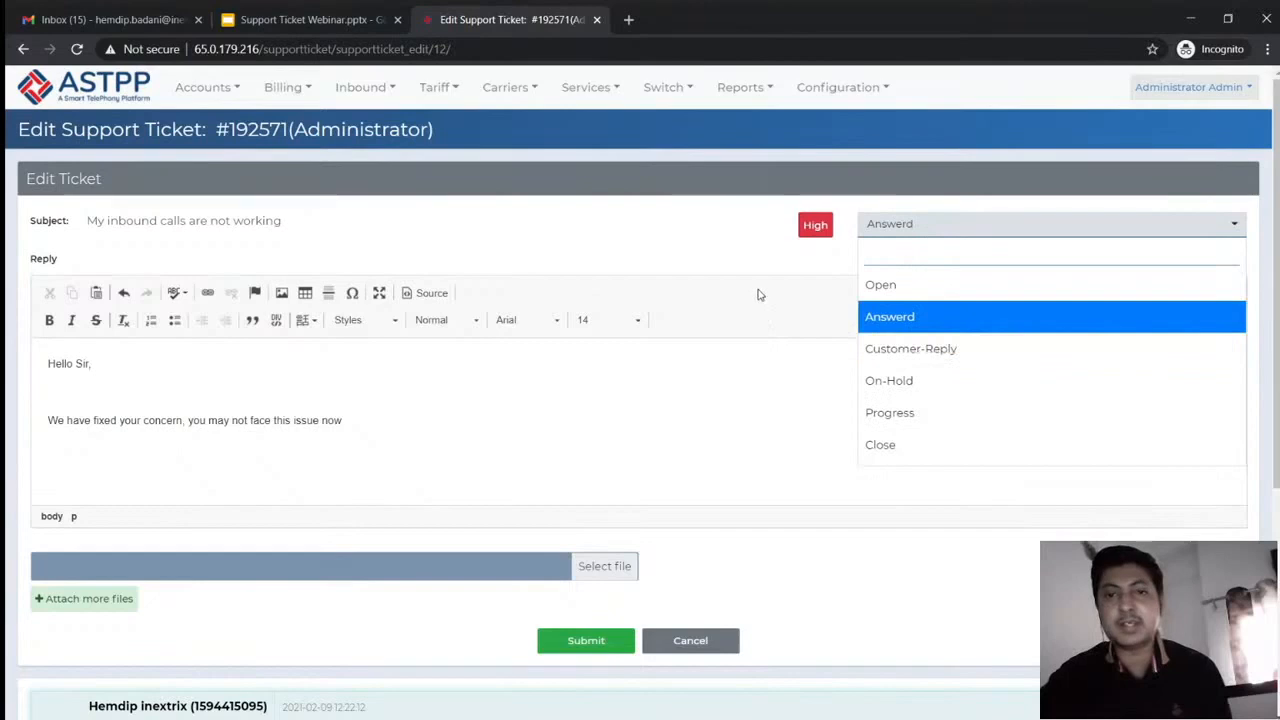
{"action": "left_click", "coordinate": [884, 238]}
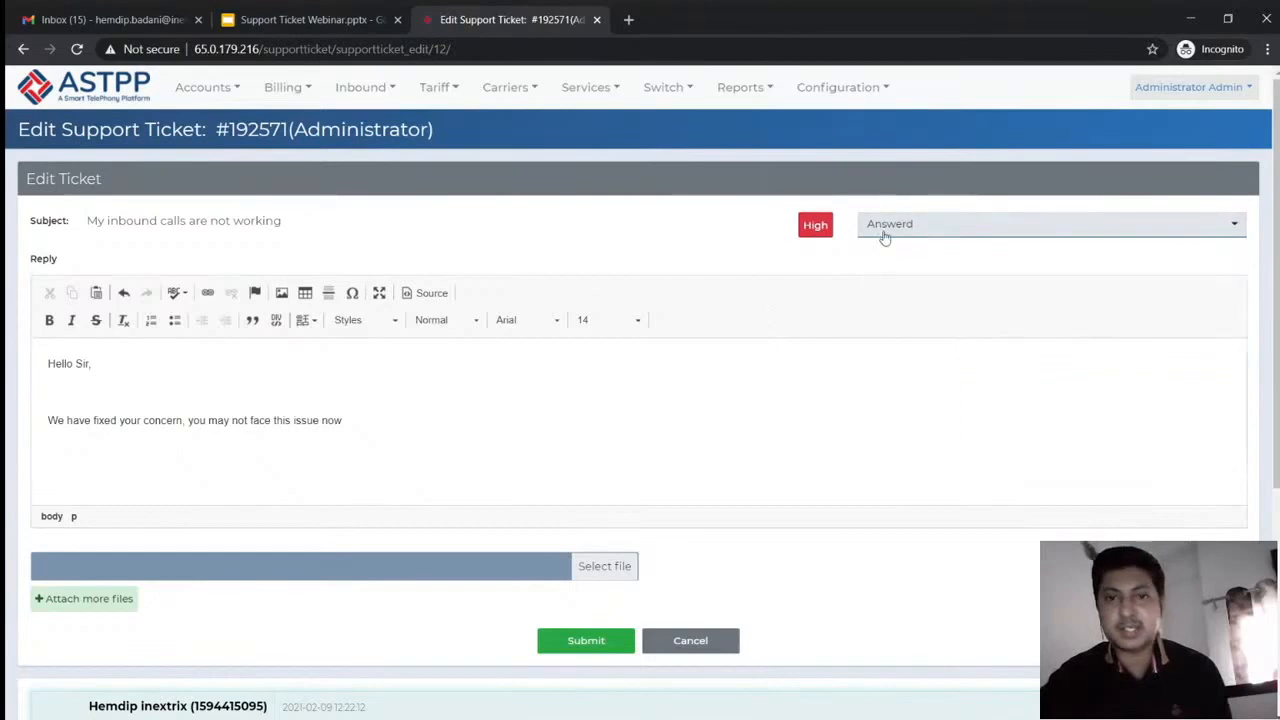
{"action": "left_click", "coordinate": [585, 640]}
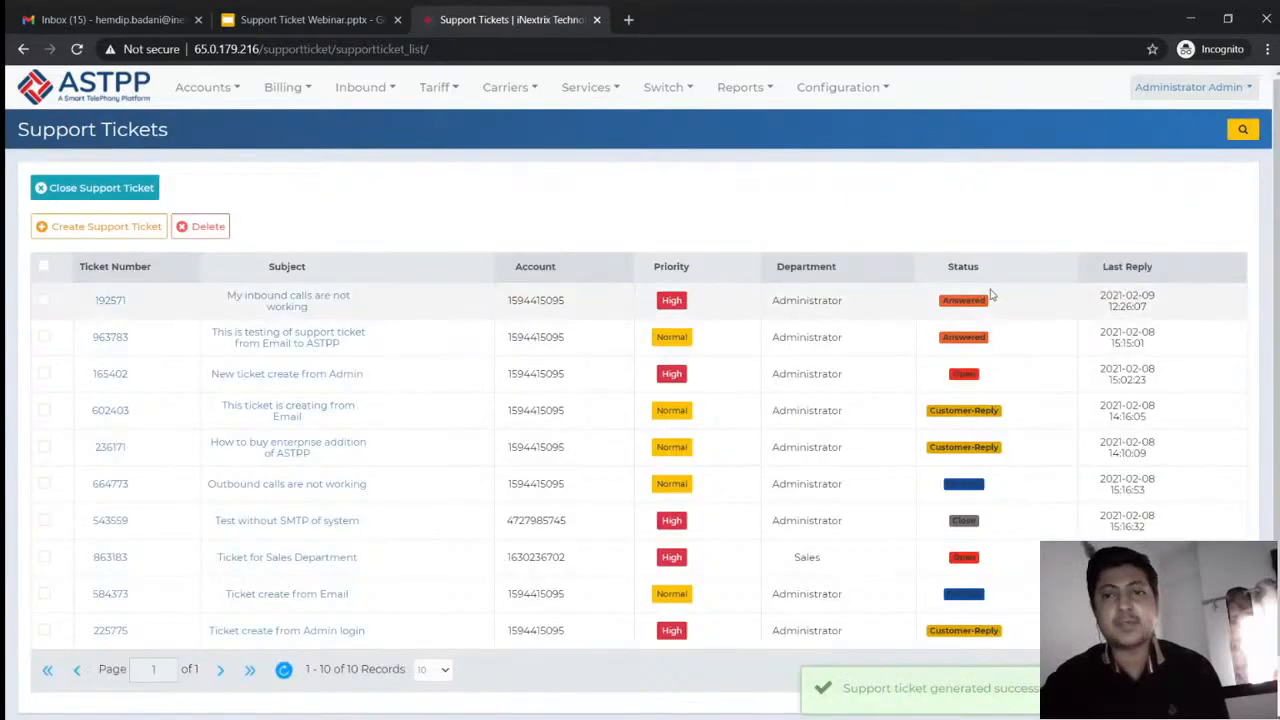
Close ticket 664773 'Outbound calls are not working' and confirm with OK
{"action": "double_click", "coordinate": [956, 304]}
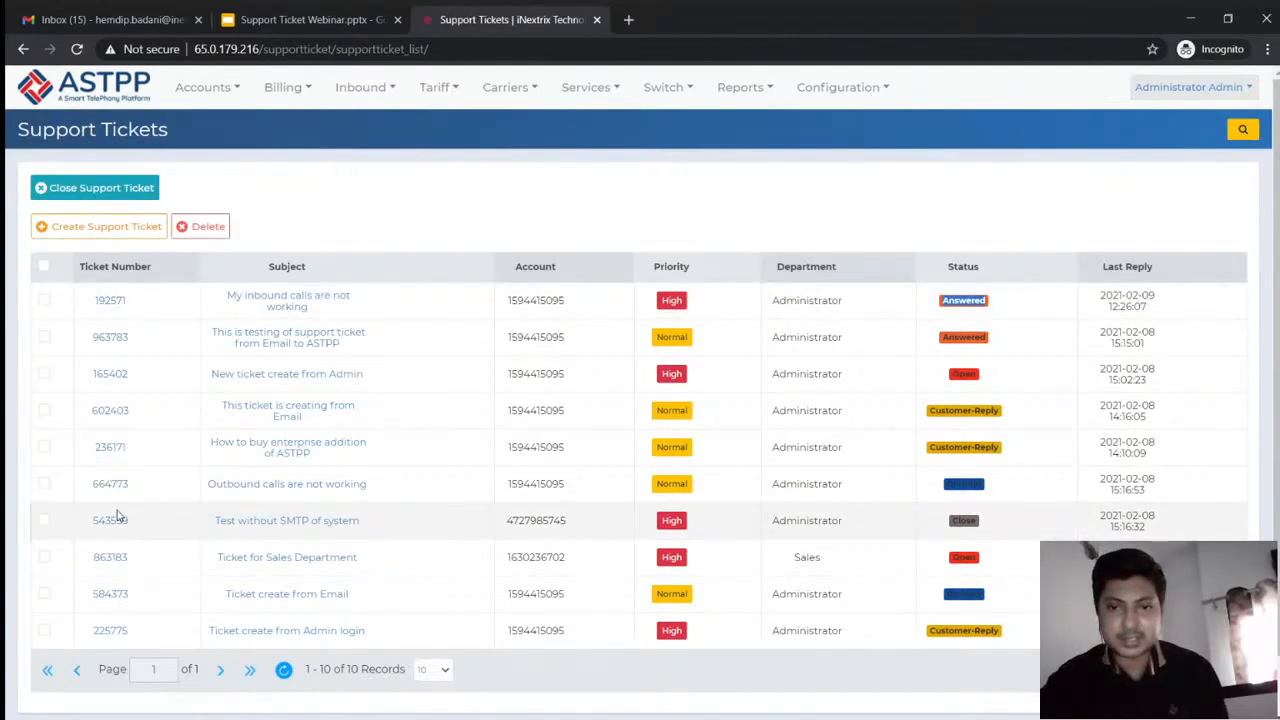
{"action": "left_click", "coordinate": [43, 484]}
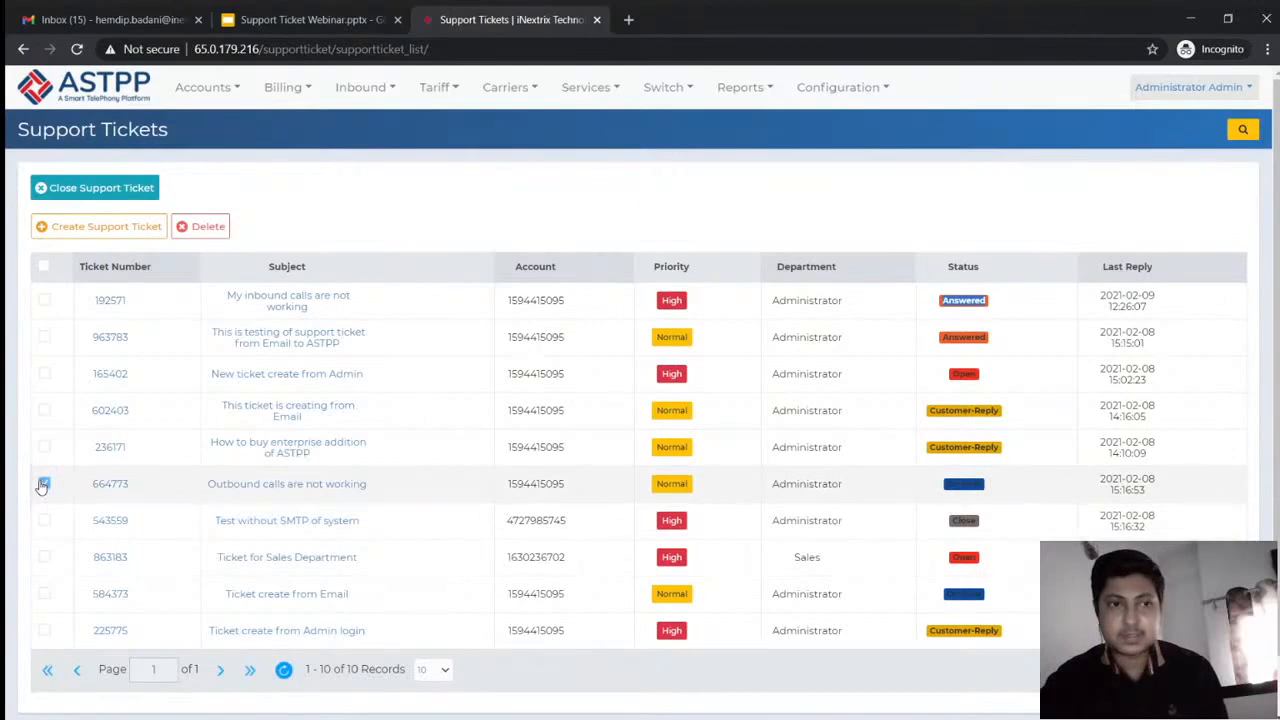
{"action": "left_click", "coordinate": [95, 190]}
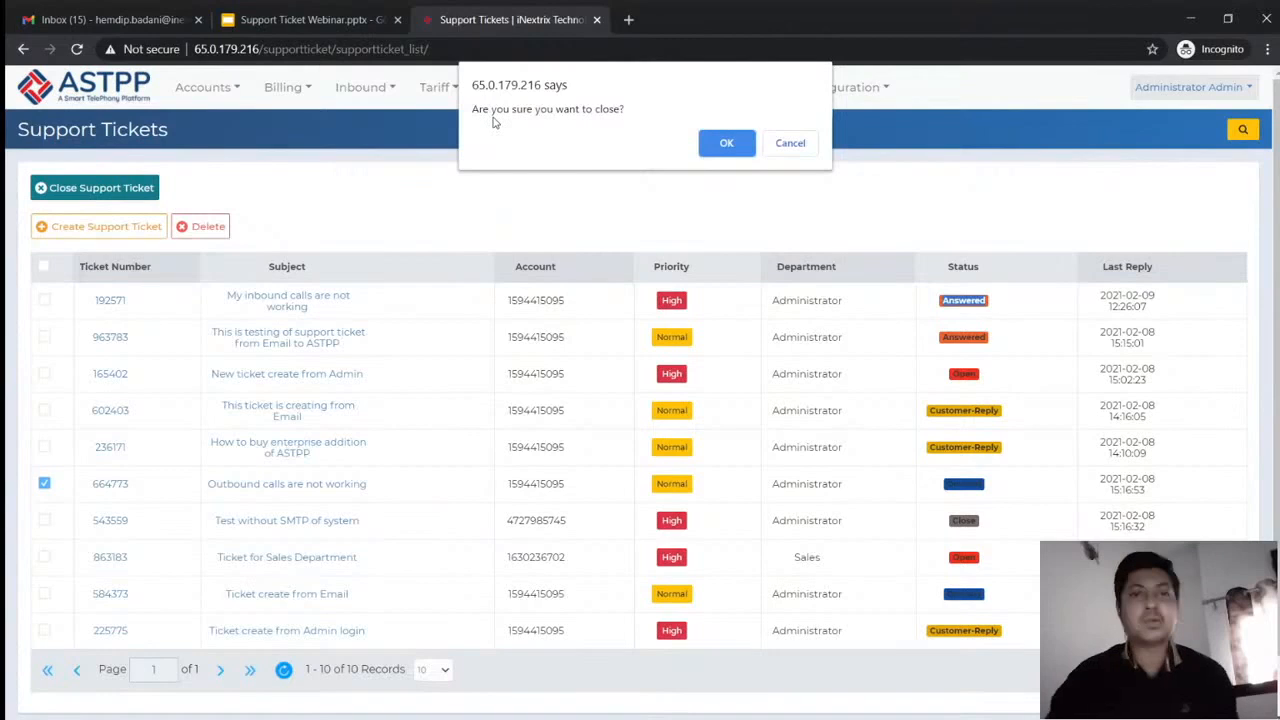
{"action": "left_click", "coordinate": [727, 145]}
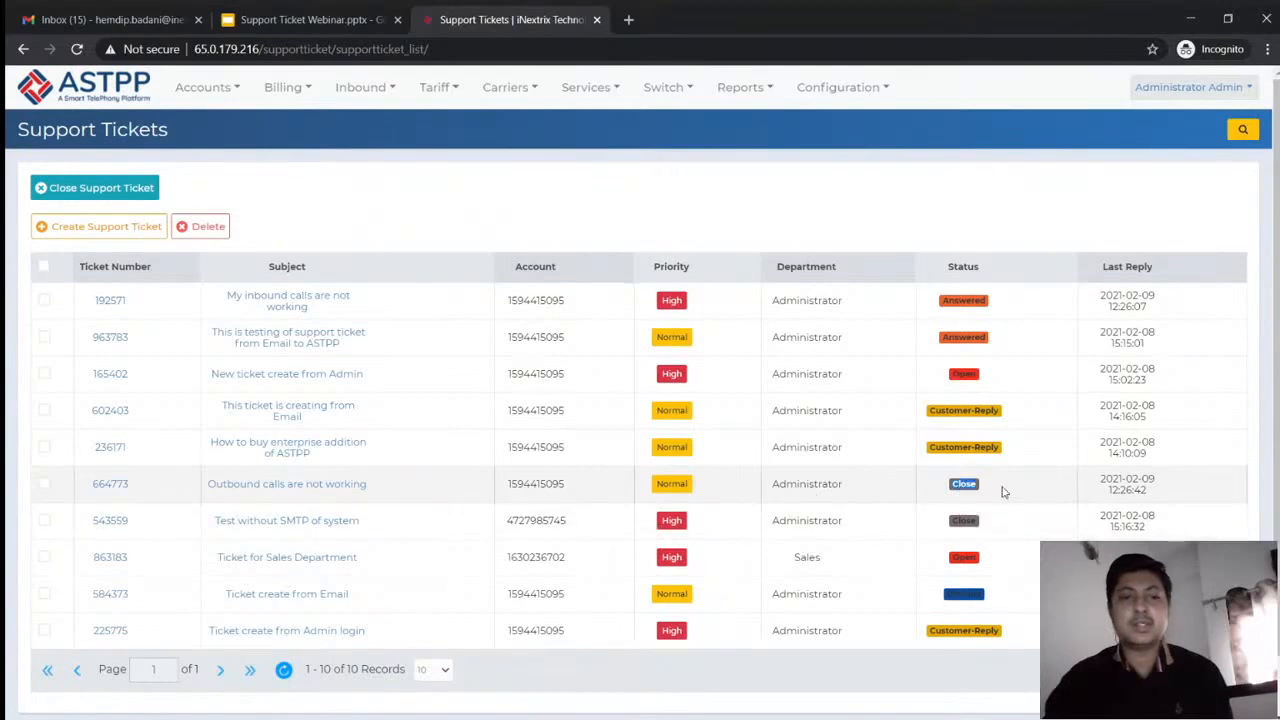
{"action": "left_click", "coordinate": [110, 301]}
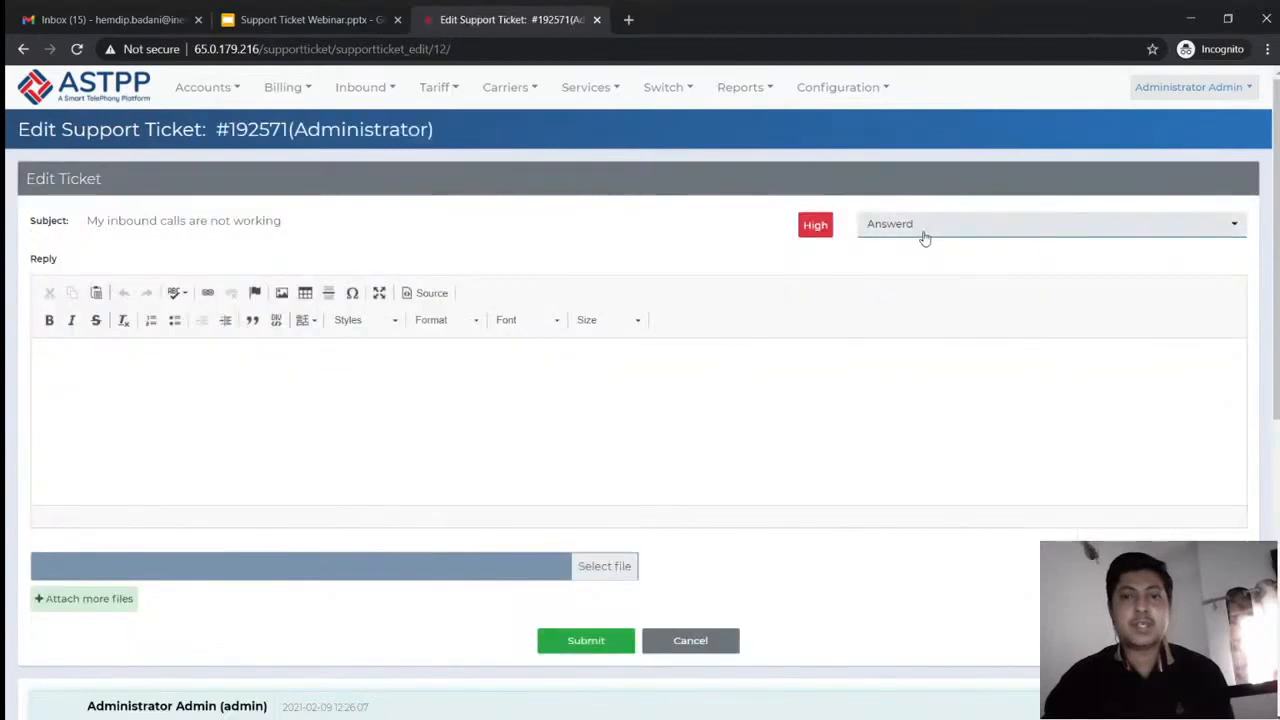
{"action": "left_click", "coordinate": [925, 236]}
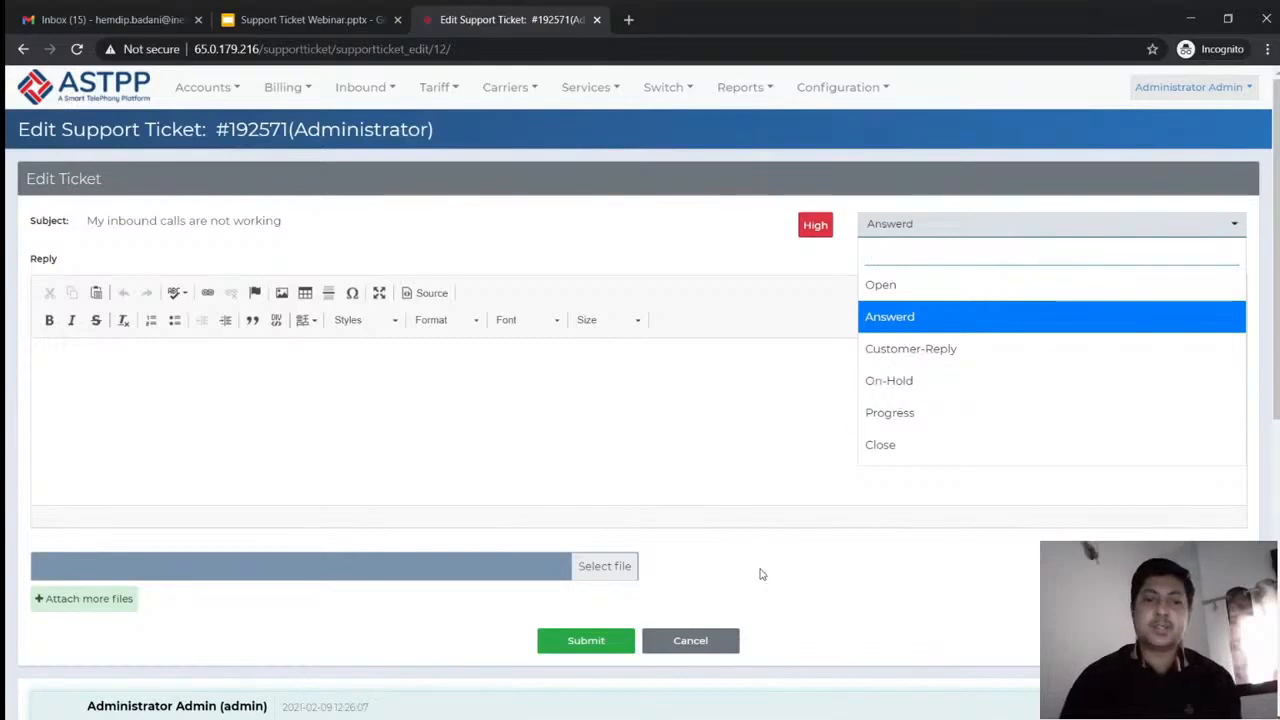
{"action": "left_click", "coordinate": [690, 641]}
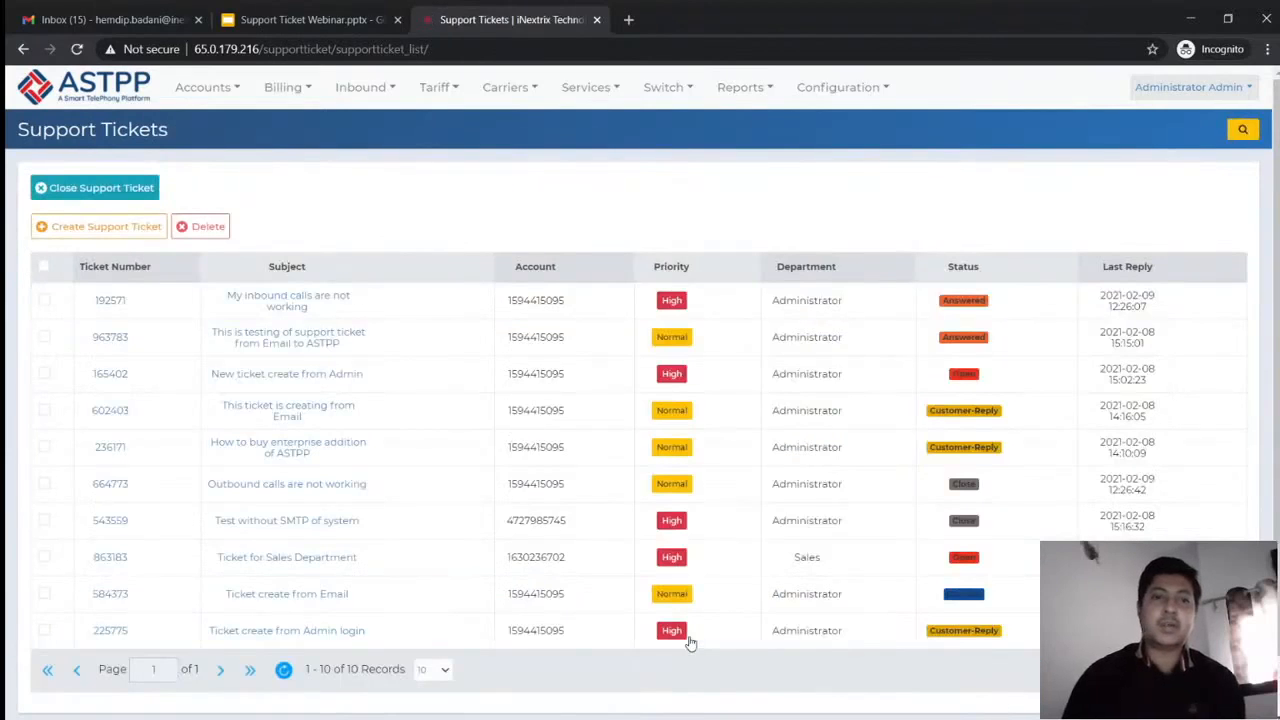
{"action": "scroll", "coordinate": [690, 643], "scroll_direction": "down", "scroll_amount": 1}
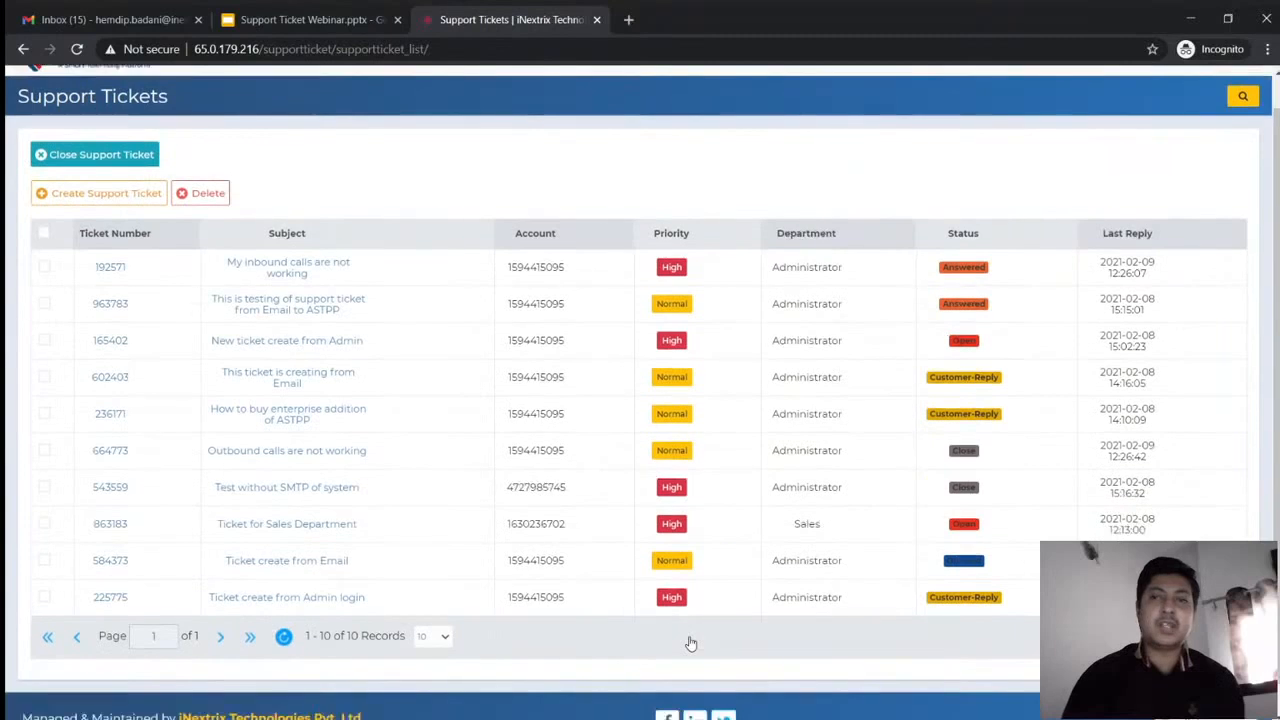
{"action": "scroll", "coordinate": [690, 643], "scroll_direction": "up", "scroll_amount": 1}
{"action": "mouse_move", "coordinate": [204, 93]}
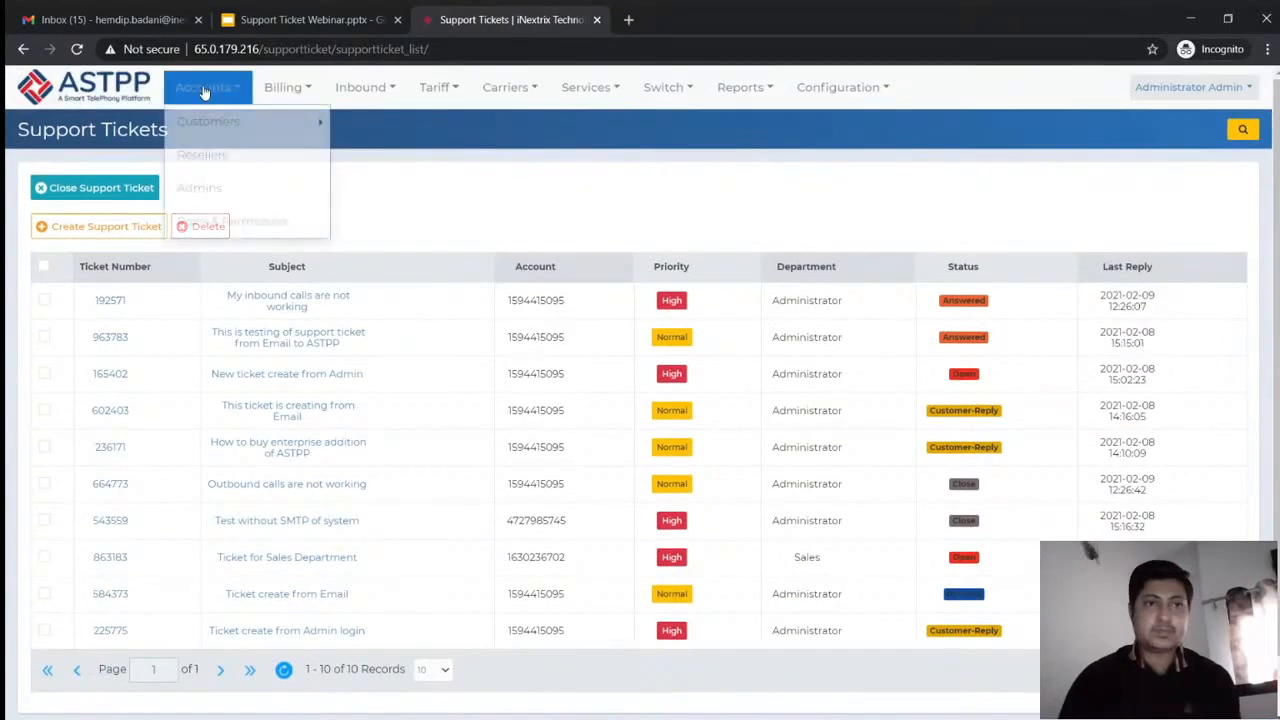
Create reseller 'dummyreseller' with an e-mail address under Accounts > Resellers and save it
{"action": "mouse_move", "coordinate": [212, 128]}
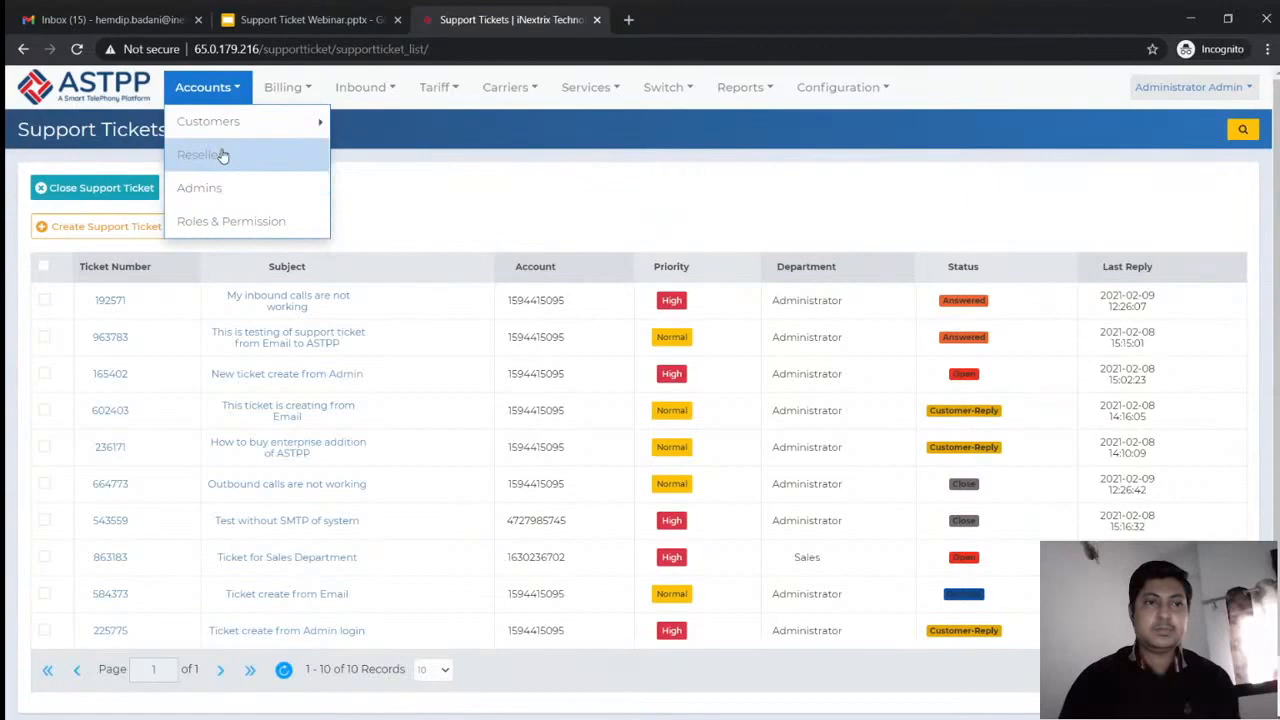
{"action": "left_click", "coordinate": [210, 155]}
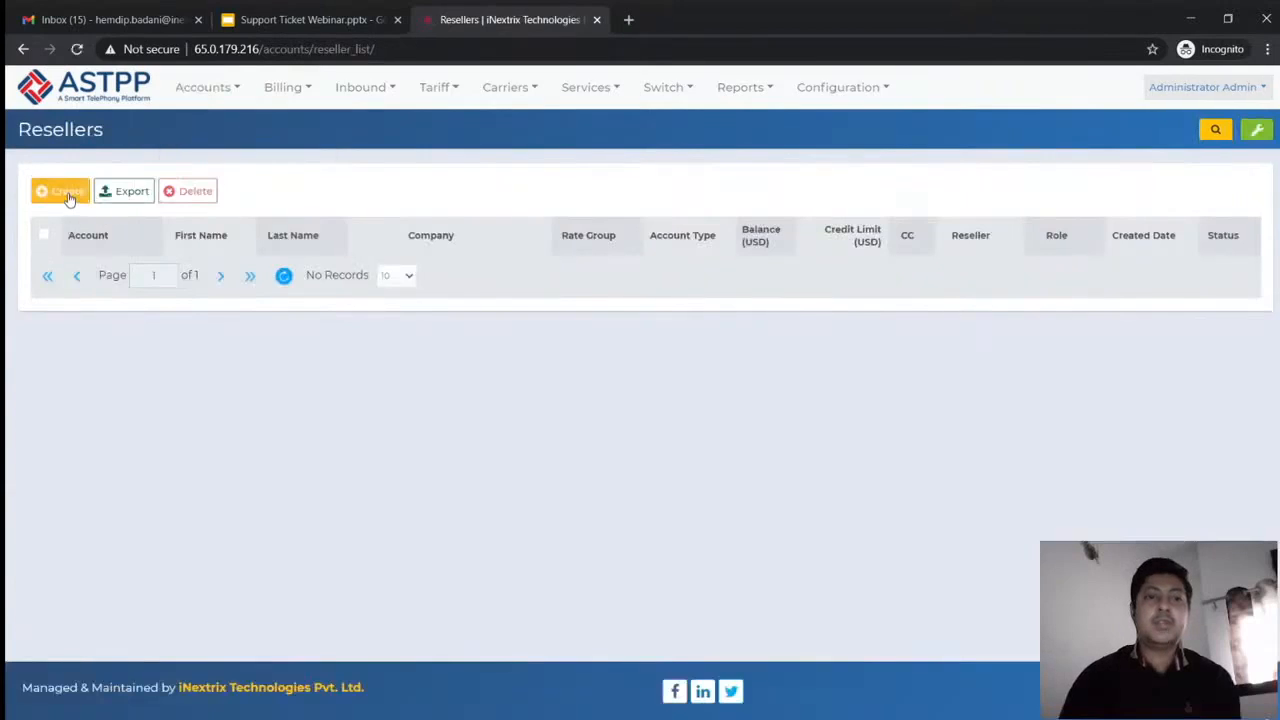
{"action": "left_click", "coordinate": [66, 196]}
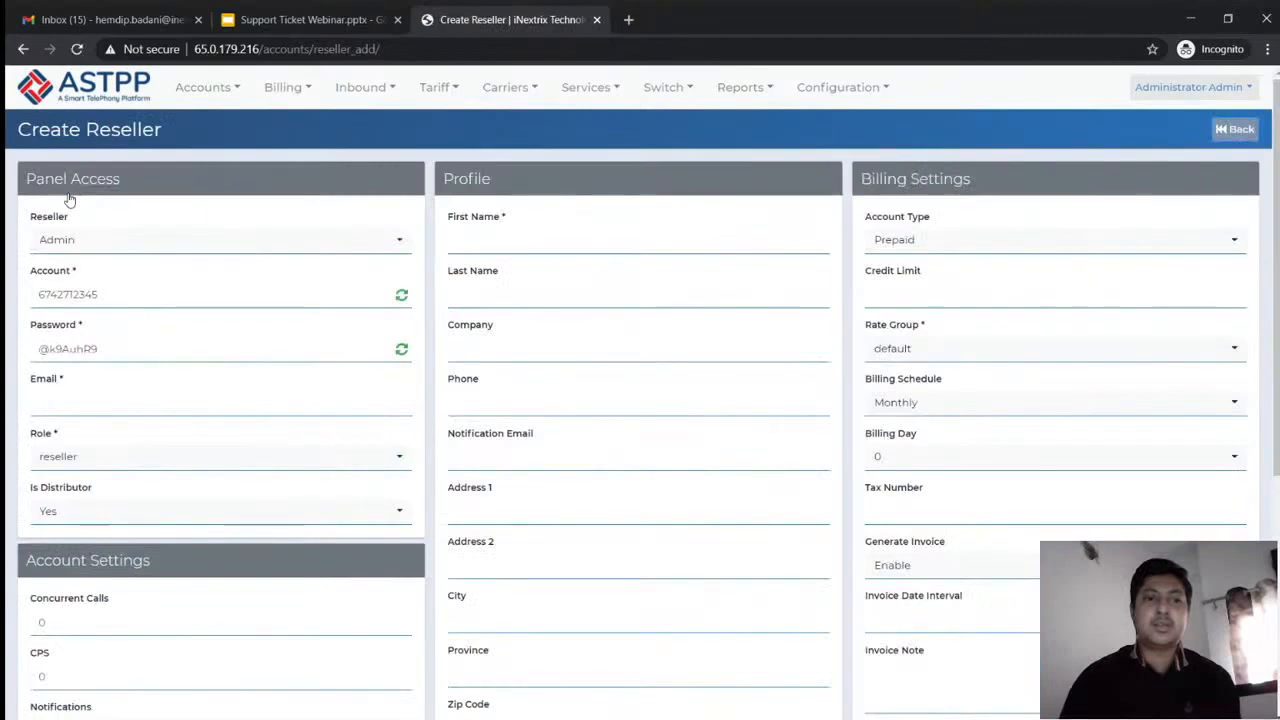
{"action": "left_click", "coordinate": [150, 410]}
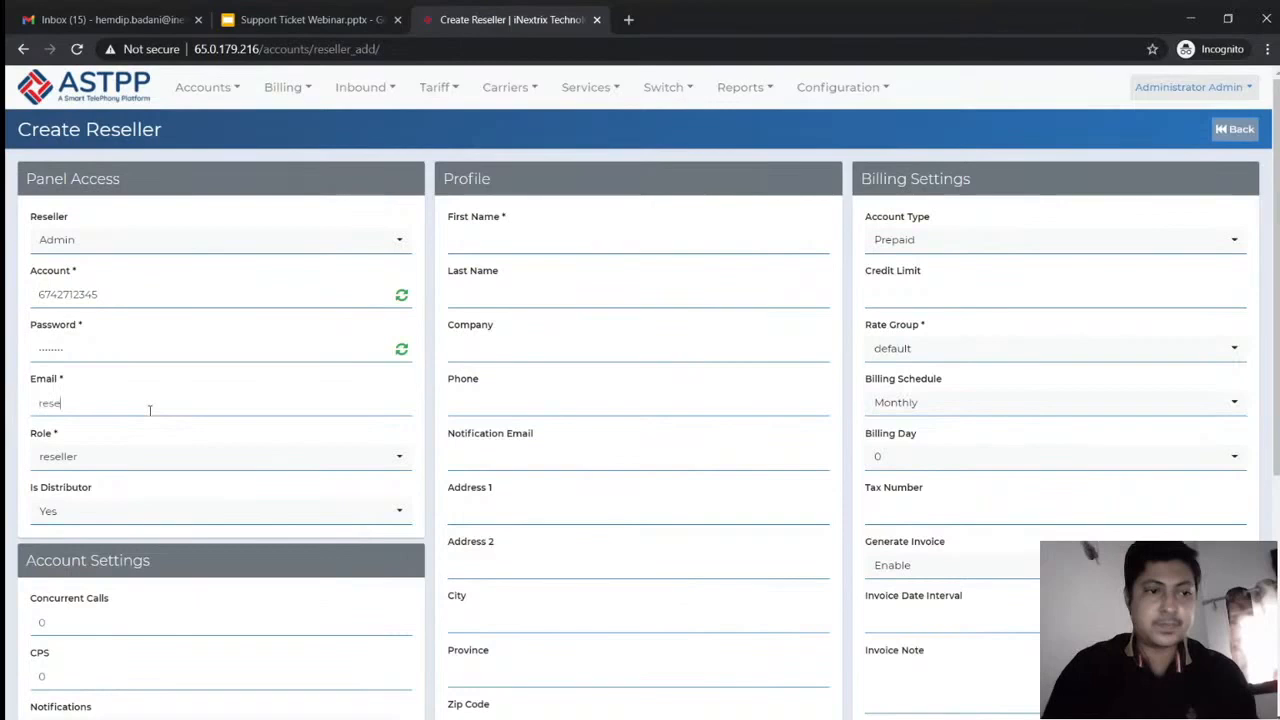
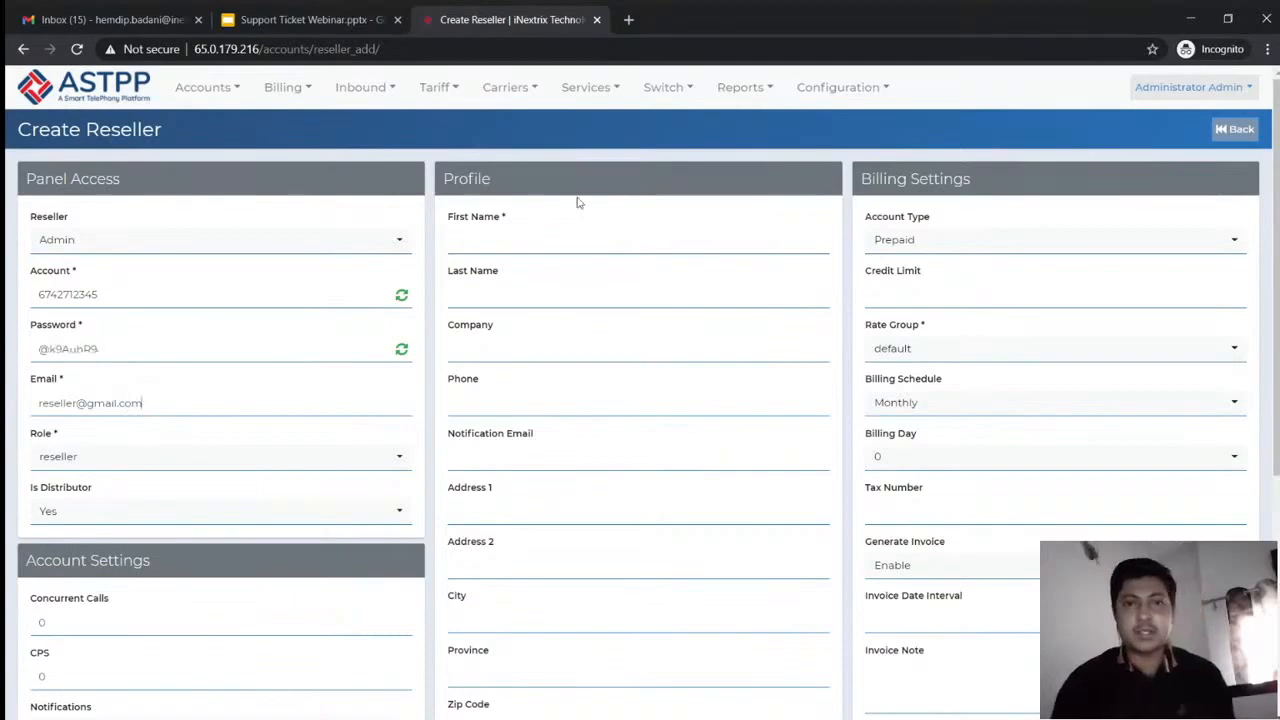
{"action": "left_click", "coordinate": [571, 237]}
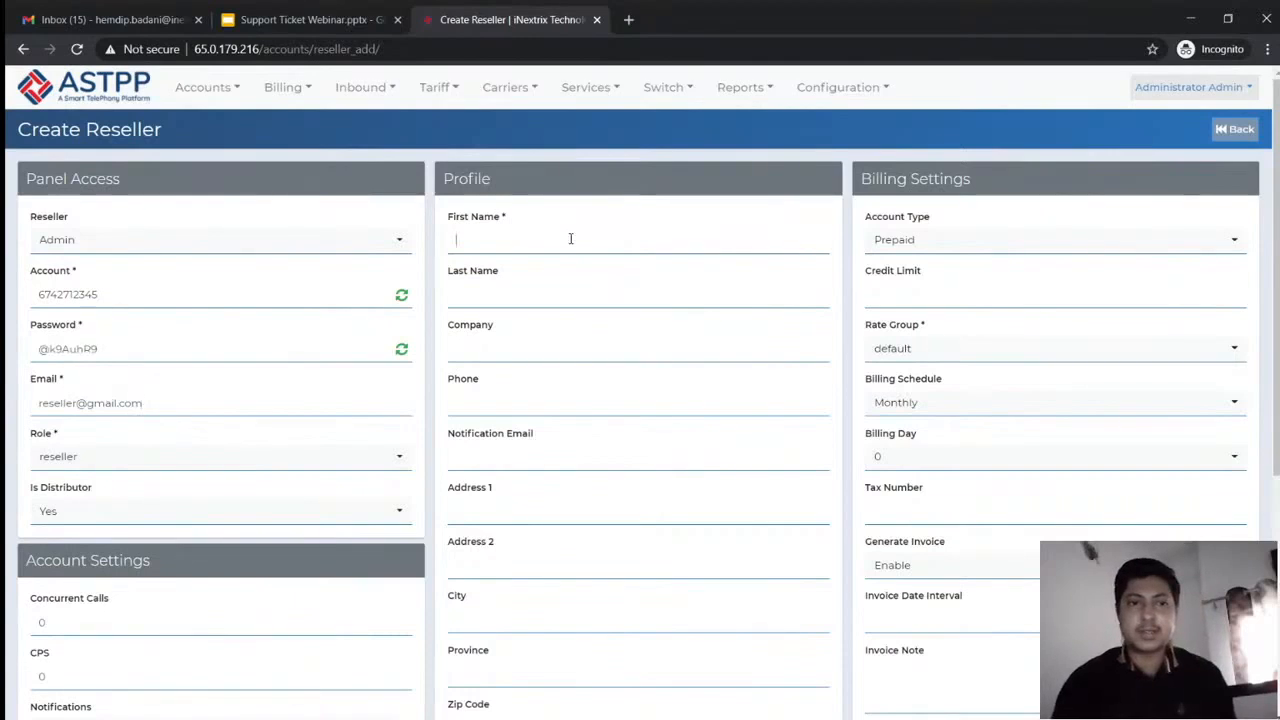
{"action": "type", "text": "dummy"}
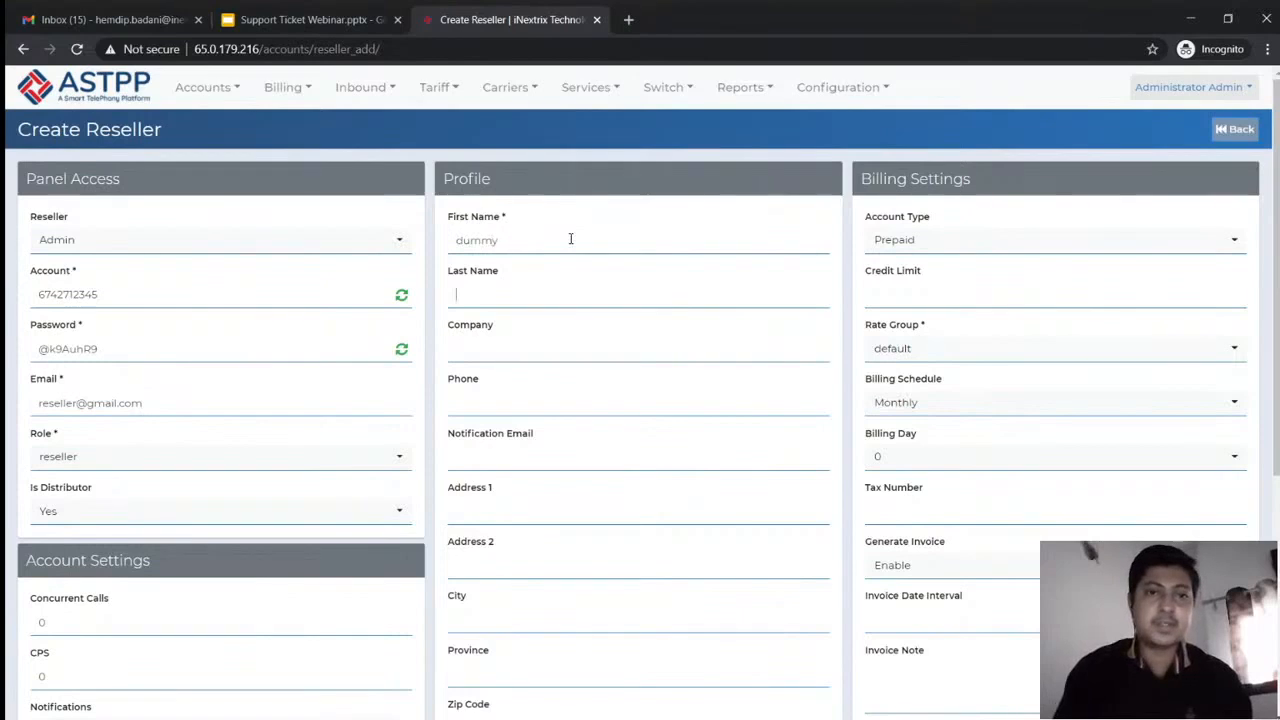
{"action": "type", "text": "reseller"}
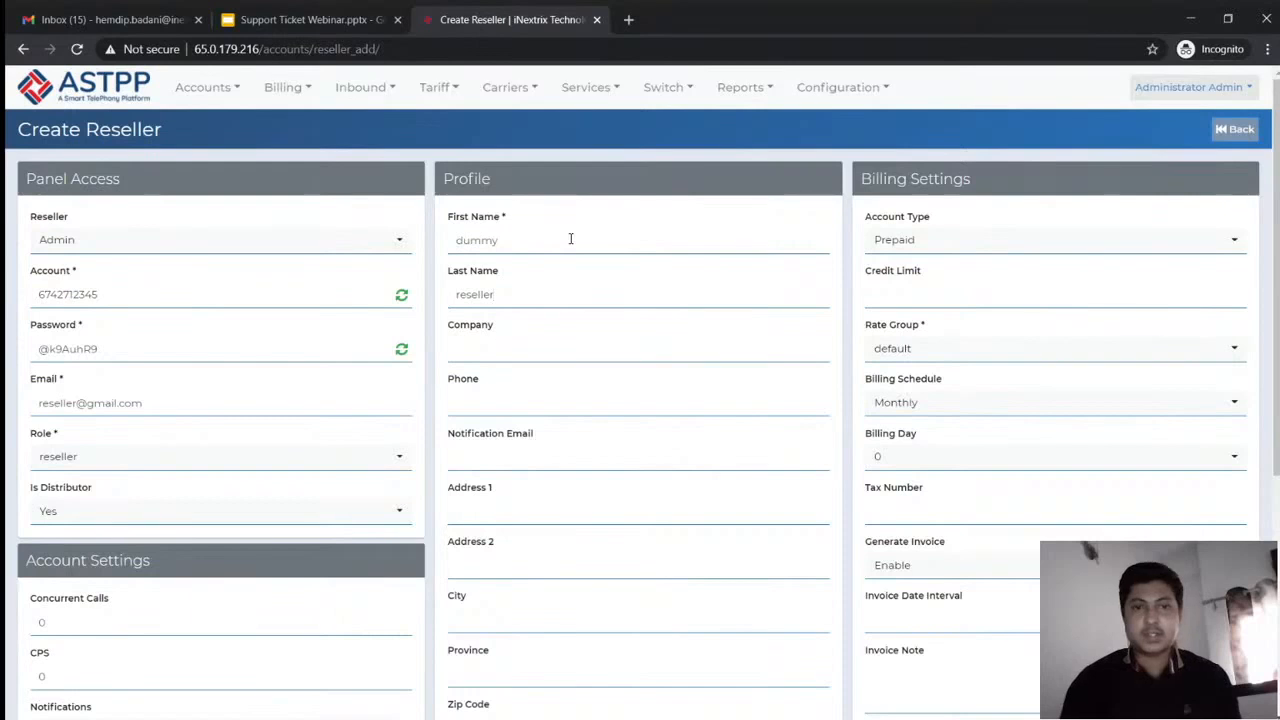
{"action": "scroll", "coordinate": [570, 238], "scroll_direction": "down", "scroll_amount": 1}
{"action": "scroll", "coordinate": [837, 303], "scroll_direction": "down", "scroll_amount": 4}
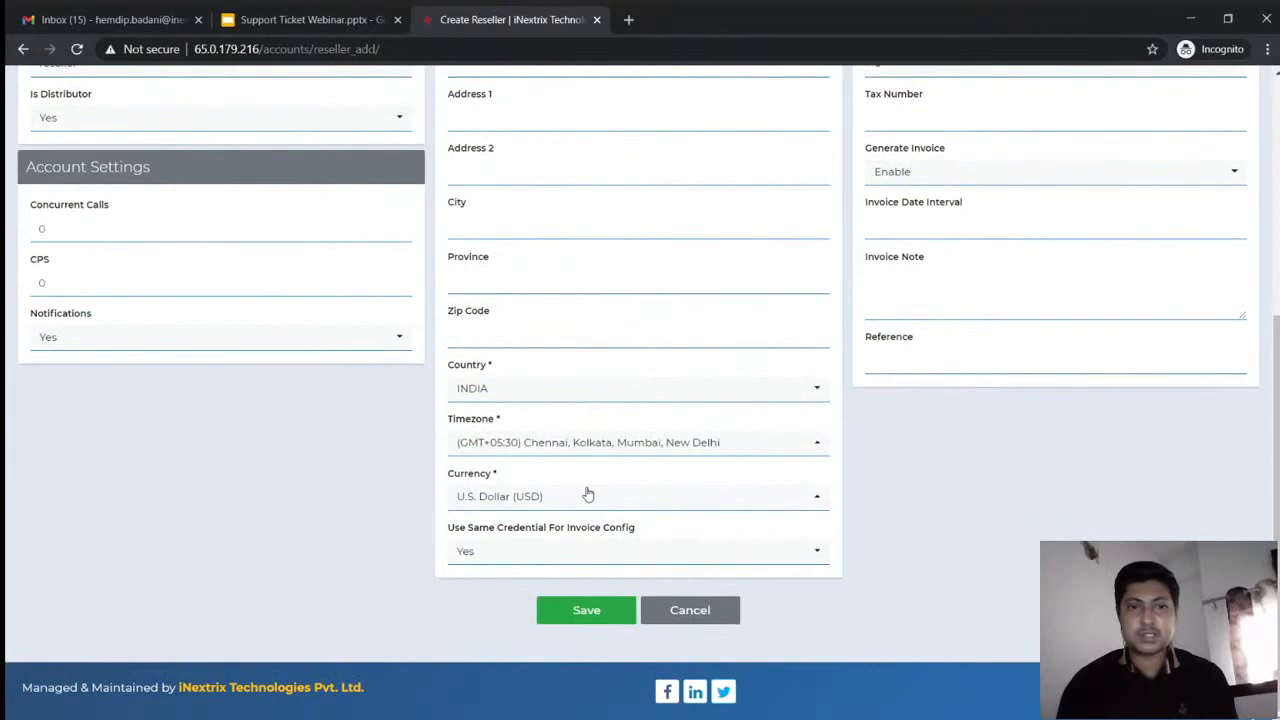
{"action": "left_click", "coordinate": [566, 609]}
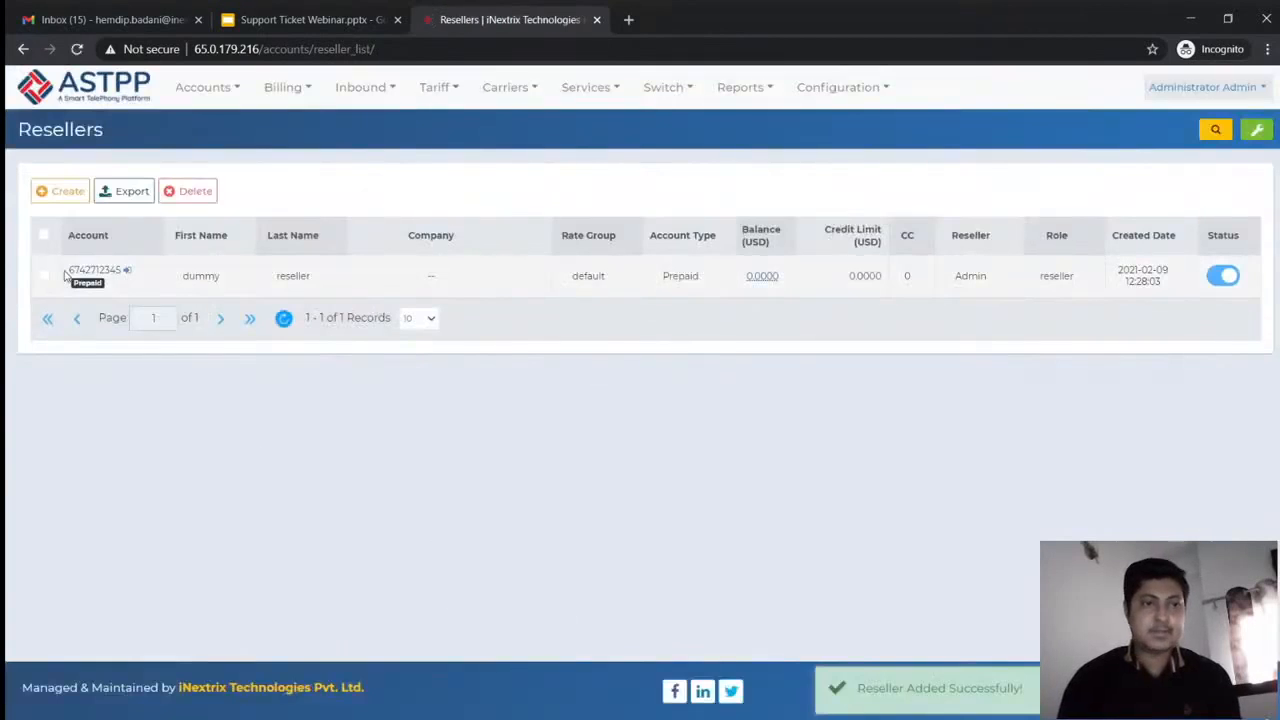
{"action": "left_click", "coordinate": [124, 271]}
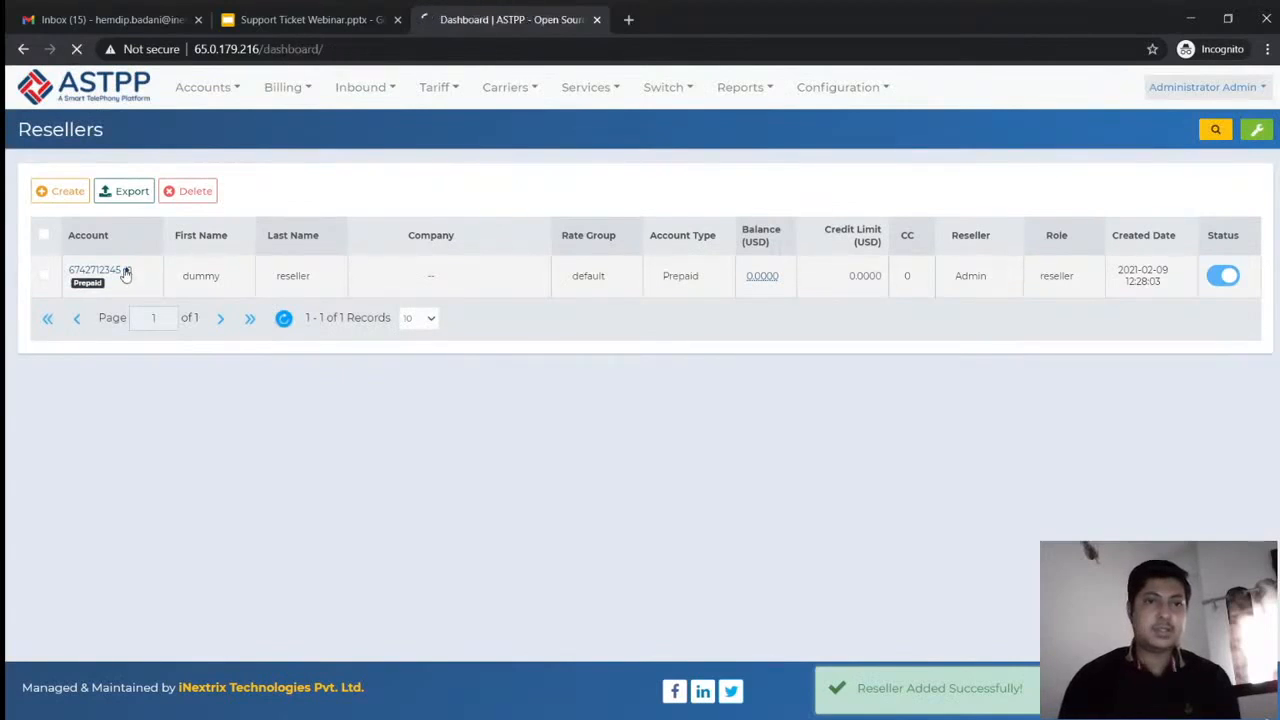
Log out of the reseller account and open the administrator's Roles & Permission list
{"action": "mouse_move", "coordinate": [537, 98]}
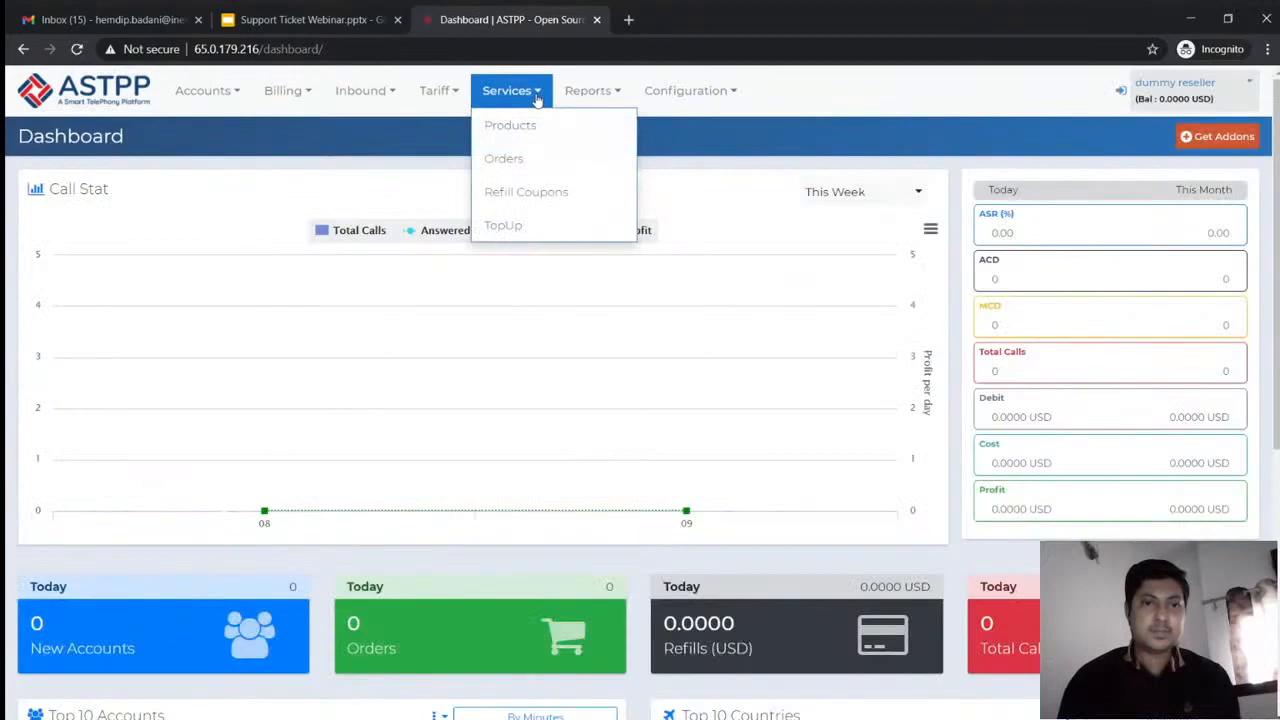
{"action": "mouse_move", "coordinate": [697, 100]}
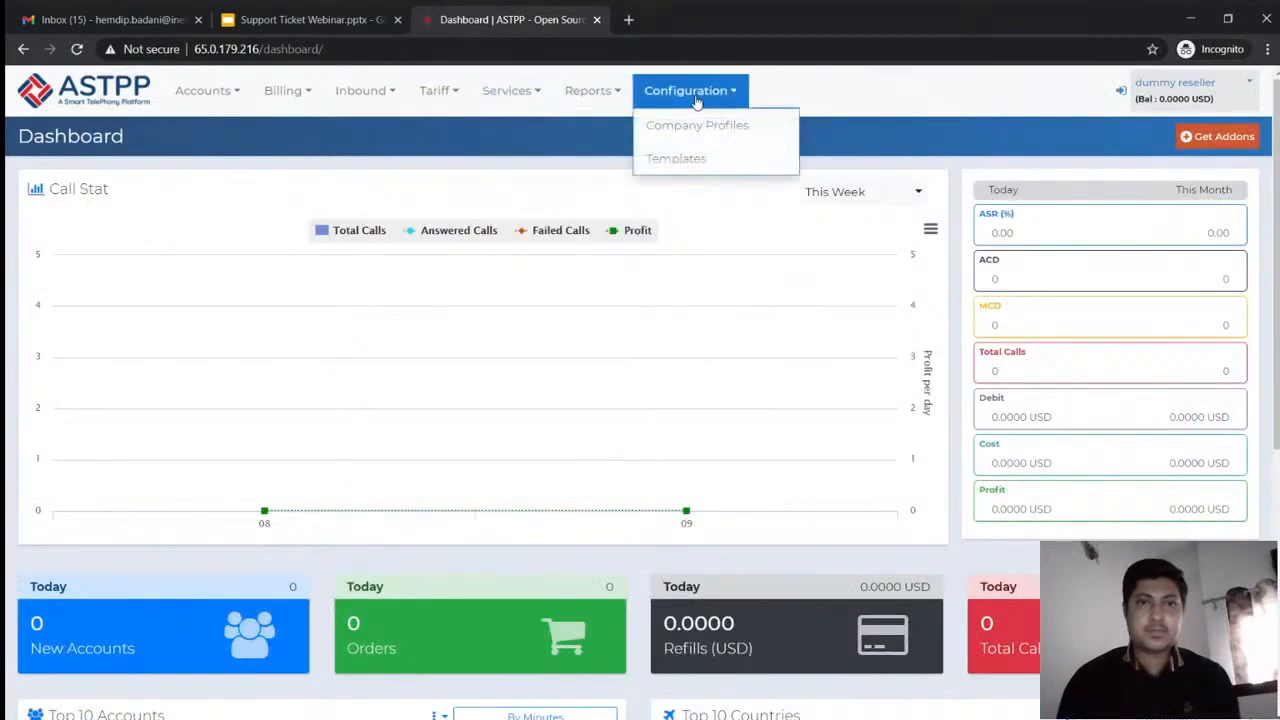
{"action": "left_click", "coordinate": [1121, 91]}
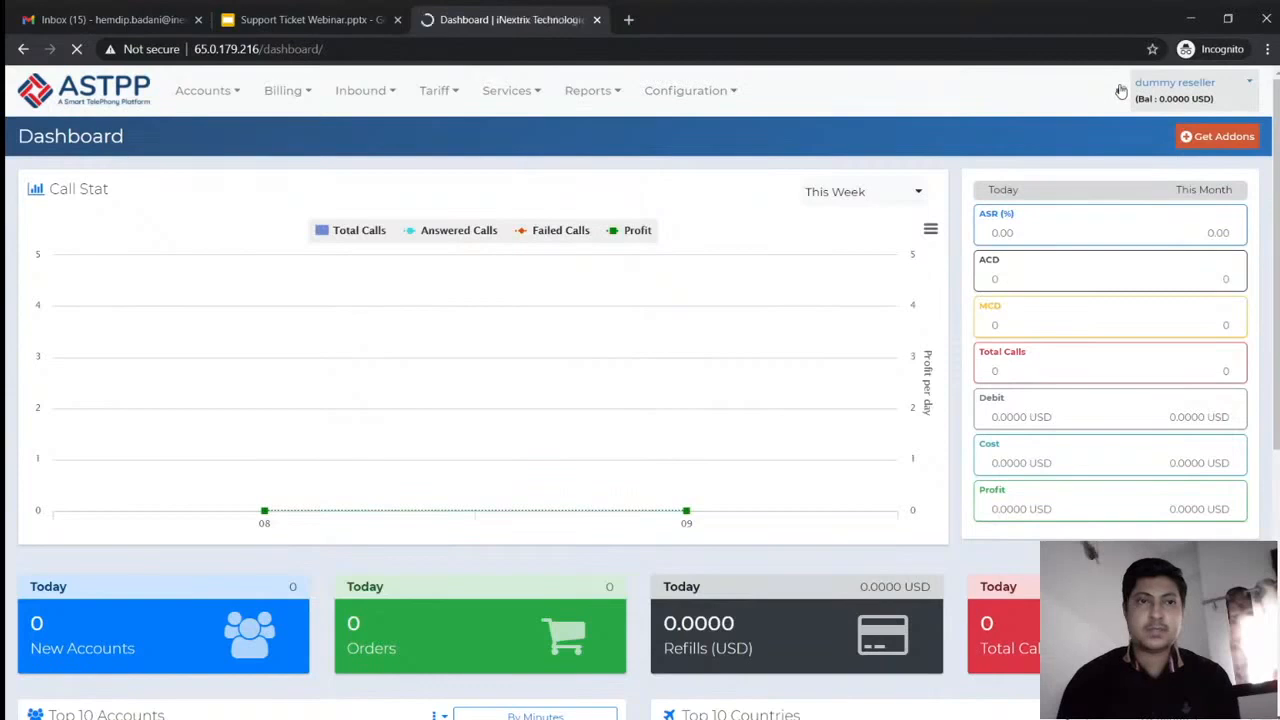
{"action": "mouse_move", "coordinate": [203, 88]}
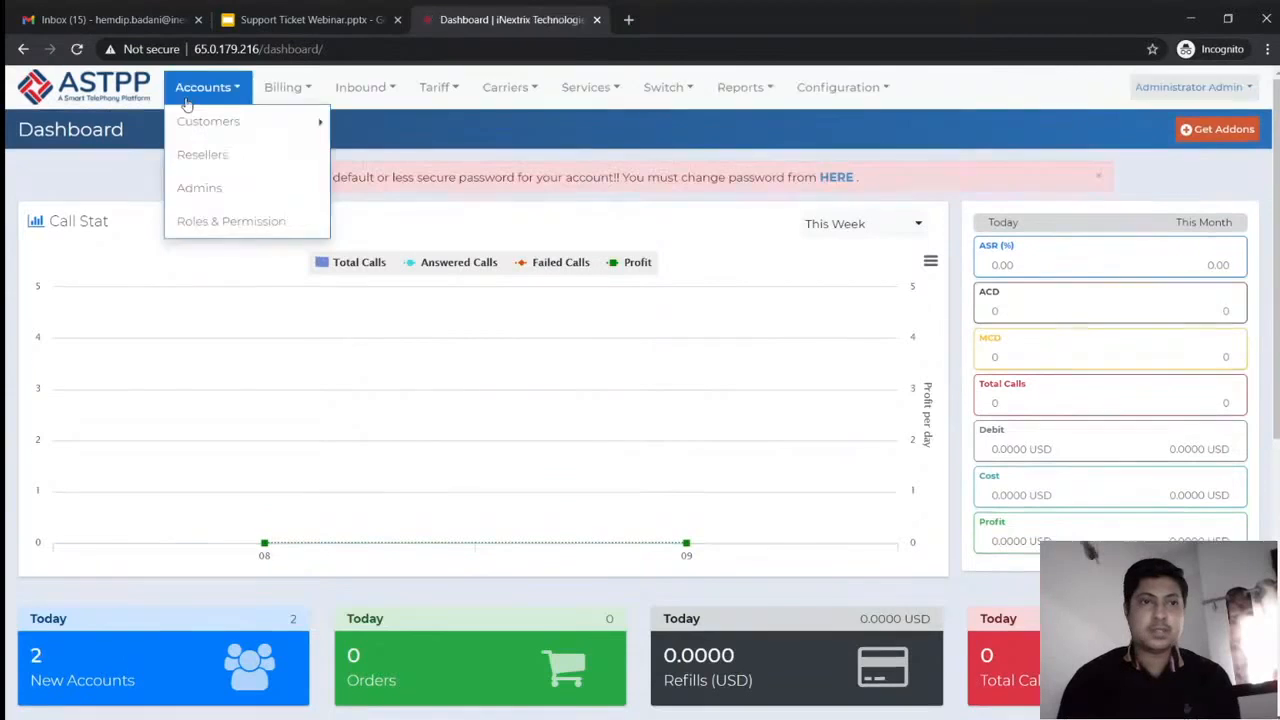
{"action": "left_click", "coordinate": [217, 223]}
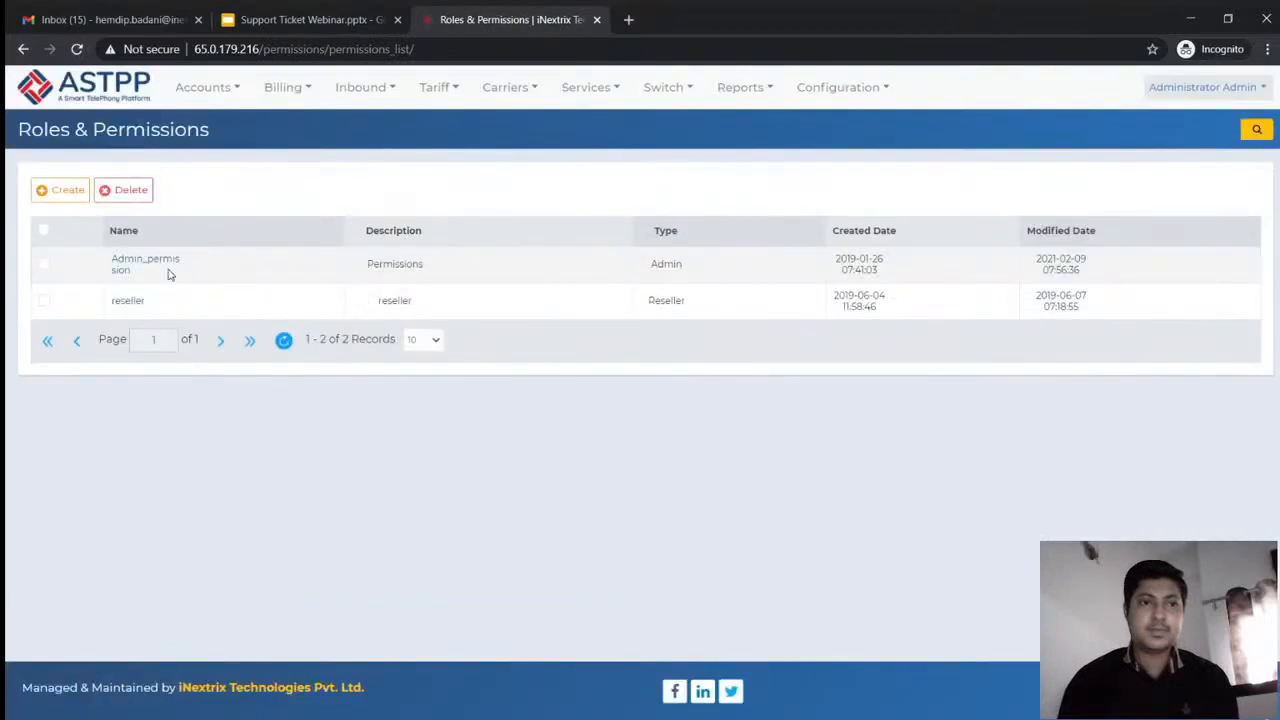
Enable Support Tickets under Services for the reseller role, save, and open the Resellers list
{"action": "left_click", "coordinate": [128, 300]}
{"action": "scroll", "coordinate": [142, 307], "scroll_direction": "down", "scroll_amount": 1}
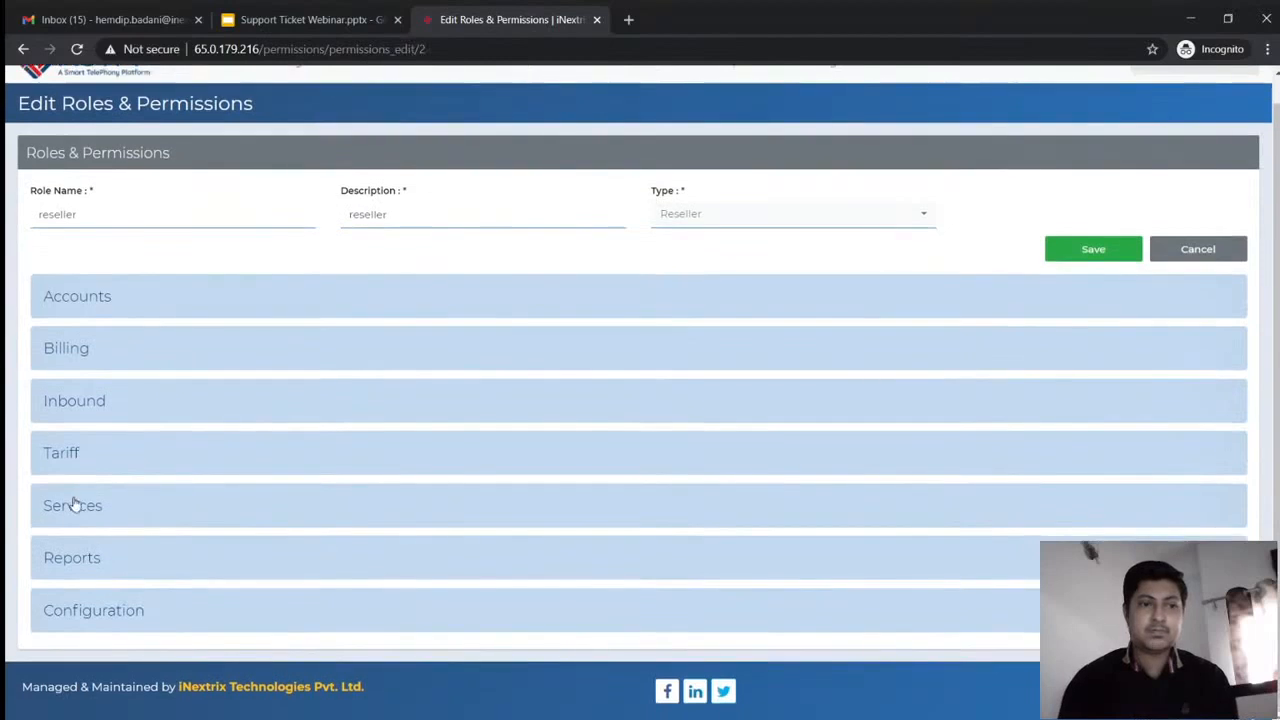
{"action": "left_click", "coordinate": [73, 505]}
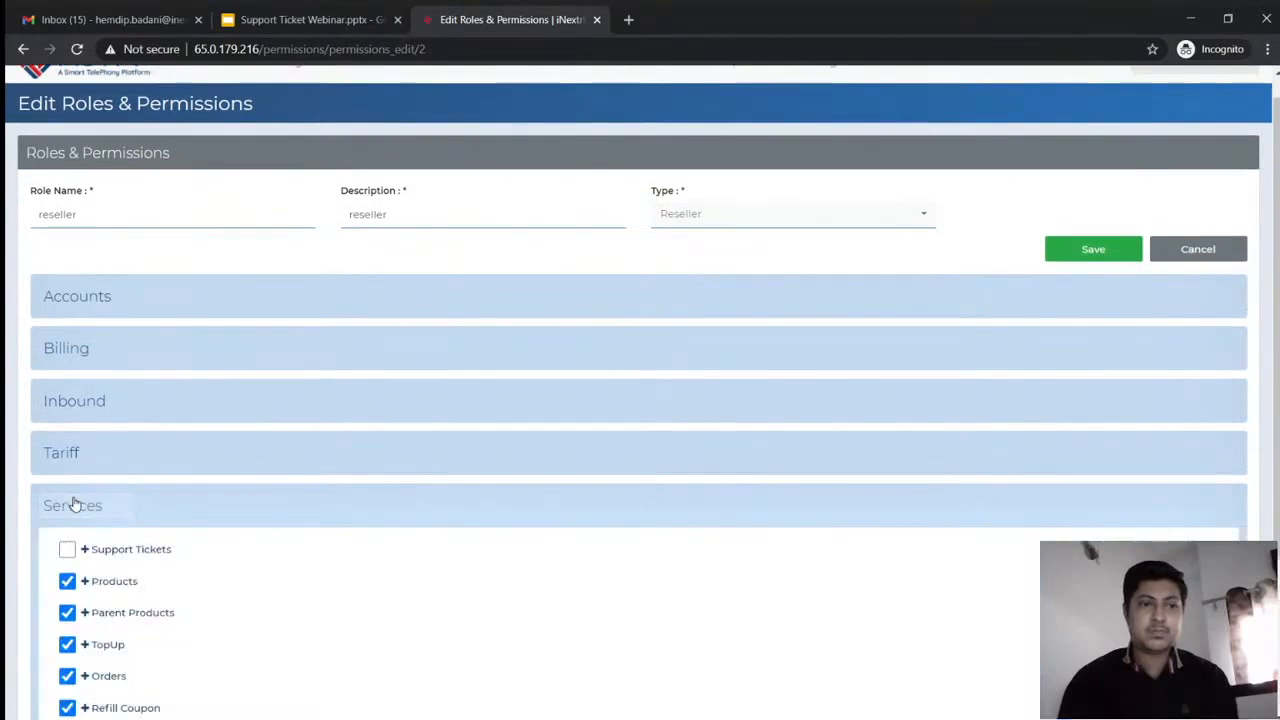
{"action": "scroll", "coordinate": [73, 505], "scroll_direction": "down", "scroll_amount": 2}
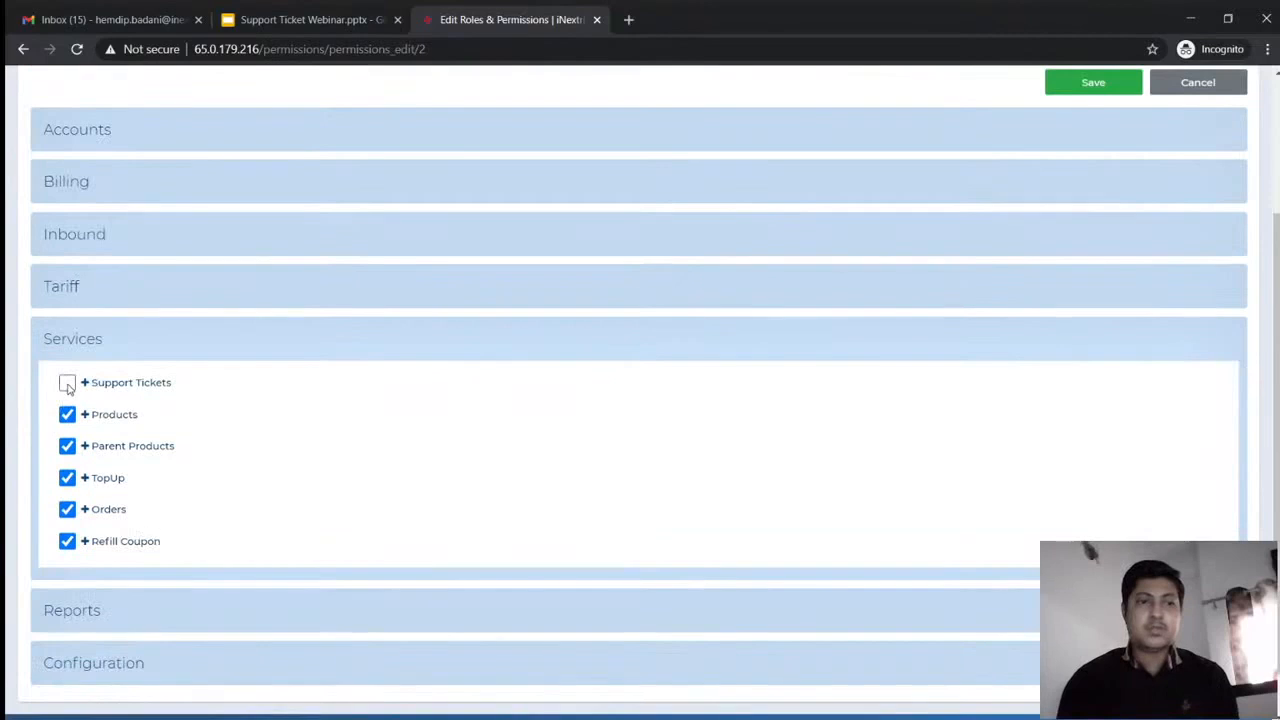
{"action": "left_click", "coordinate": [67, 384]}
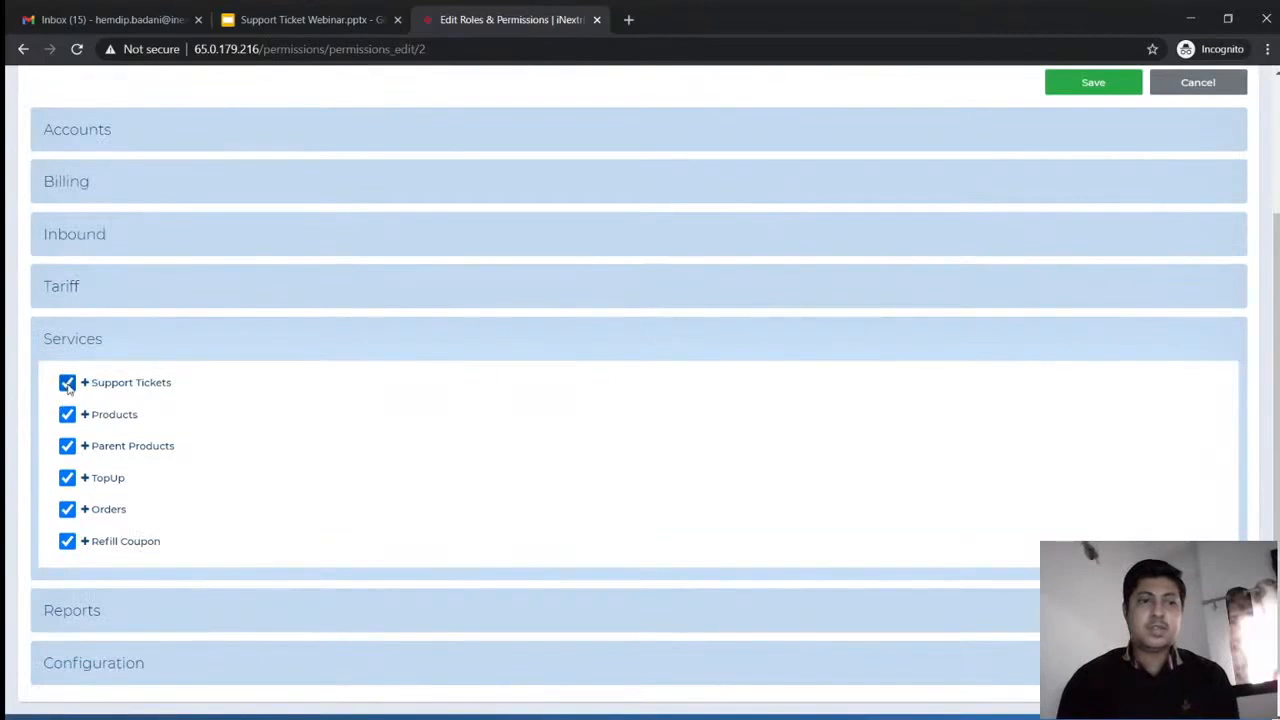
{"action": "left_click", "coordinate": [85, 383]}
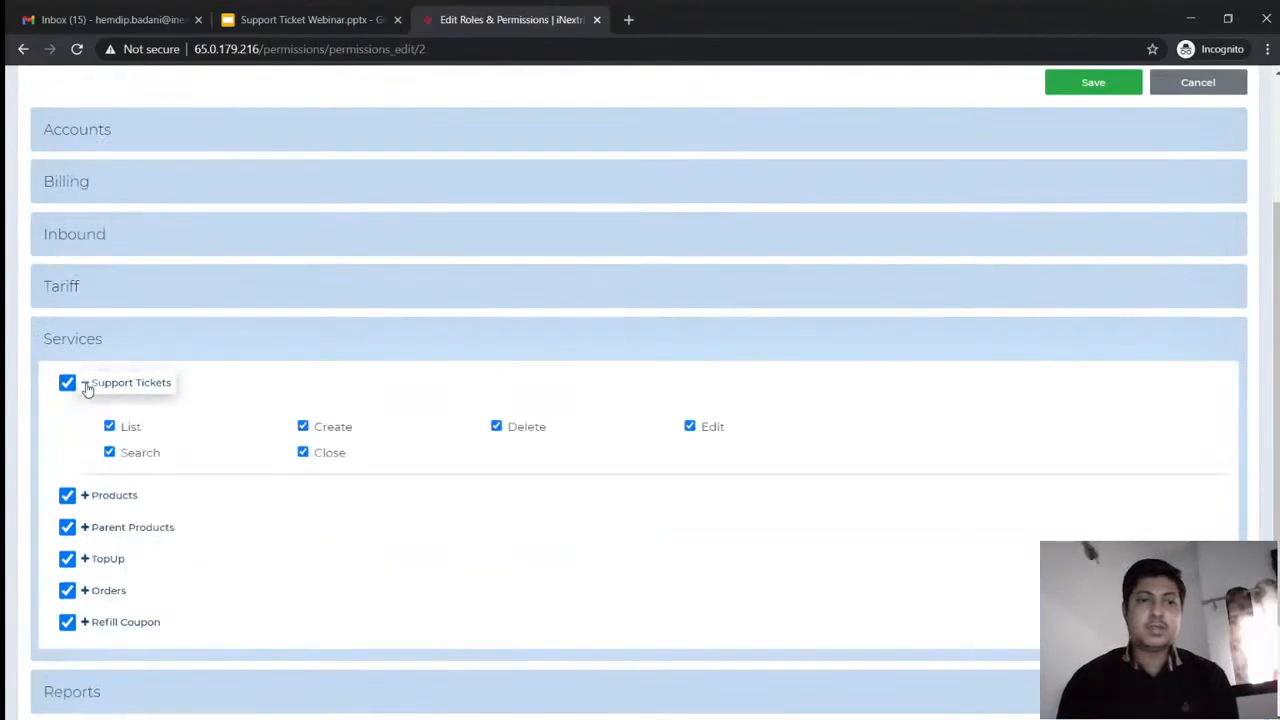
{"action": "left_click", "coordinate": [86, 385]}
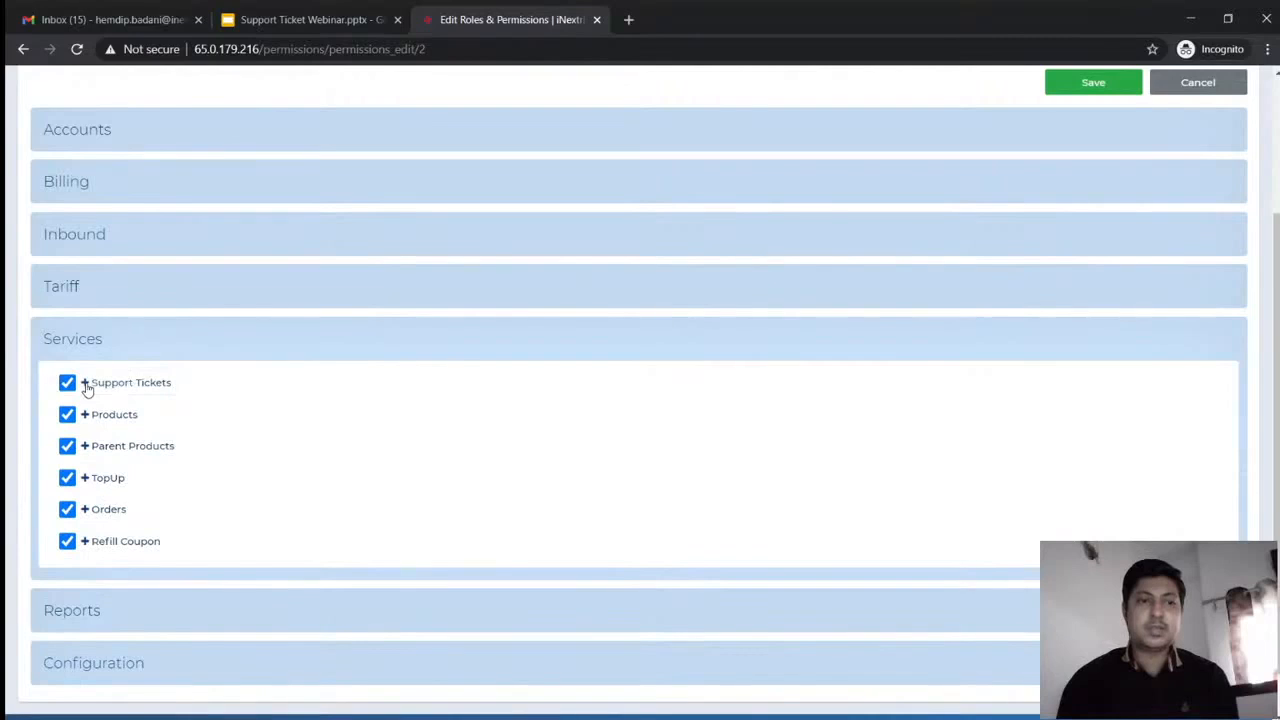
{"action": "left_click", "coordinate": [1060, 82]}
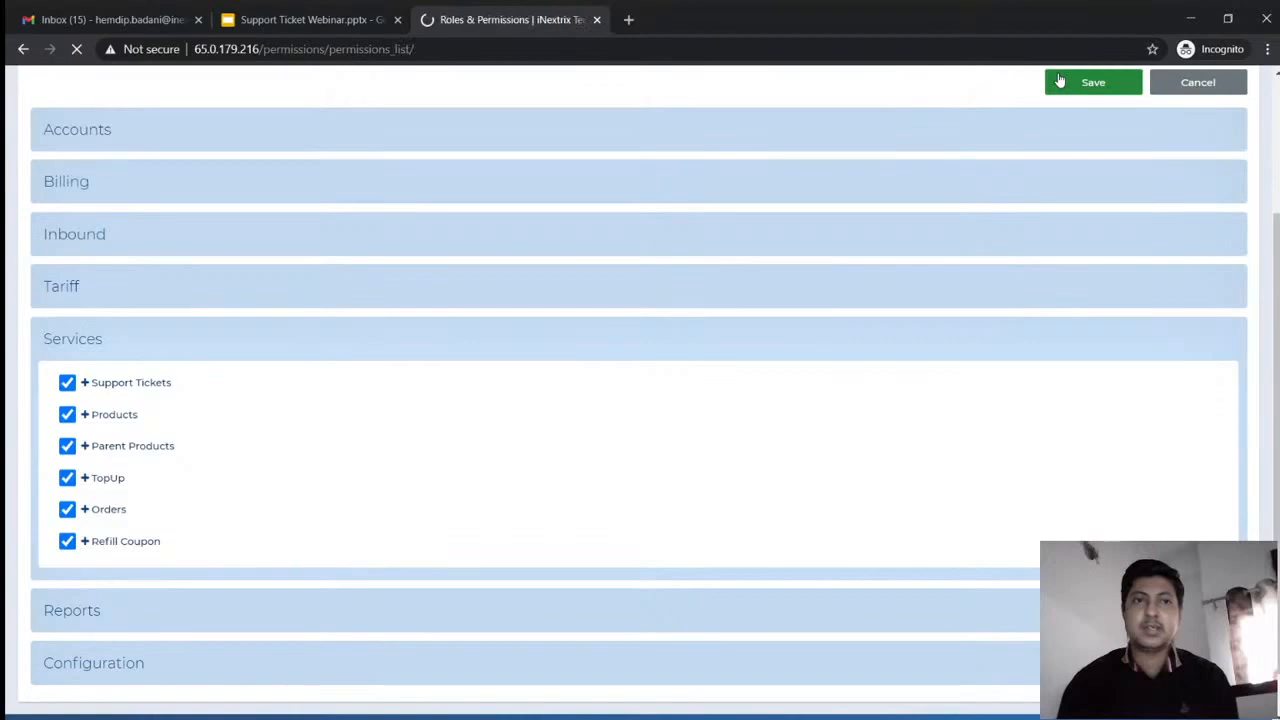
{"action": "mouse_move", "coordinate": [232, 99]}
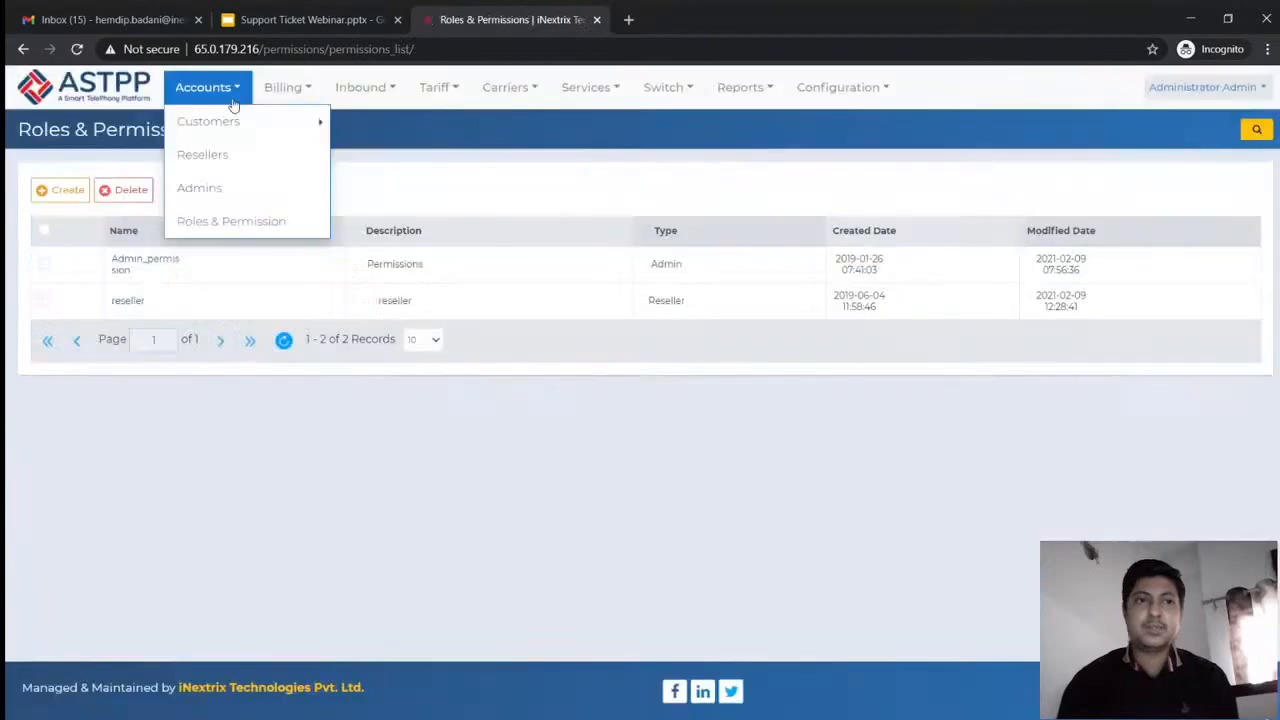
{"action": "left_click", "coordinate": [228, 157]}
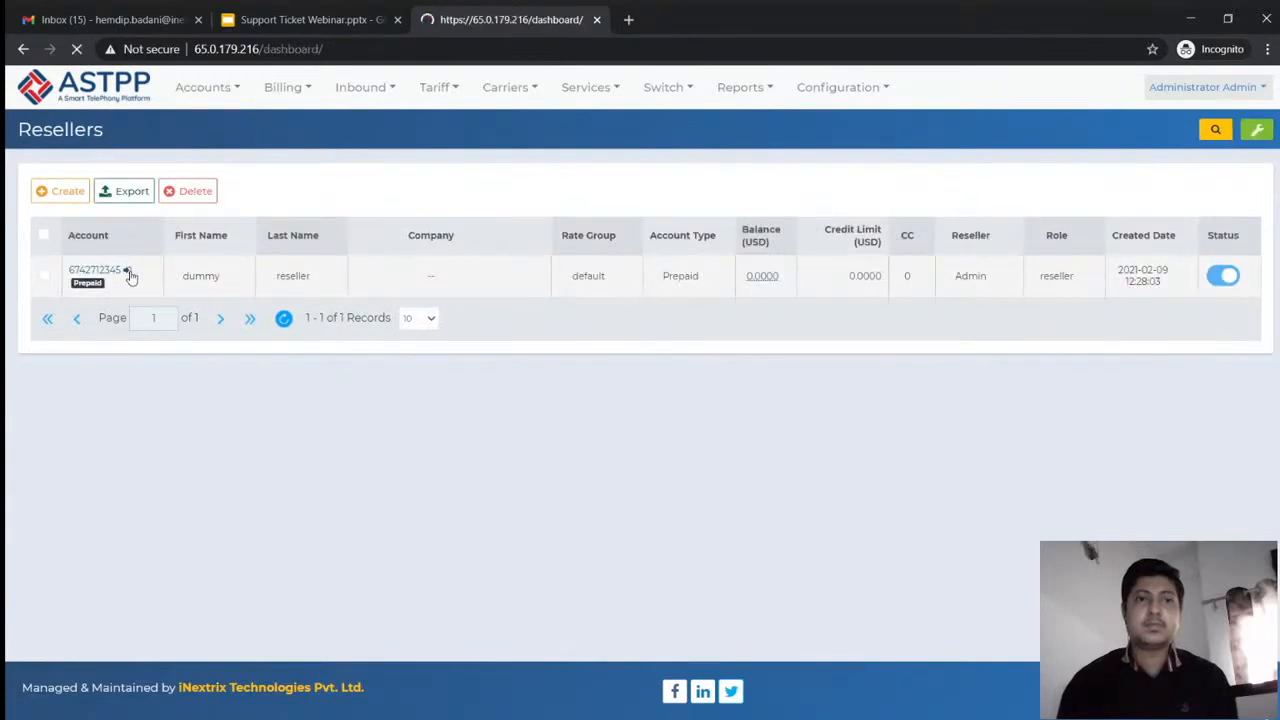
From the reseller's Support Tickets list, start a new ticket and keep the Administrator department
{"action": "mouse_move", "coordinate": [531, 96]}
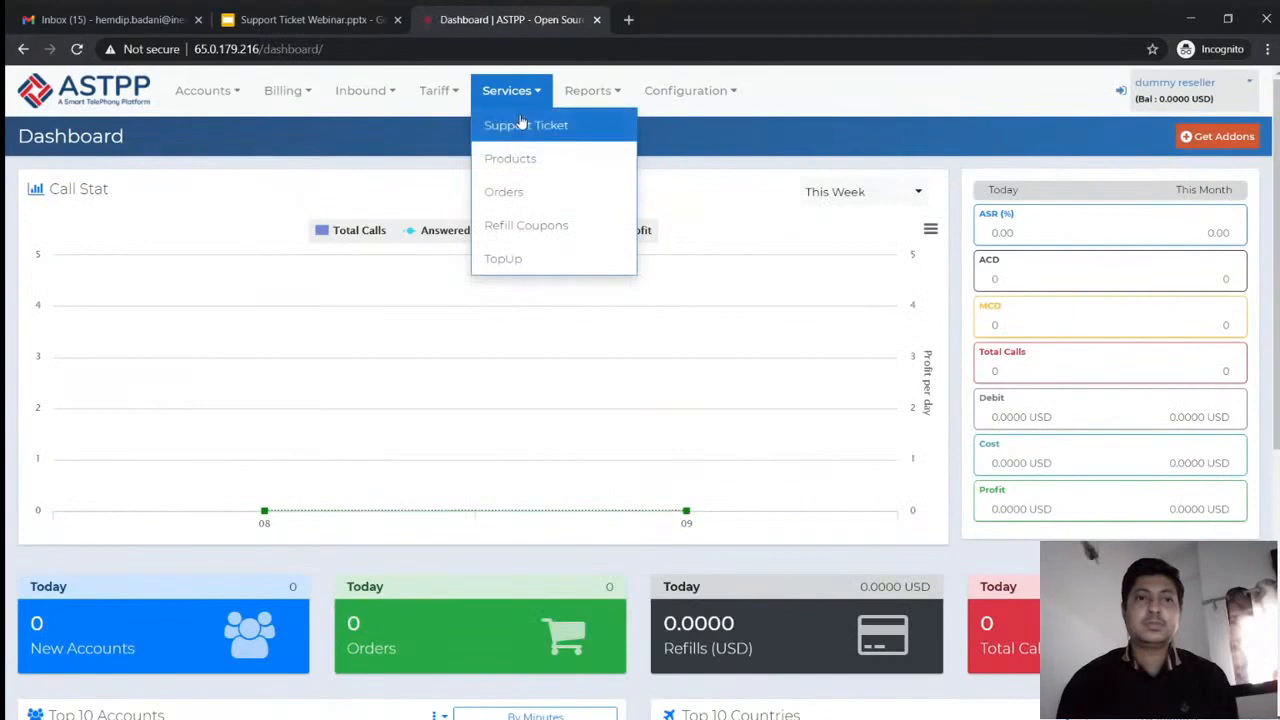
{"action": "left_click", "coordinate": [521, 121]}
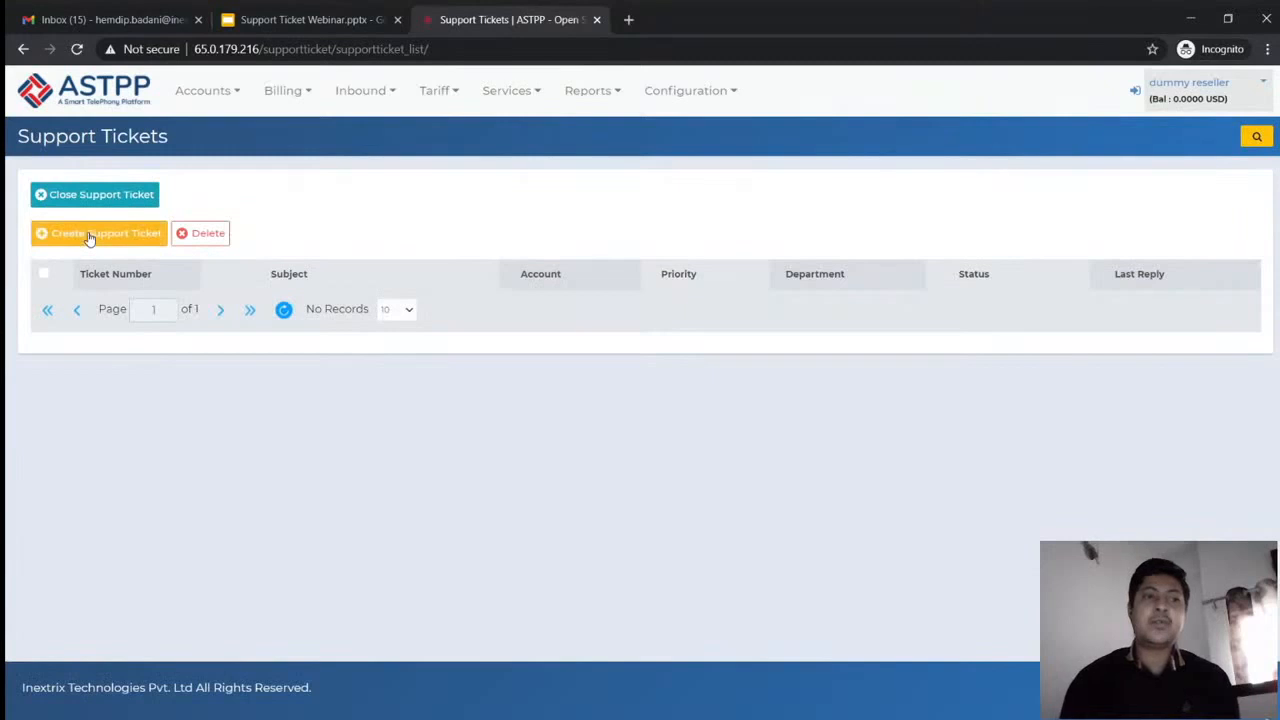
{"action": "left_click", "coordinate": [89, 235]}
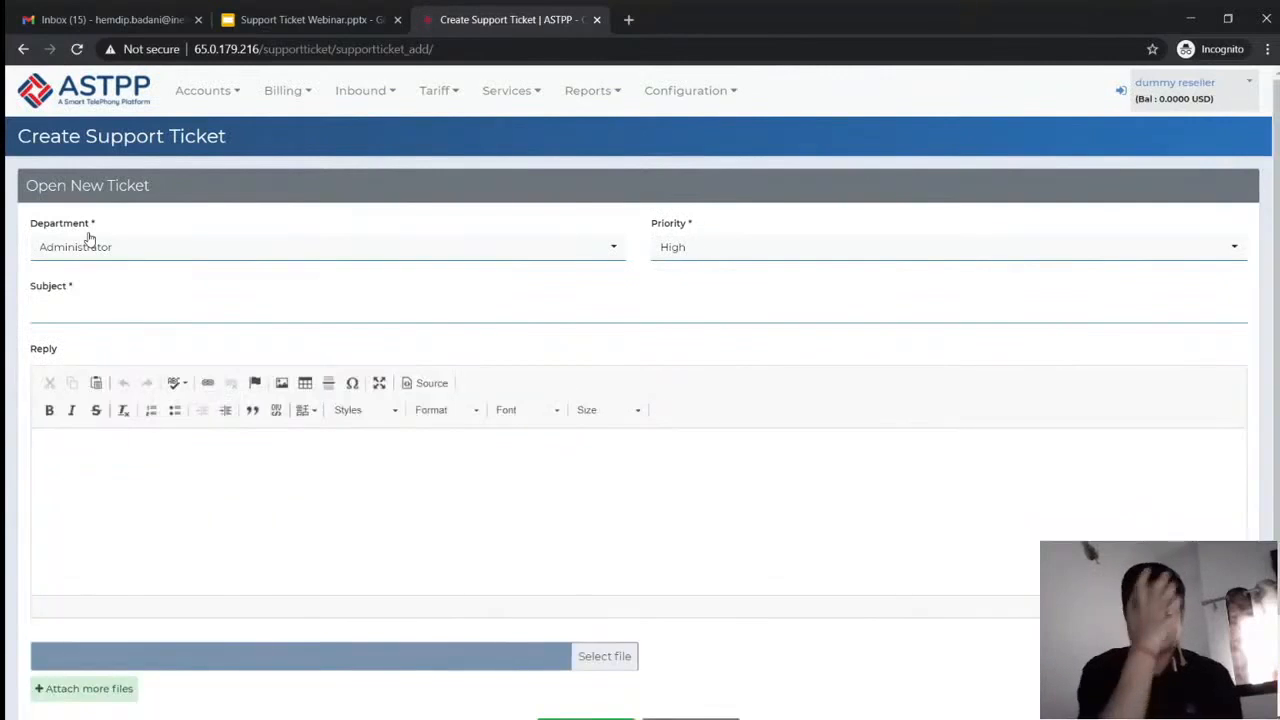
{"action": "left_click", "coordinate": [171, 247]}
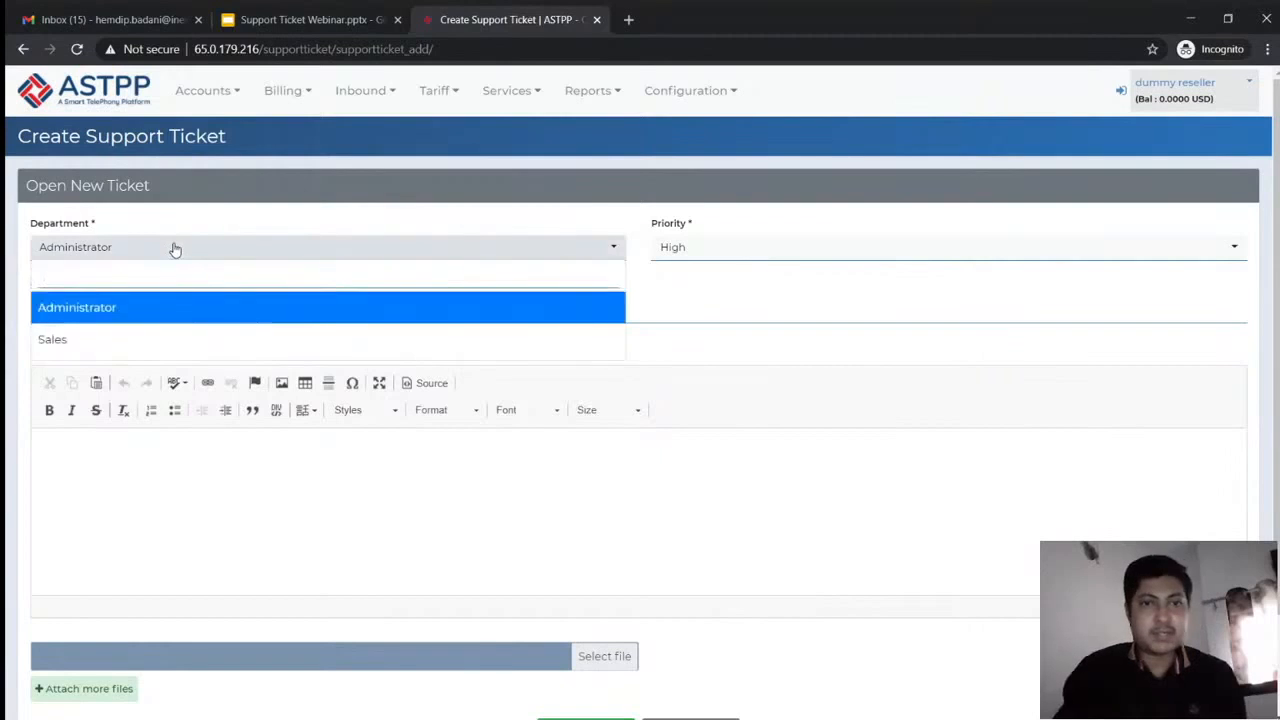
{"action": "left_click", "coordinate": [173, 248]}
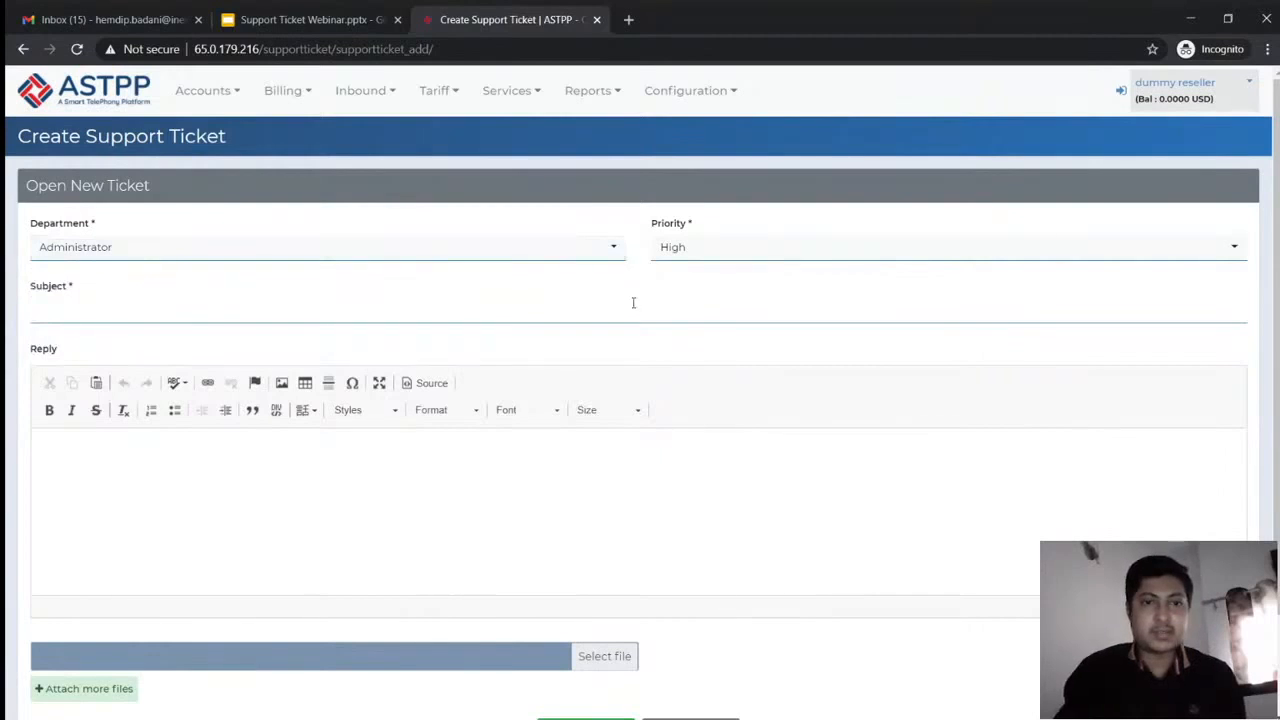
{"action": "scroll", "coordinate": [620, 320], "scroll_direction": "down", "scroll_amount": 2}
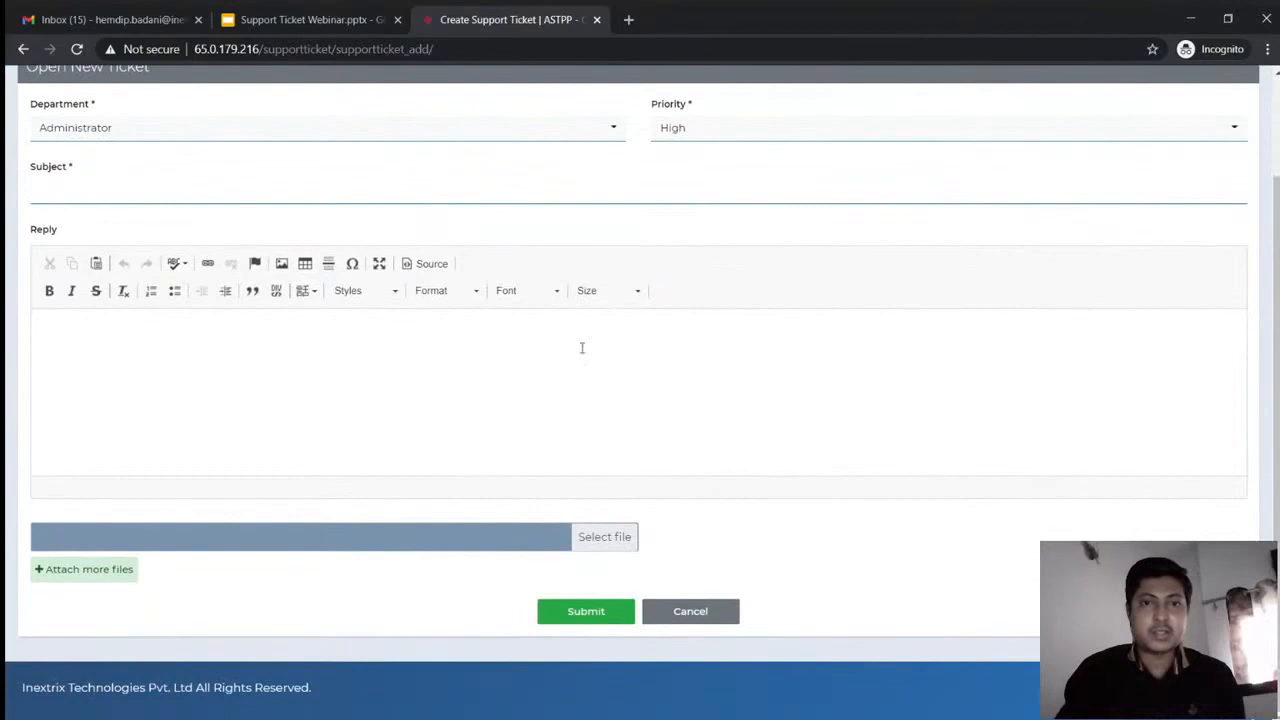
{"action": "scroll", "coordinate": [581, 348], "scroll_direction": "up", "scroll_amount": 1}
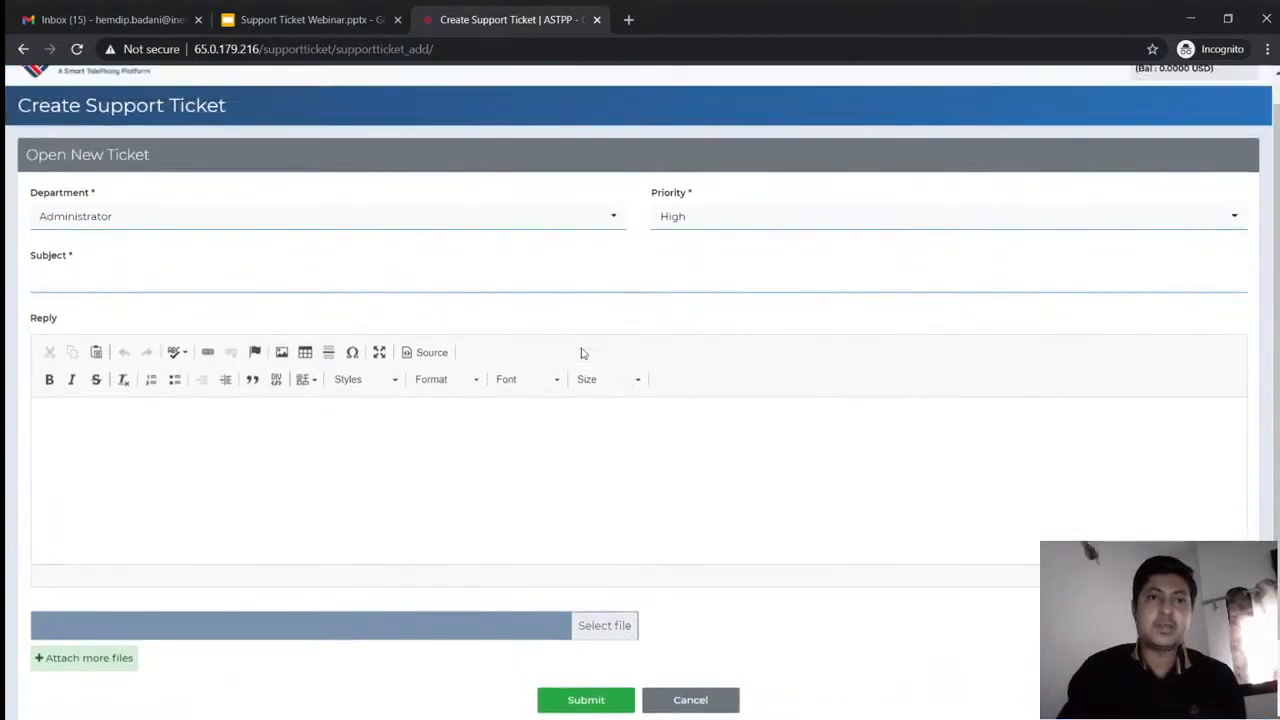
{"action": "scroll", "coordinate": [581, 352], "scroll_direction": "up", "scroll_amount": 1}
{"action": "left_click", "coordinate": [207, 90]}
{"action": "mouse_move", "coordinate": [250, 125]}
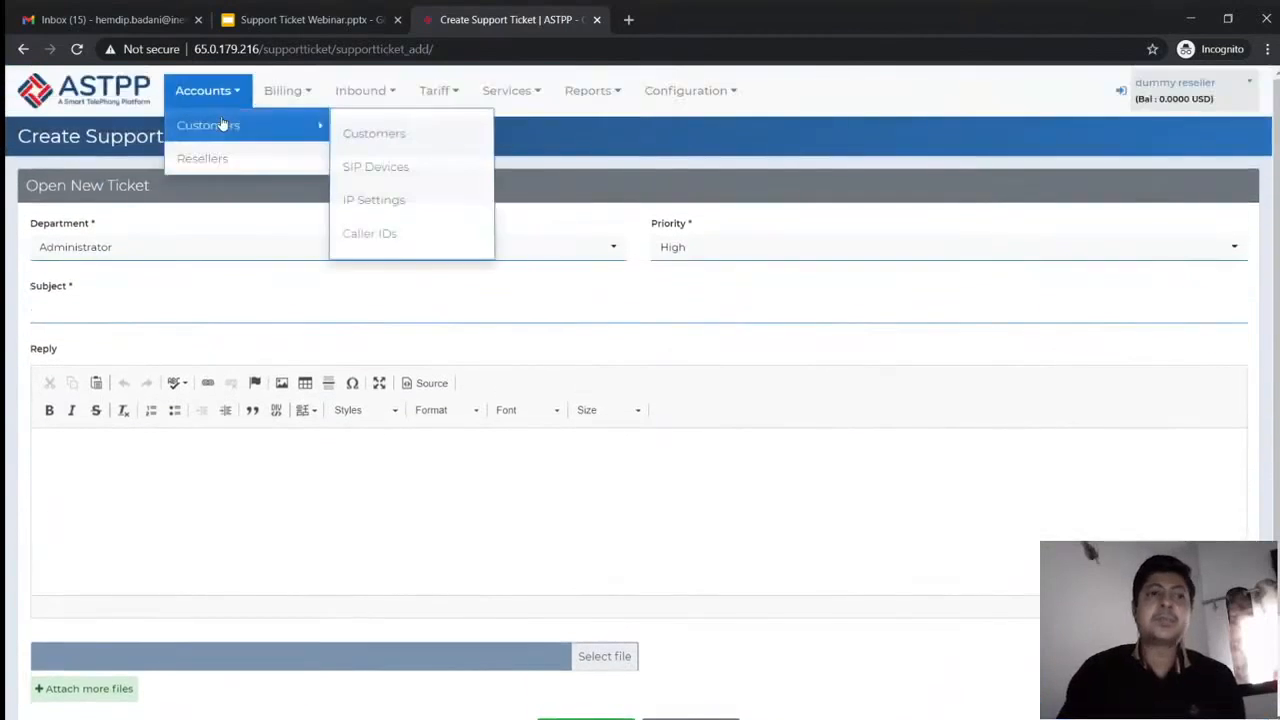
Create a customer with the customer's e-mail, first name 'reseller' and last name 'customer'
{"action": "left_click", "coordinate": [385, 133]}
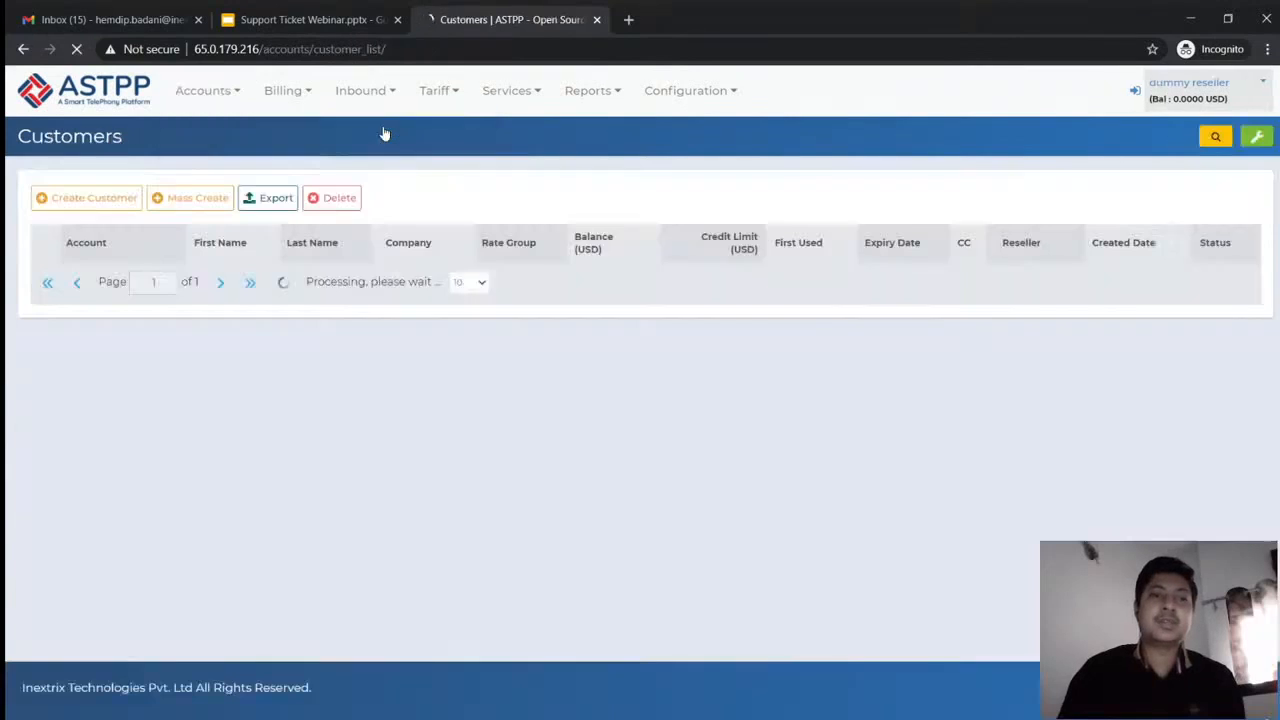
{"action": "left_click", "coordinate": [128, 196]}
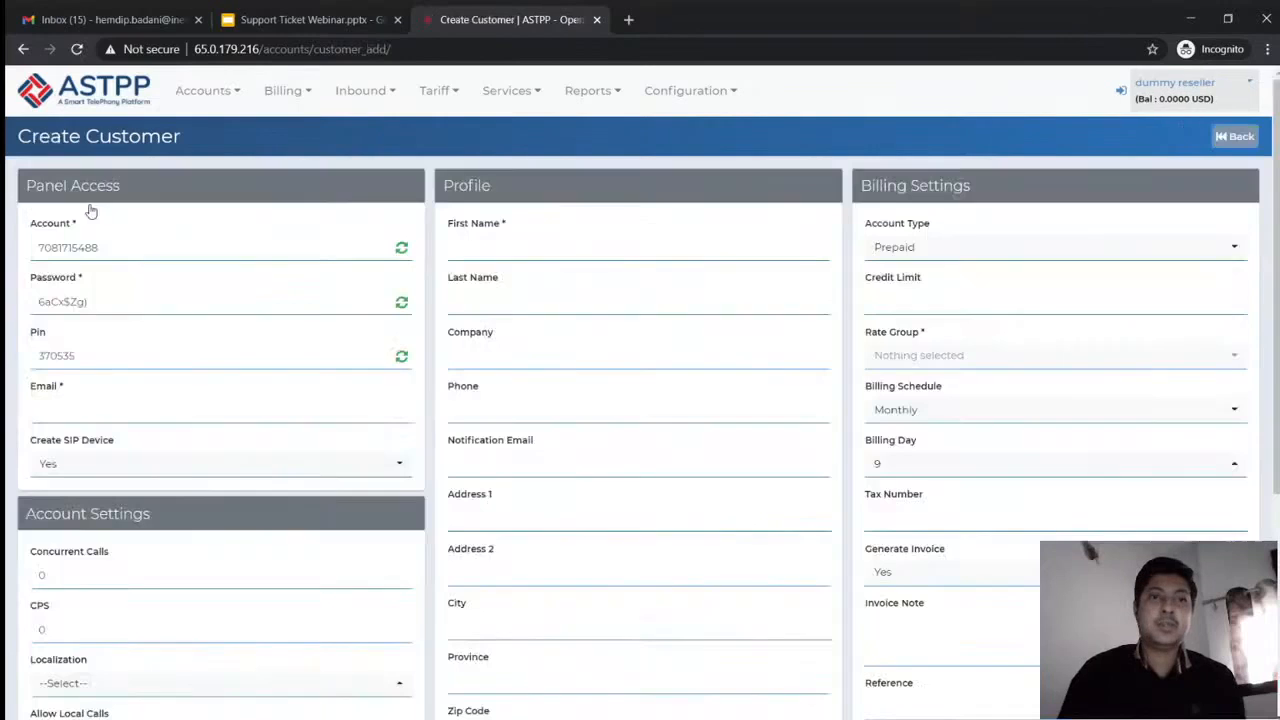
{"action": "left_click", "coordinate": [117, 410]}
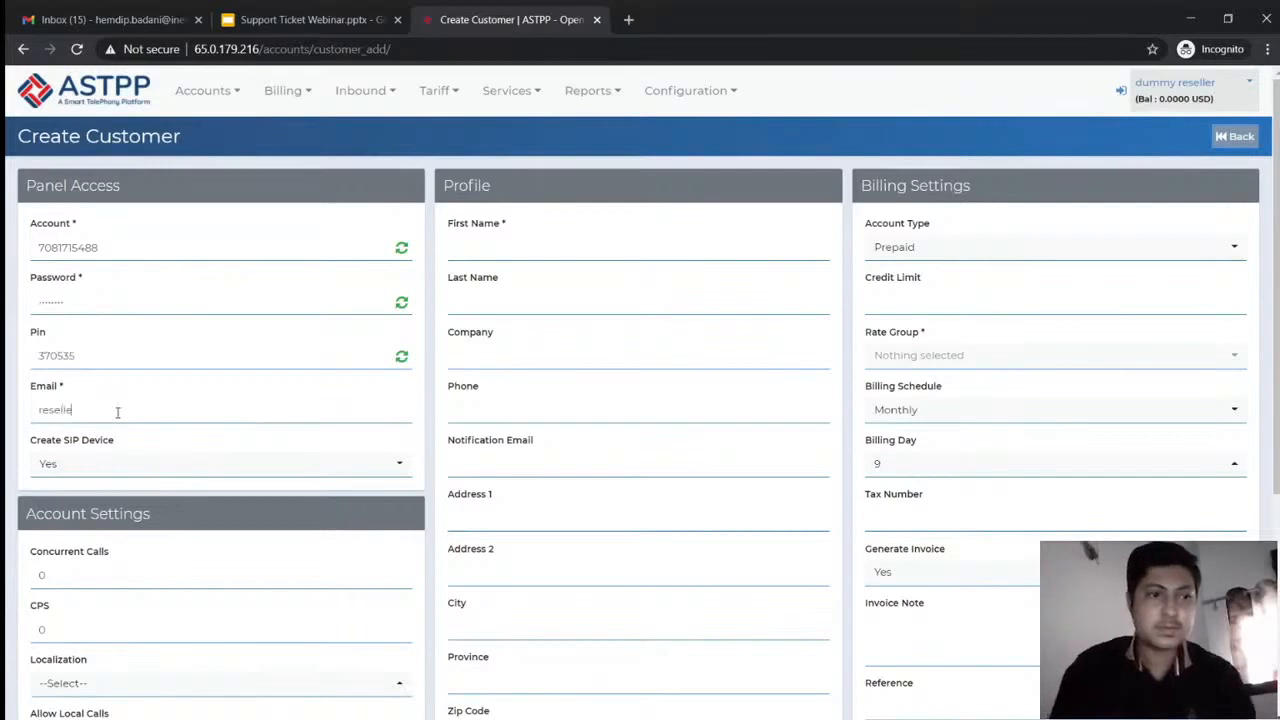
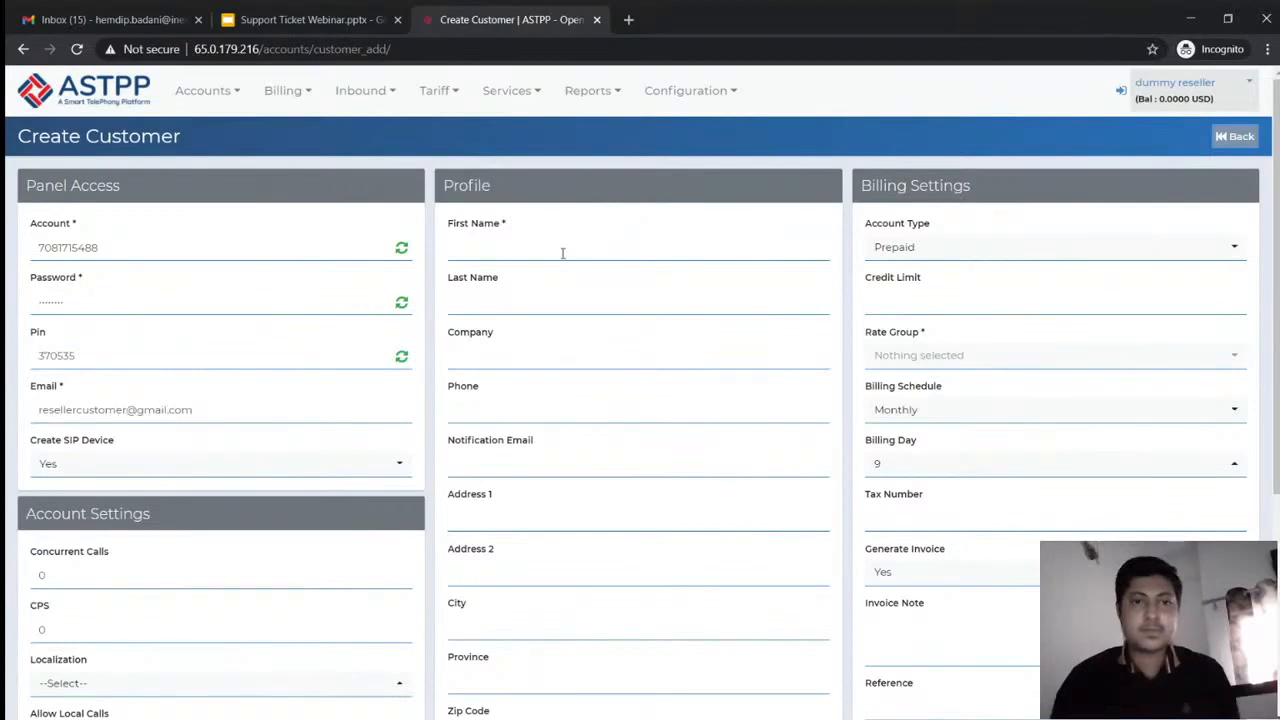
{"action": "type", "text": "rese"}
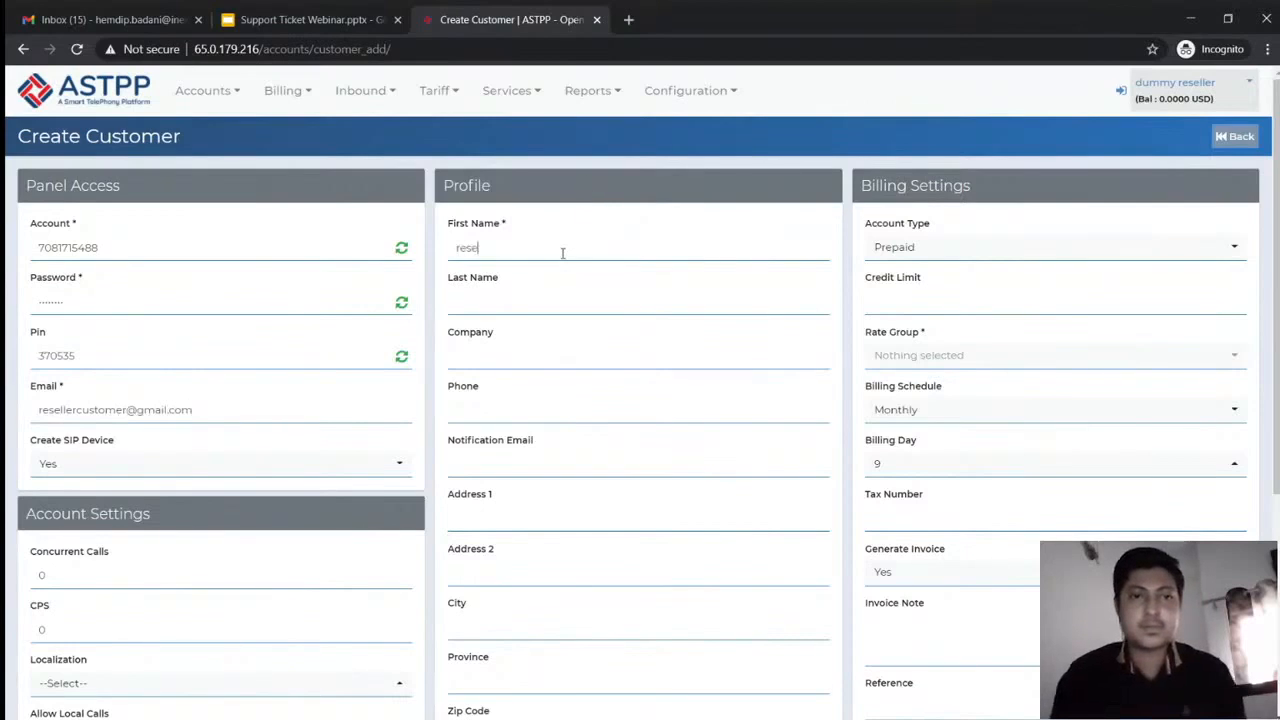
{"action": "type", "text": "ller"}
{"action": "key", "text": "Tab"}
{"action": "type", "text": "customer"}
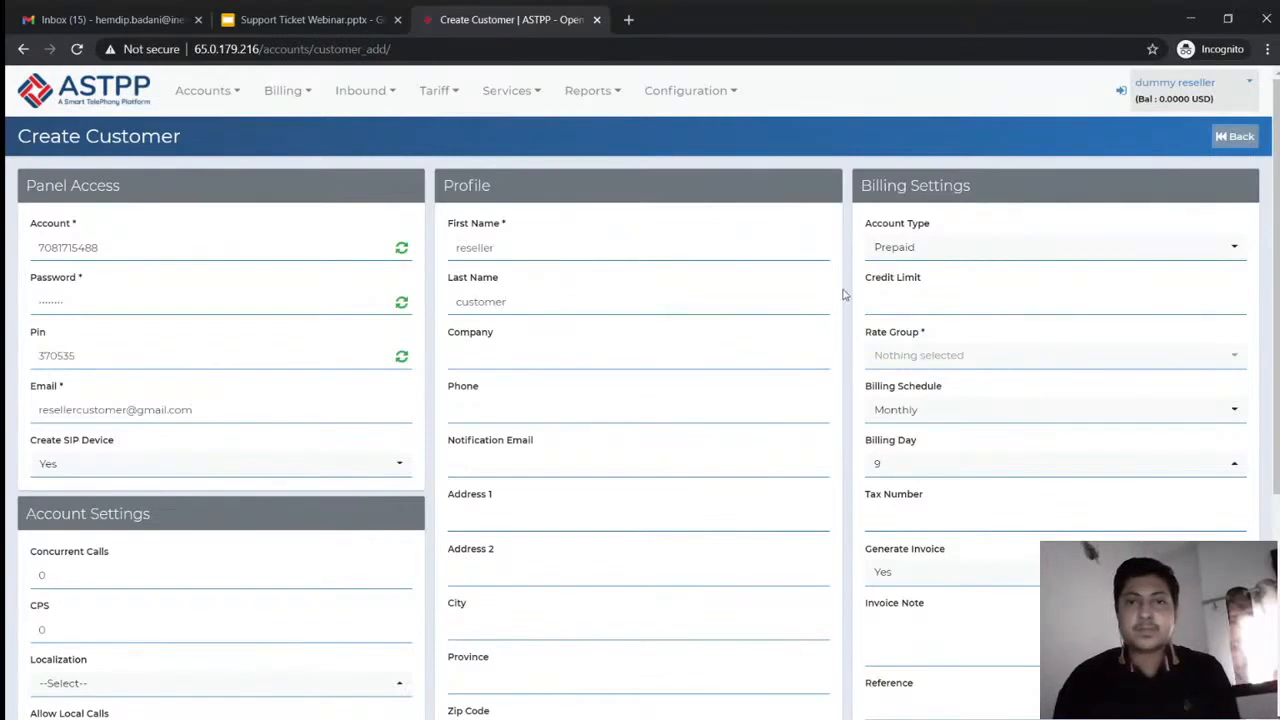
Save the new customer, which stops on the required Rate Group
{"action": "scroll", "coordinate": [843, 295], "scroll_direction": "down", "scroll_amount": 1}
{"action": "scroll", "coordinate": [843, 295], "scroll_direction": "down", "scroll_amount": 2}
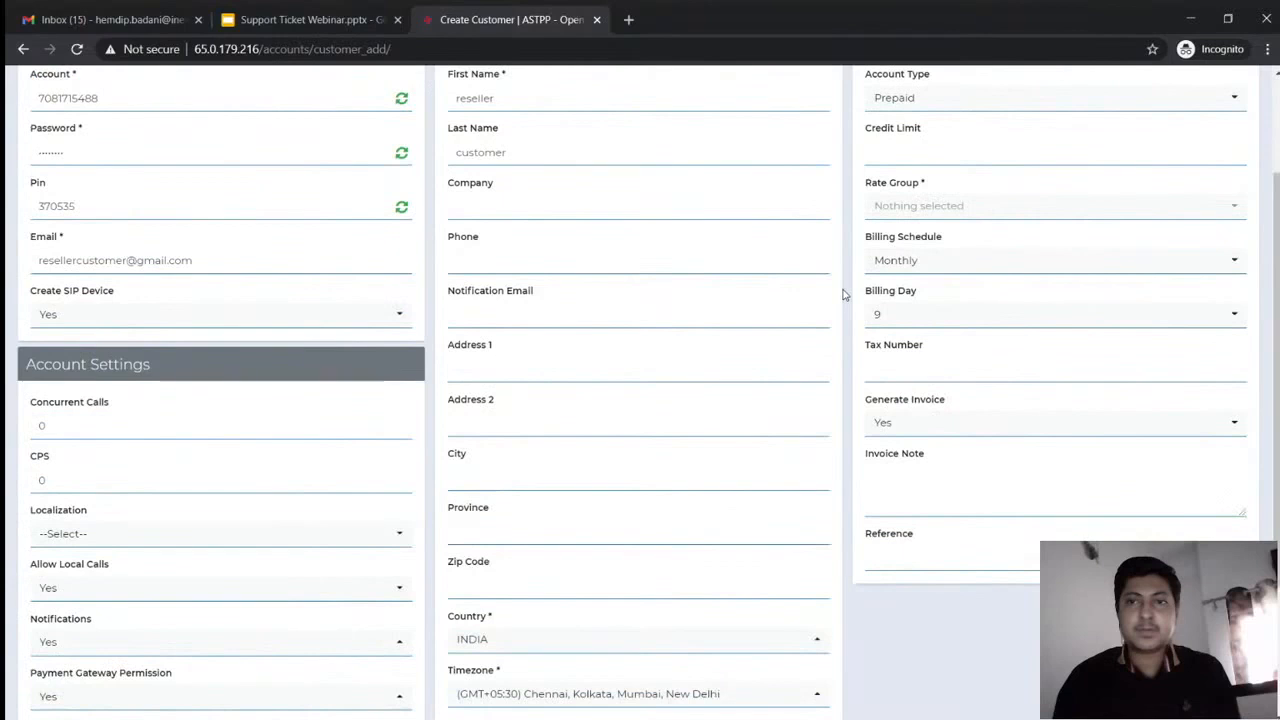
{"action": "scroll", "coordinate": [843, 295], "scroll_direction": "down", "scroll_amount": 2}
{"action": "left_click", "coordinate": [557, 609]}
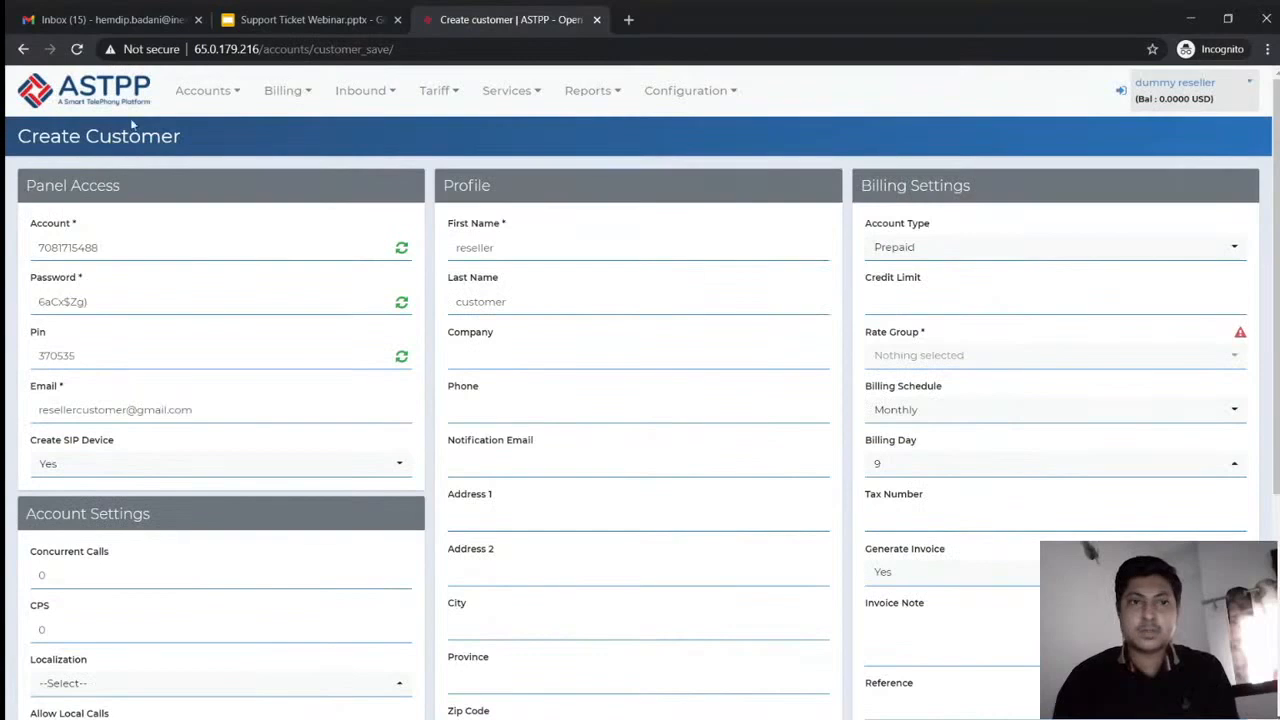
{"action": "left_click", "coordinate": [434, 90]}
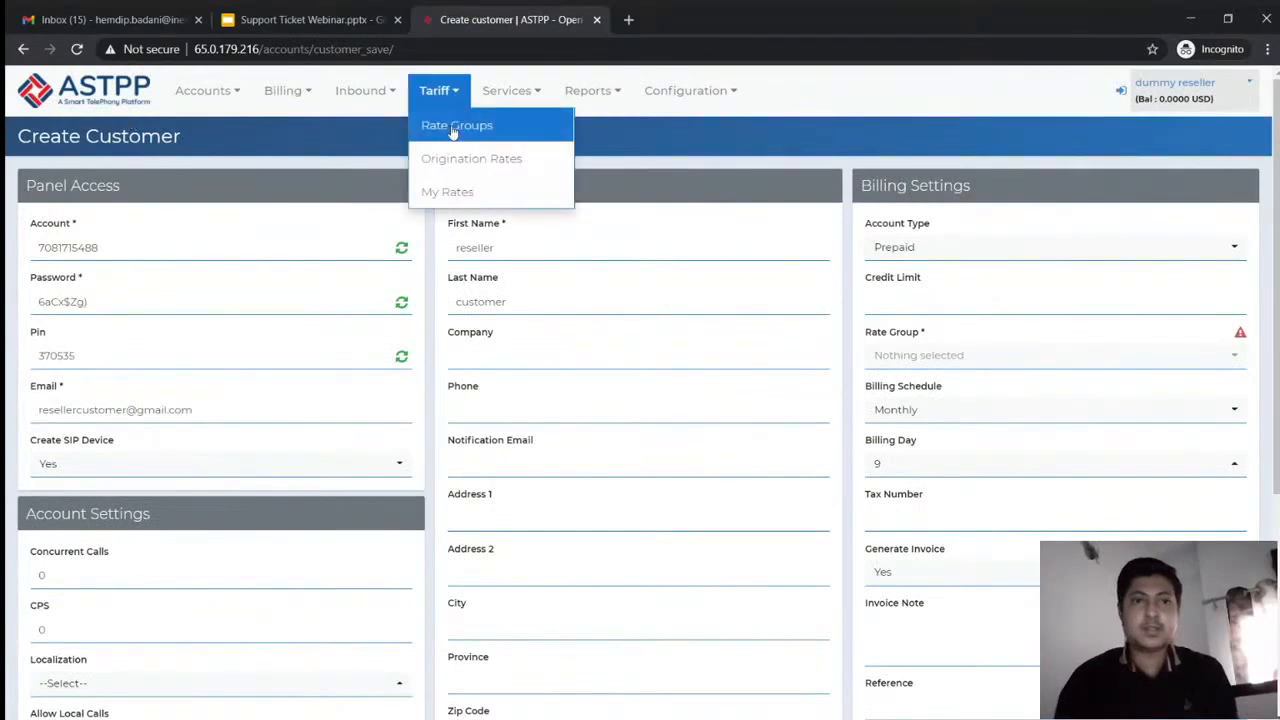
Create a rate group named 'silver' with initial increment 60 and increment 60
{"action": "left_click", "coordinate": [453, 128]}
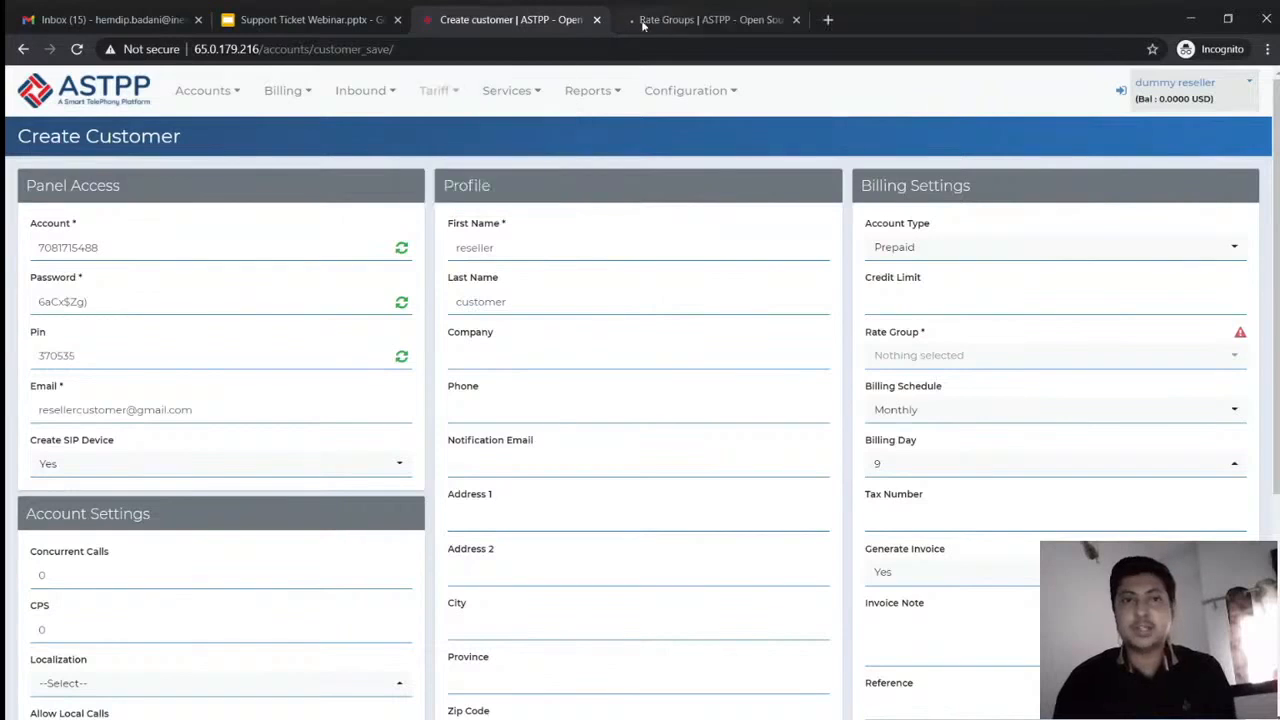
{"action": "left_click", "coordinate": [645, 27]}
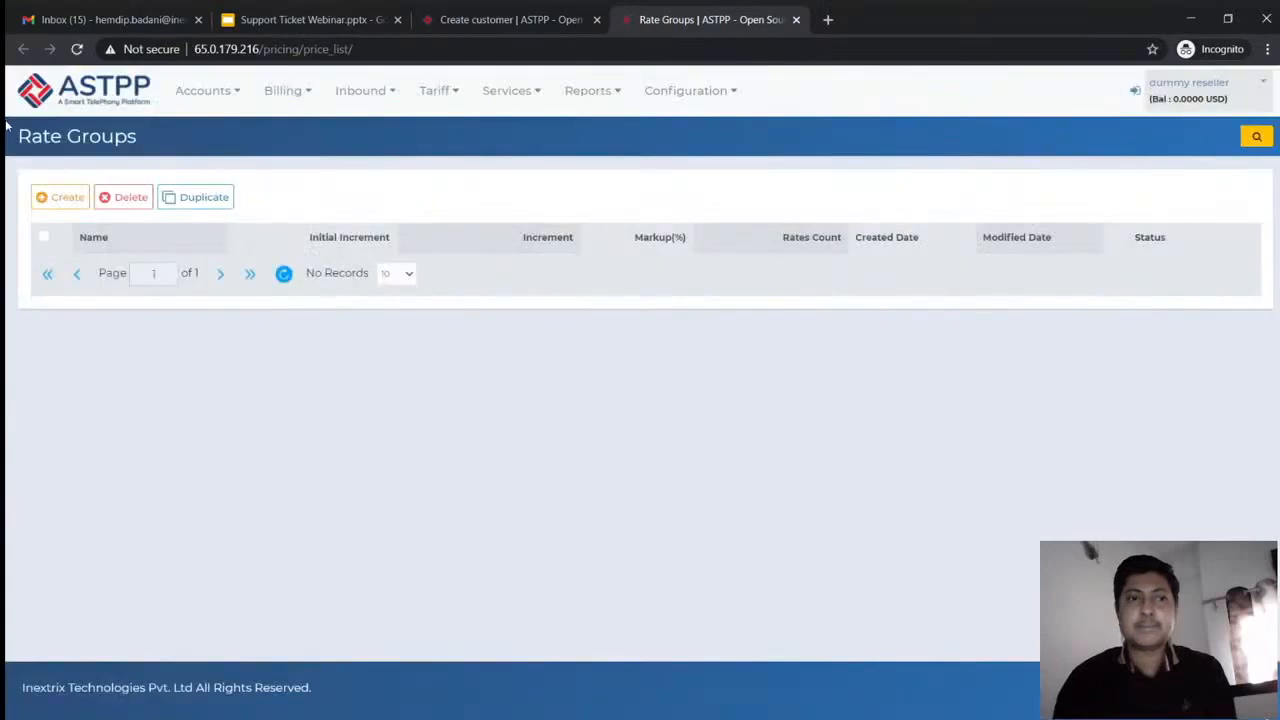
{"action": "left_click", "coordinate": [72, 195]}
{"action": "left_click", "coordinate": [407, 263]}
{"action": "type", "text": "r"}
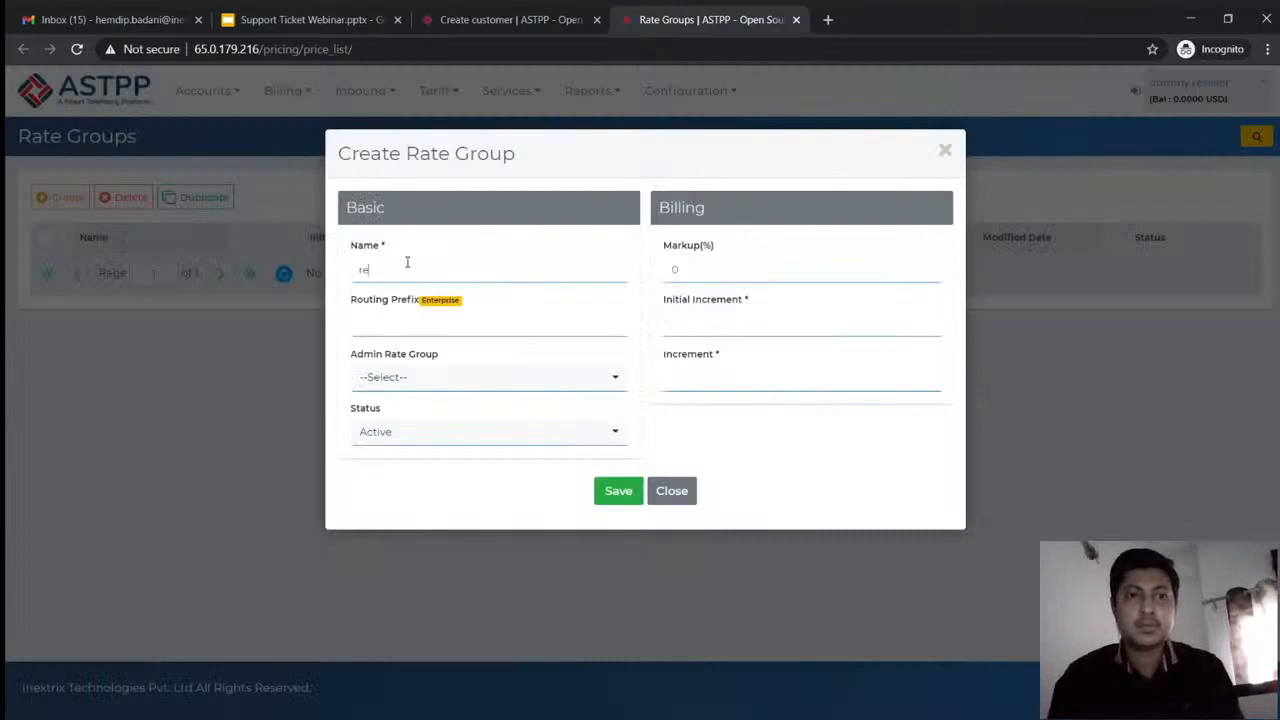
{"action": "key", "text": "BackSpace"}
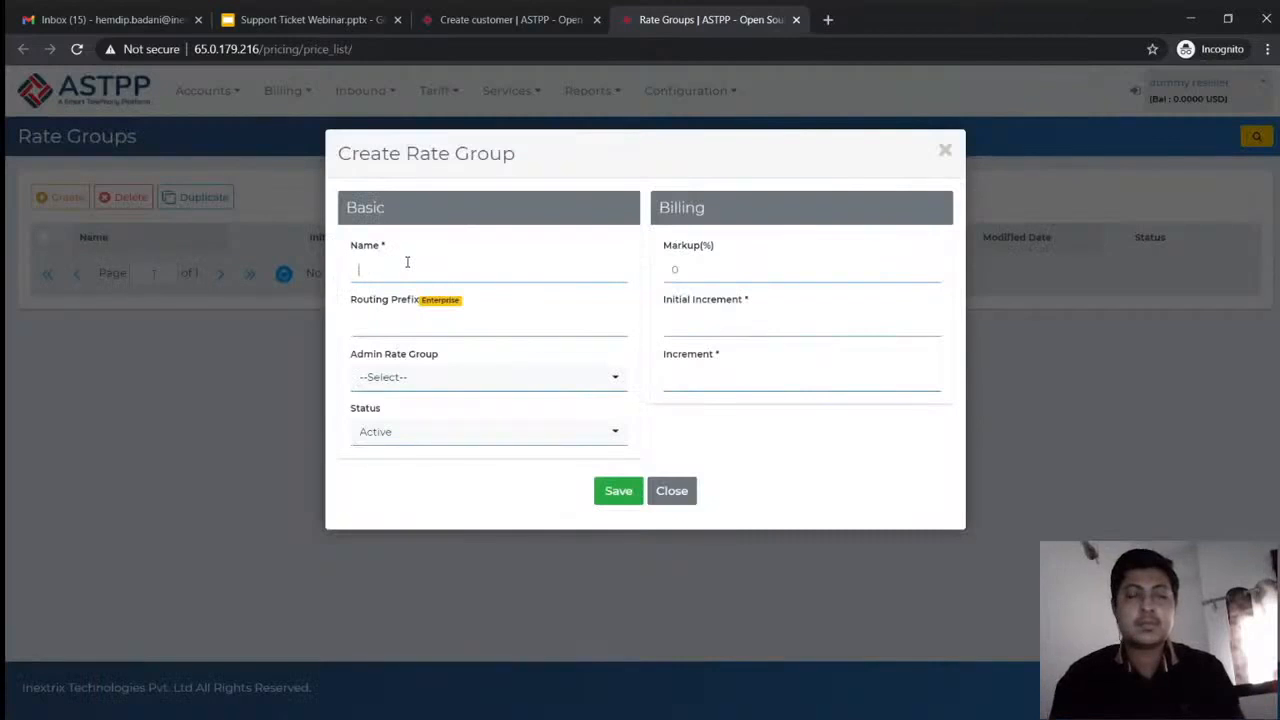
{"action": "type", "text": "silver"}
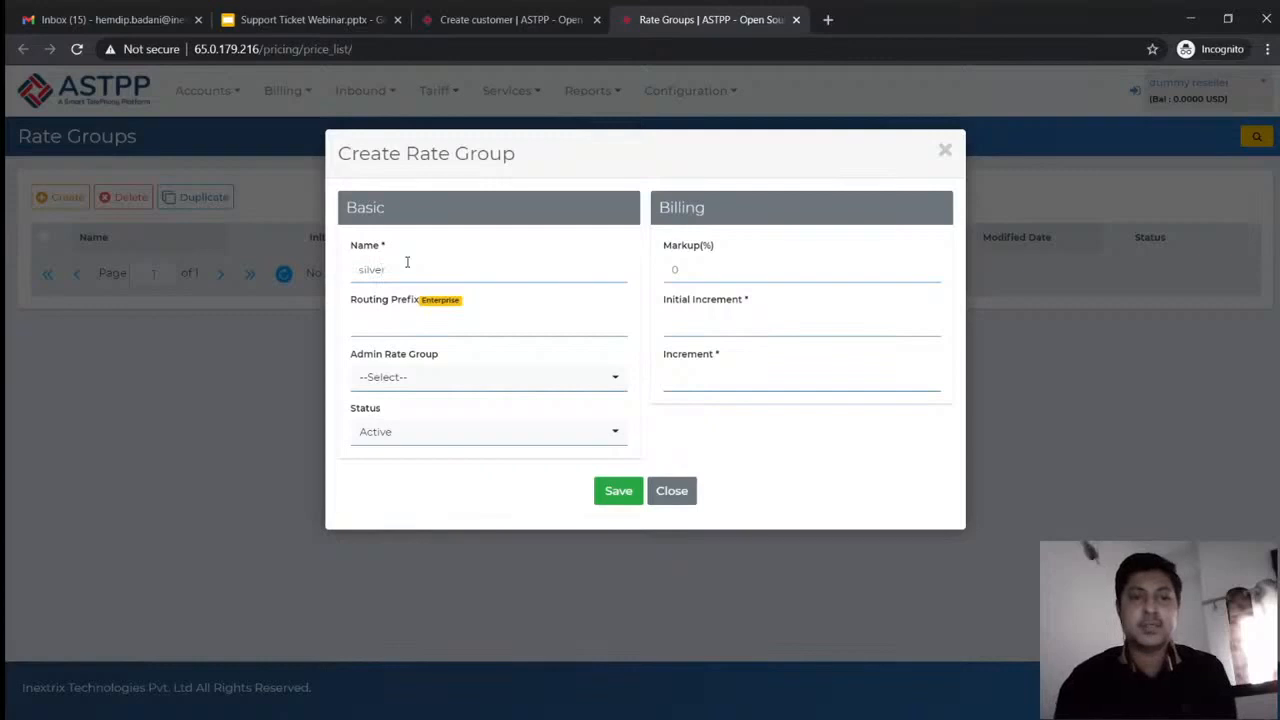
{"action": "left_click", "coordinate": [686, 326]}
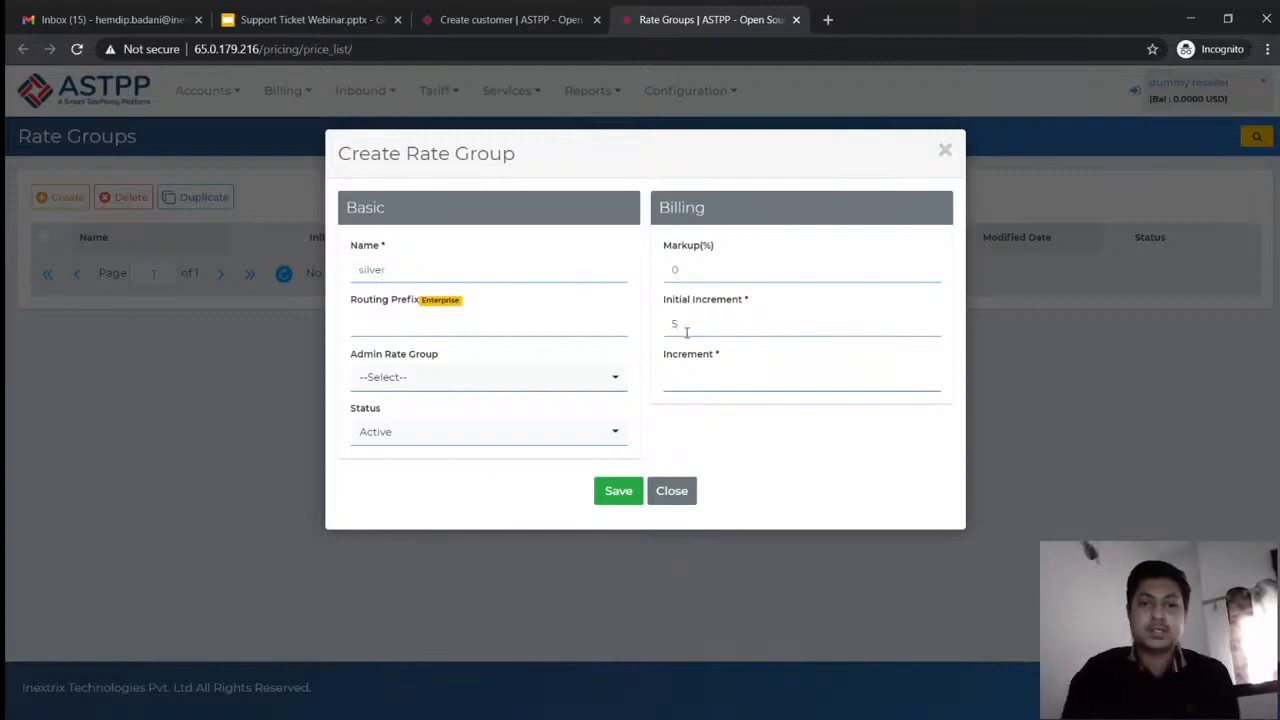
{"action": "type", "text": "60"}
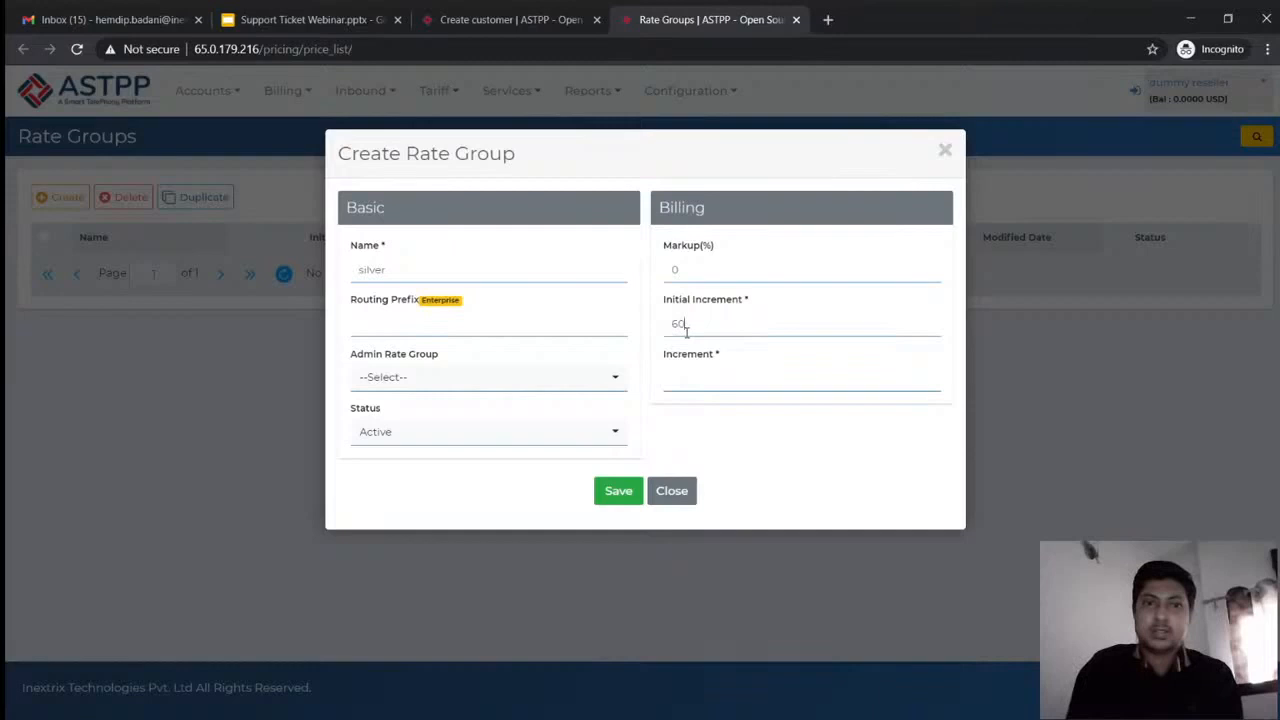
{"action": "left_click", "coordinate": [700, 376]}
{"action": "type", "text": "60"}
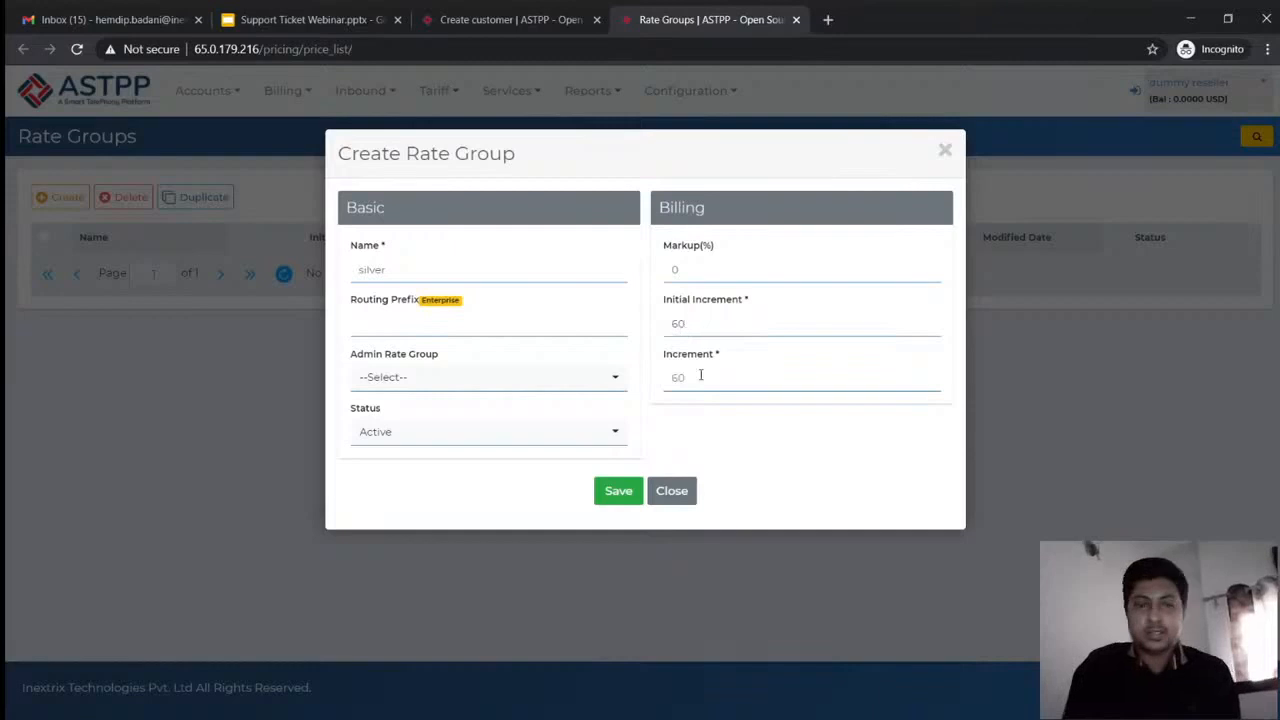
{"action": "left_click", "coordinate": [617, 490]}
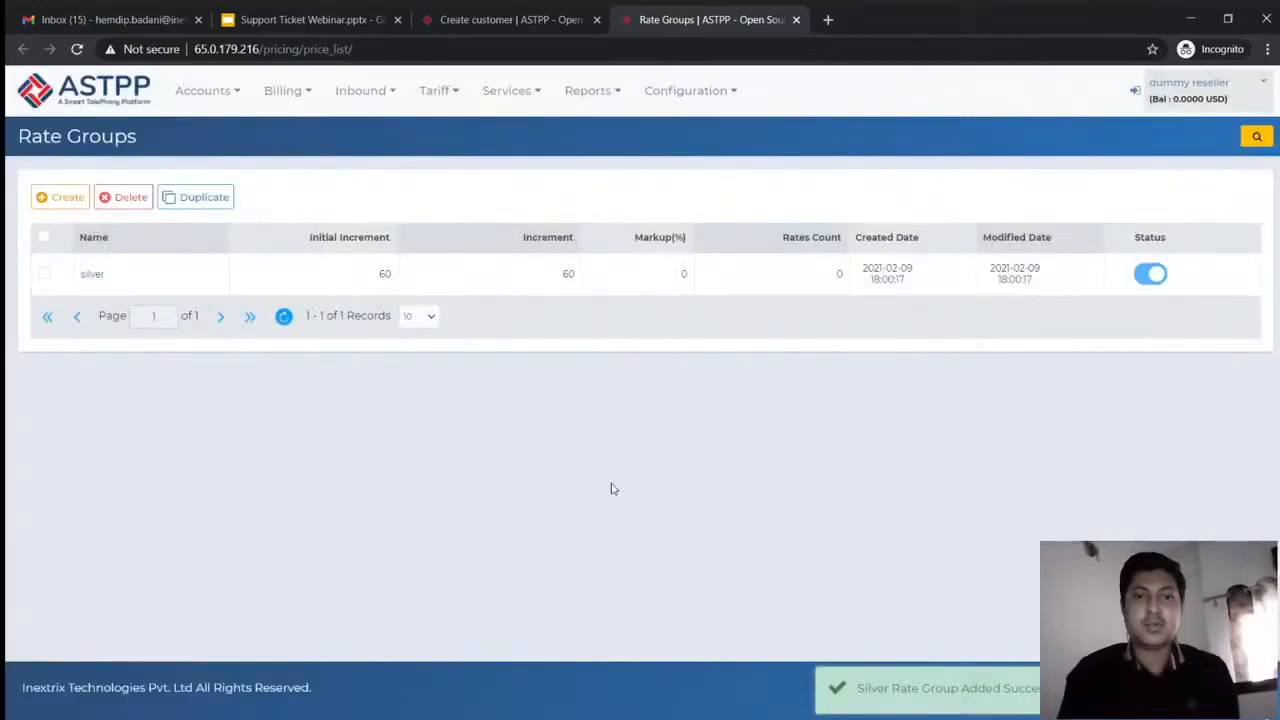
Return to the unfinished Create Customer form and submit it
{"action": "left_click", "coordinate": [476, 20]}
{"action": "scroll", "coordinate": [843, 430], "scroll_direction": "down", "scroll_amount": 1}
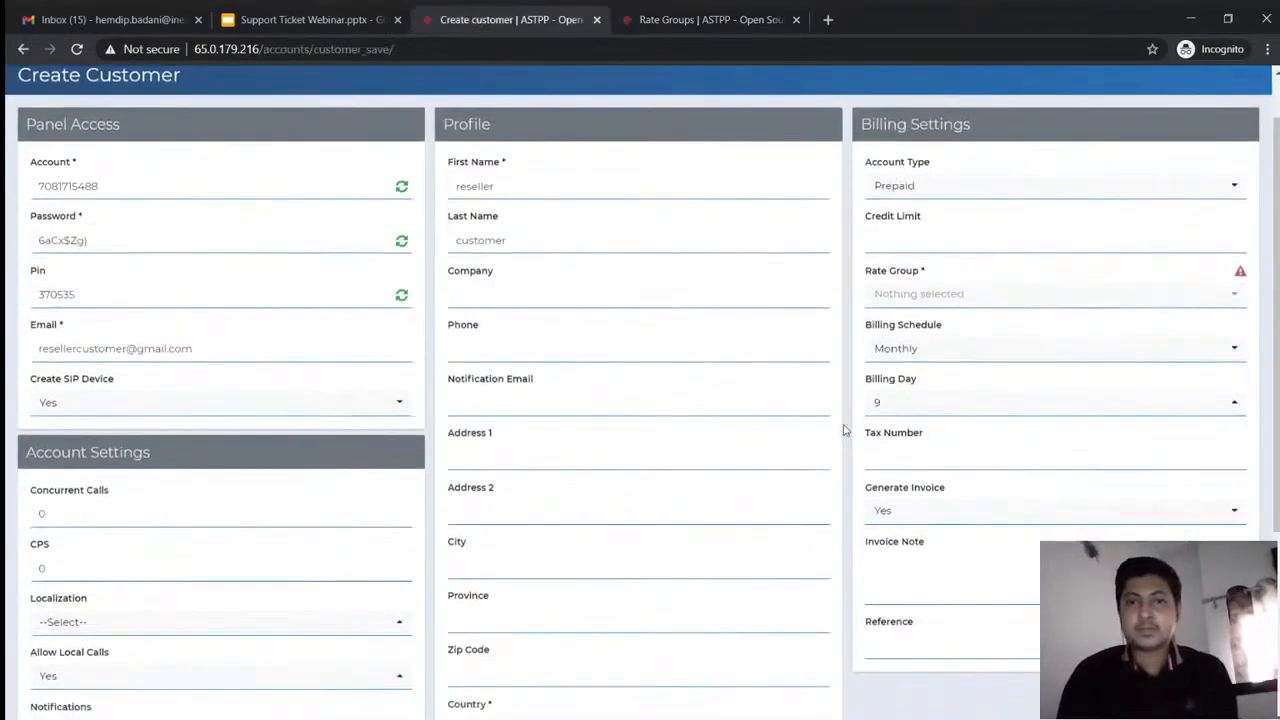
{"action": "scroll", "coordinate": [843, 430], "scroll_direction": "down", "scroll_amount": 3}
{"action": "left_click", "coordinate": [575, 610]}
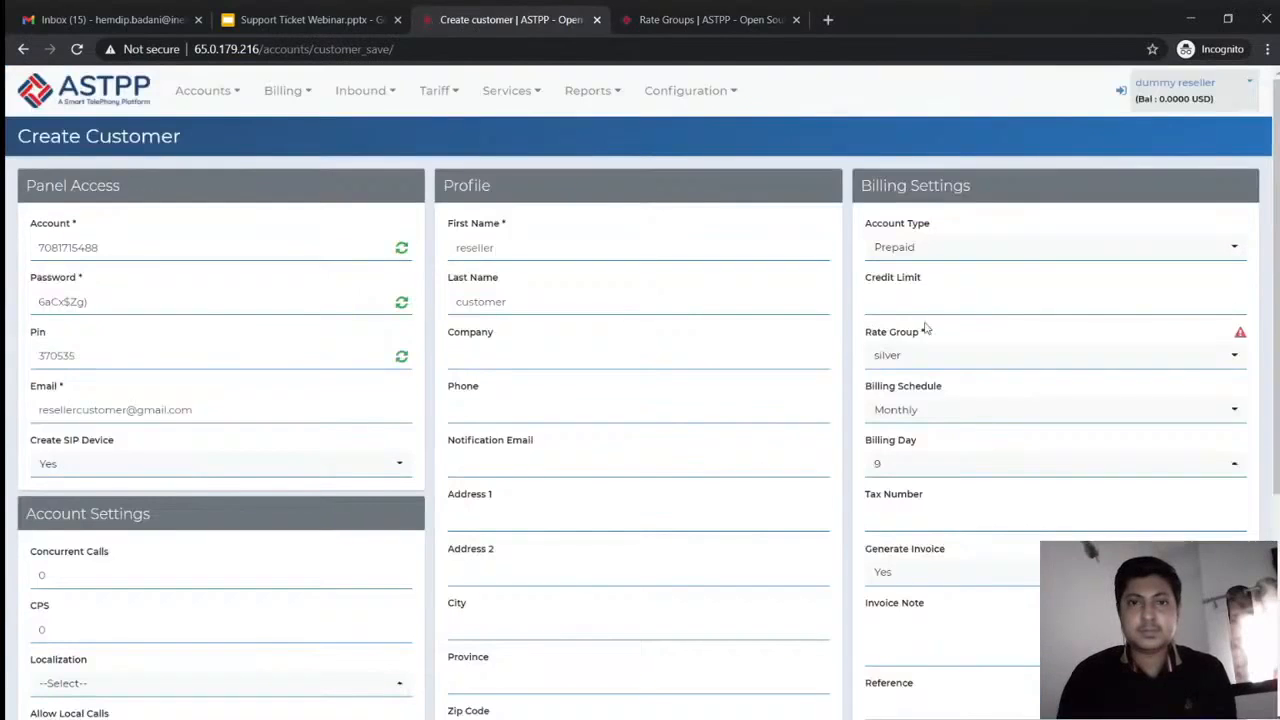
Save the customer on rate group silver, then log in as that new customer
{"action": "scroll", "coordinate": [806, 431], "scroll_direction": "down", "scroll_amount": 2}
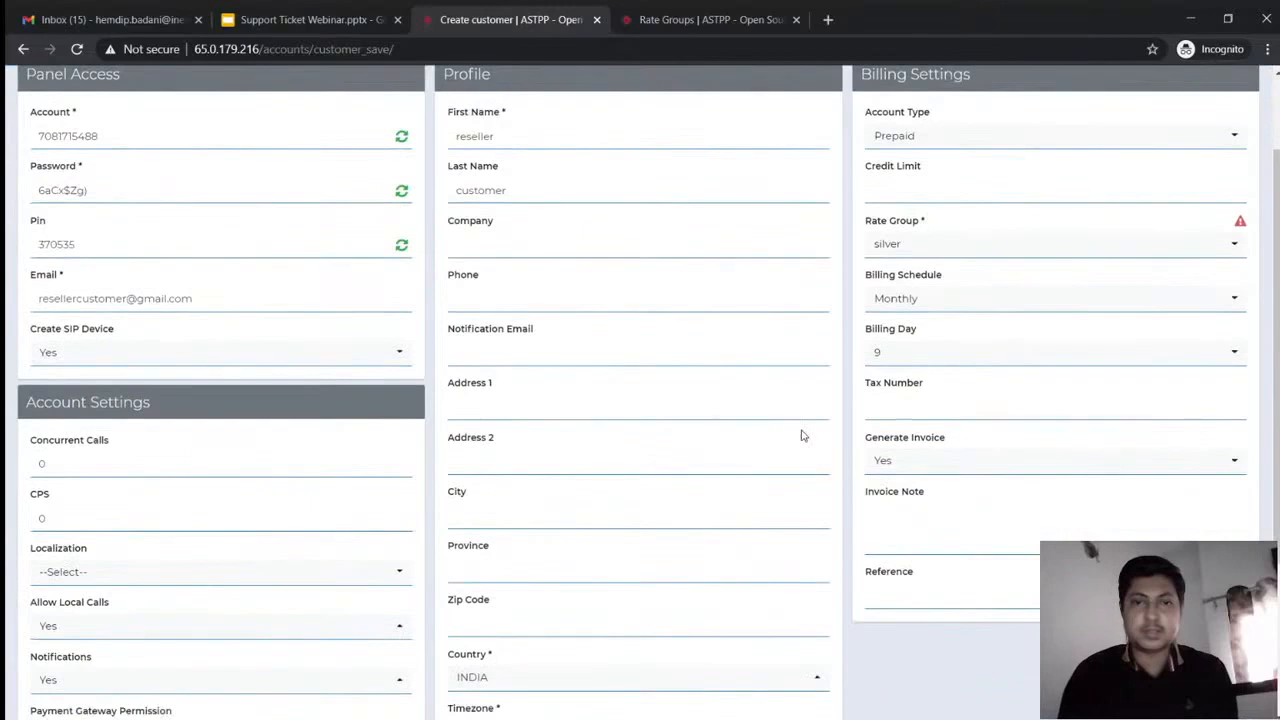
{"action": "scroll", "coordinate": [801, 436], "scroll_direction": "down", "scroll_amount": 3}
{"action": "left_click", "coordinate": [609, 614]}
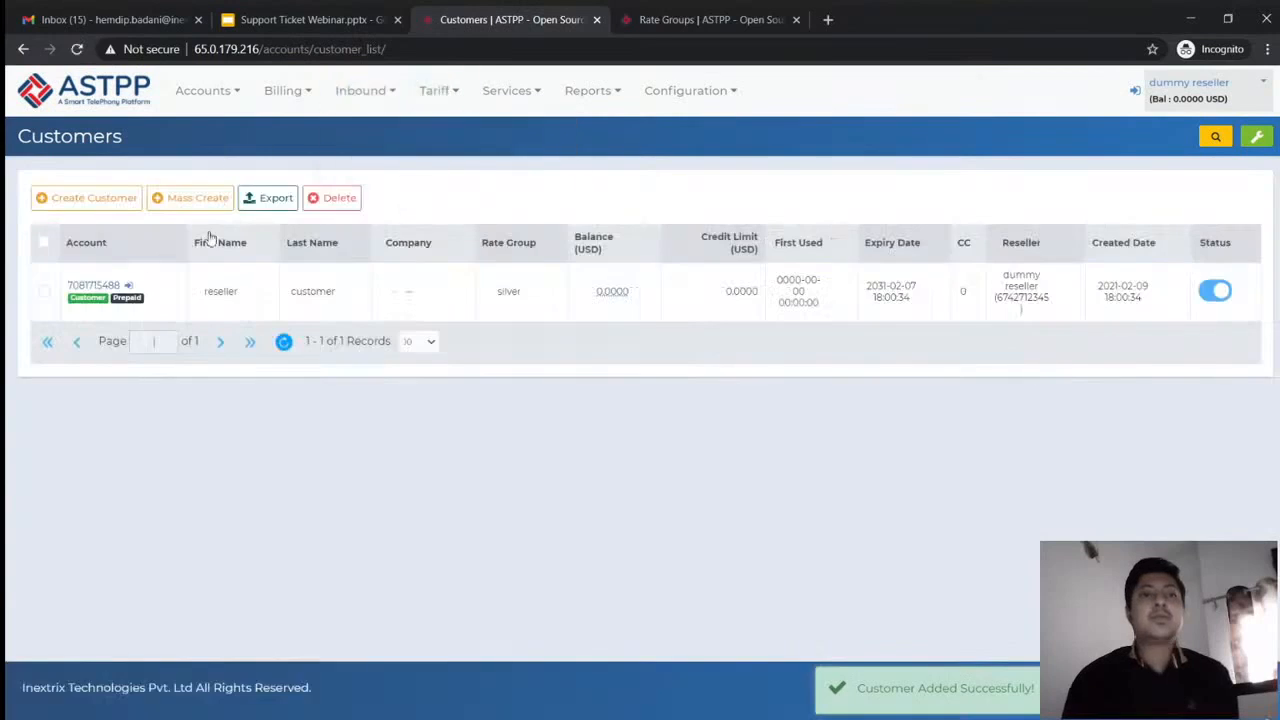
{"action": "left_click", "coordinate": [129, 286]}
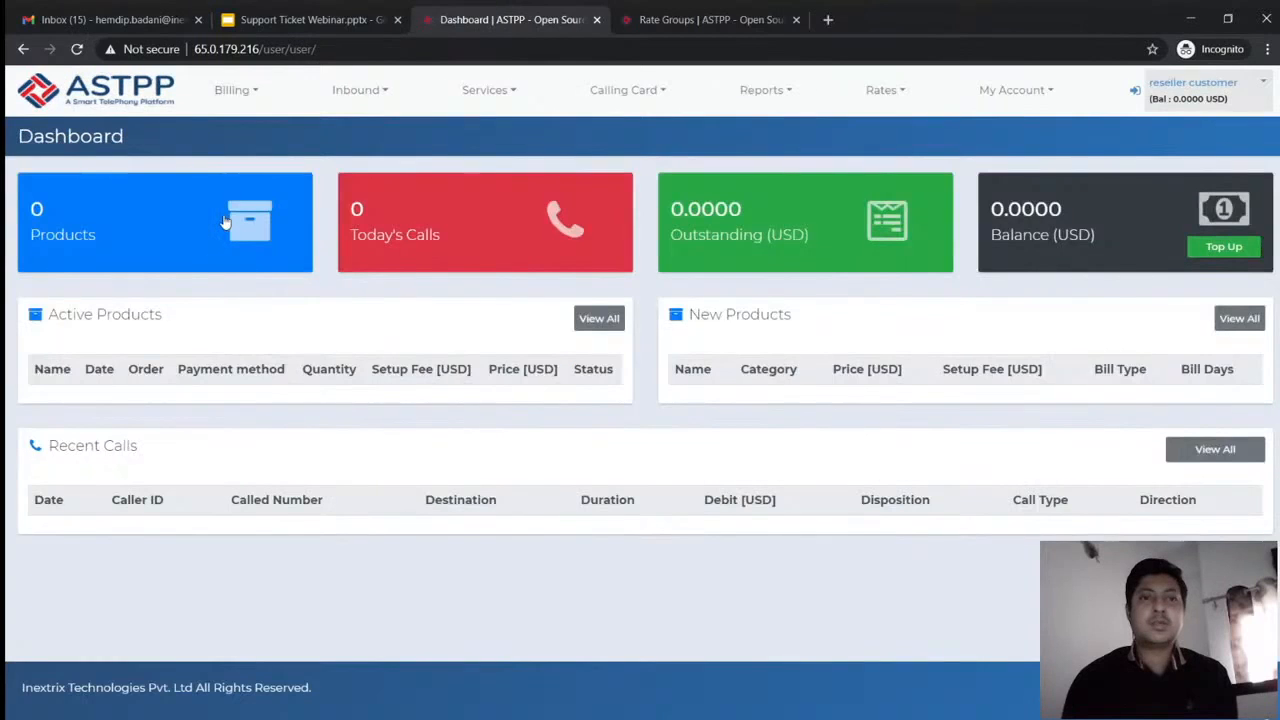
Start a new support ticket with subject 'Resellers customer ticket from customer login'
{"action": "left_click", "coordinate": [488, 90]}
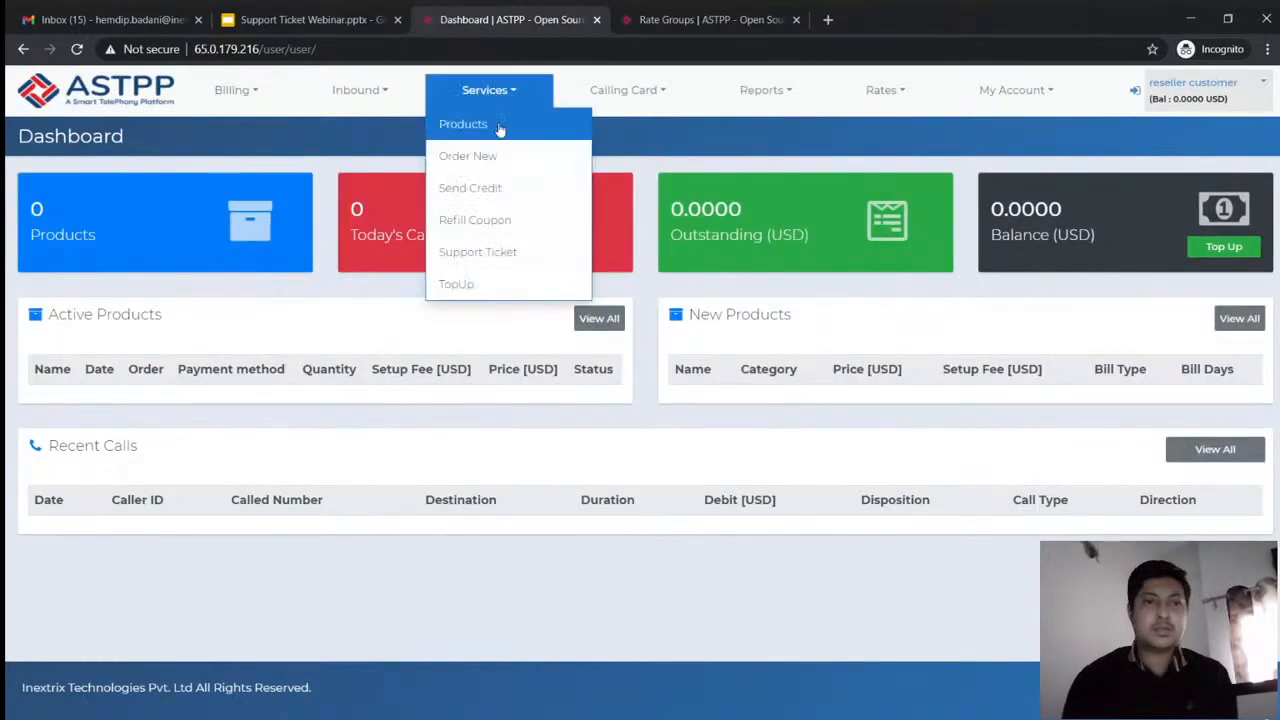
{"action": "left_click", "coordinate": [484, 252]}
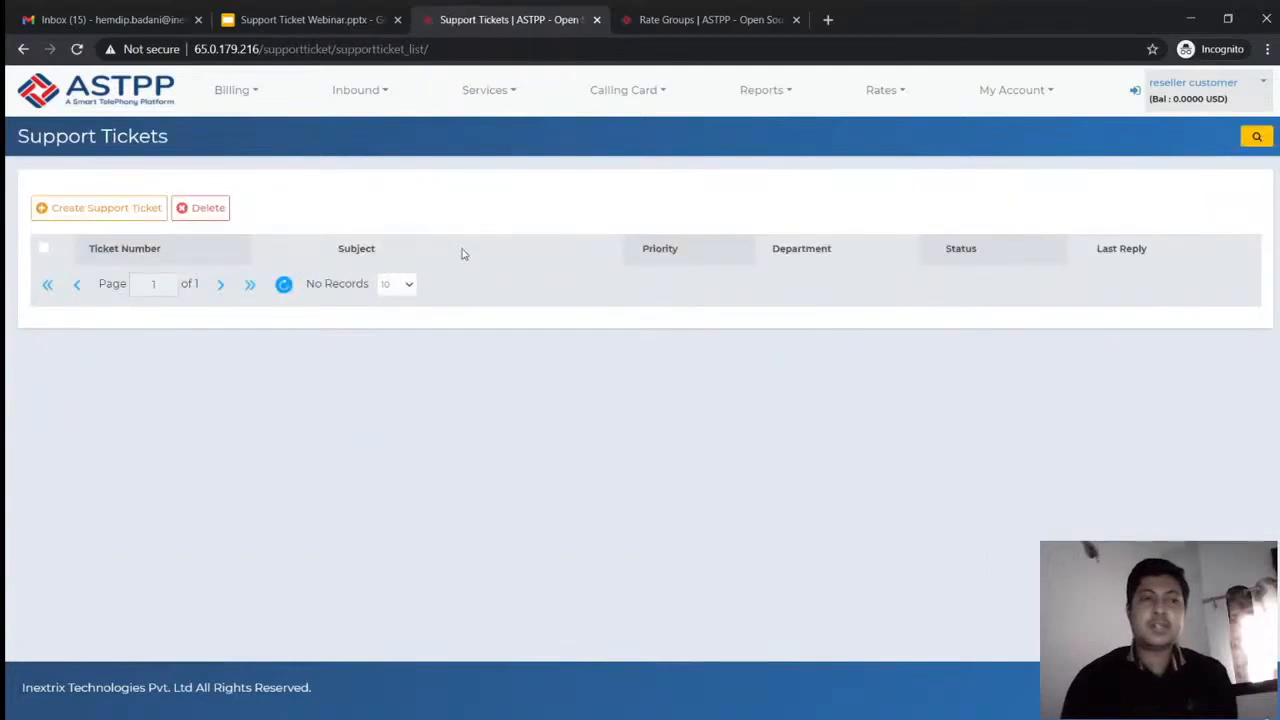
{"action": "left_click", "coordinate": [110, 212]}
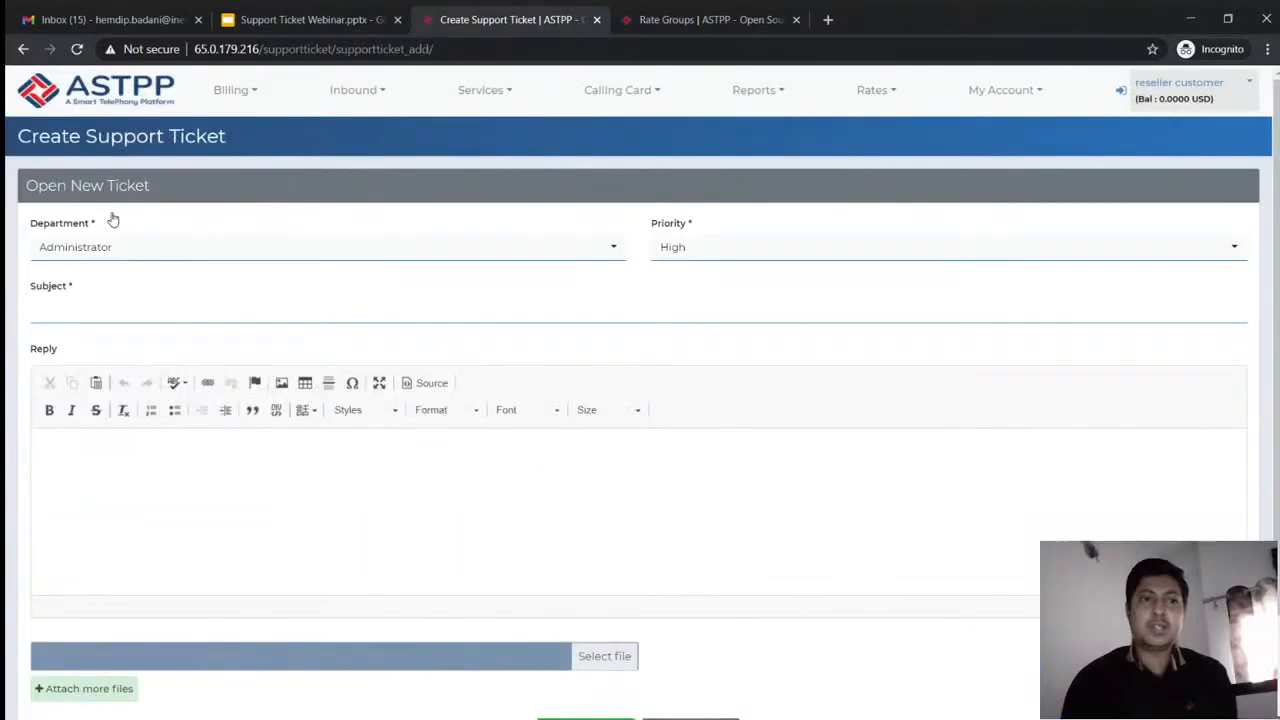
{"action": "left_click", "coordinate": [269, 312]}
{"action": "type", "text": "Re"}
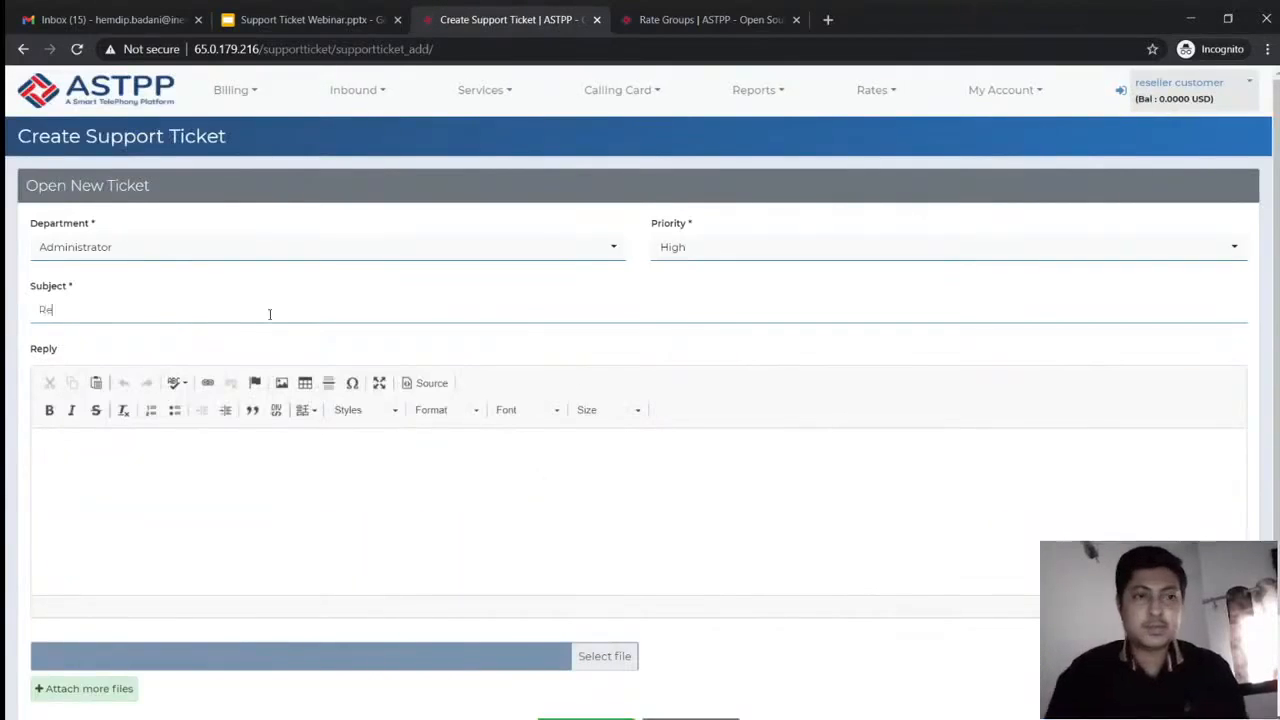
{"action": "type", "text": "sell"}
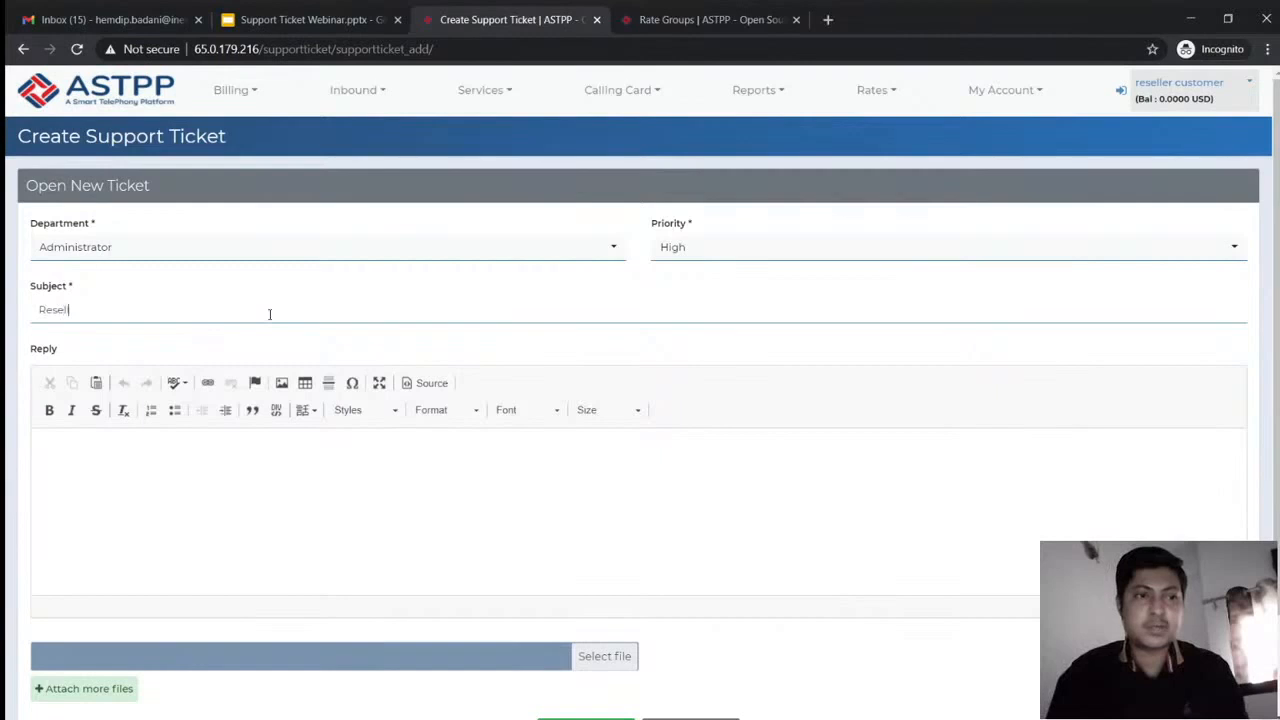
{"action": "type", "text": "ers customer"}
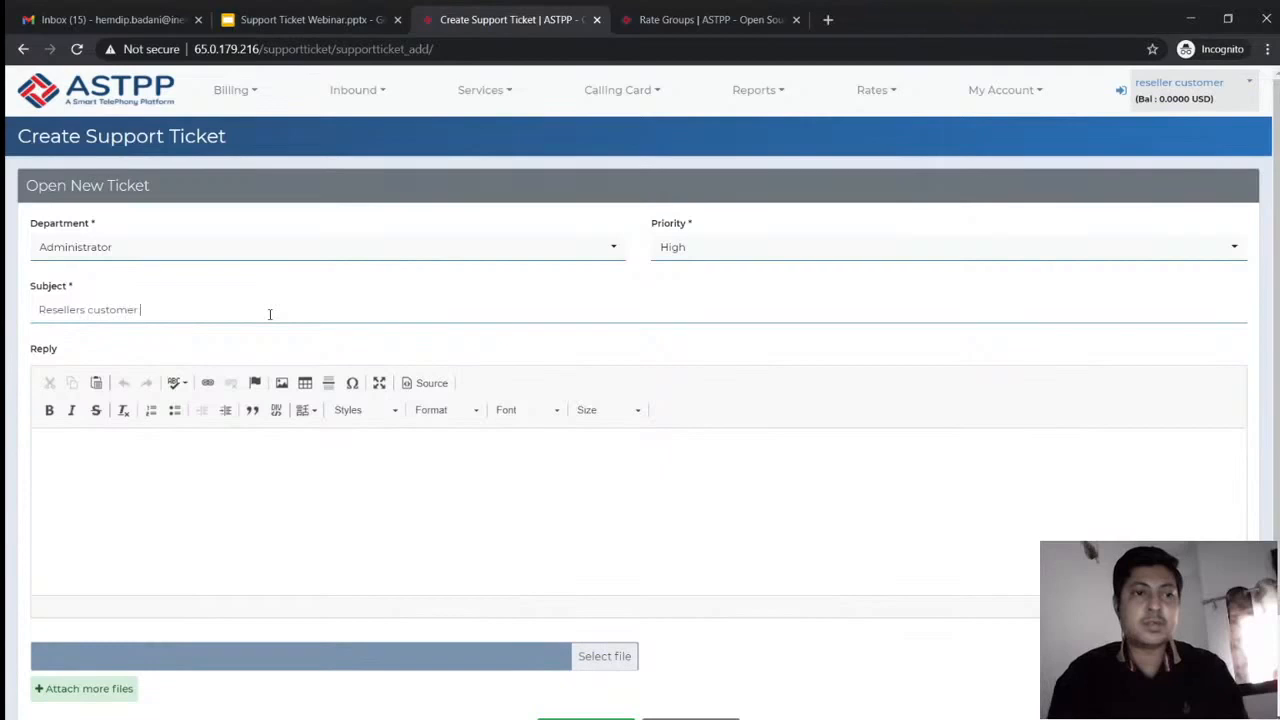
{"action": "type", "text": " ticket from c"}
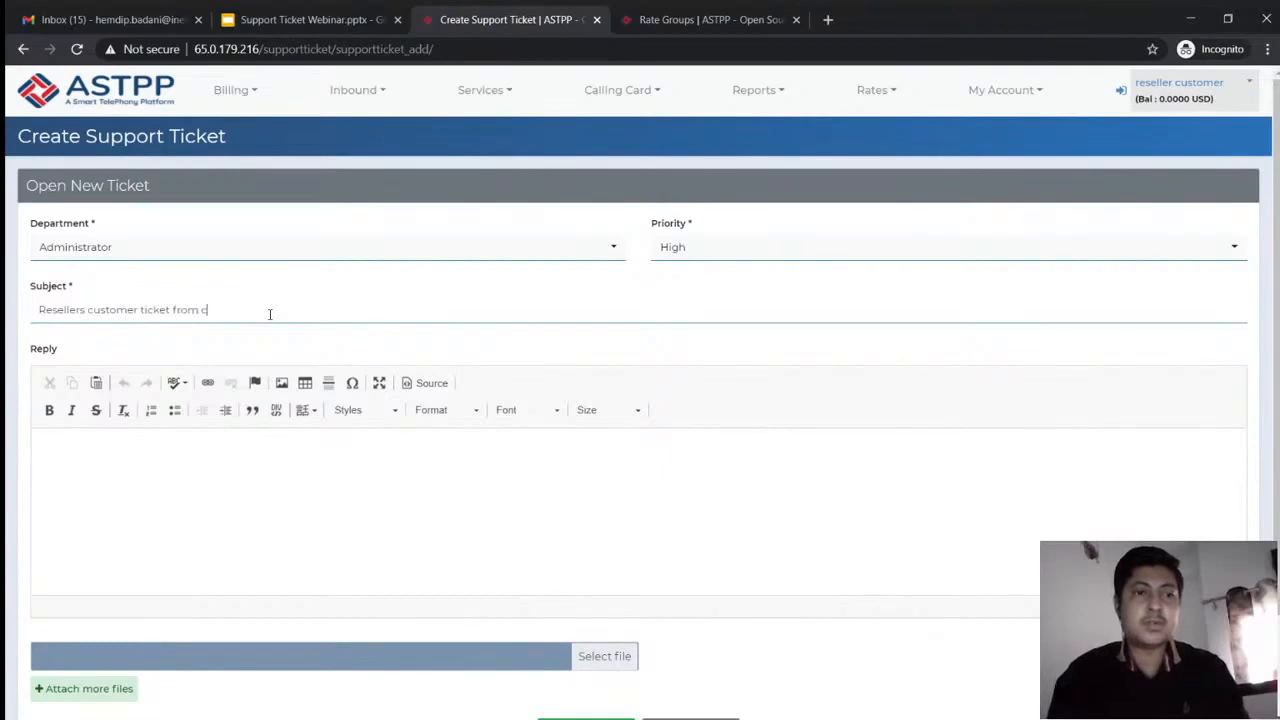
{"action": "type", "text": "ustomer login"}
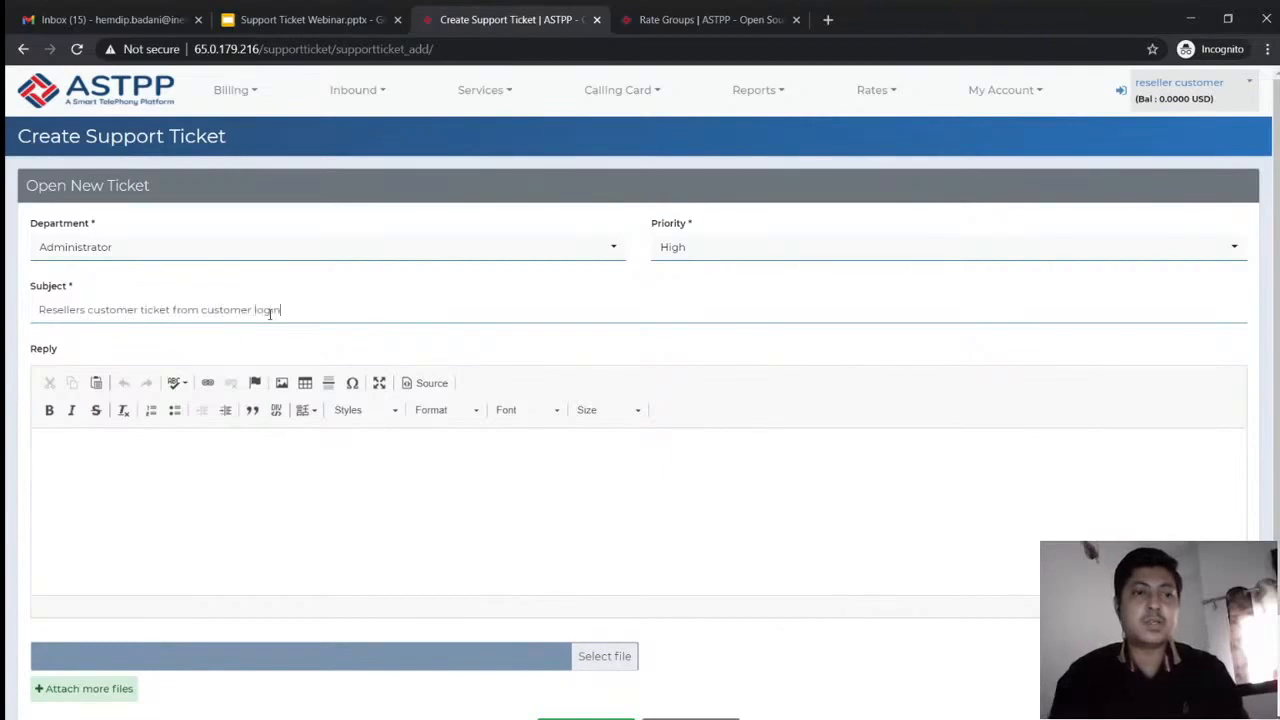
Paste the subject text into the reply body, and look at but cancel the image-insert options
{"action": "key", "text": "ctrl+a"}
{"action": "key", "text": "ctrl+c"}
{"action": "key", "text": "Tab"}
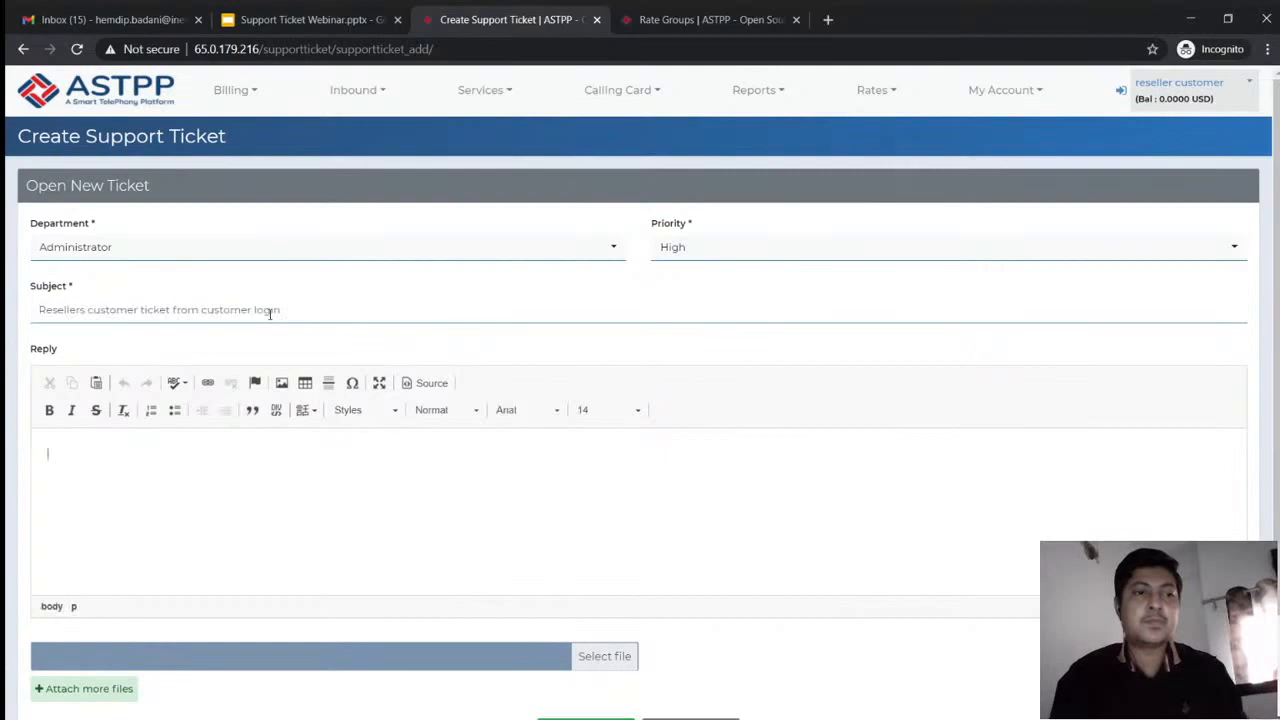
{"action": "key", "text": "ctrl+v"}
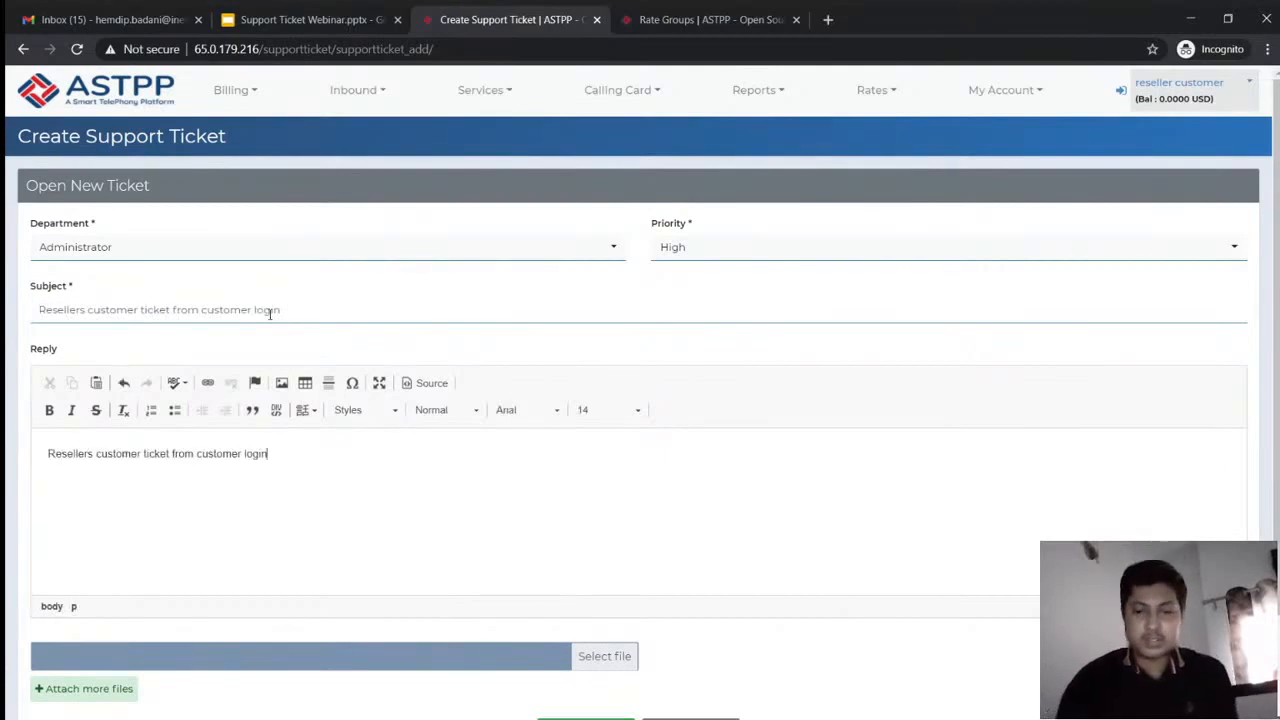
{"action": "key", "text": "shift+Left"}
{"action": "key", "text": "shift+Left"}
{"action": "key", "text": "shift+Left"}
{"action": "key", "text": "shift+Left"}
{"action": "key", "text": "shift+Left"}
{"action": "key", "text": "shift+Left"}
{"action": "key", "text": "shift+Left"}
{"action": "key", "text": "shift+Left"}
{"action": "key", "text": "shift+Left"}
{"action": "key", "text": "shift+Left"}
{"action": "key", "text": "shift+Left"}
{"action": "key", "text": "shift+Left"}
{"action": "key", "text": "shift+Left"}
{"action": "key", "text": "shift+Left"}
{"action": "key", "text": "shift+Left"}
{"action": "key", "text": "shift+Left"}
{"action": "key", "text": "shift+Left"}
{"action": "key", "text": "shift+Left"}
{"action": "key", "text": "shift+Left"}
{"action": "key", "text": "shift+Left"}
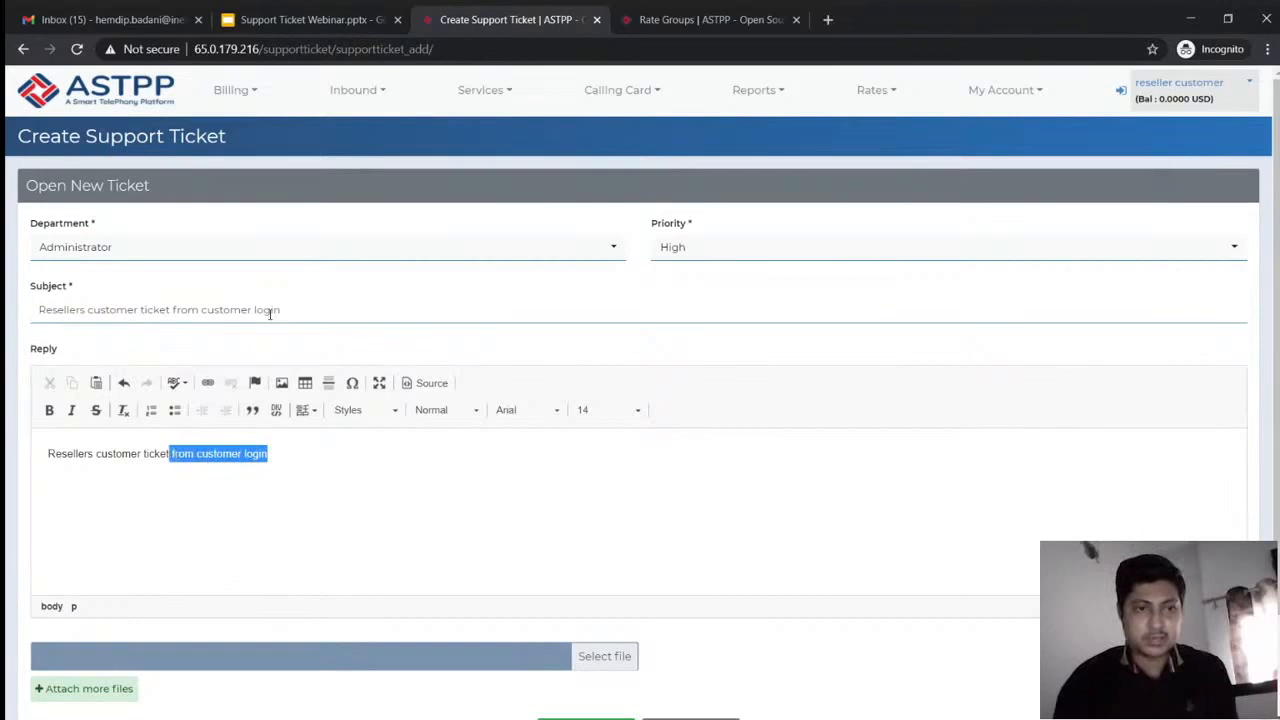
{"action": "key", "text": "shift+Left"}
{"action": "key", "text": "shift+Left"}
{"action": "key", "text": "shift+Left"}
{"action": "key", "text": "shift+Left"}
{"action": "key", "text": "shift+Left"}
{"action": "key", "text": "shift+Left"}
{"action": "key", "text": "shift+Left"}
{"action": "key", "text": "shift+Left"}
{"action": "key", "text": "shift+Left"}
{"action": "key", "text": "shift+Left"}
{"action": "key", "text": "shift+Left"}
{"action": "key", "text": "shift+Left"}
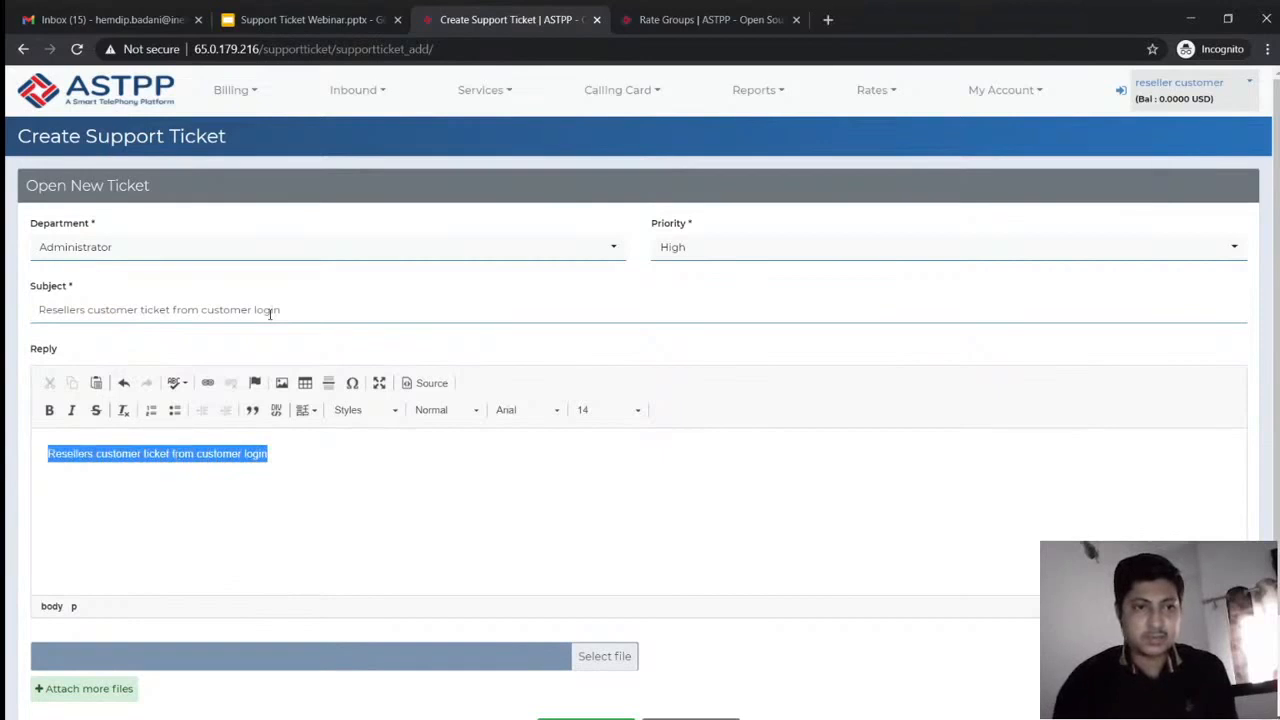
{"action": "key", "text": "Left"}
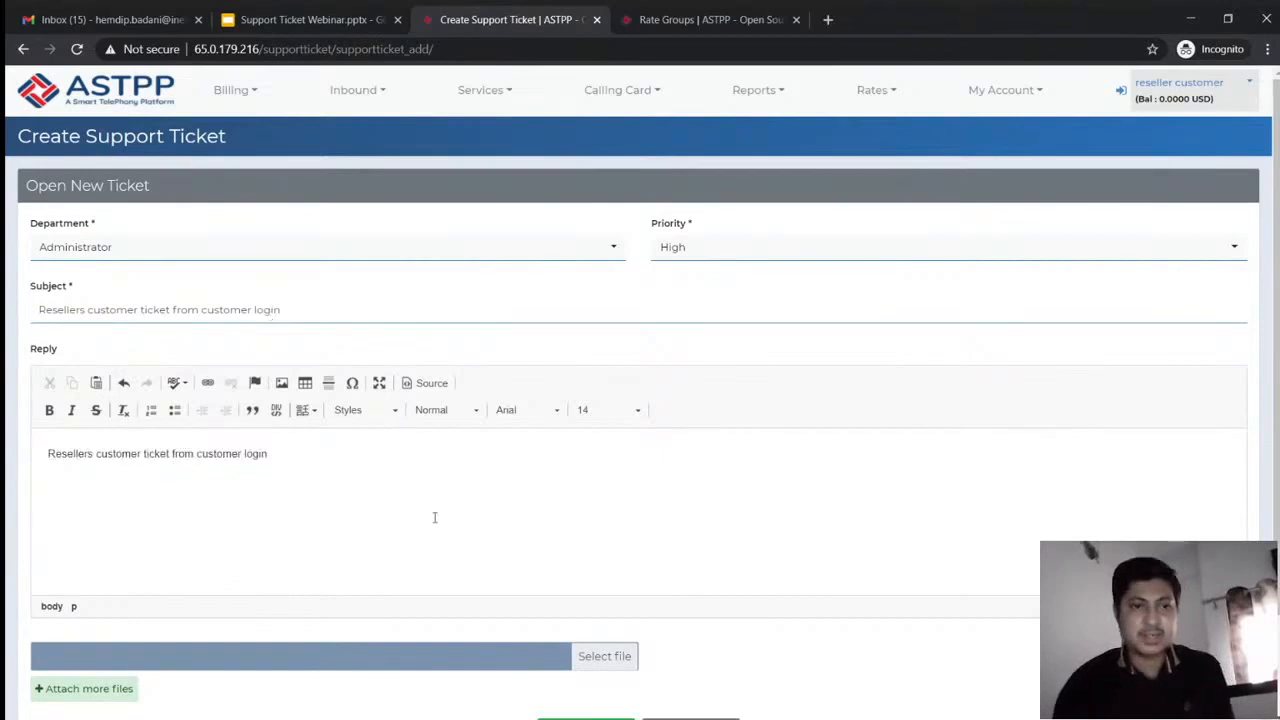
{"action": "triple_click", "coordinate": [235, 459]}
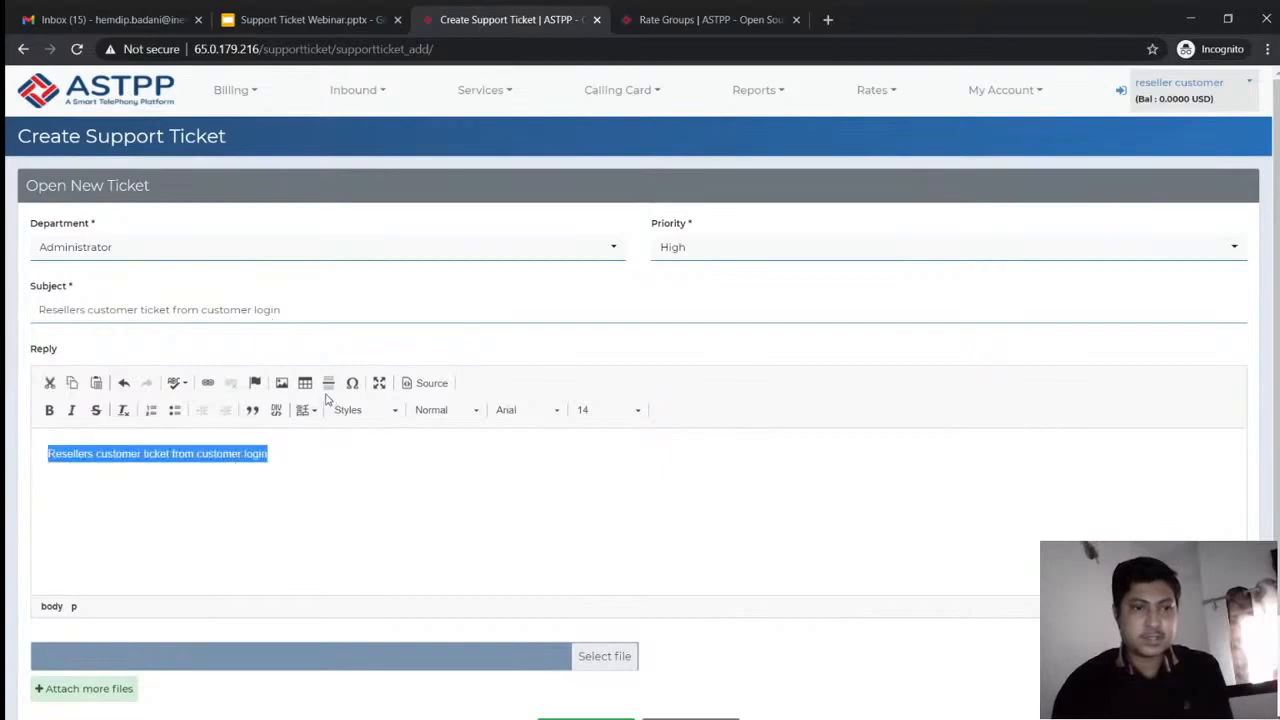
{"action": "left_click", "coordinate": [282, 384]}
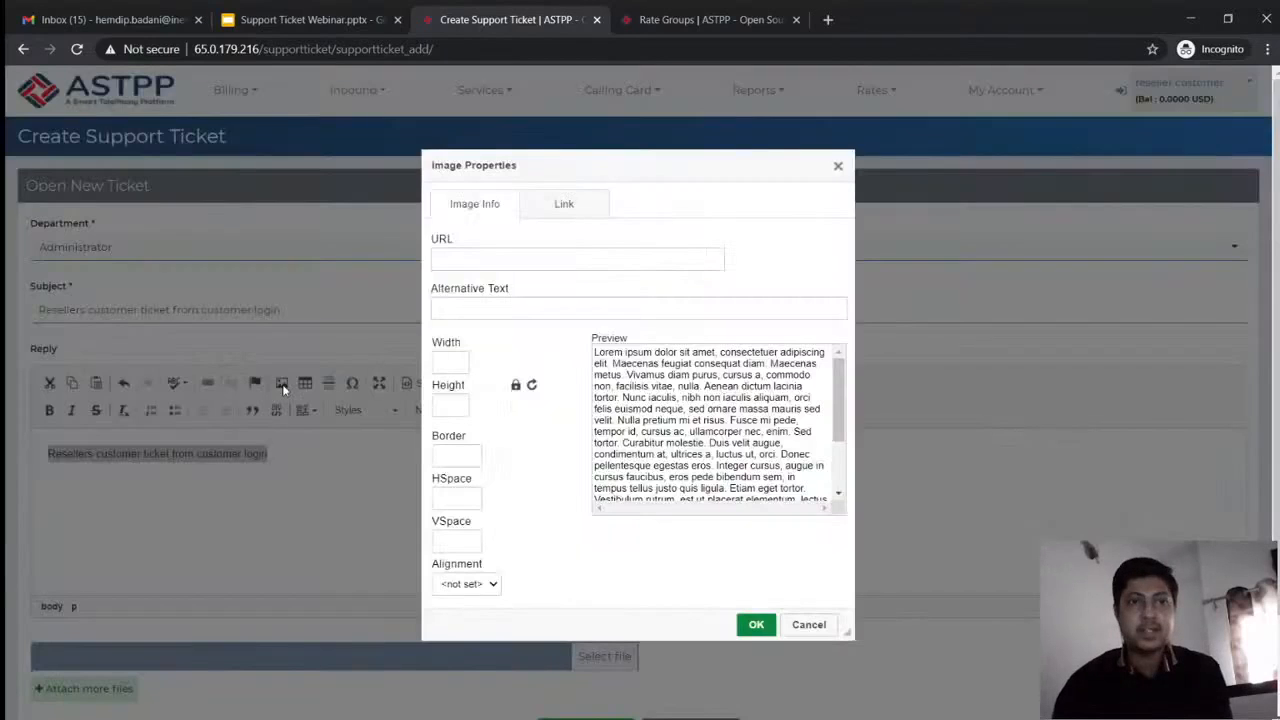
{"action": "left_click", "coordinate": [565, 205]}
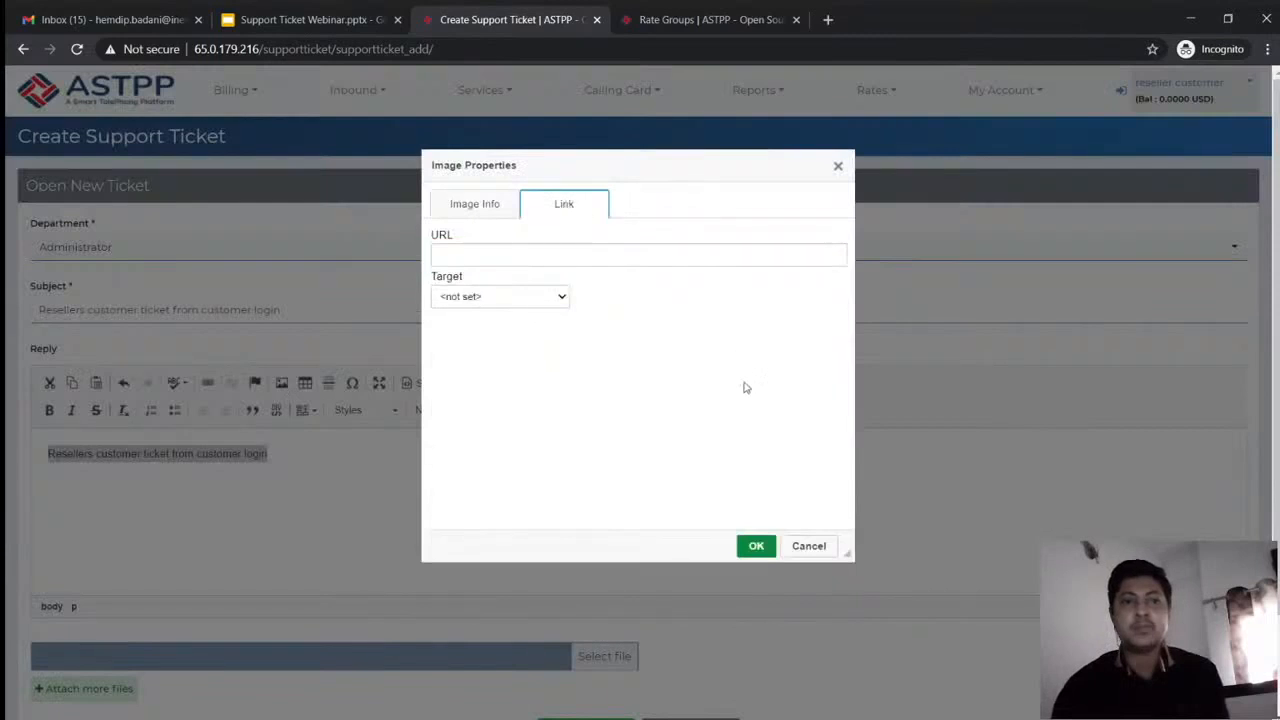
{"action": "left_click", "coordinate": [809, 545]}
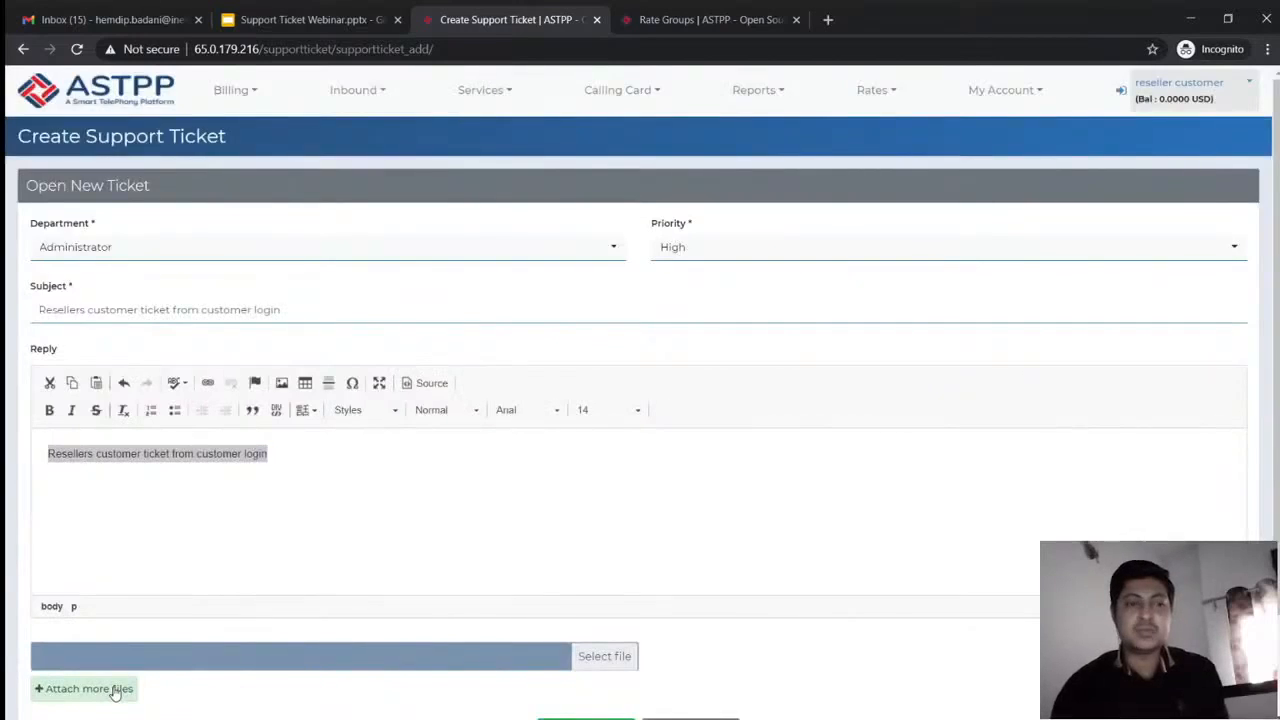
Attach 1.JPG to the ticket and submit it
{"action": "left_click", "coordinate": [609, 656]}
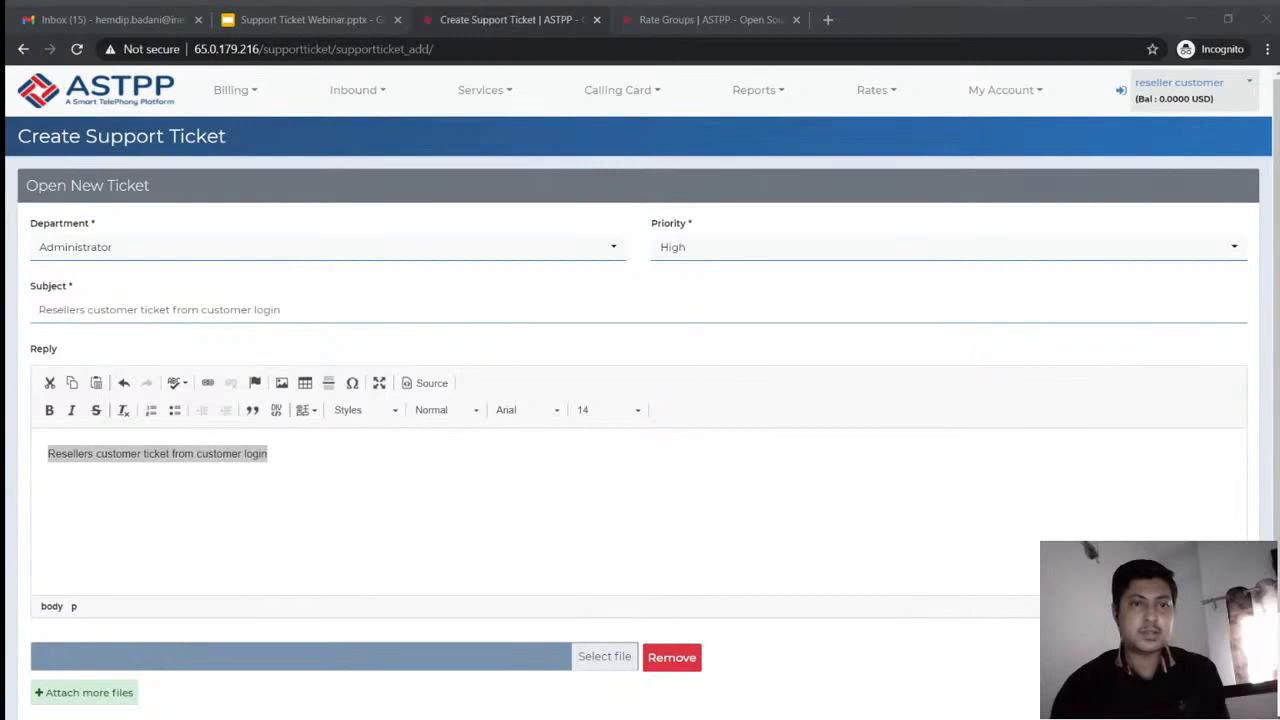
{"action": "left_click", "coordinate": [504, 384]}
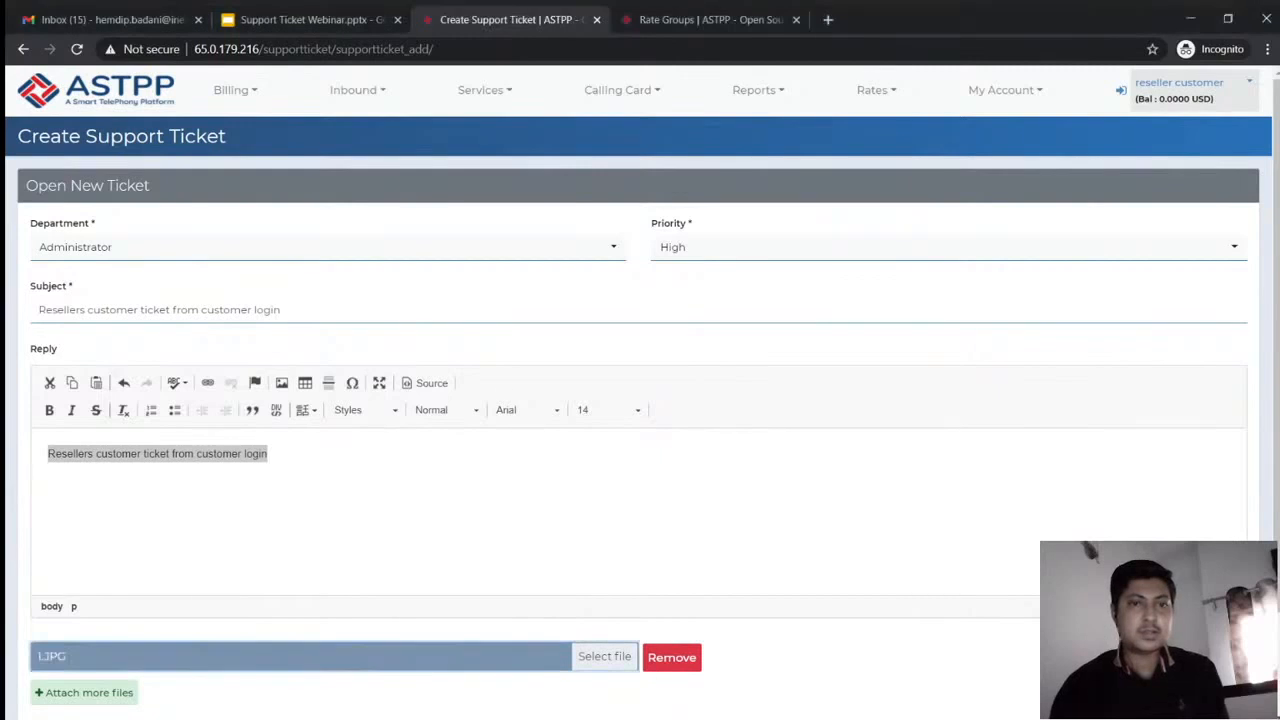
{"action": "left_click", "coordinate": [505, 507]}
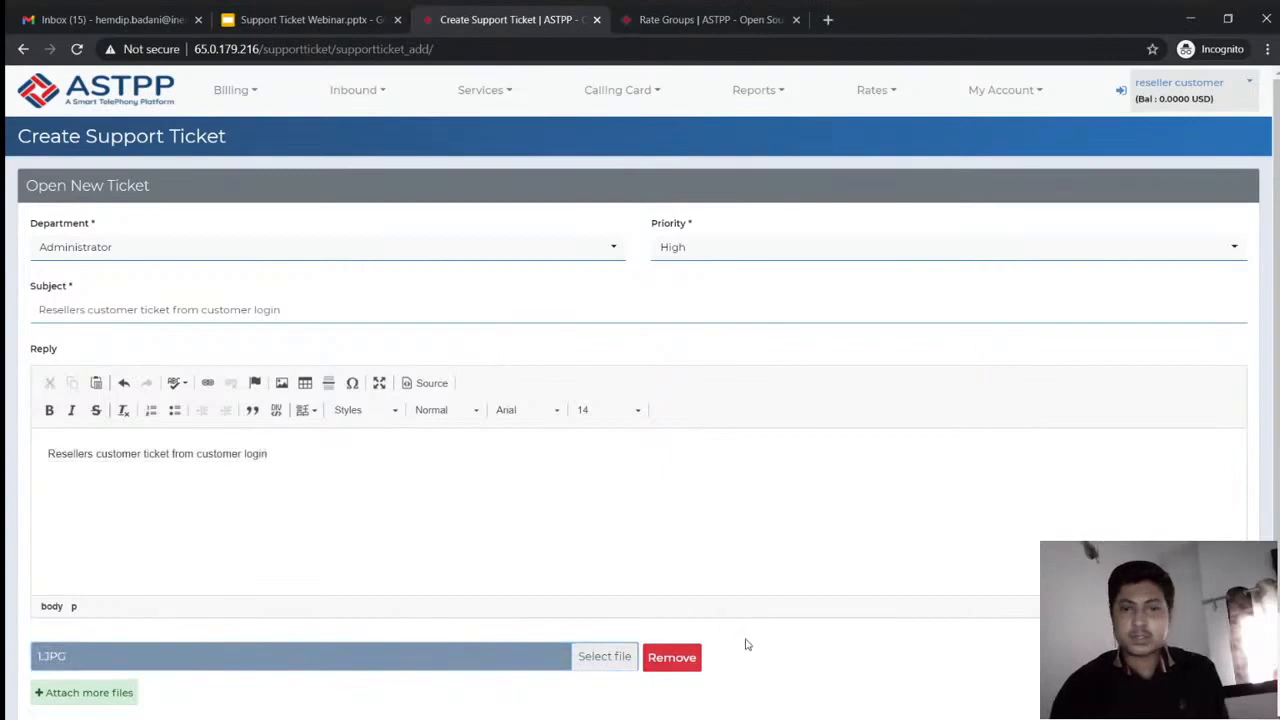
{"action": "scroll", "coordinate": [745, 645], "scroll_direction": "down", "scroll_amount": 2}
{"action": "left_click", "coordinate": [565, 614]}
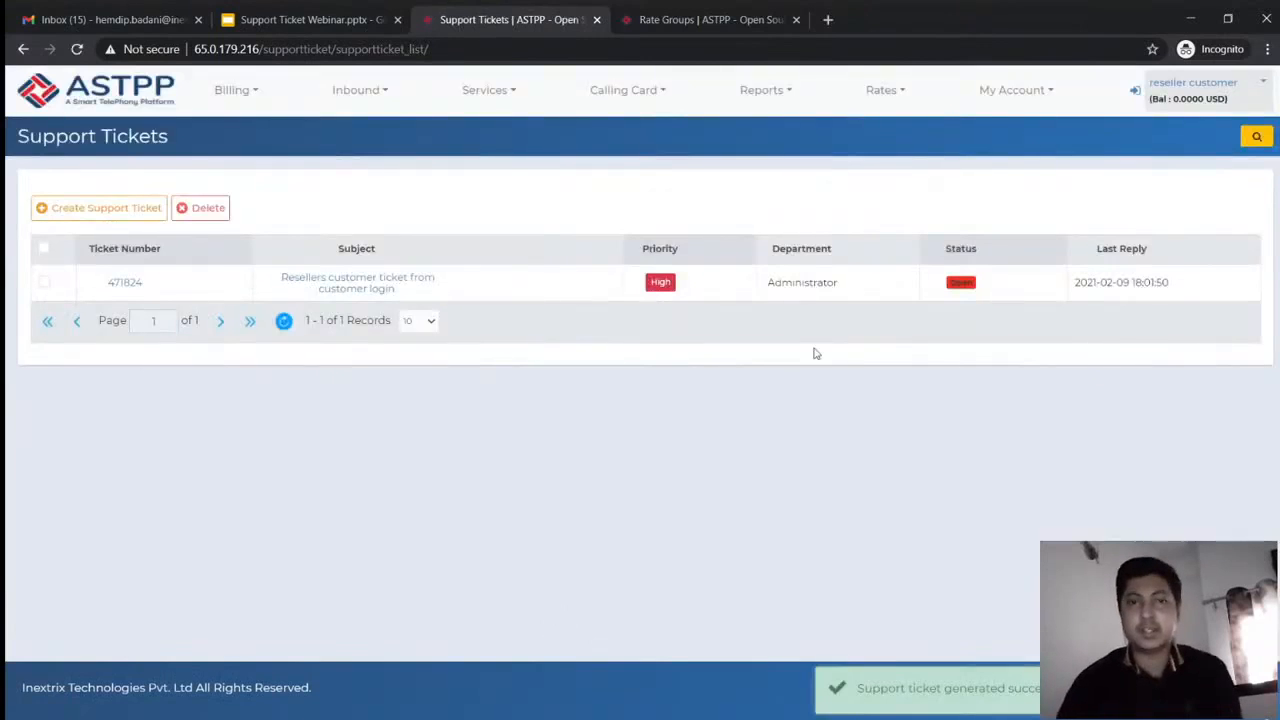
Switch to the reseller and view the customer's ticket 471824 in its Support Tickets list
{"action": "left_click", "coordinate": [1134, 96]}
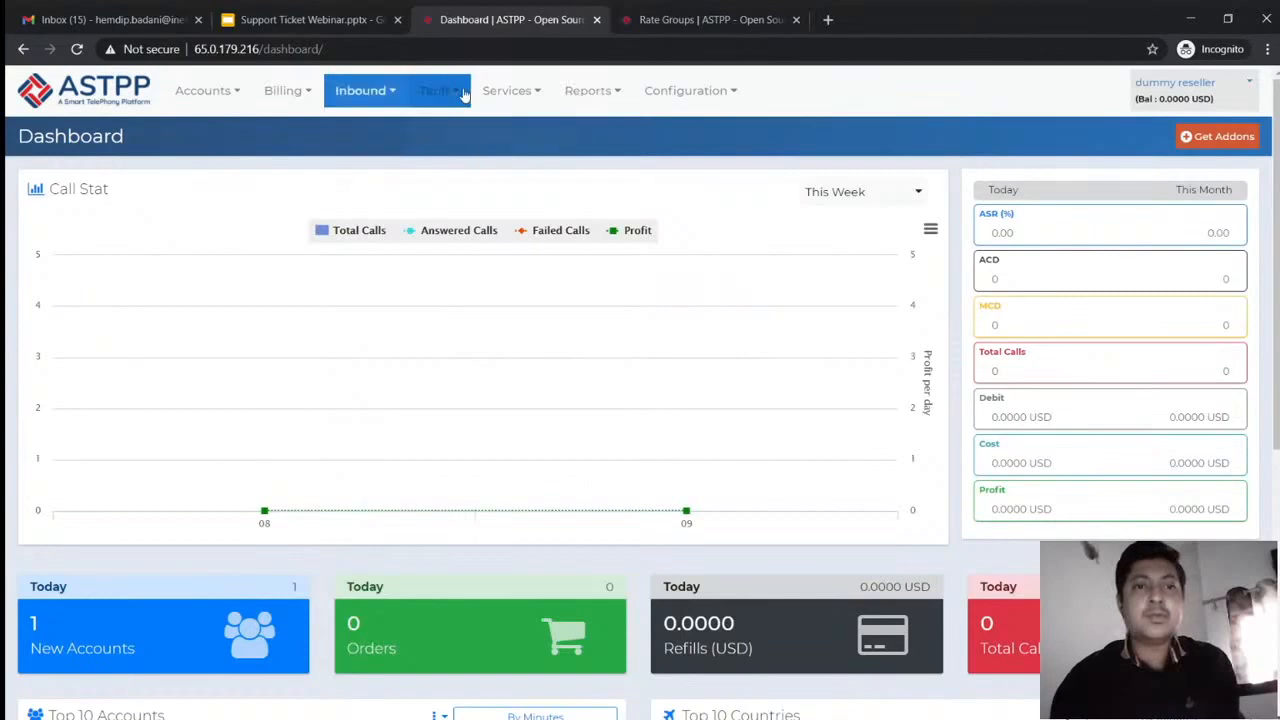
{"action": "mouse_move", "coordinate": [507, 90]}
{"action": "left_click", "coordinate": [508, 127]}
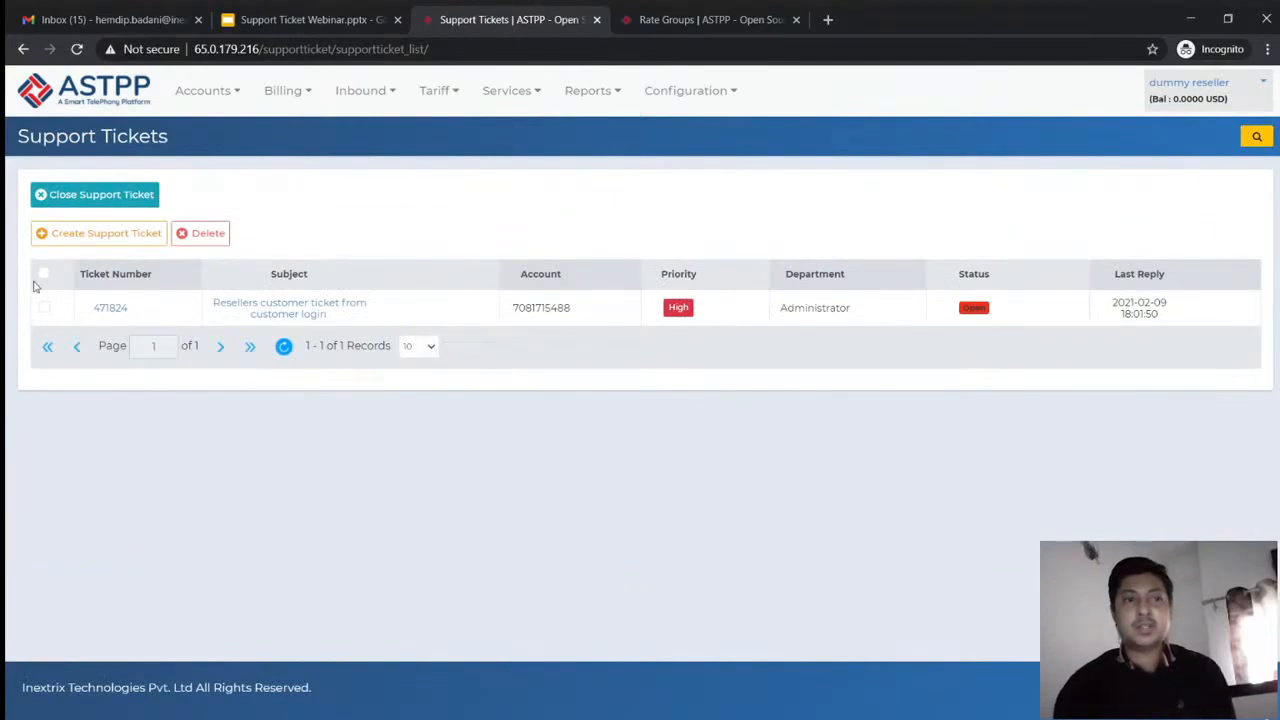
{"action": "left_click", "coordinate": [277, 314]}
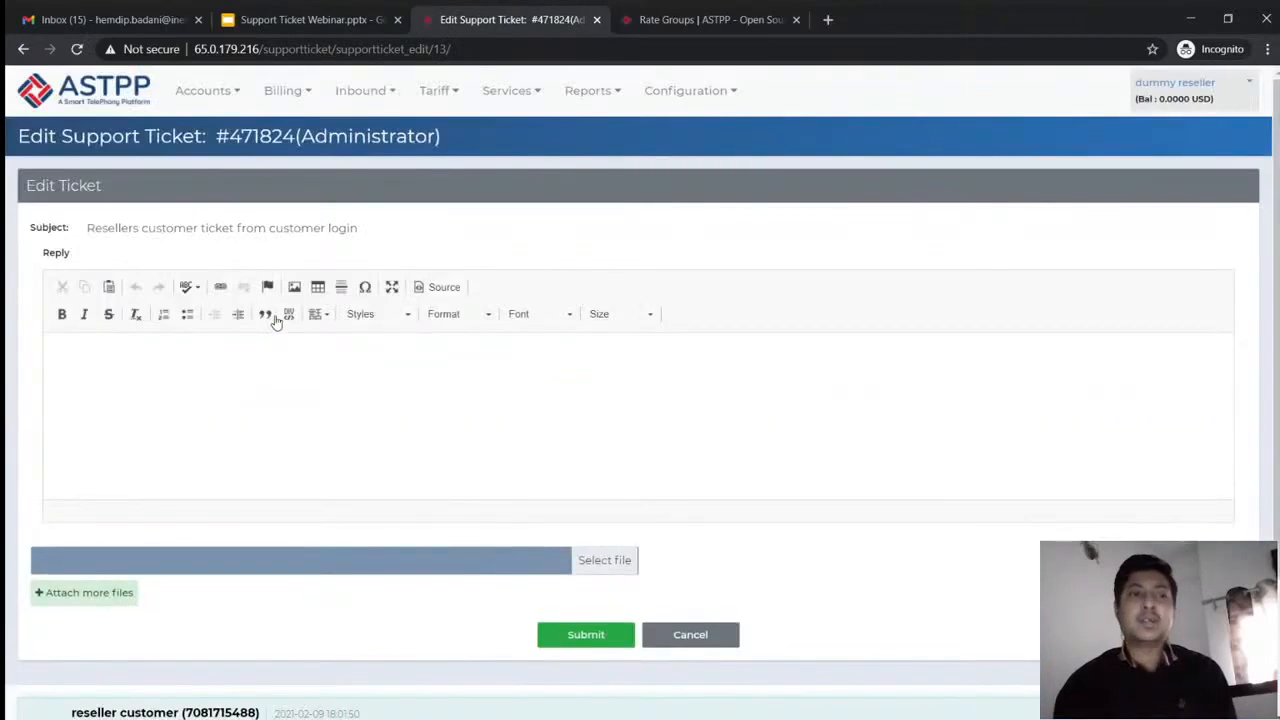
{"action": "left_click", "coordinate": [709, 634]}
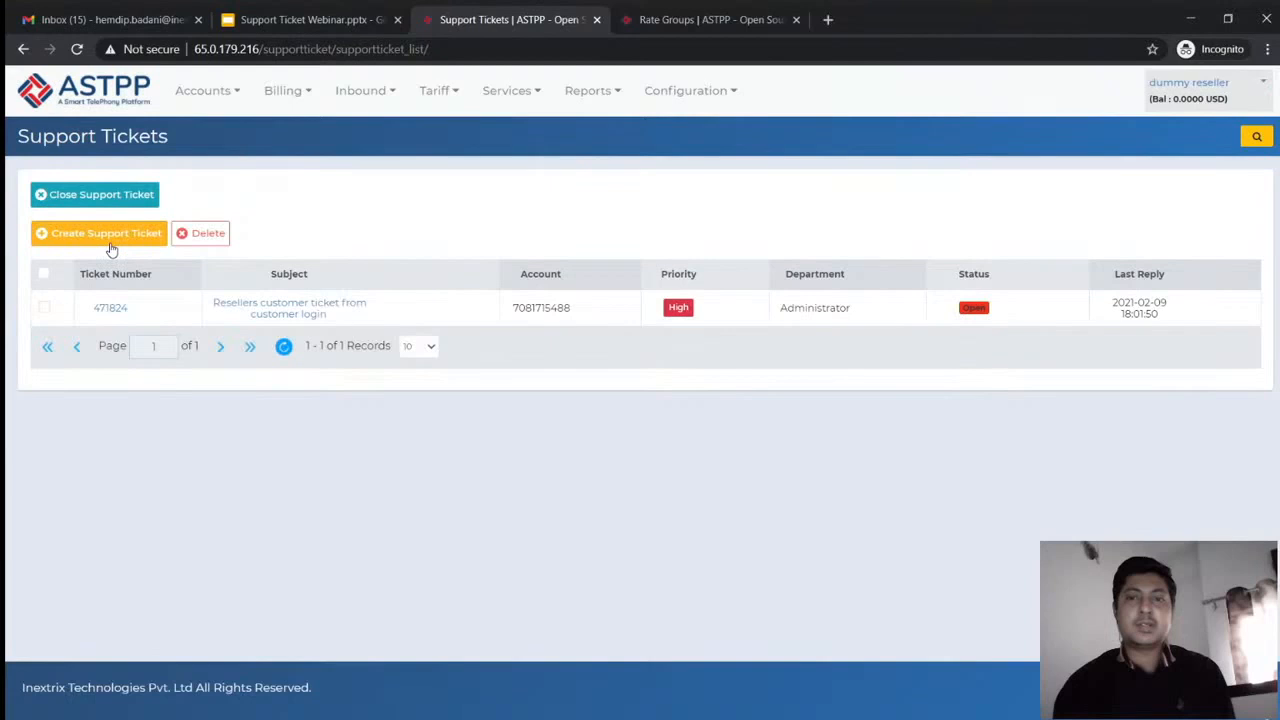
Open a new Create Support Ticket form as the reseller, then cancel it
{"action": "left_click", "coordinate": [111, 241]}
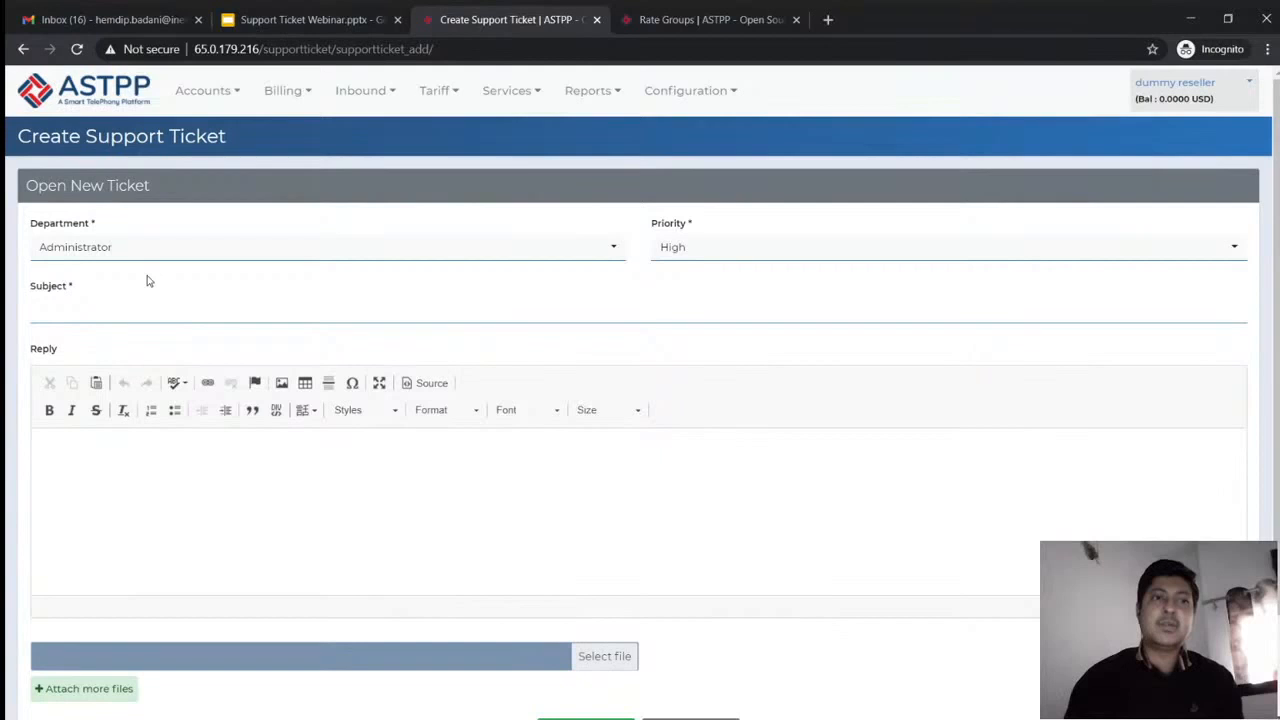
{"action": "scroll", "coordinate": [147, 281], "scroll_direction": "down", "scroll_amount": 3}
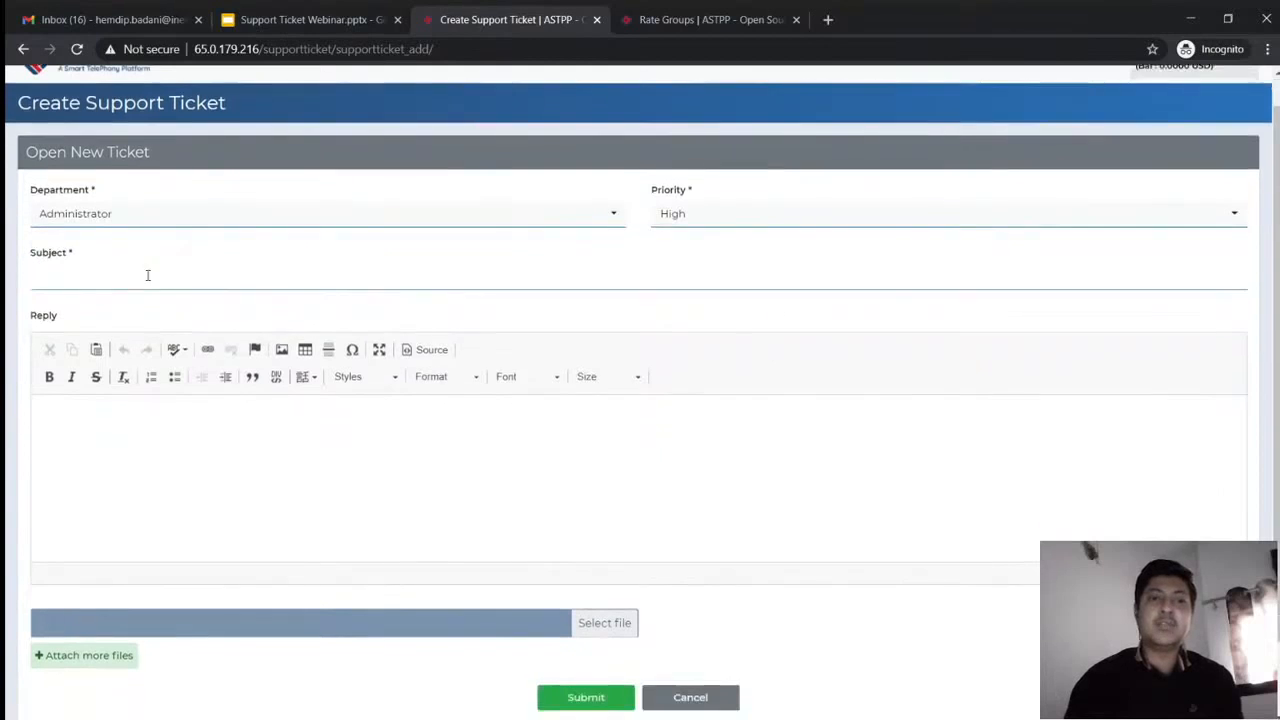
{"action": "scroll", "coordinate": [563, 446], "scroll_direction": "down", "scroll_amount": 1}
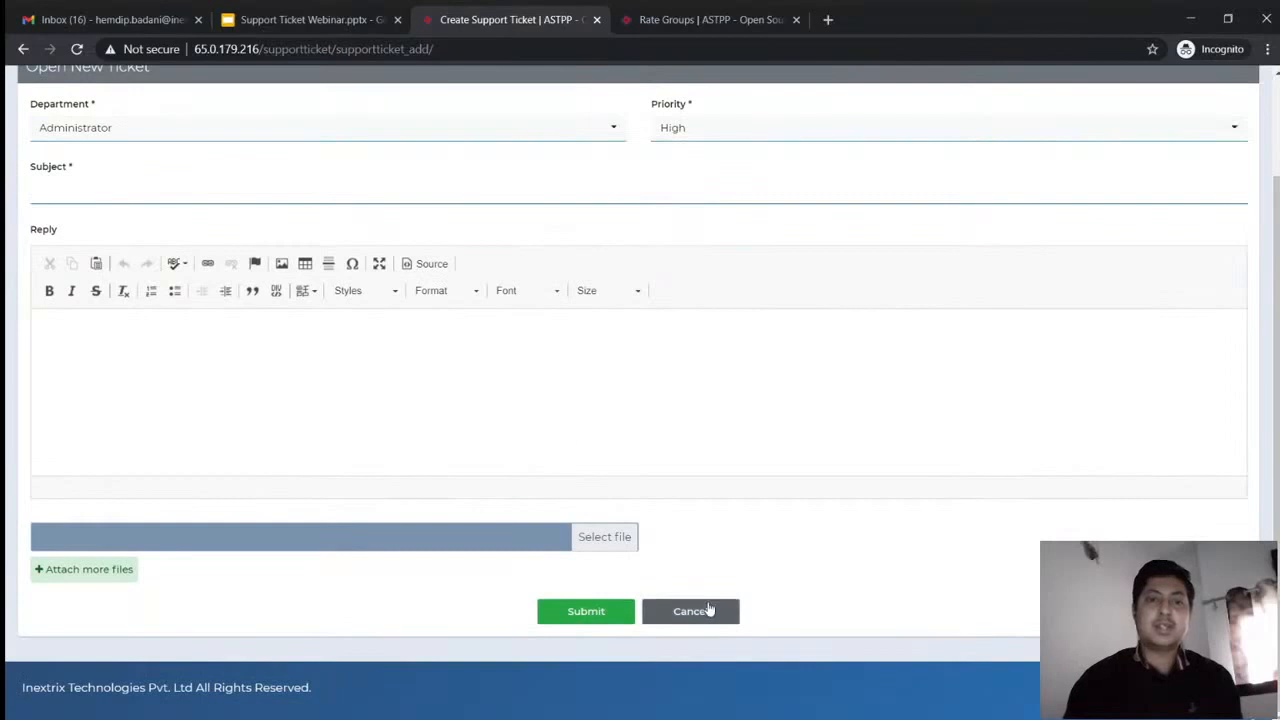
{"action": "scroll", "coordinate": [708, 610], "scroll_direction": "up", "scroll_amount": 1}
{"action": "scroll", "coordinate": [708, 607], "scroll_direction": "down", "scroll_amount": 1}
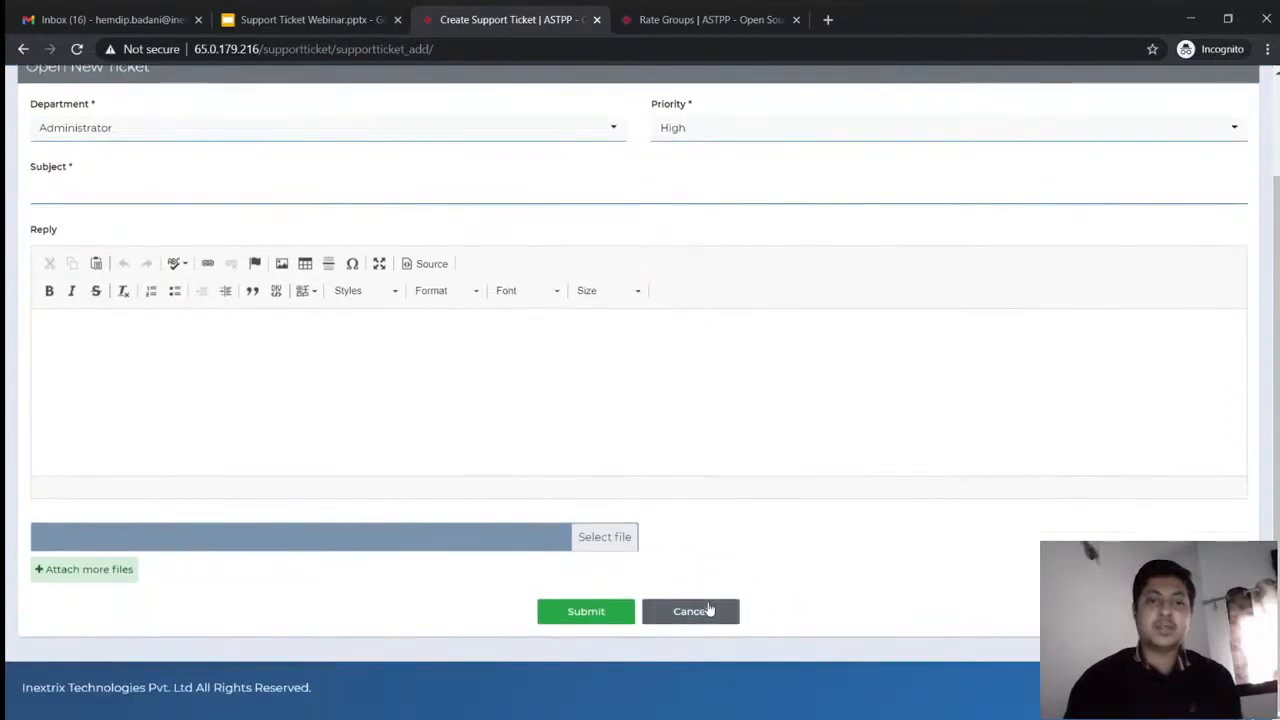
{"action": "left_click", "coordinate": [708, 610]}
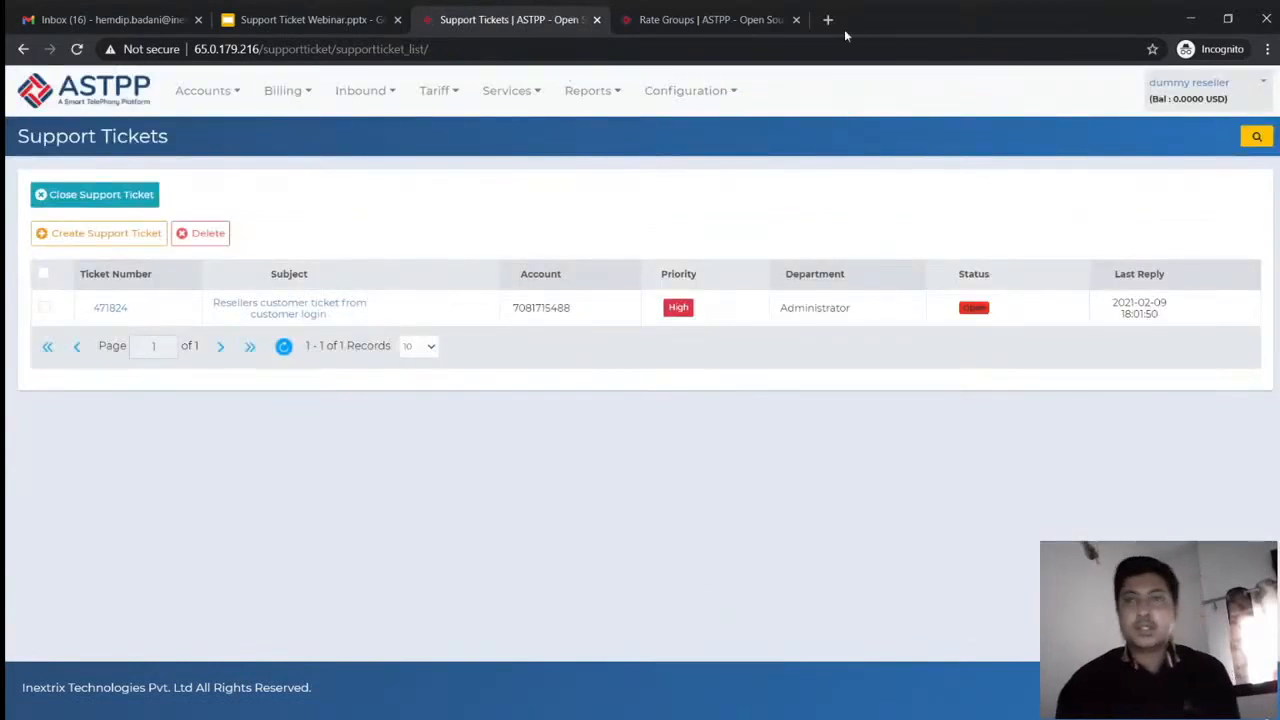
{"action": "left_click", "coordinate": [1195, 84]}
Log out of the reseller account and sign in as admin with the admin password
{"action": "left_click", "coordinate": [1188, 199]}
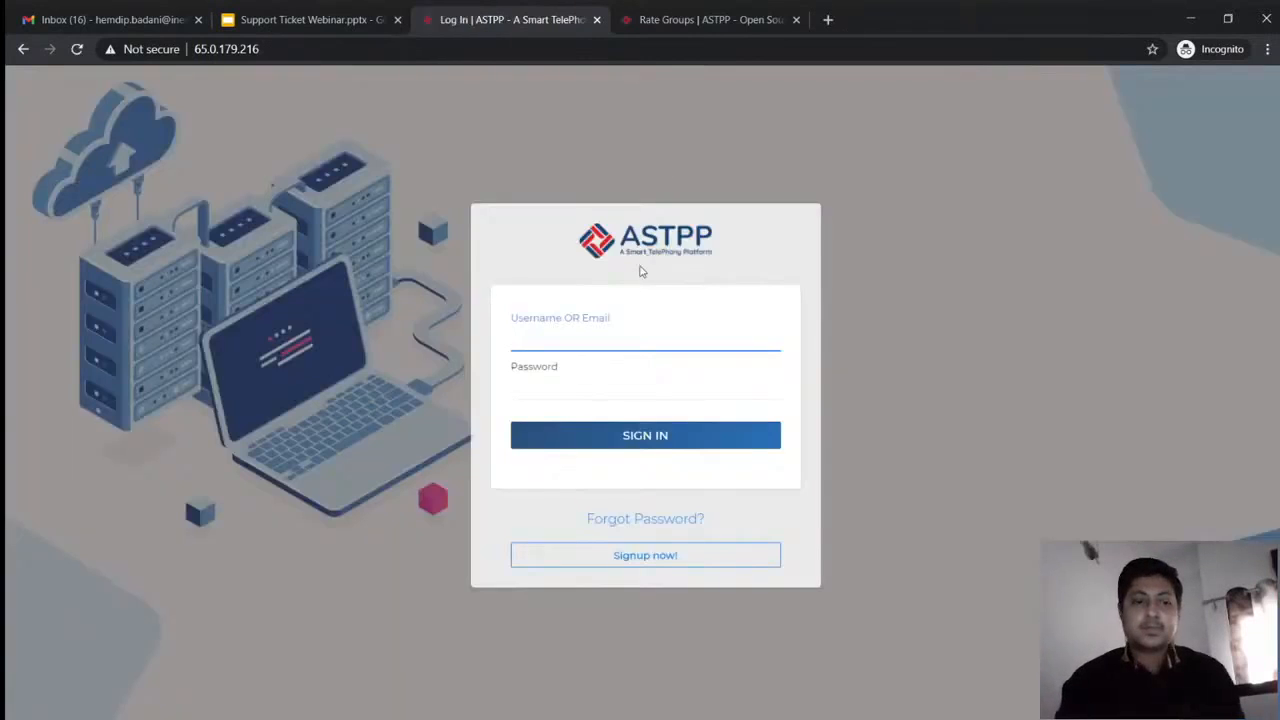
{"action": "type", "text": "admin"}
{"action": "key", "text": "Tab"}
{"action": "type", "text": "admin"}
{"action": "key", "text": "Return"}
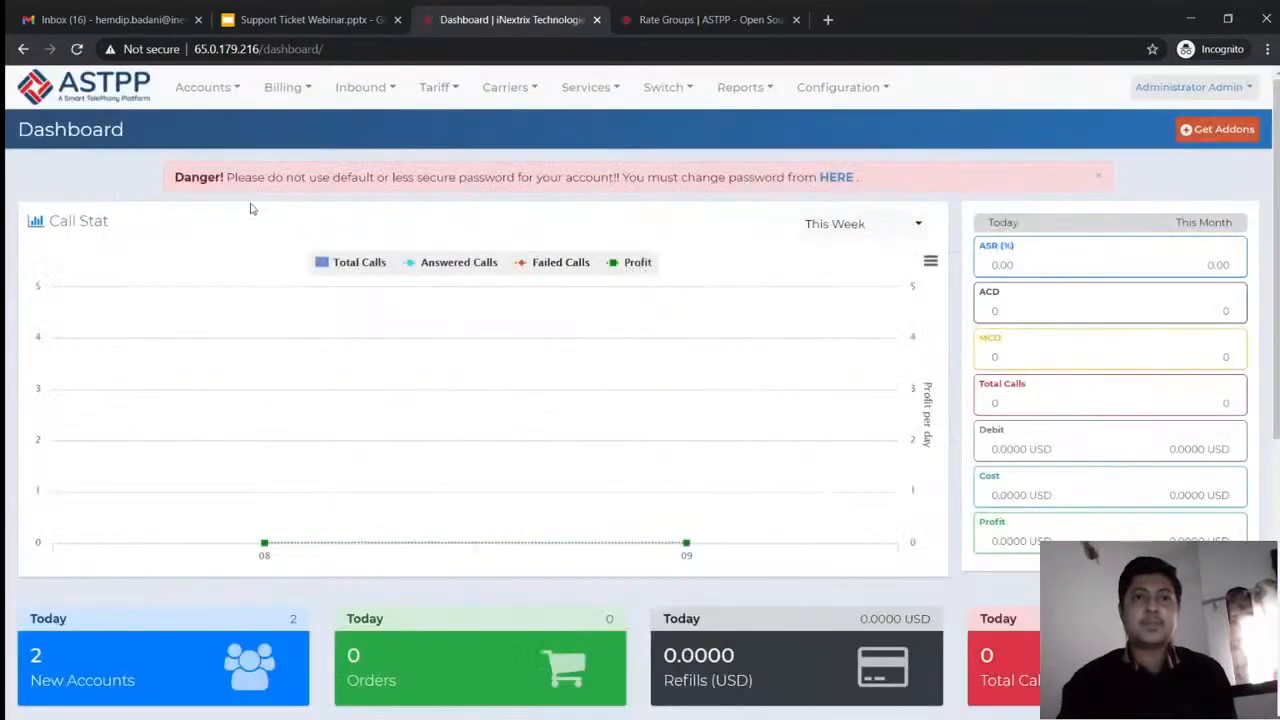
Start a new support ticket as admin and review the To recipients, keeping the default customer
{"action": "left_click", "coordinate": [589, 88]}
{"action": "mouse_move", "coordinate": [580, 121]}
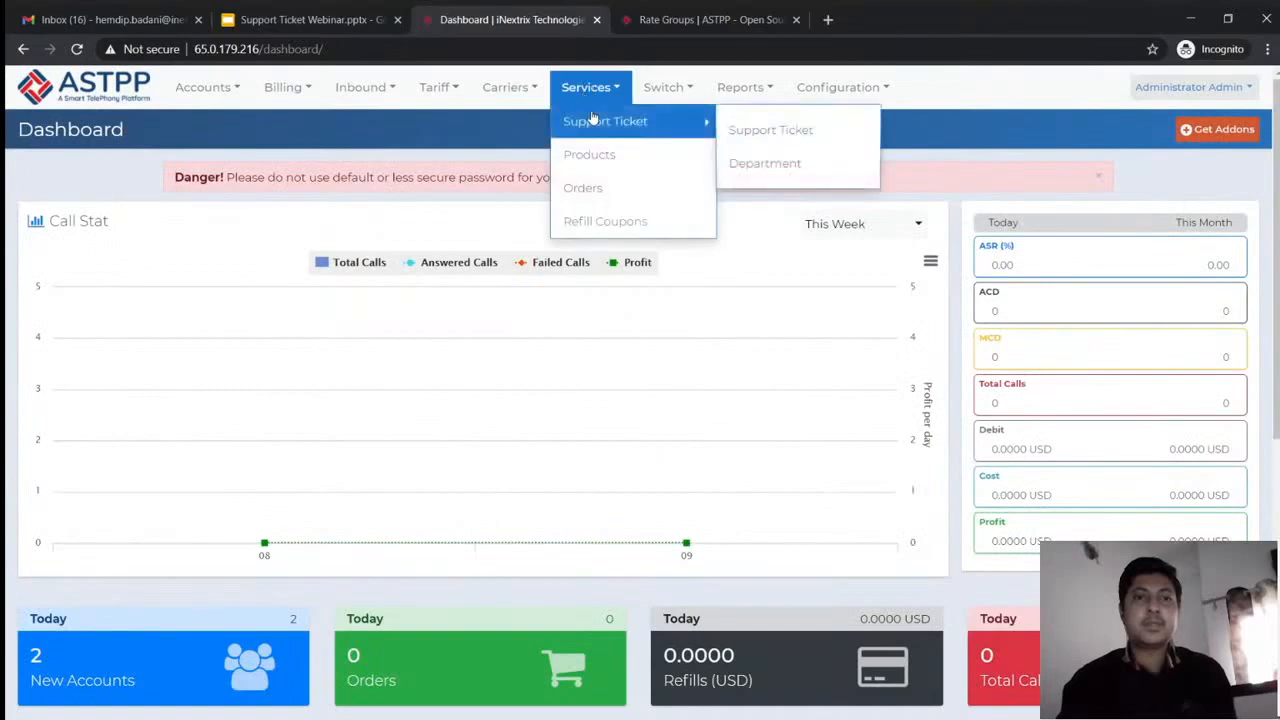
{"action": "left_click", "coordinate": [796, 139]}
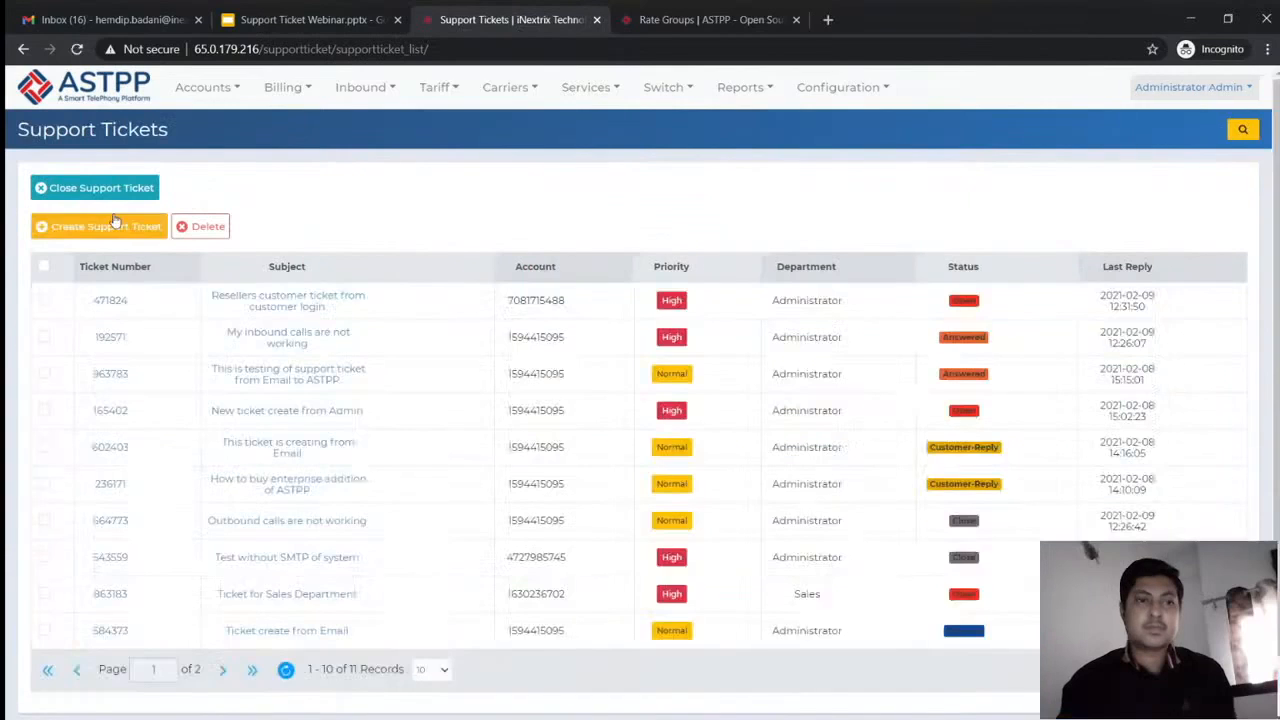
{"action": "left_click", "coordinate": [105, 226]}
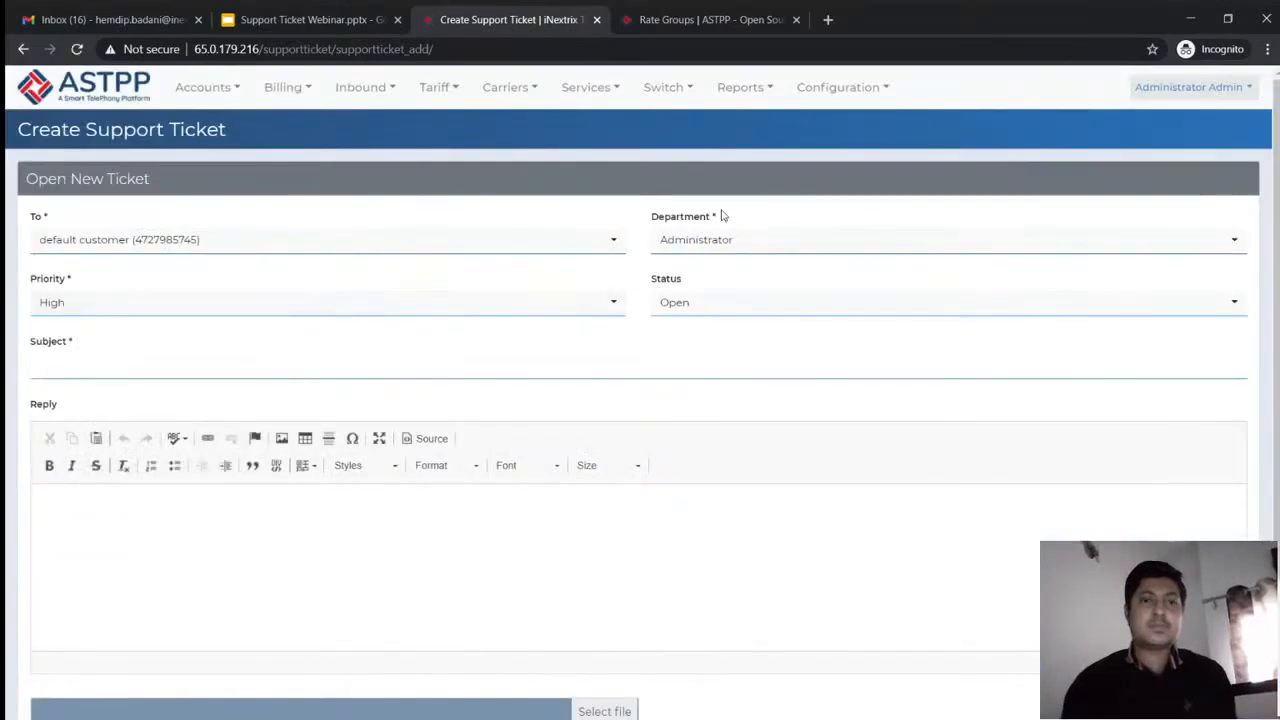
{"action": "left_click", "coordinate": [500, 254]}
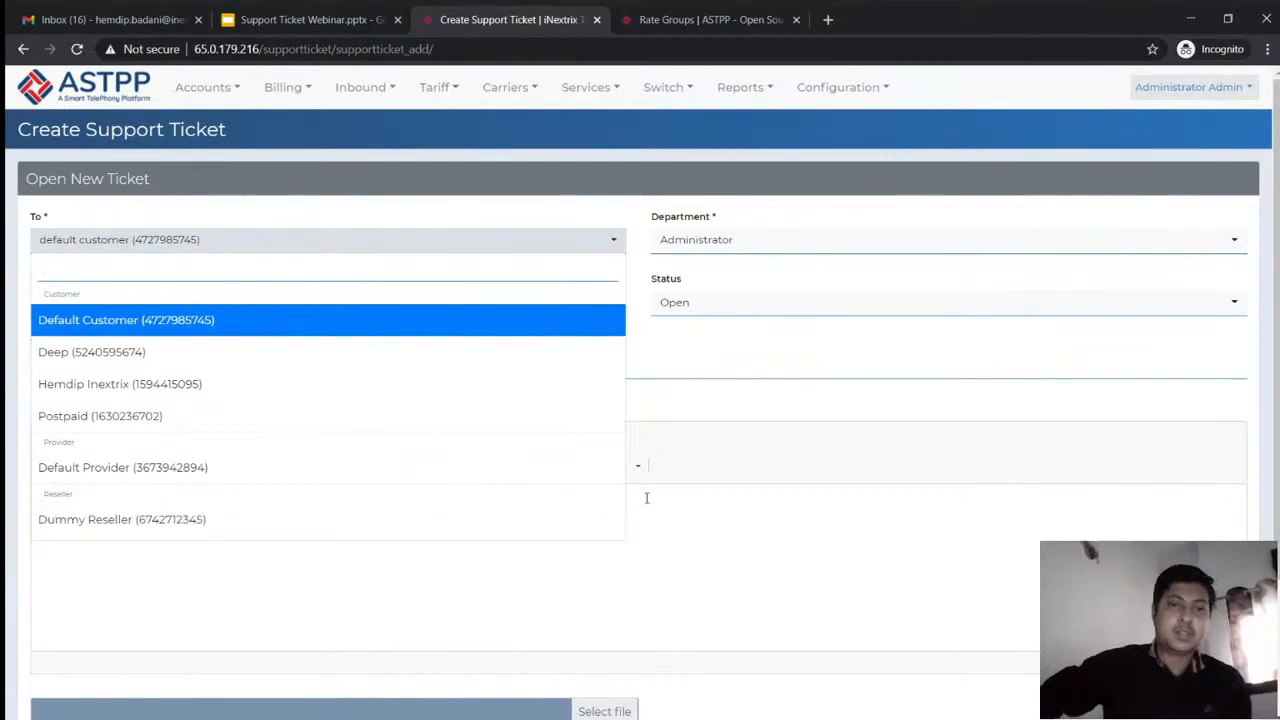
{"action": "left_click", "coordinate": [737, 463]}
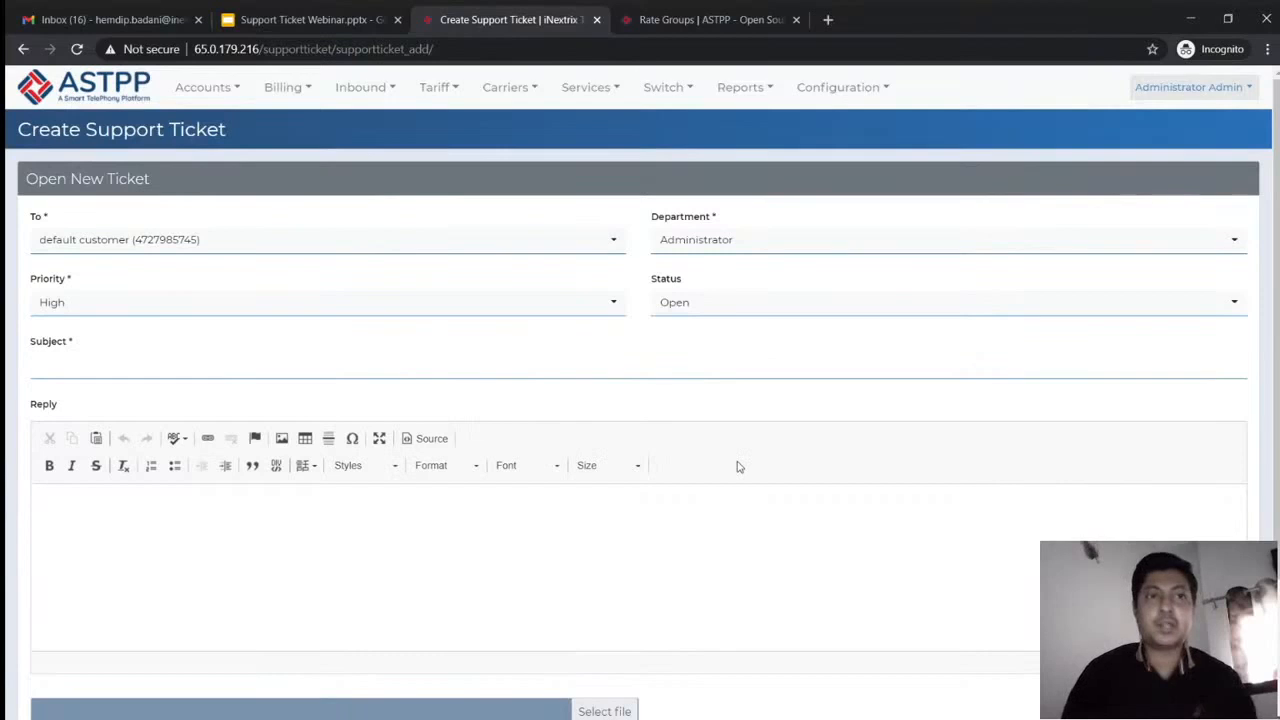
Exit the Support Ticket Webinar slideshow and go to slide 5, Q & A
{"action": "left_click", "coordinate": [317, 24]}
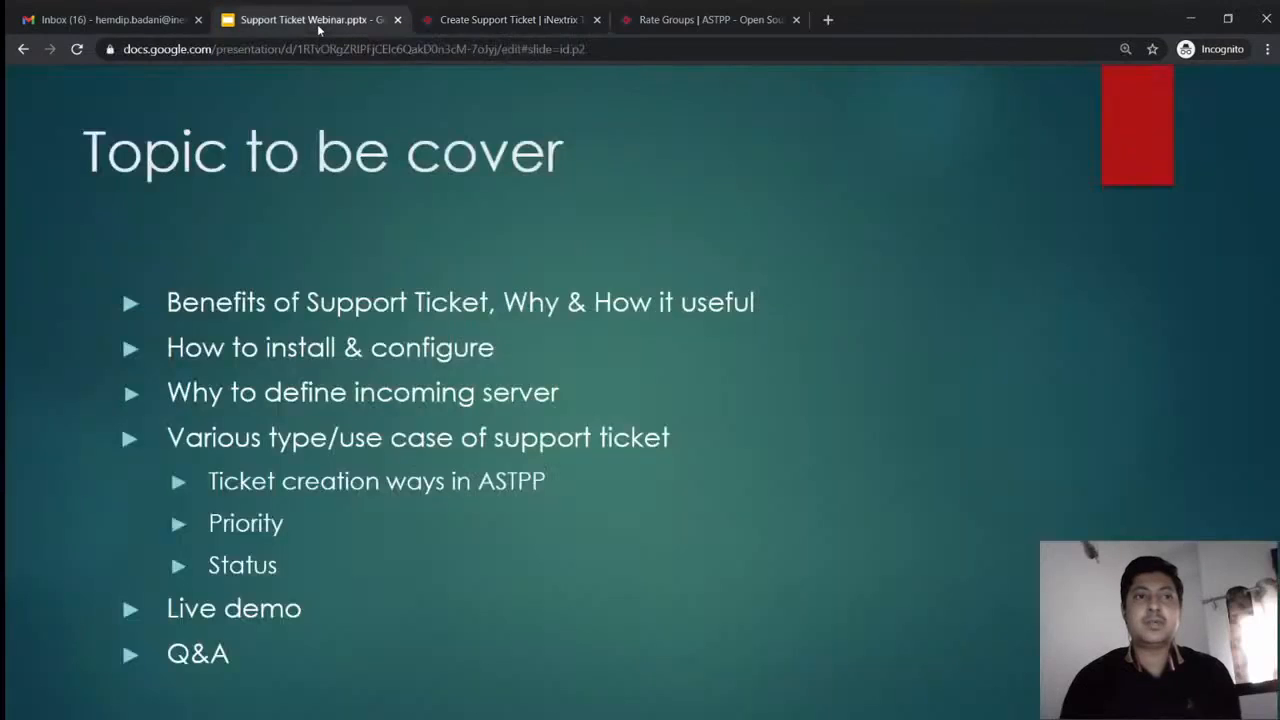
{"action": "key", "text": "Escape"}
{"action": "left_click_drag", "start_coordinate": [727, 325], "coordinate": [729, 330]}
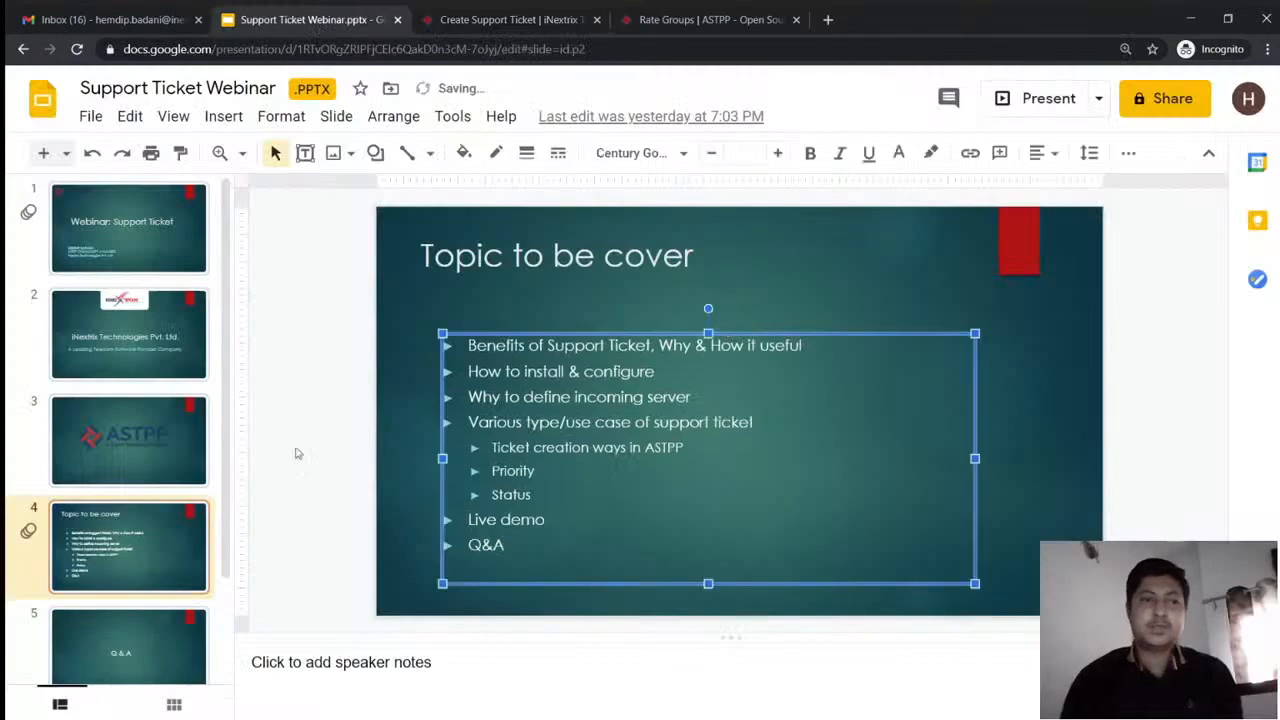
{"action": "left_click", "coordinate": [182, 642]}
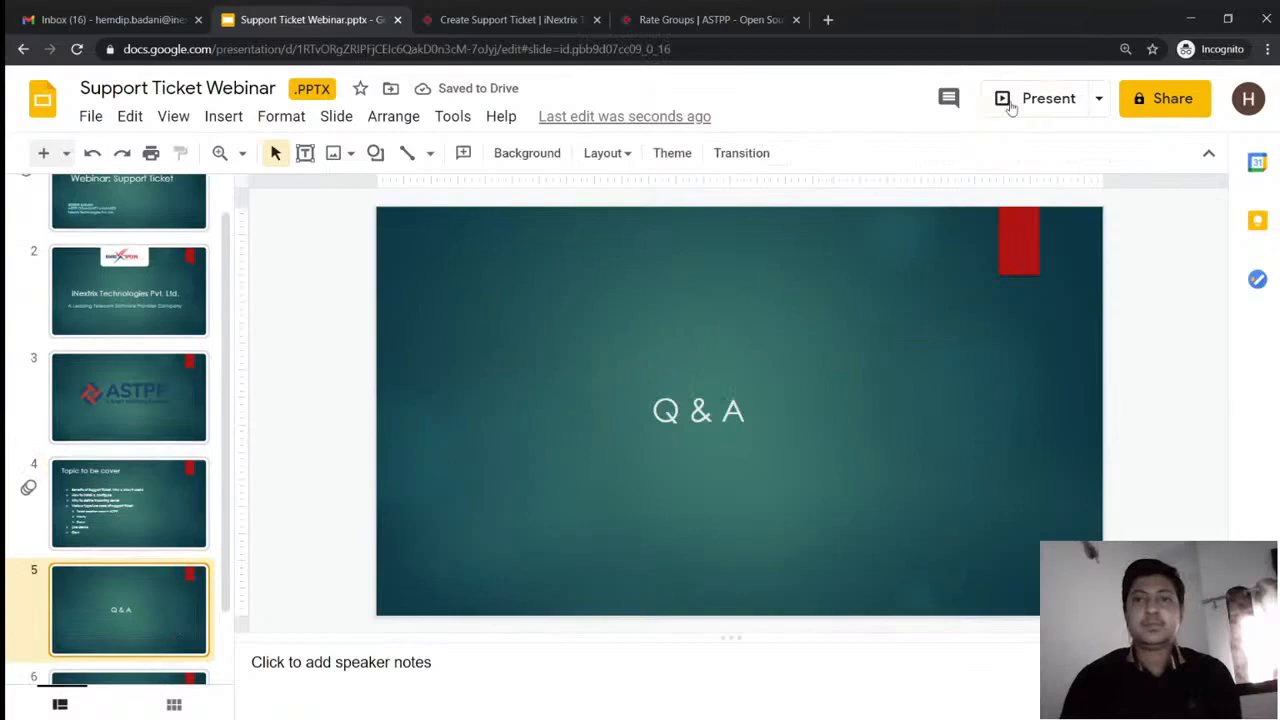